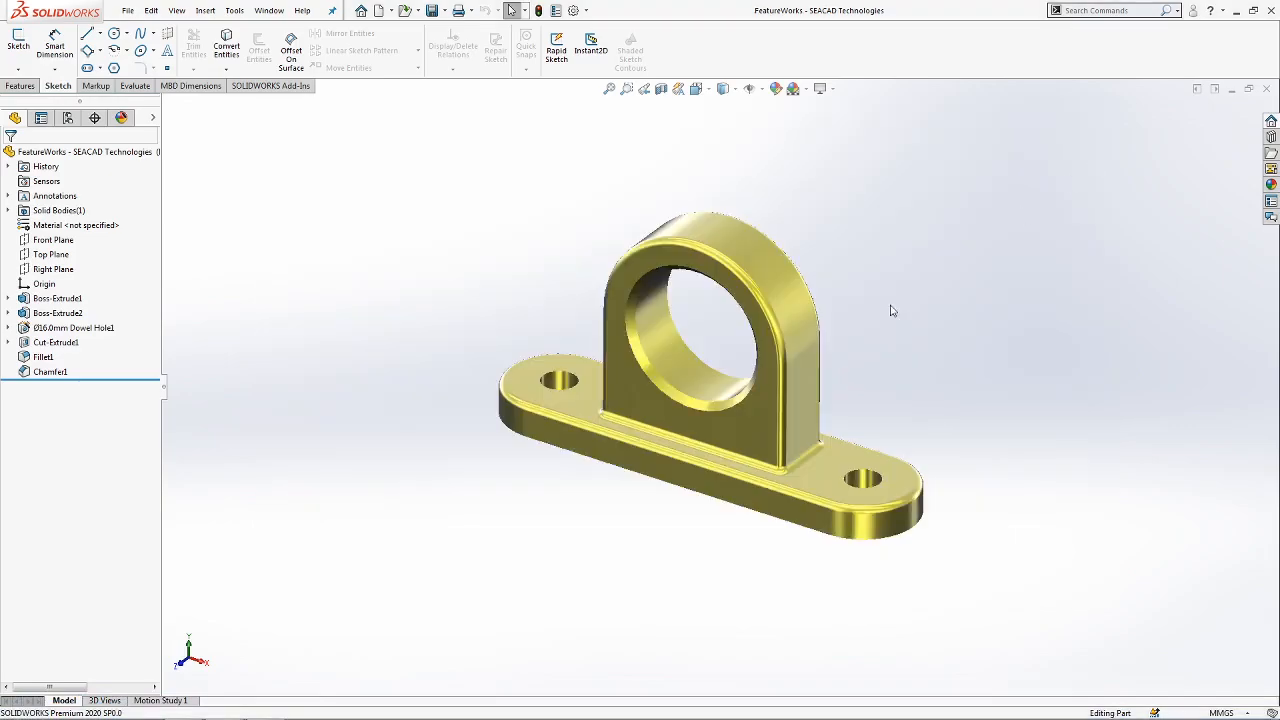
Review the FeatureWorks outline in Notepad, with its window narrowed and moved aside, and switch back to SOLIDWORKS.
click(1237, 10)
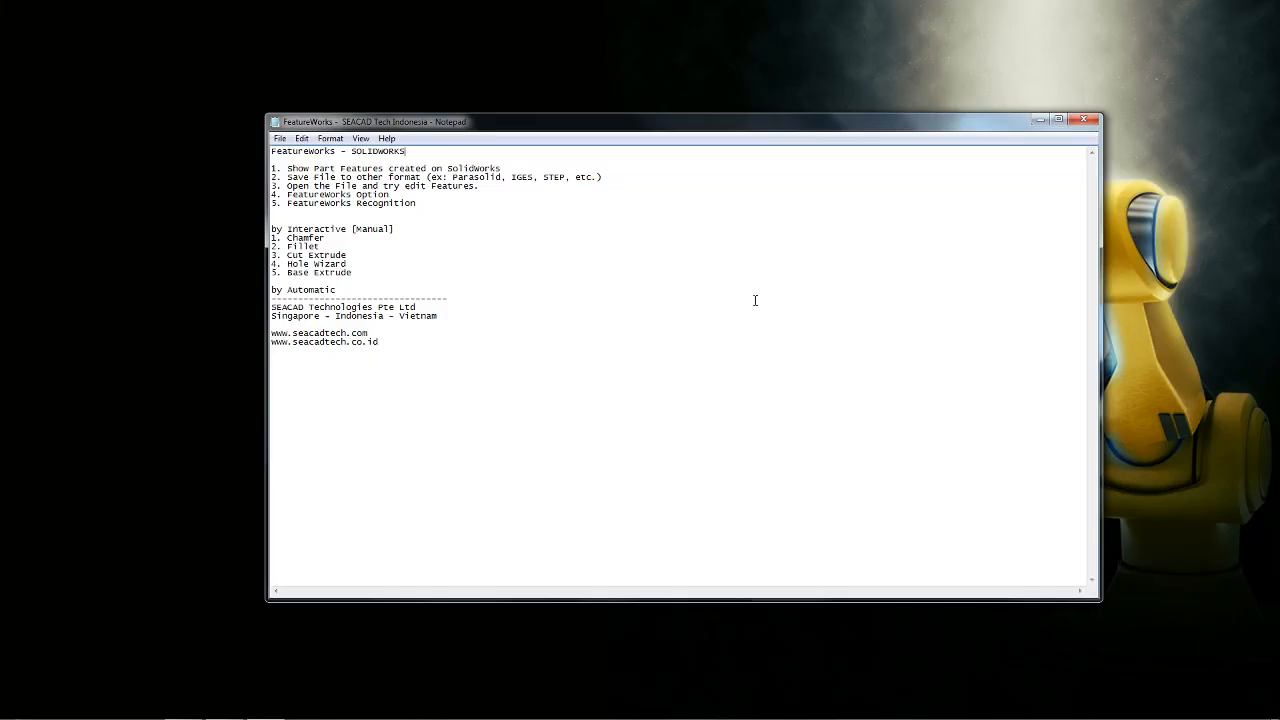
drag(1102, 240, 622, 219)
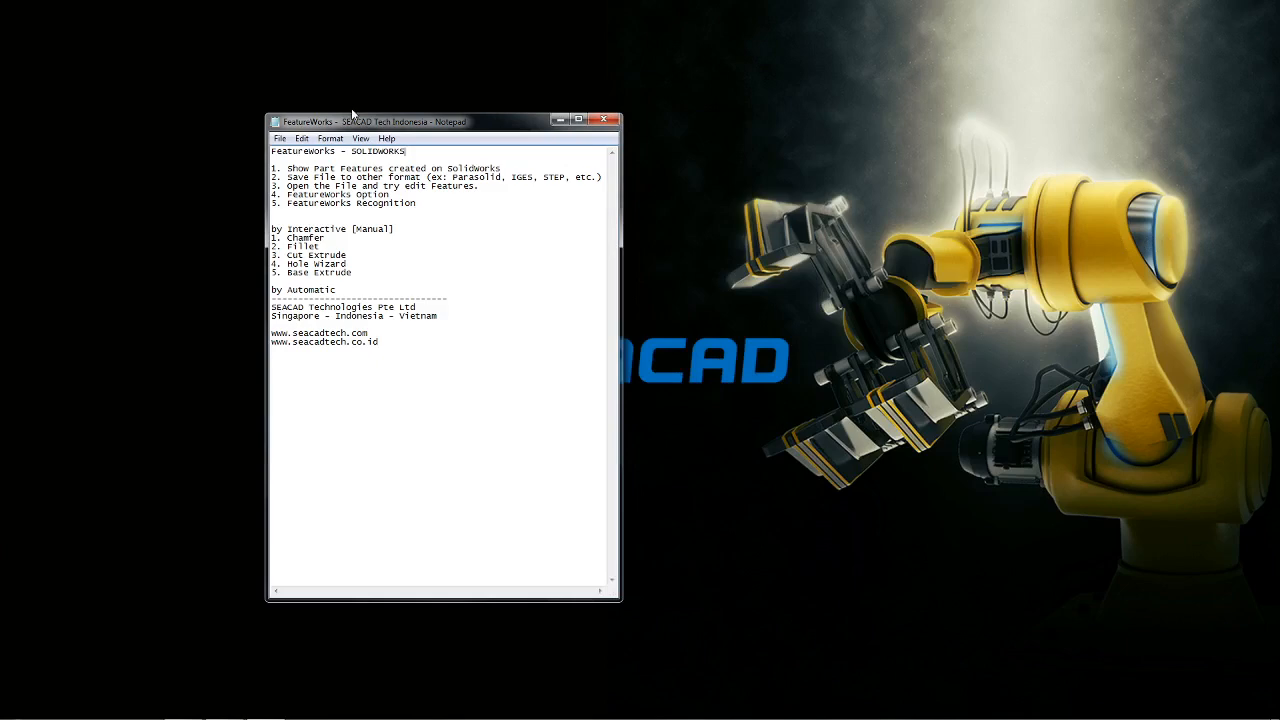
drag(354, 126, 932, 108)
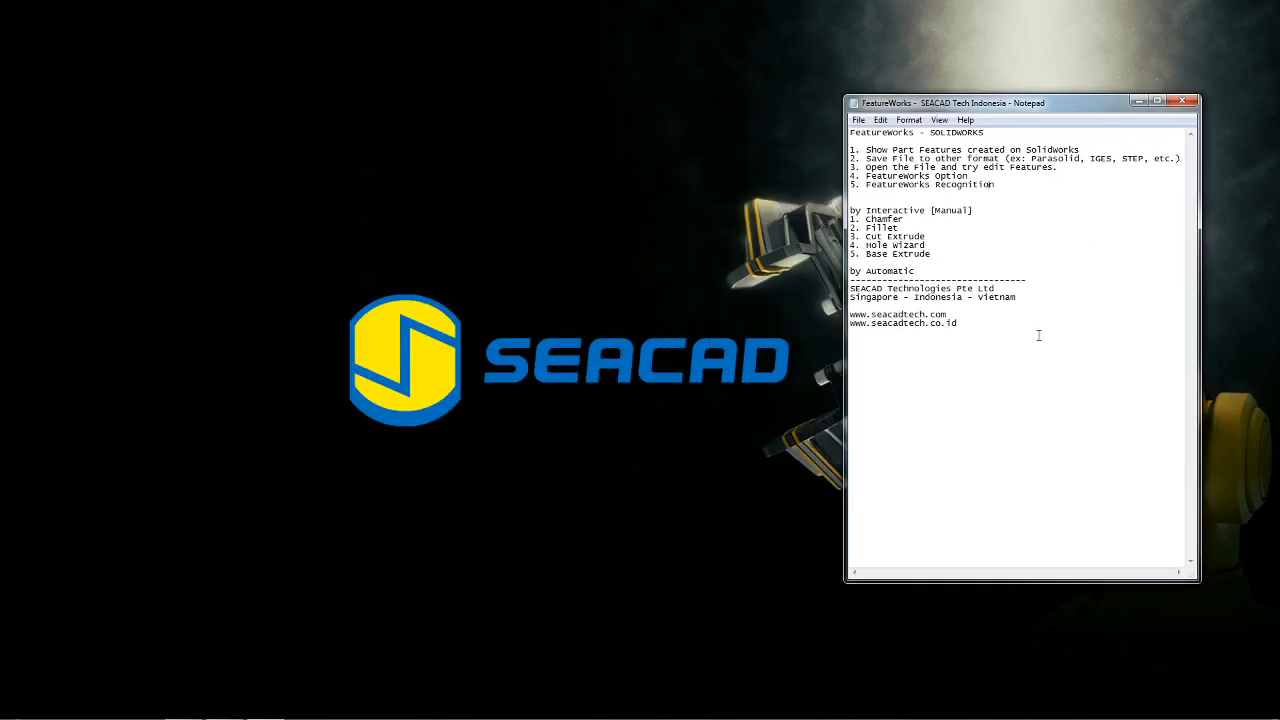
drag(958, 324, 849, 289)
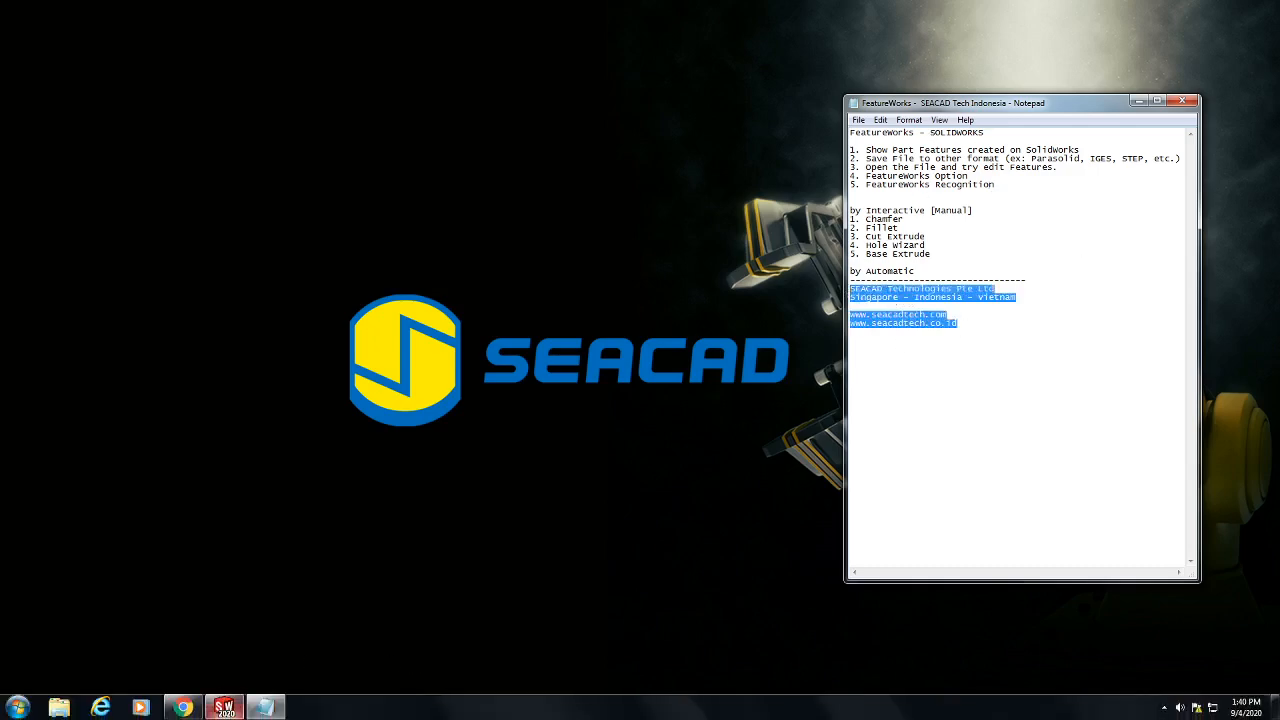
click(224, 707)
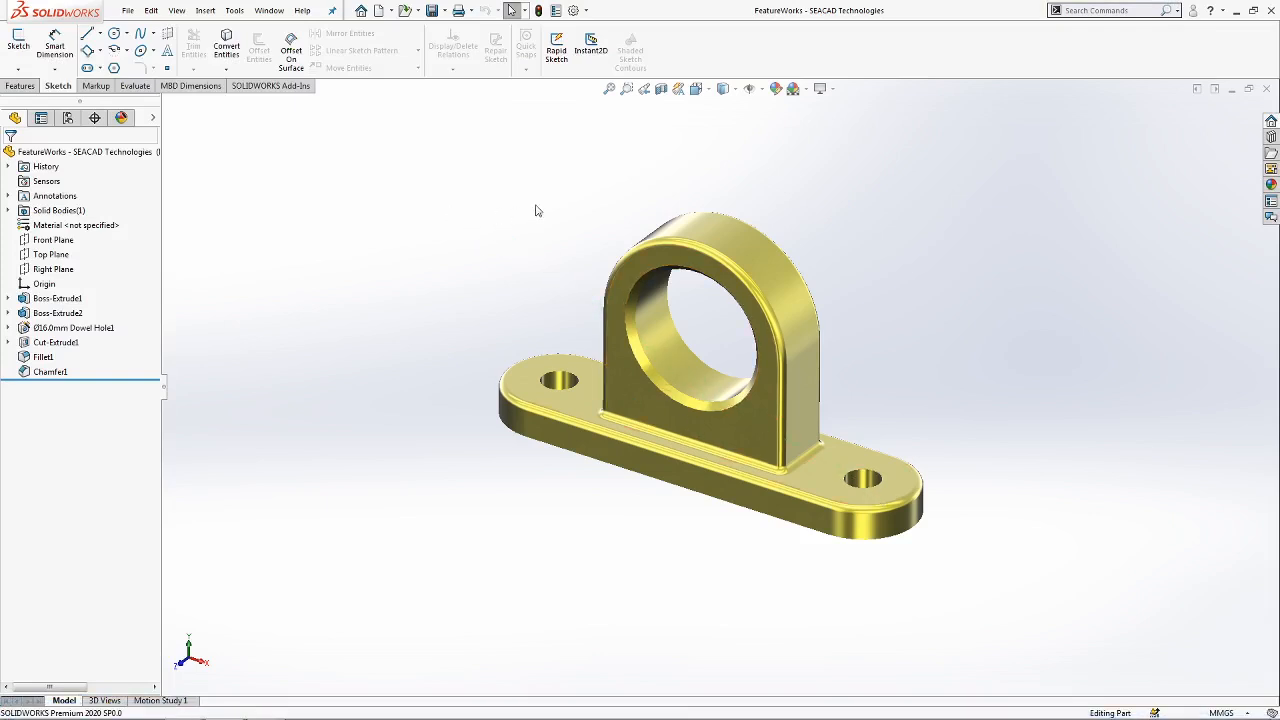
Examine the bracket's features one by one in the model history, from Boss-Extrude1 through the dowel holes and Cut-Extrude1 to Fillet1 and Chamfer1.
mouse_move(658, 358)
middle_down()
mouse_move(677, 331)
mouse_move(658, 358)
middle_up()
scroll(658, 358, down, 3)
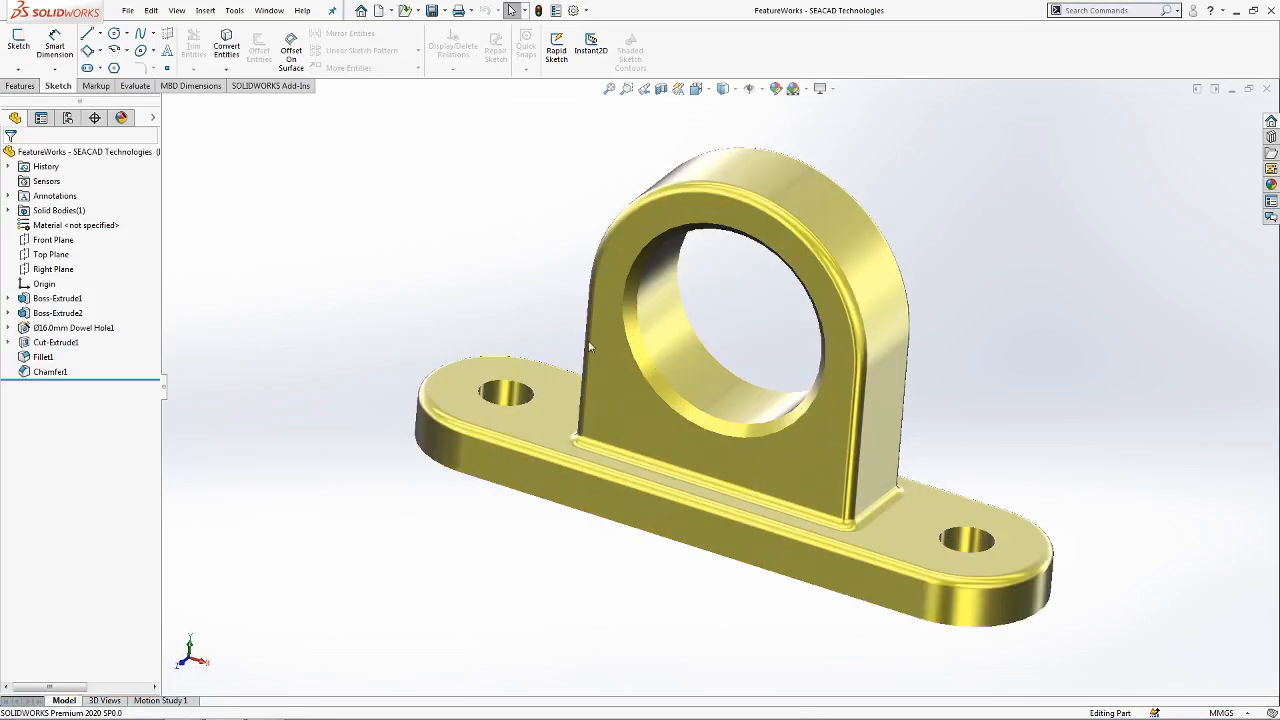
click(58, 298)
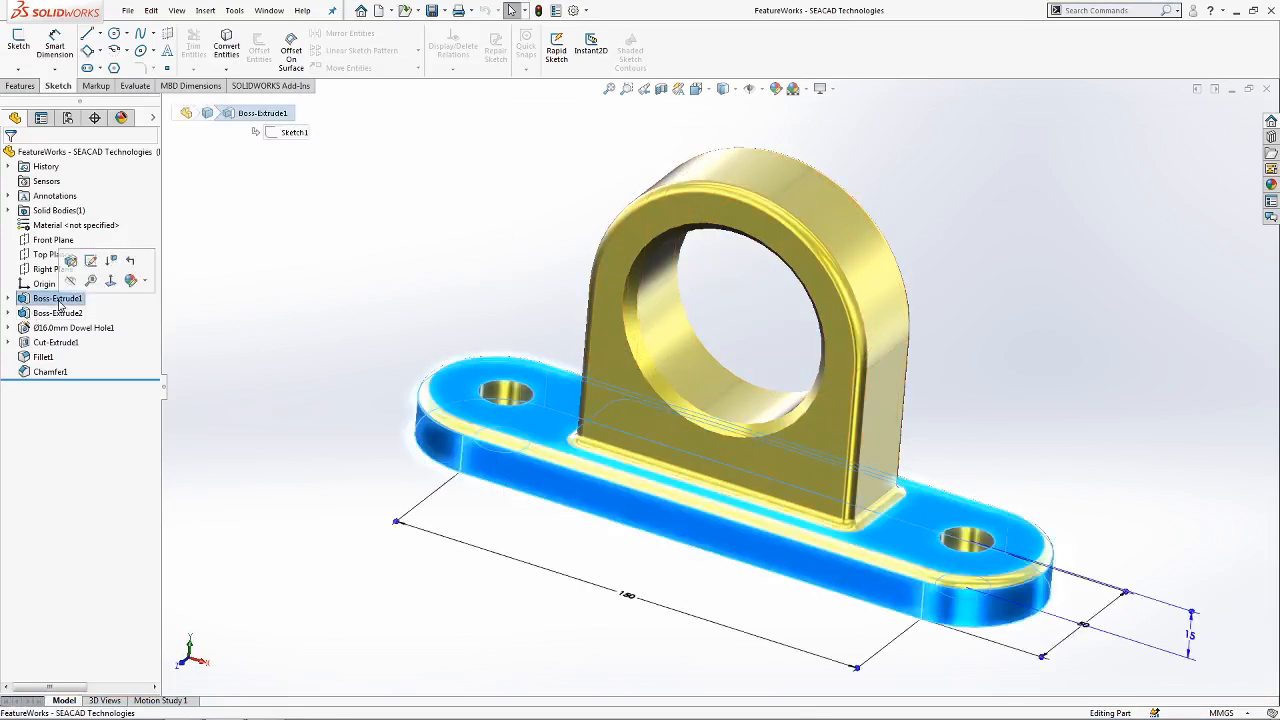
click(50, 314)
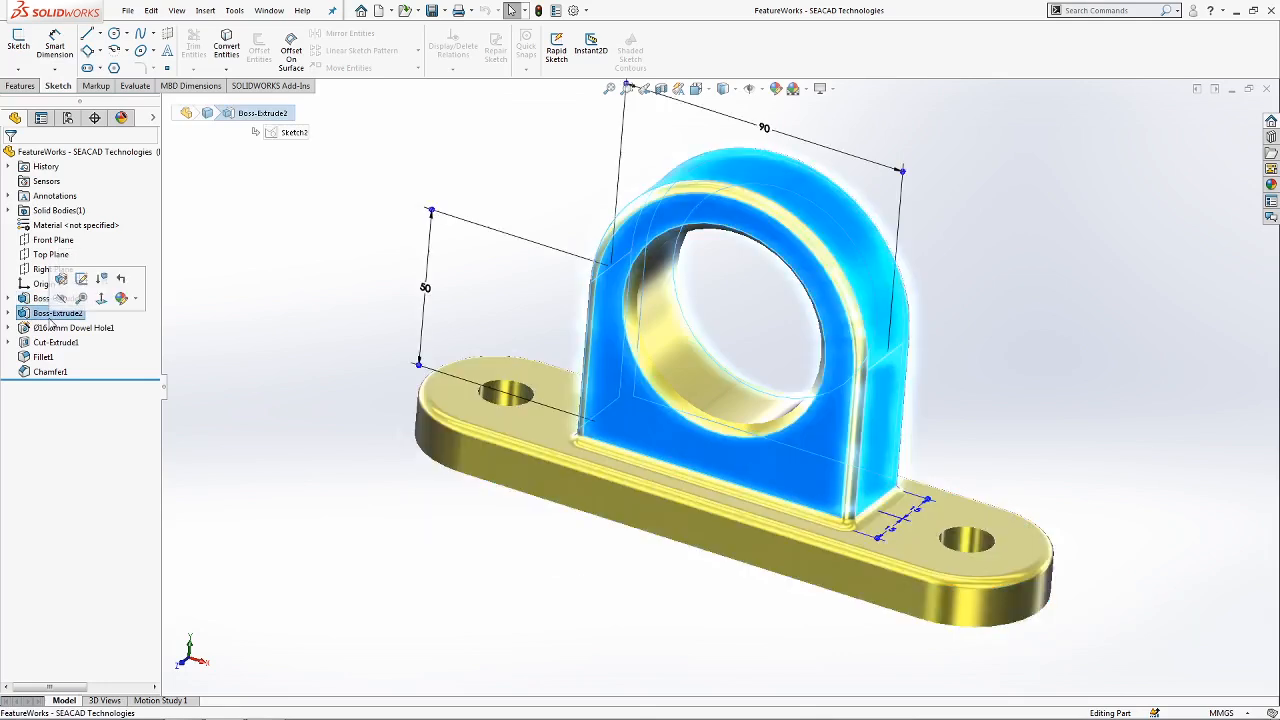
click(66, 329)
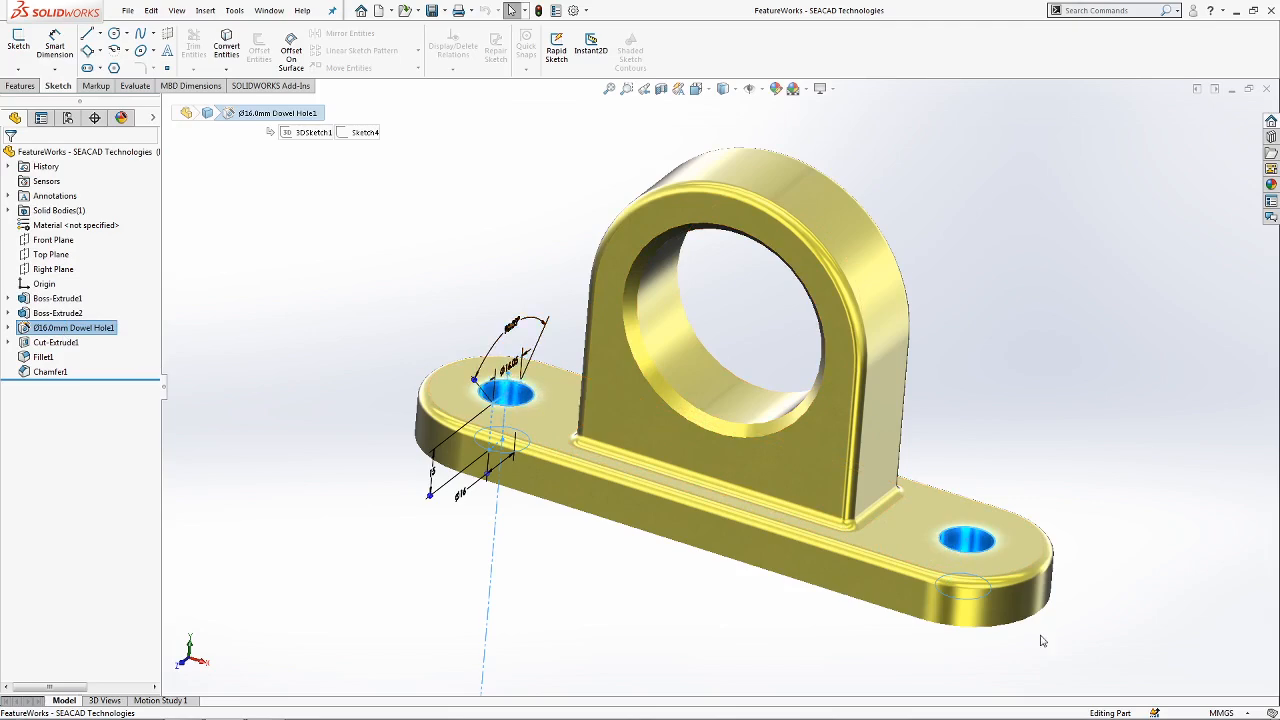
click(56, 342)
click(43, 357)
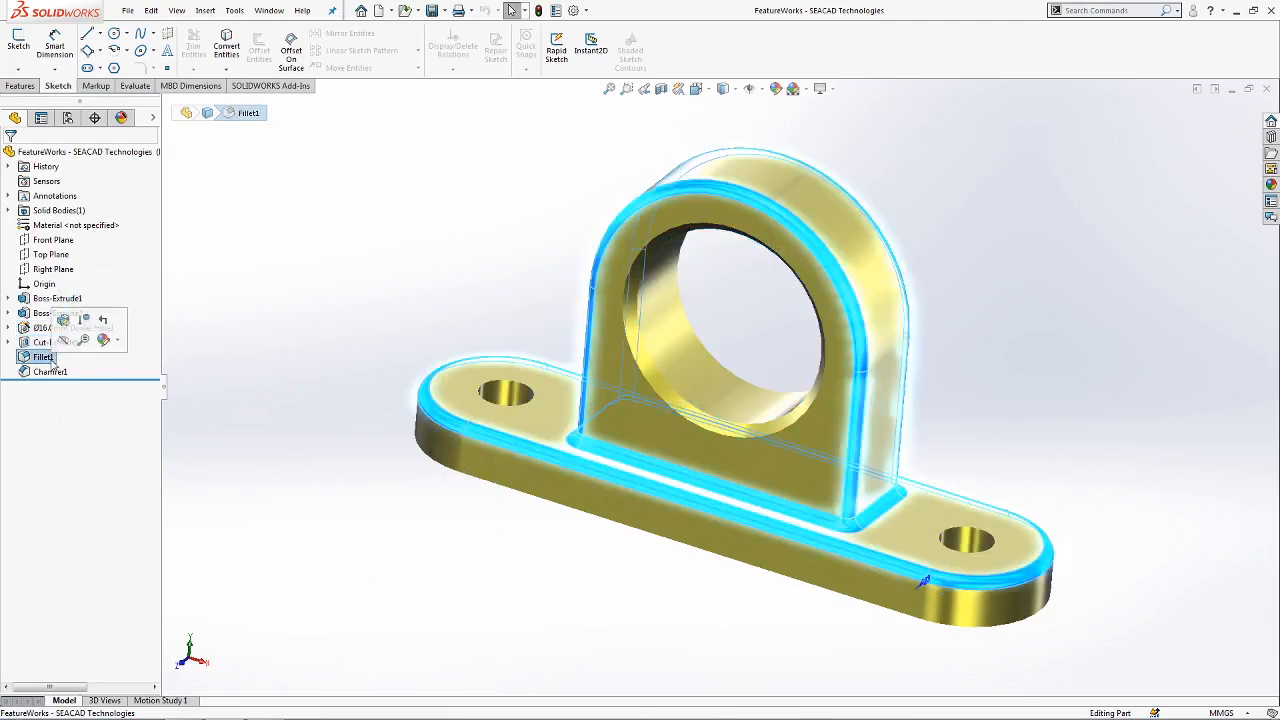
click(48, 371)
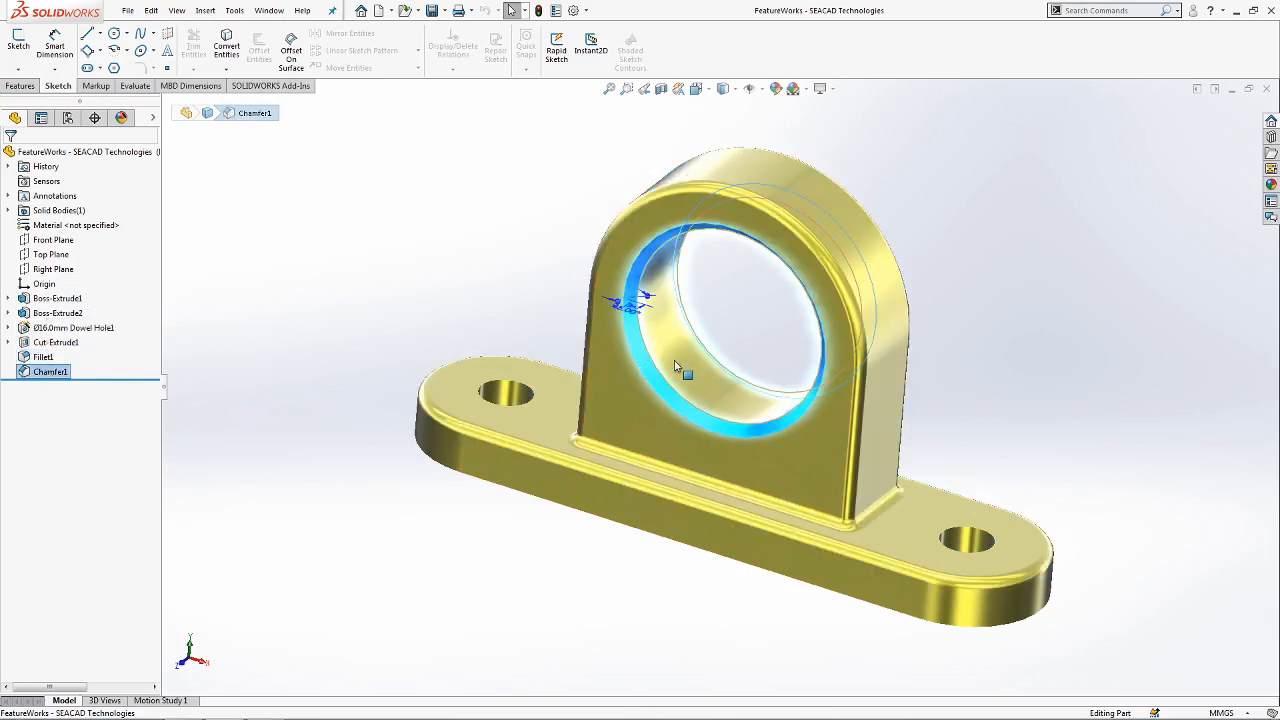
click(985, 368)
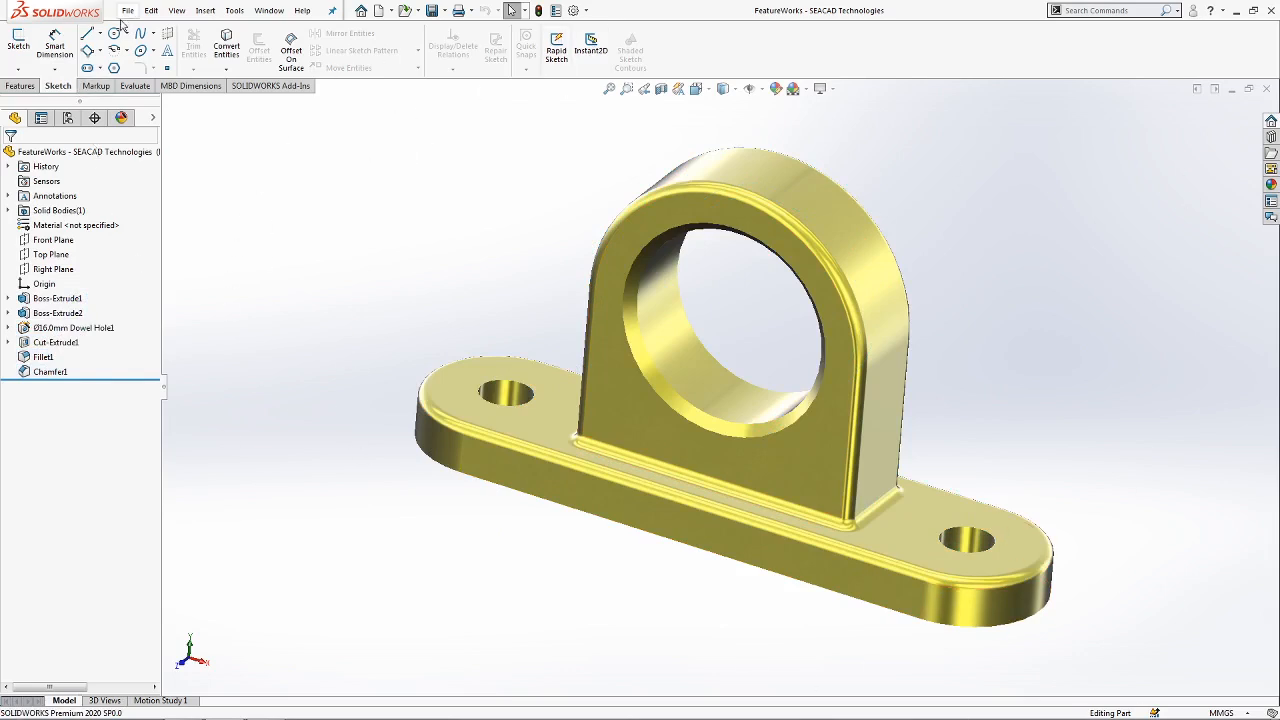
Begin saving the bracket under another format, choosing Parasolid (*.x_t;*.x_b) as the file type.
click(128, 11)
click(155, 172)
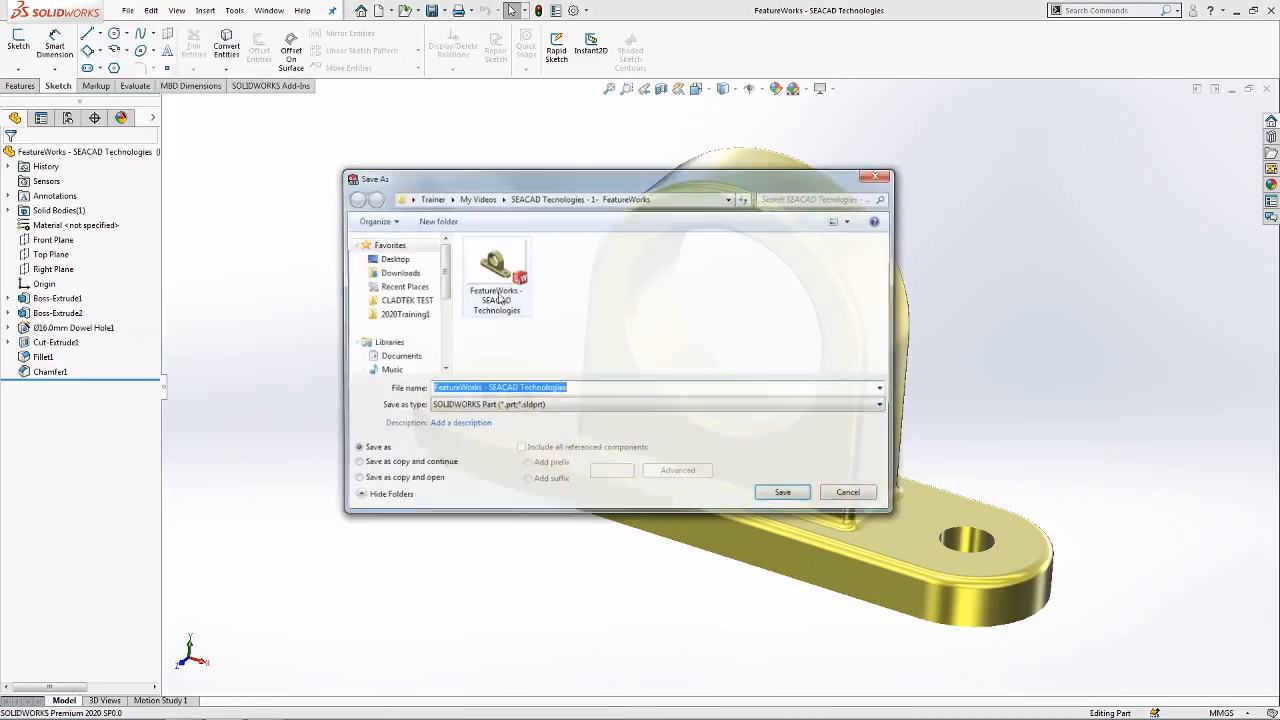
click(566, 406)
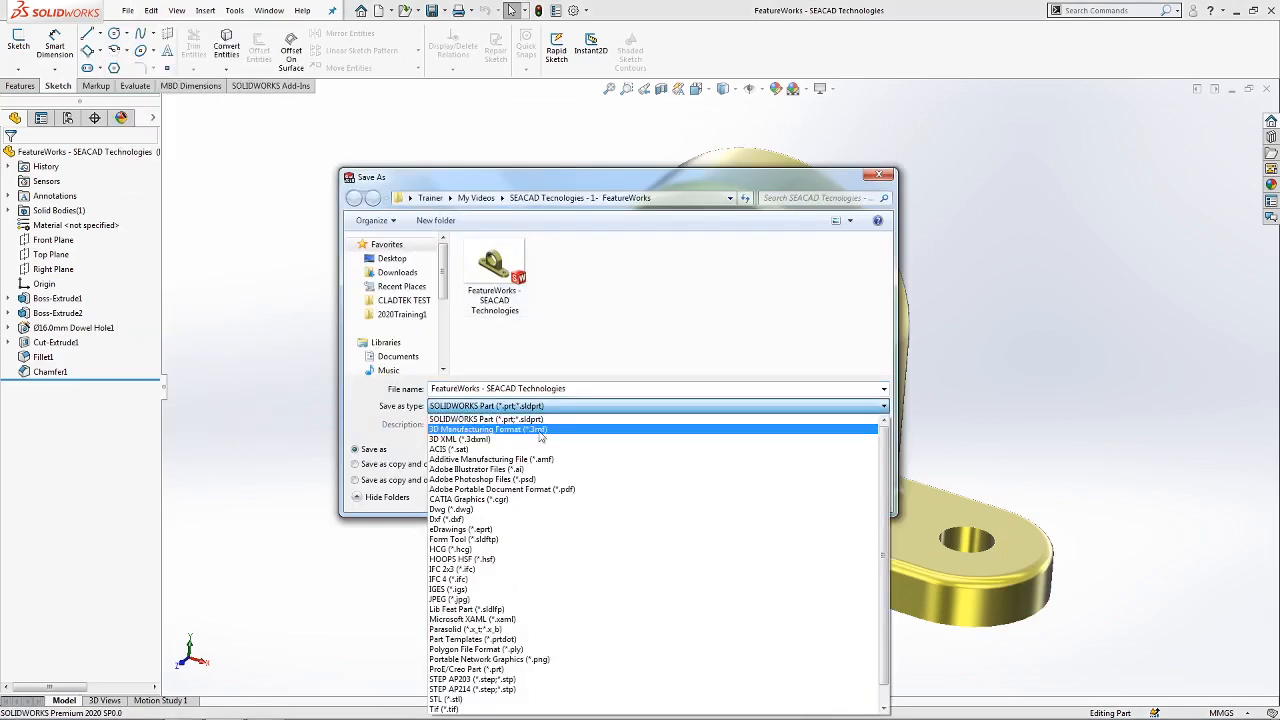
click(577, 168)
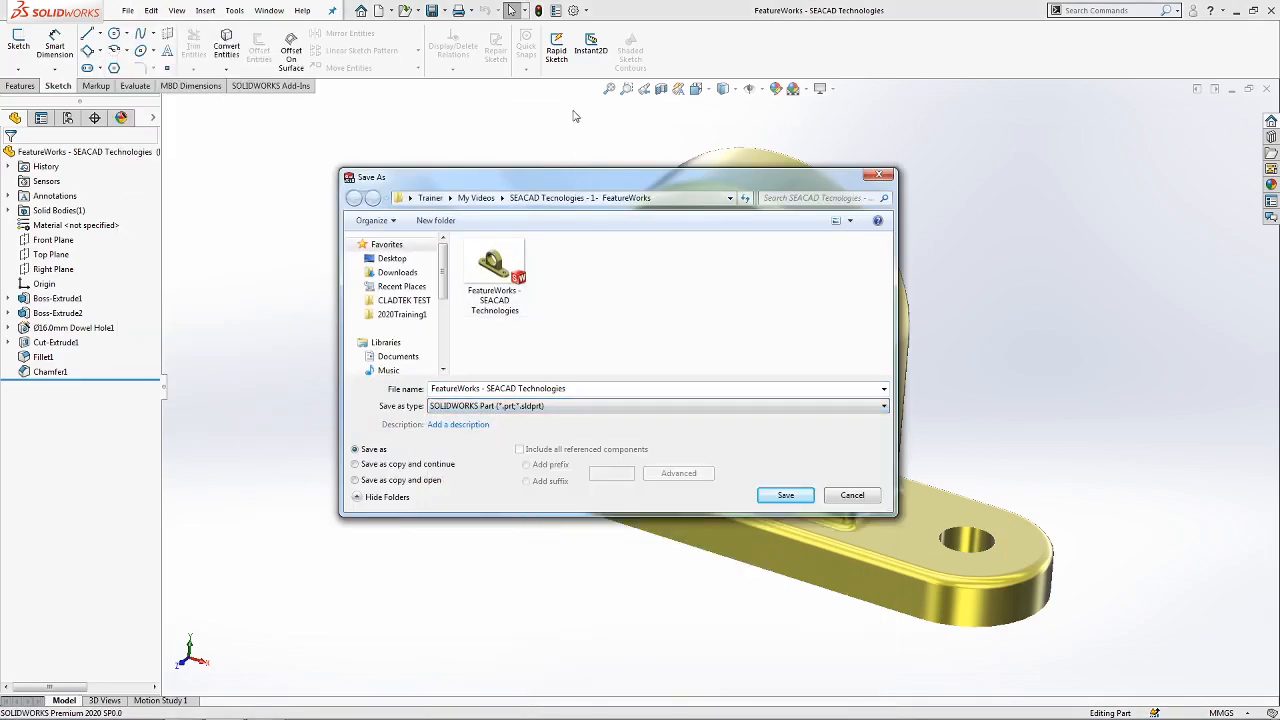
drag(559, 172, 566, 85)
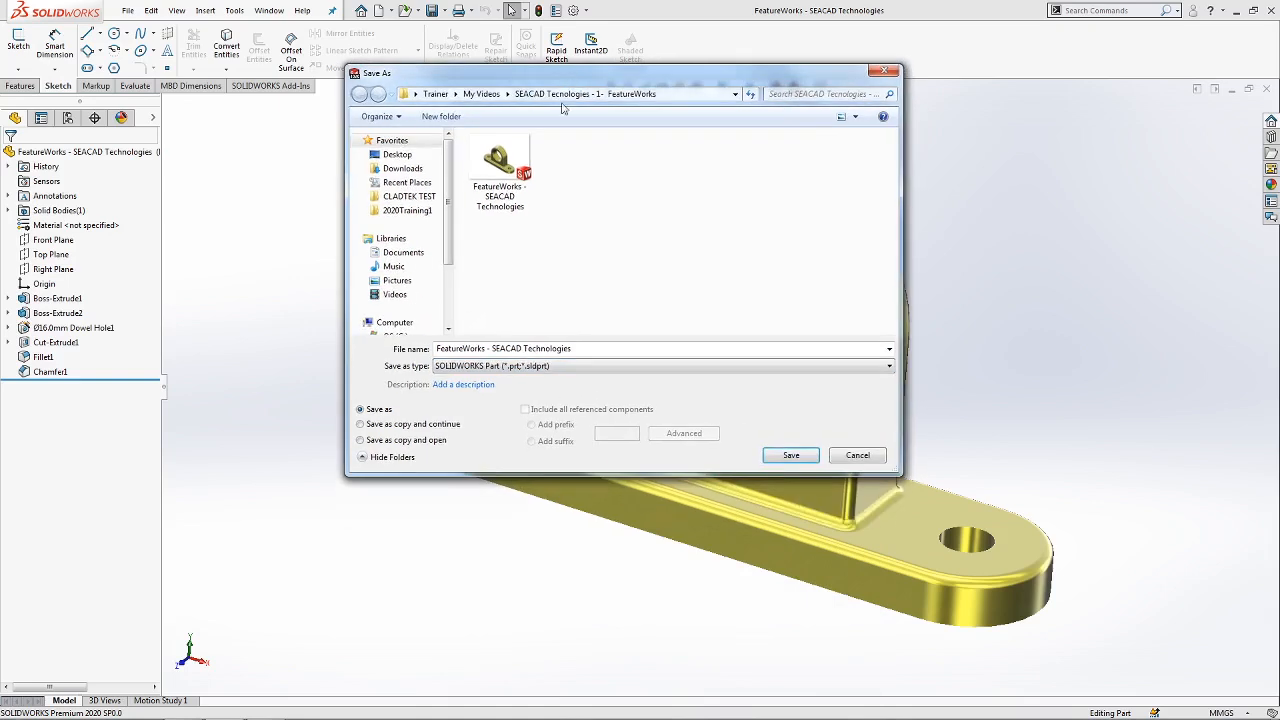
click(545, 367)
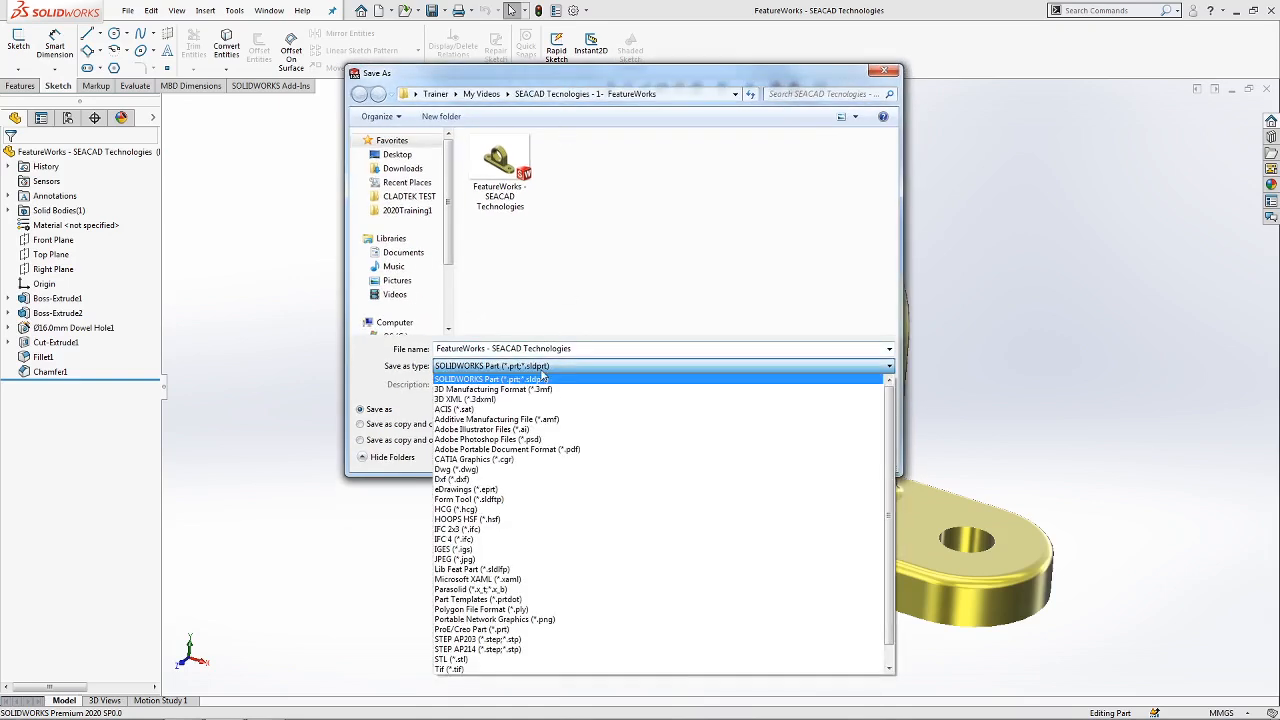
click(512, 589)
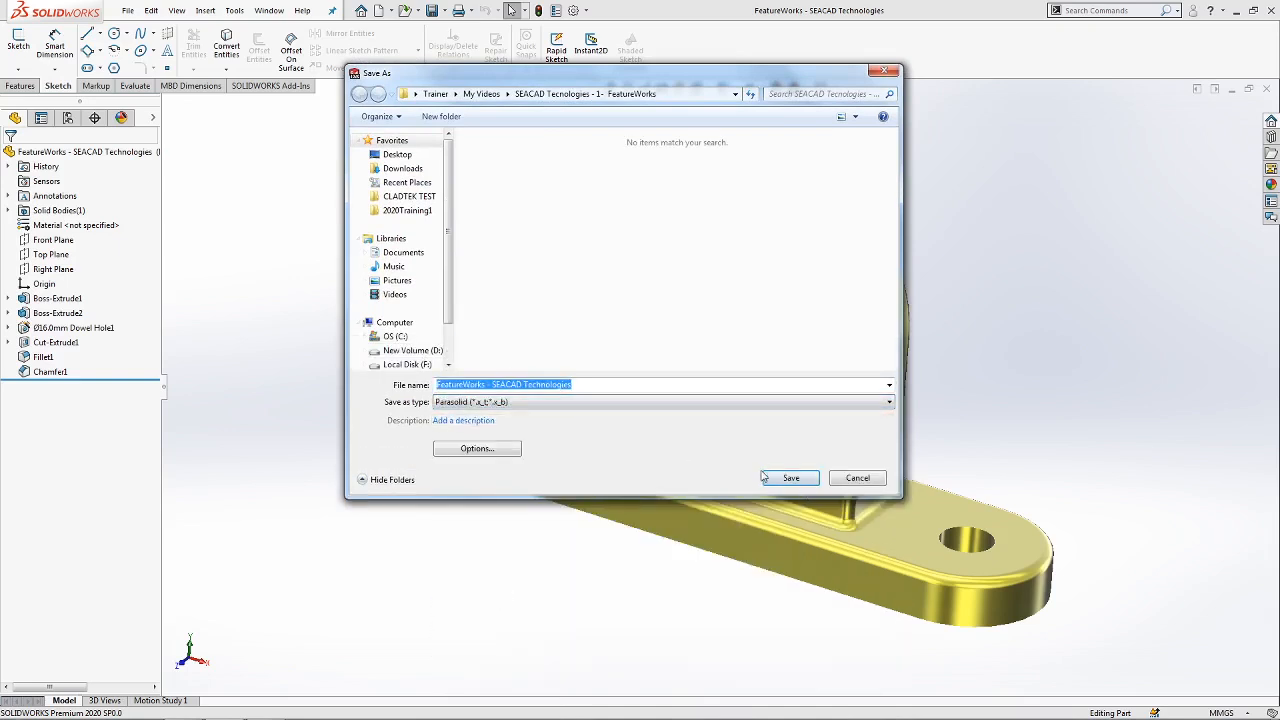
Append "- Parasolid" to the file name "FeatureWorks - SEACAD Technologies" and save the export.
click(576, 384)
drag(574, 385, 531, 386)
click(594, 386)
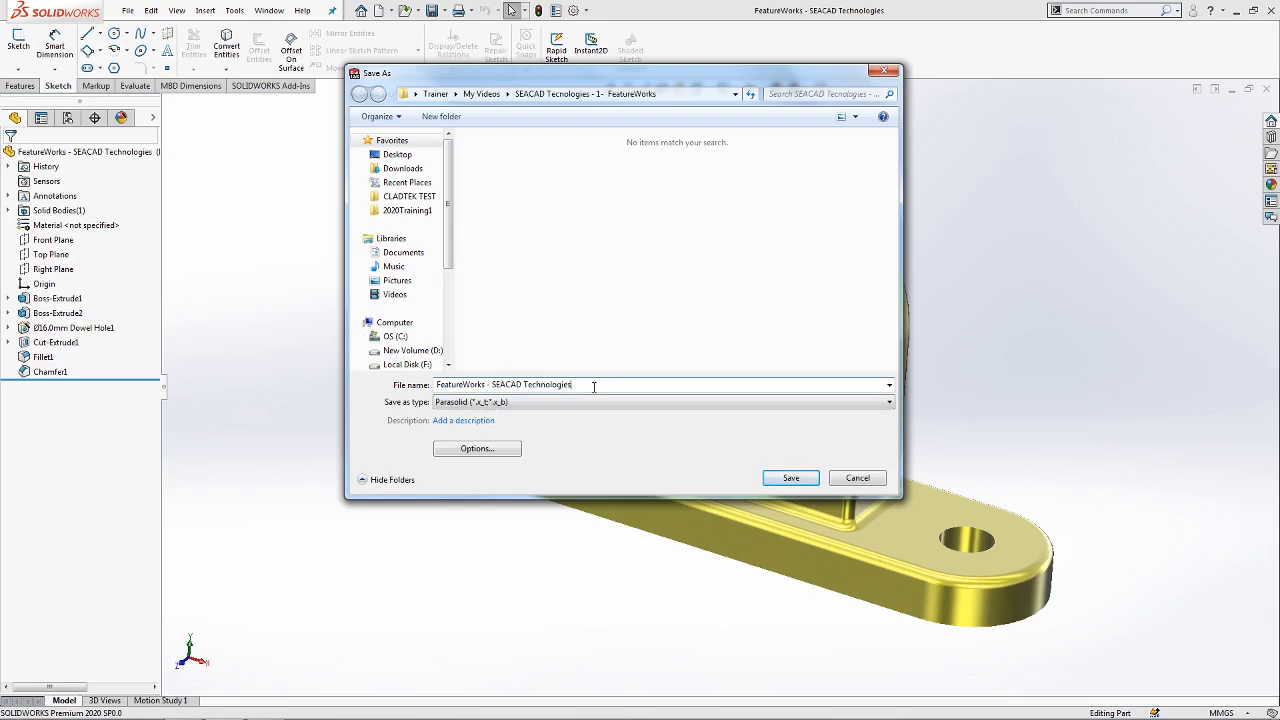
text(- Parasolid)
click(788, 478)
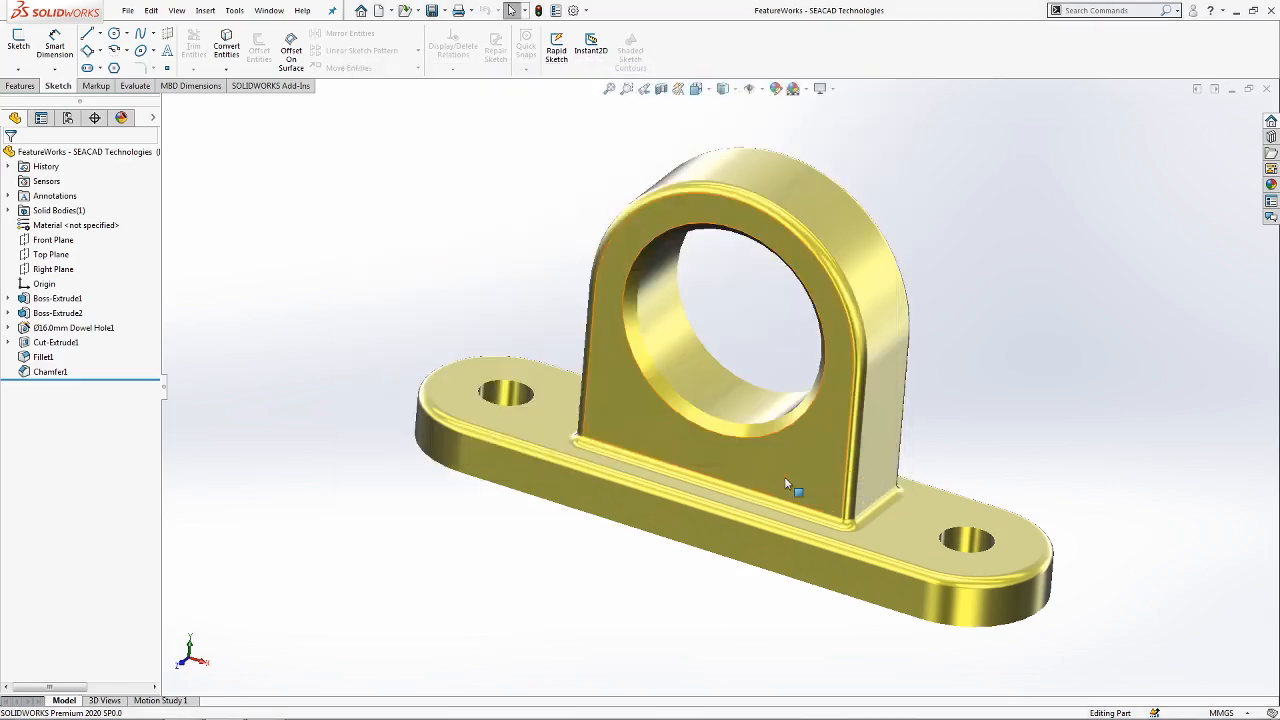
Open the file "FeatureWorks - SEACAD Technologies - Parasolid" with the file type filter set to Parasolid.
click(128, 11)
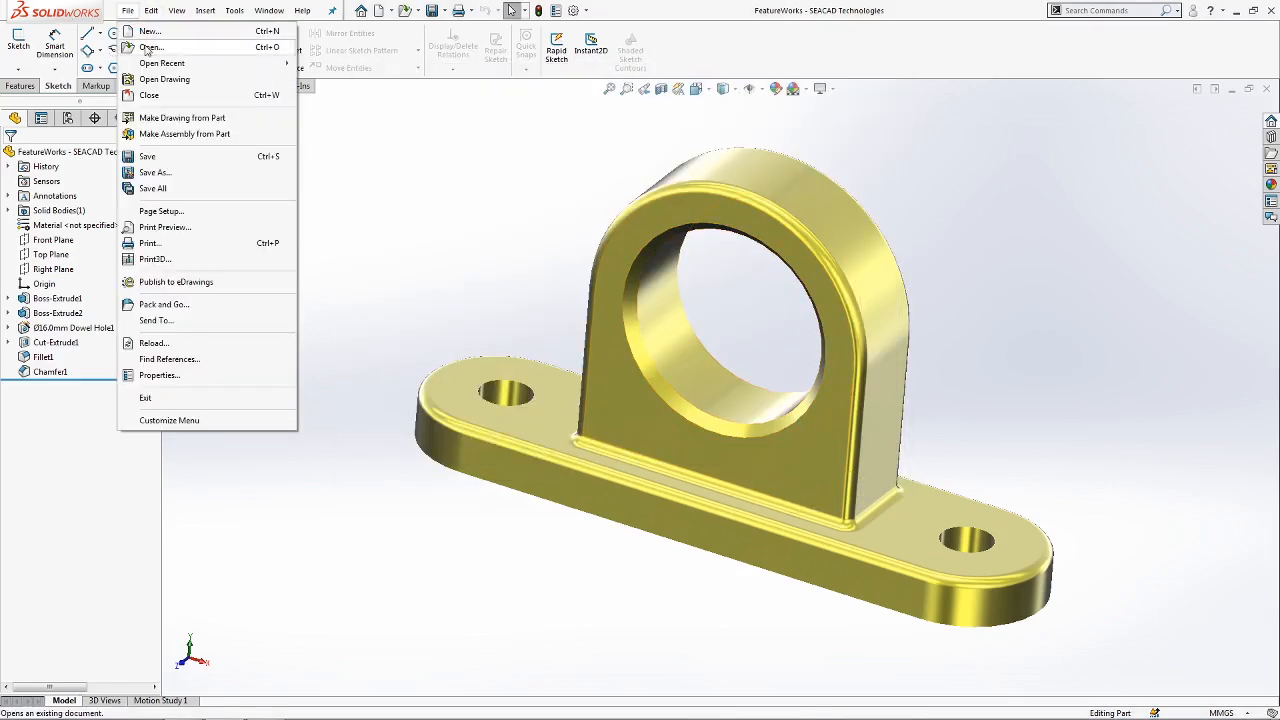
click(148, 47)
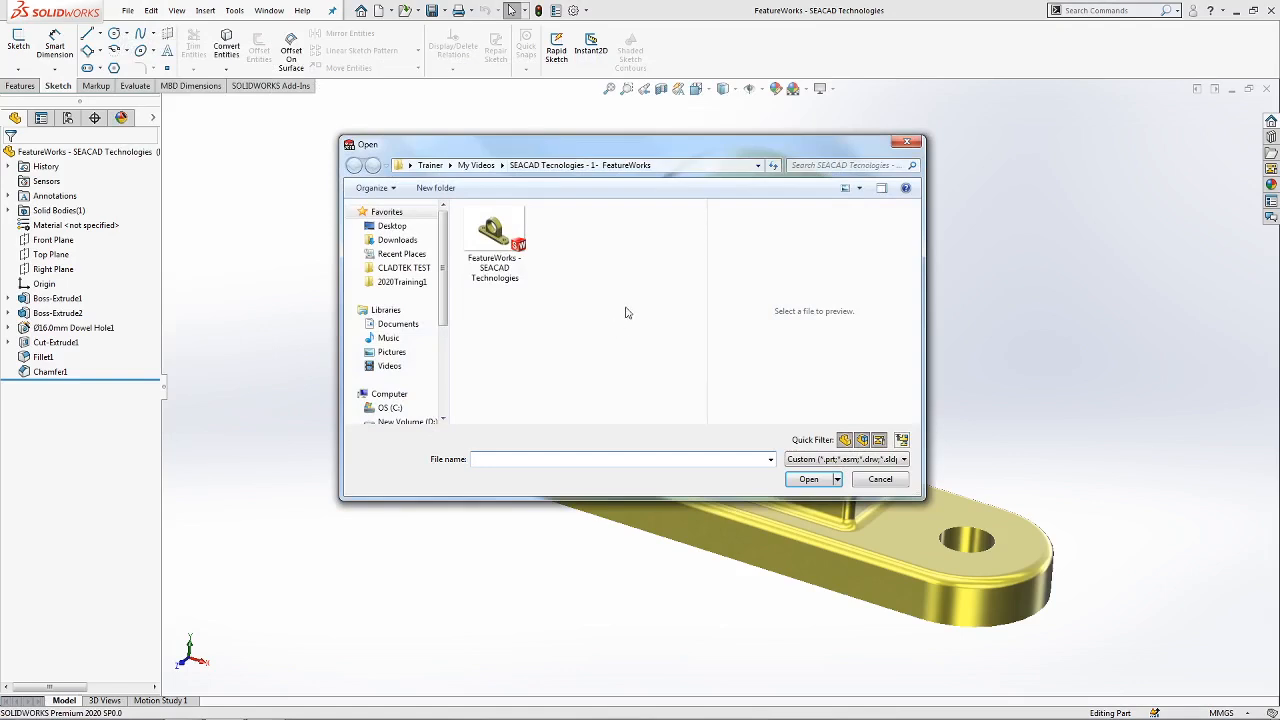
right_click(602, 278)
click(644, 328)
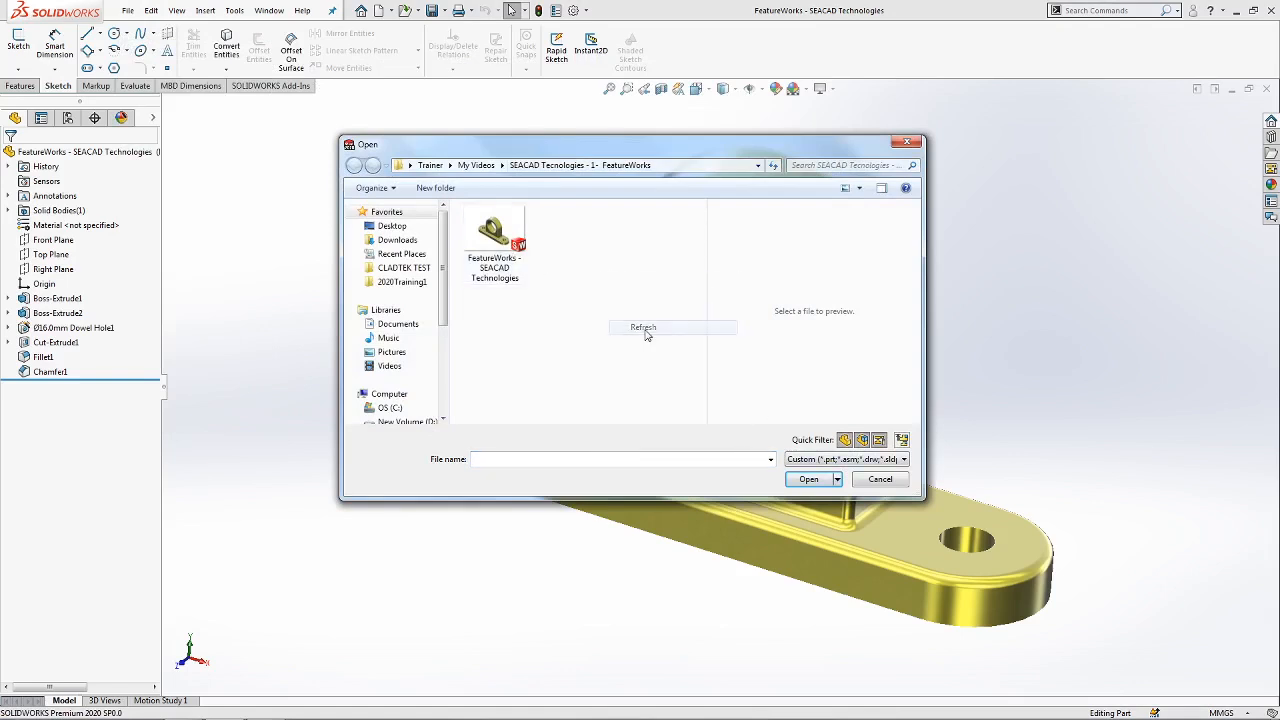
click(806, 457)
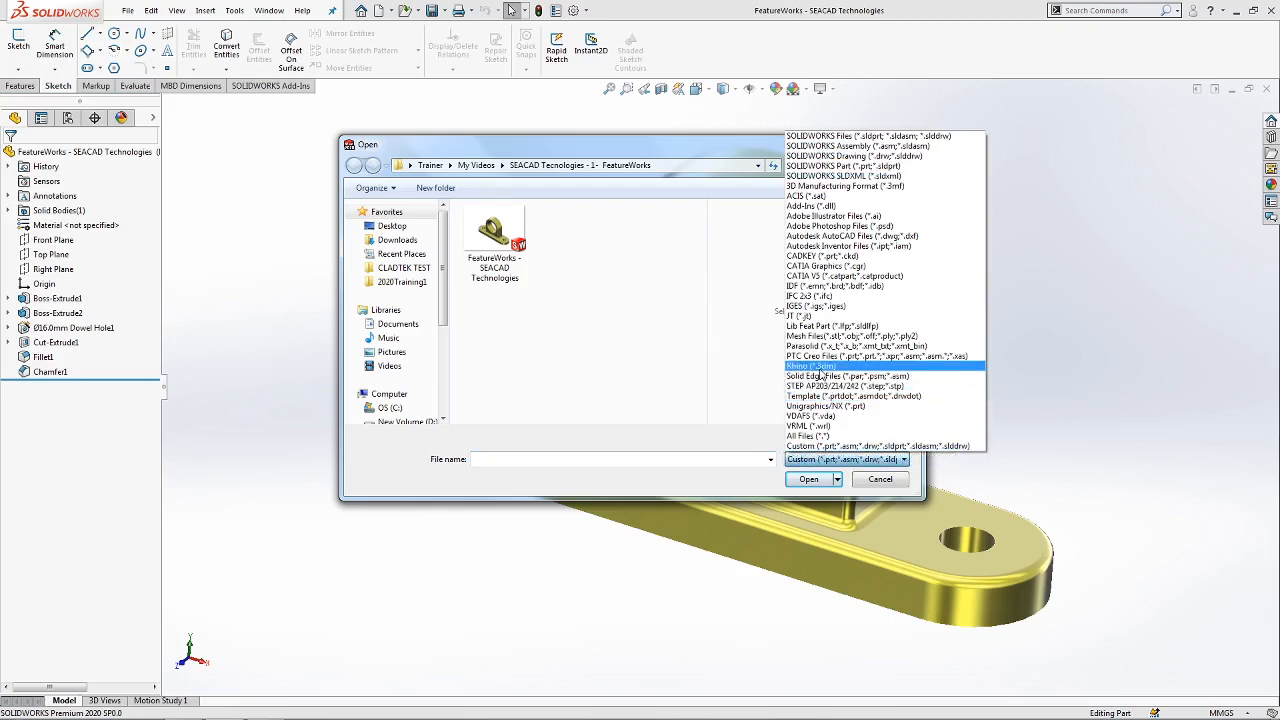
click(815, 347)
click(494, 245)
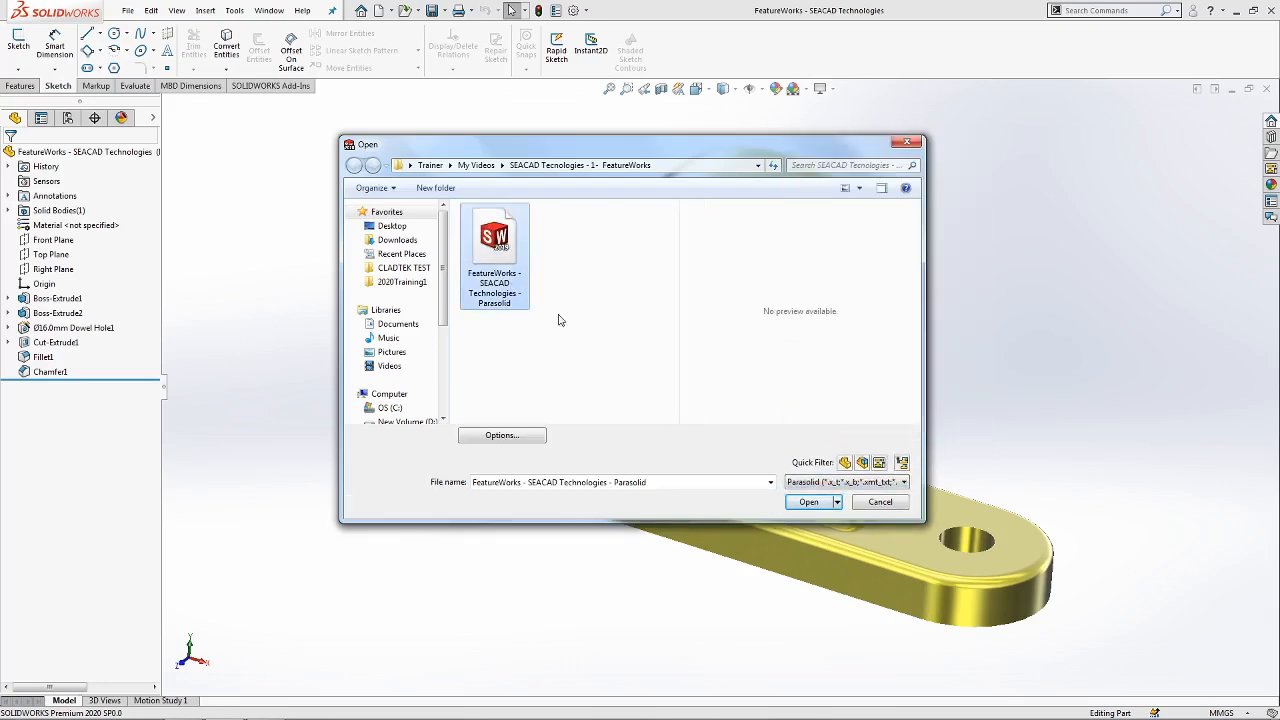
click(830, 508)
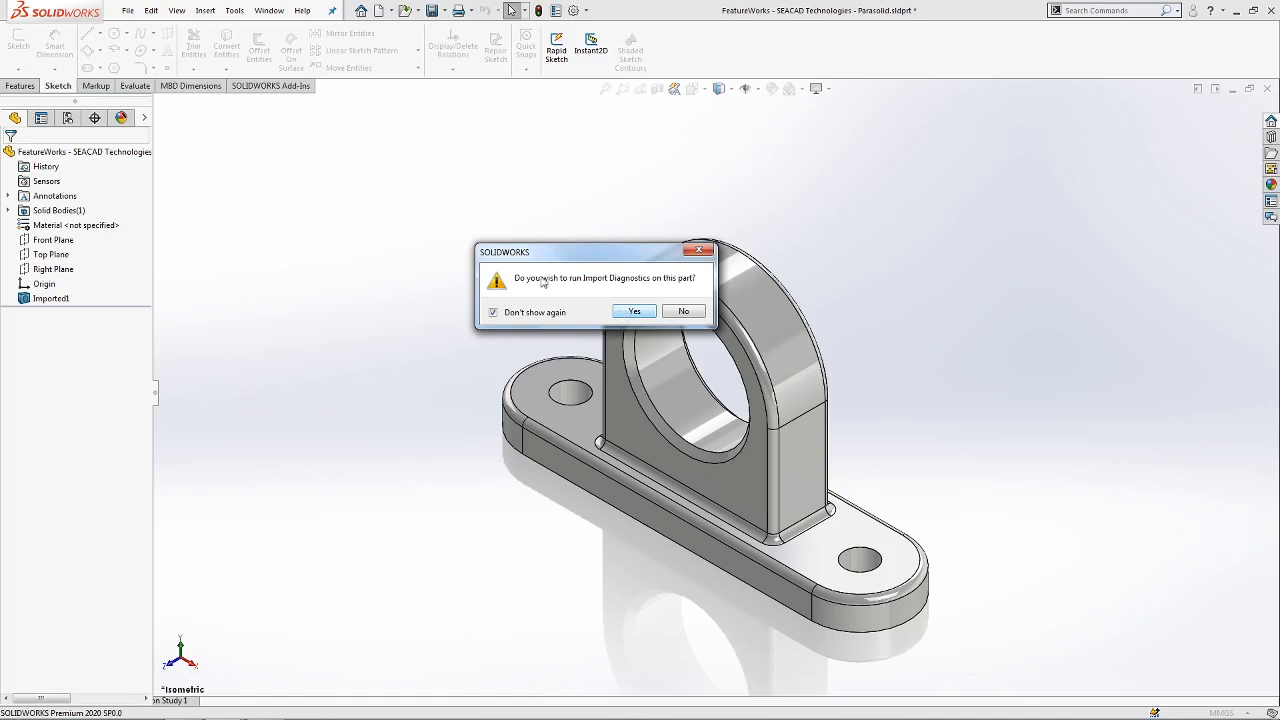
Run Import Diagnostics on the imported part, accept it, and decline feature recognition.
click(636, 312)
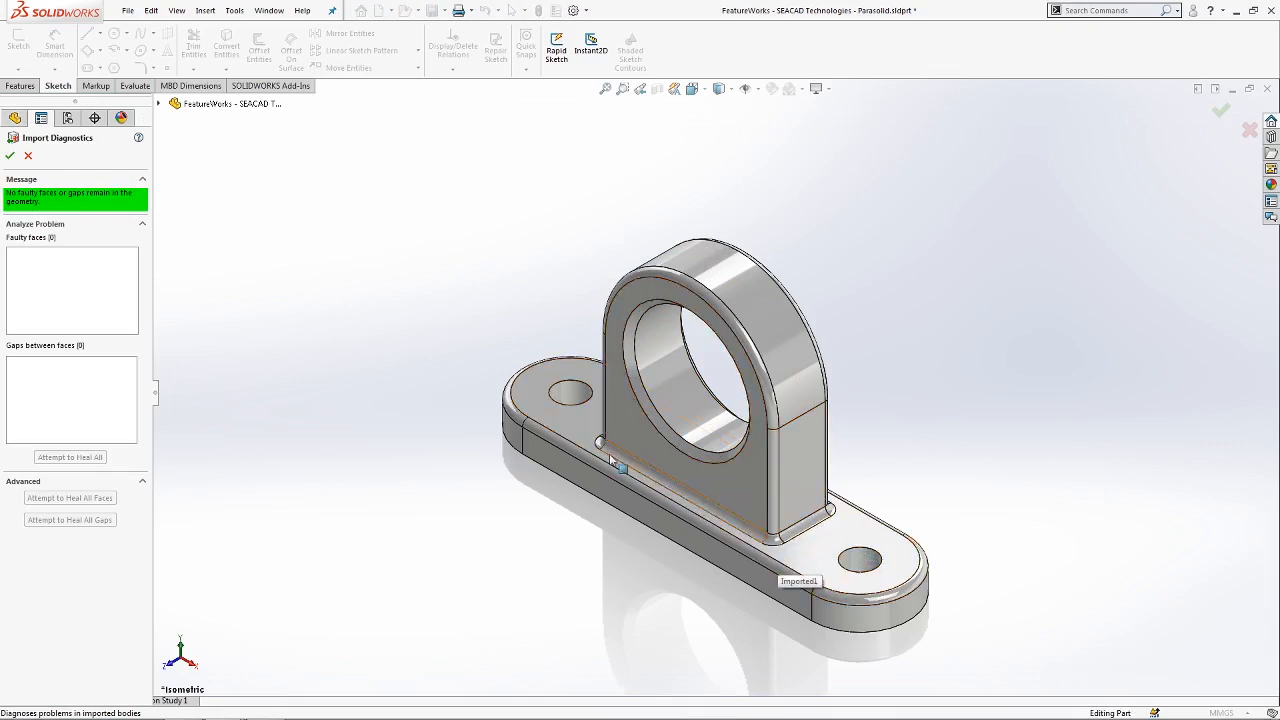
scroll(849, 573, down, 2)
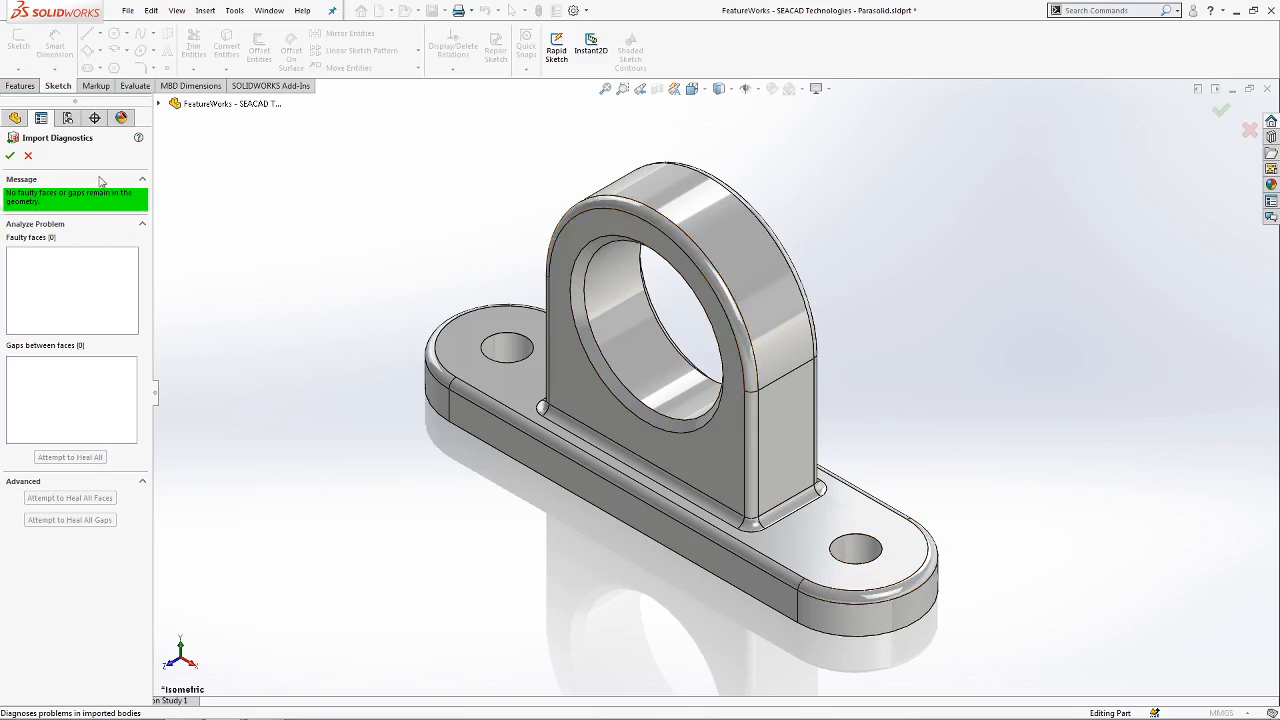
click(10, 155)
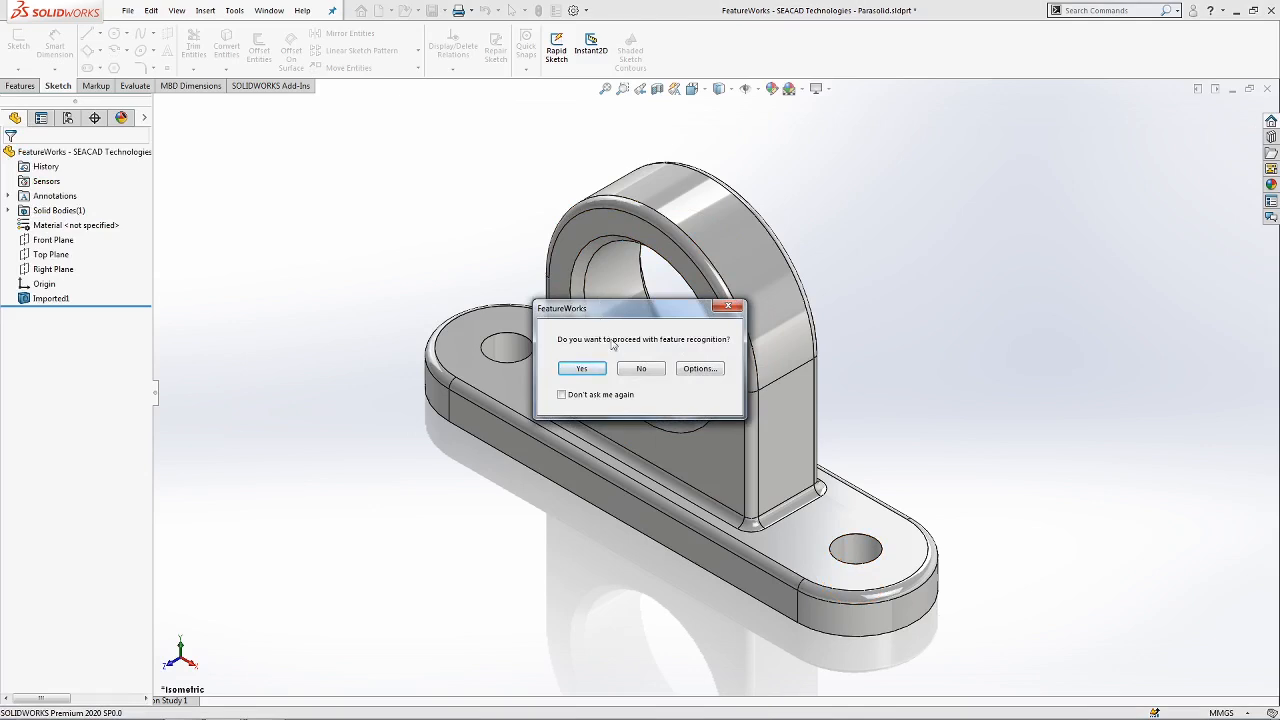
click(640, 369)
middle_drag(652, 370, 699, 403)
click(883, 382)
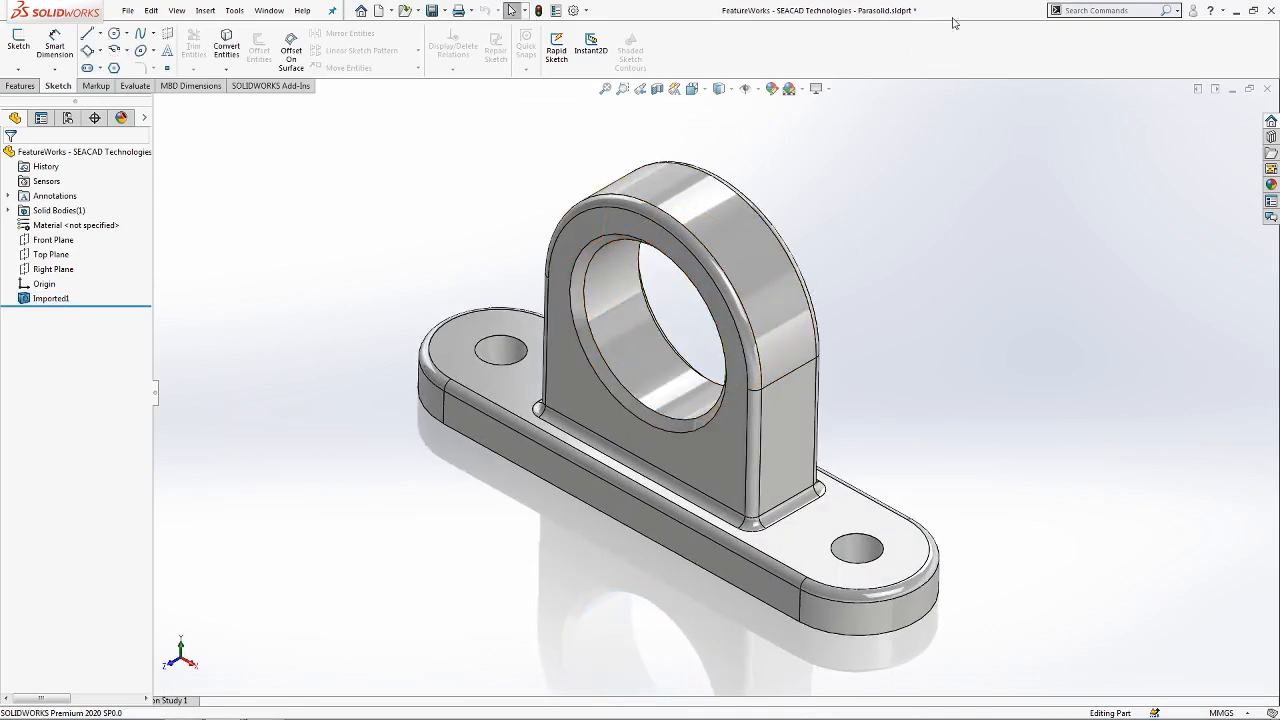
Run Edit Feature on the chamfered face around the large bore of the imported body and dismiss the database message.
click(62, 302)
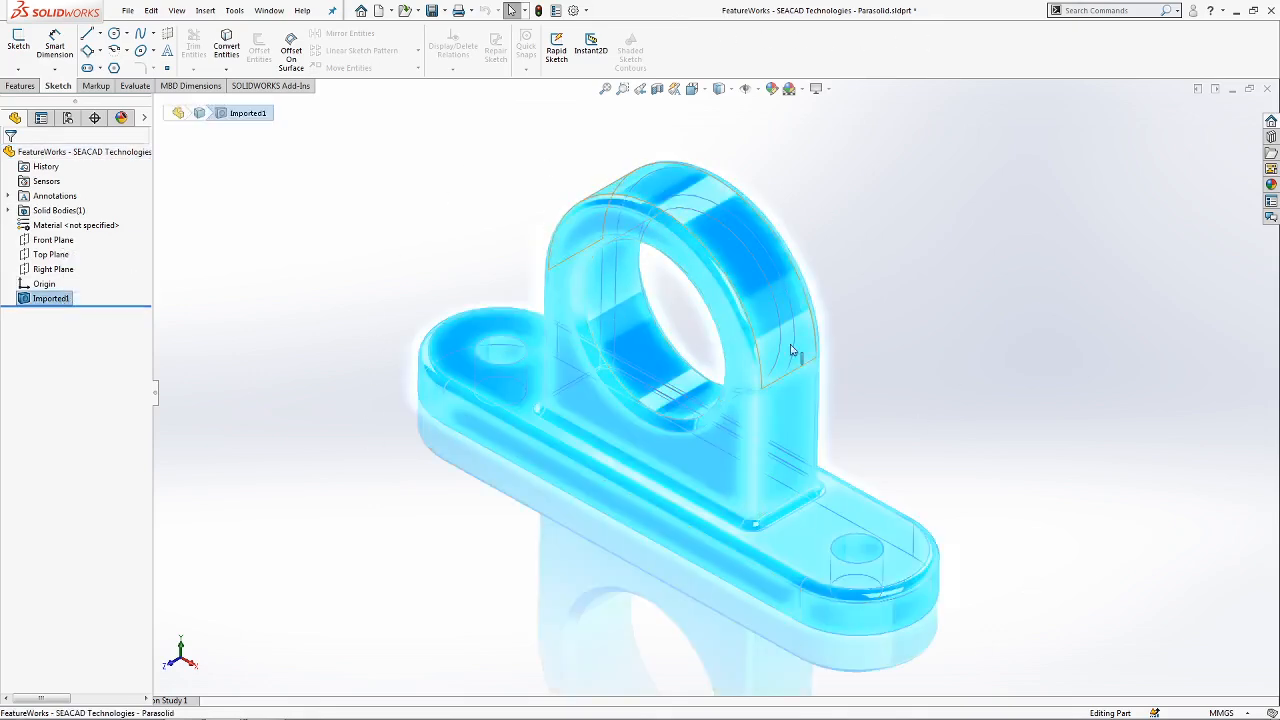
click(946, 337)
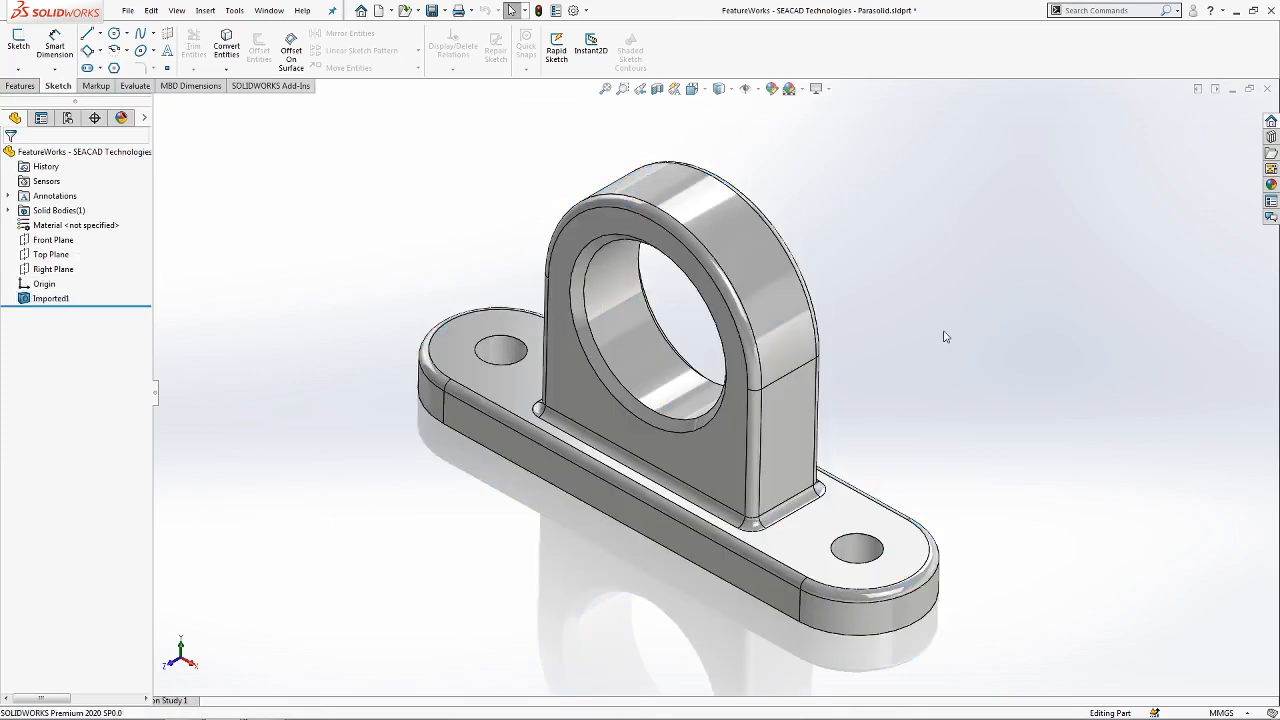
click(599, 368)
scroll(598, 365, up, 2)
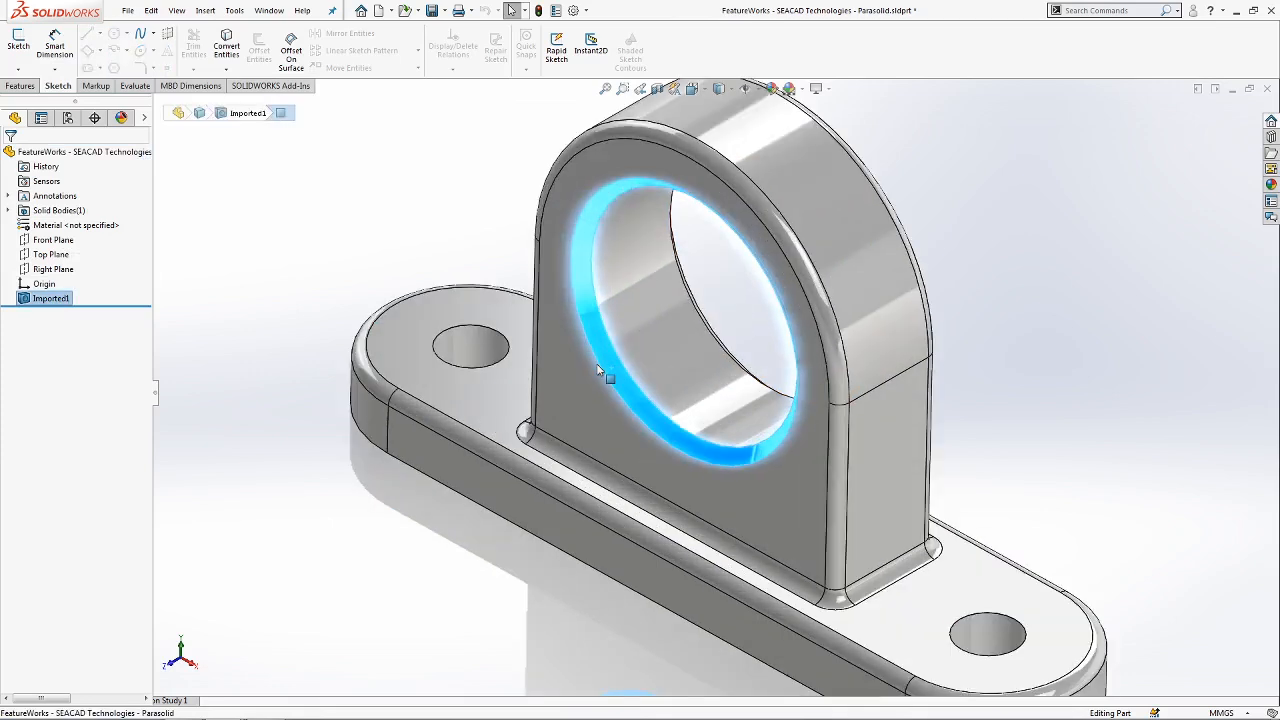
right_click(606, 362)
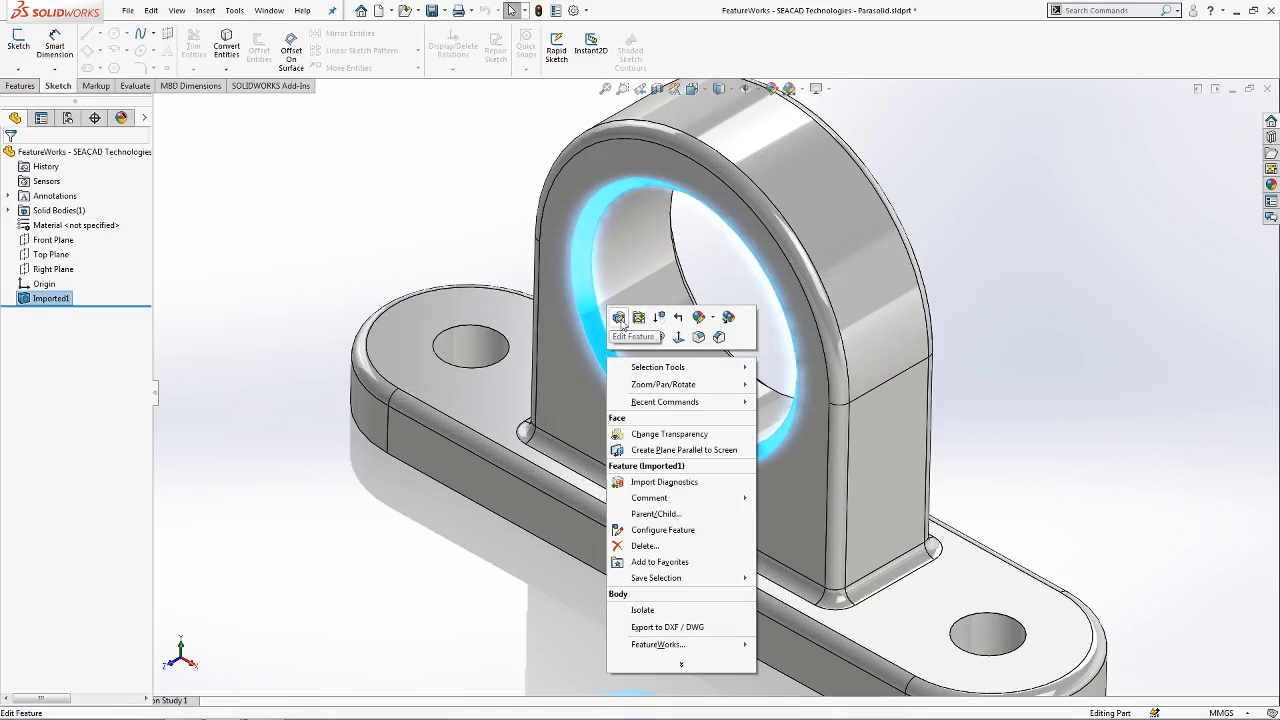
click(620, 318)
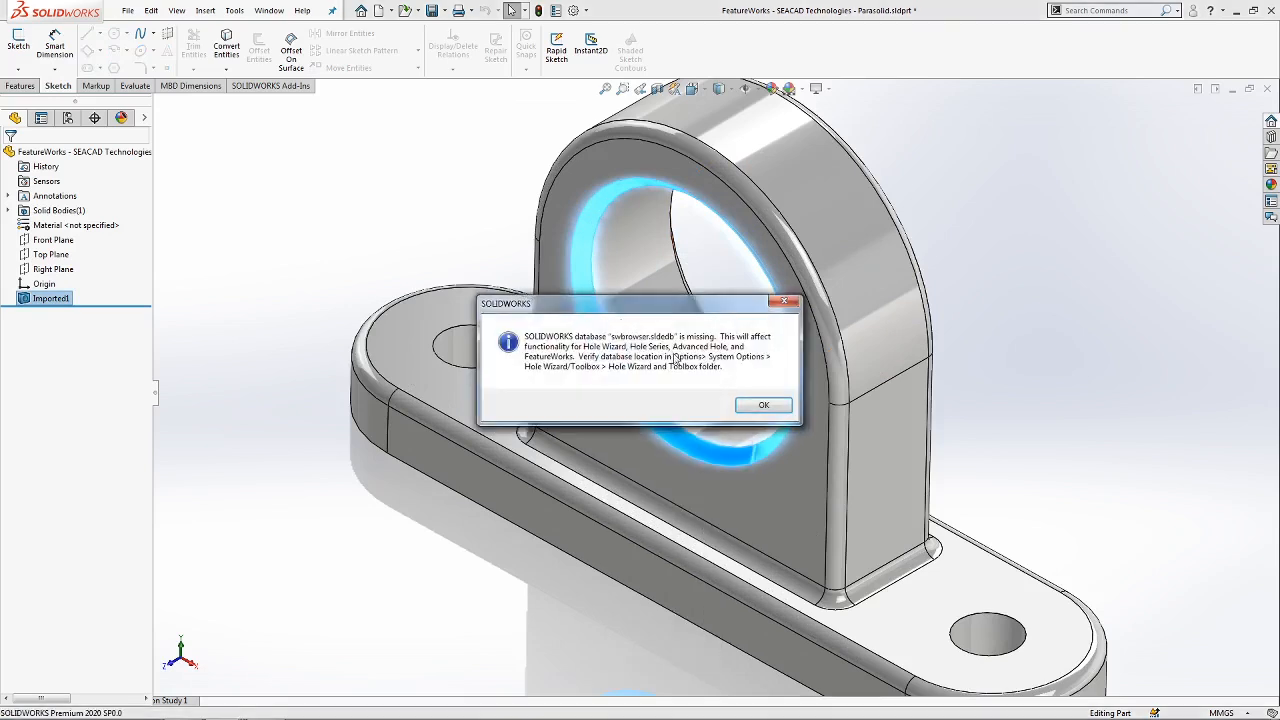
click(765, 407)
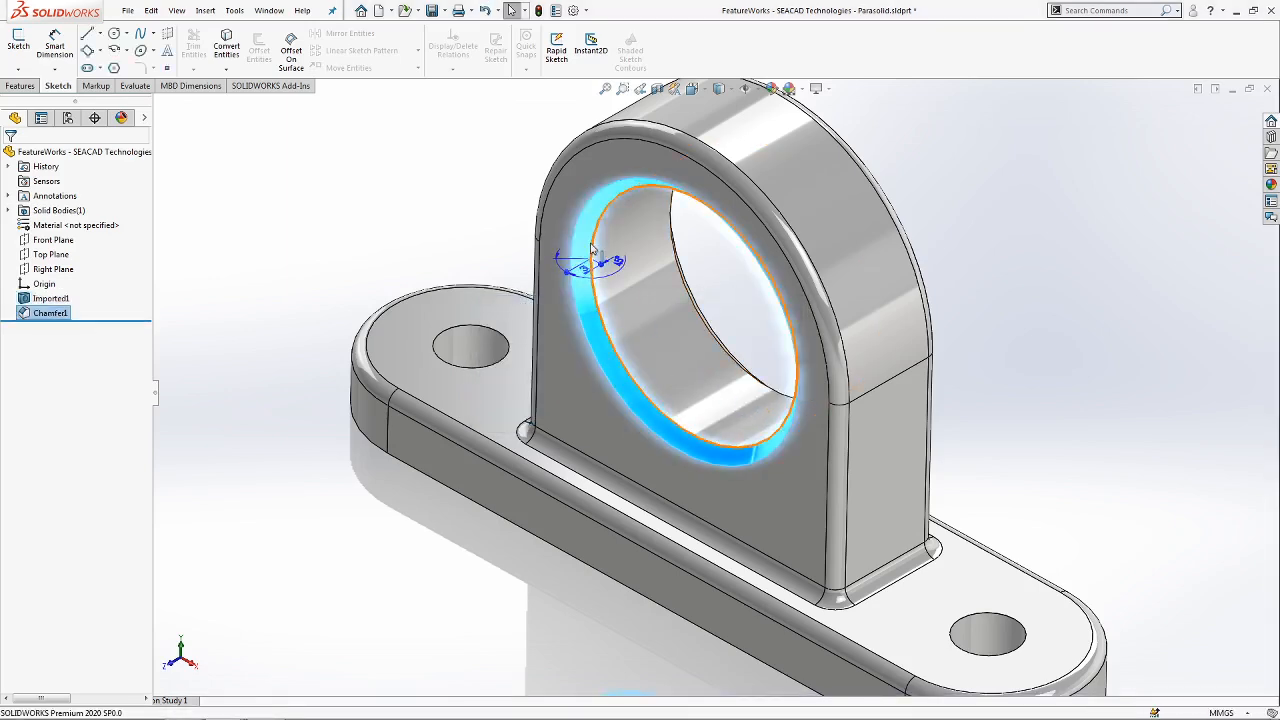
Inspect the chamfer recognized on the large bore, and undo its recognition.
scroll(668, 442, down, 5)
middle_drag(668, 442, 670, 400)
scroll(670, 400, up, 5)
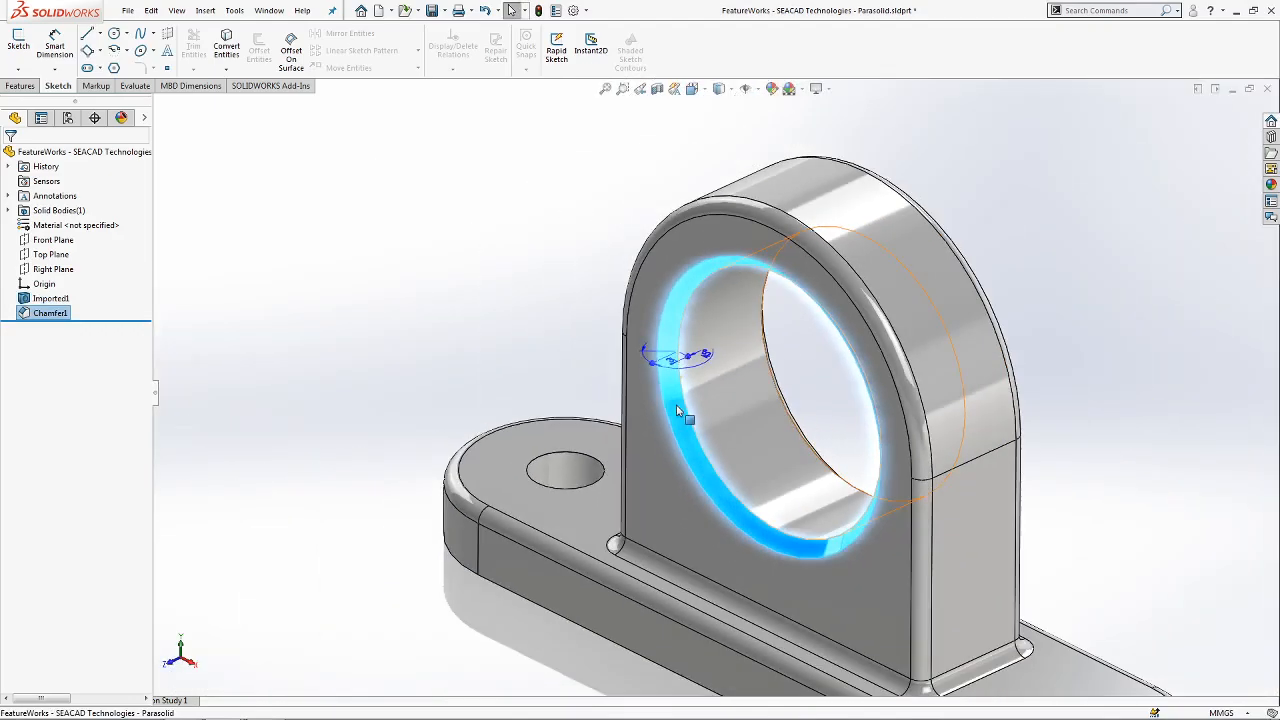
scroll(899, 397, down, 3)
scroll(780, 449, up, 6)
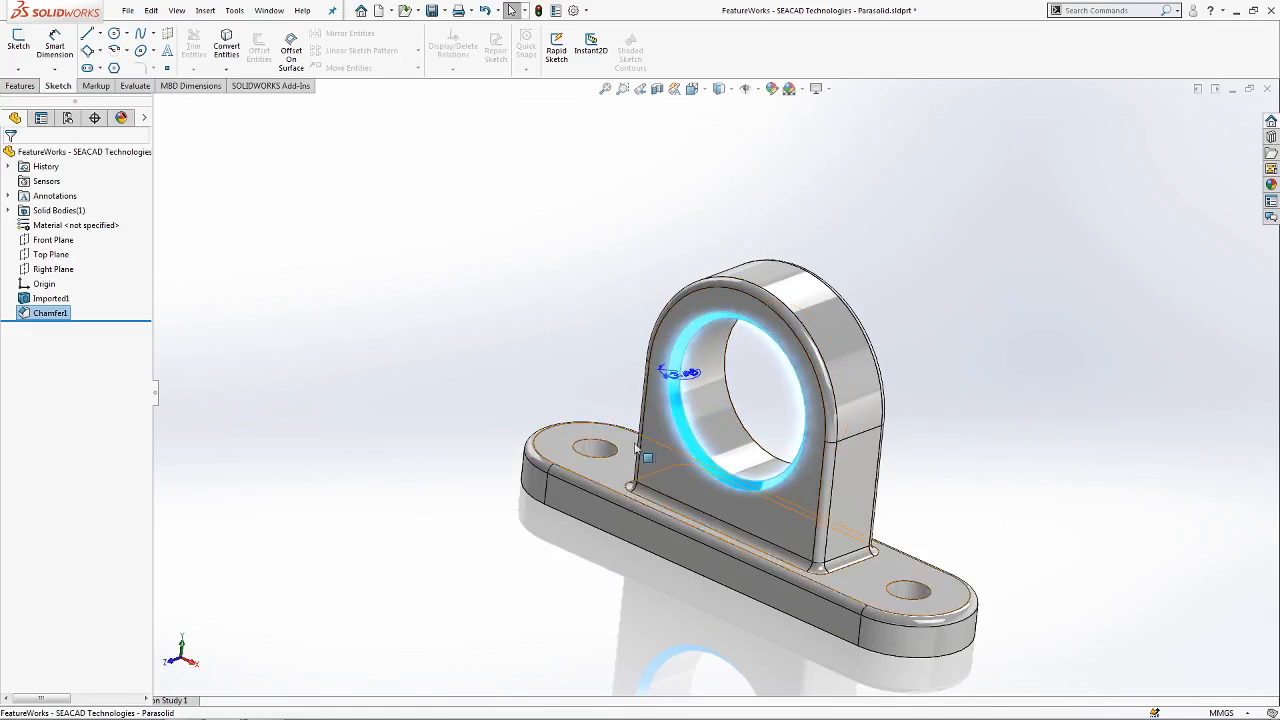
middle_drag(574, 447, 674, 462)
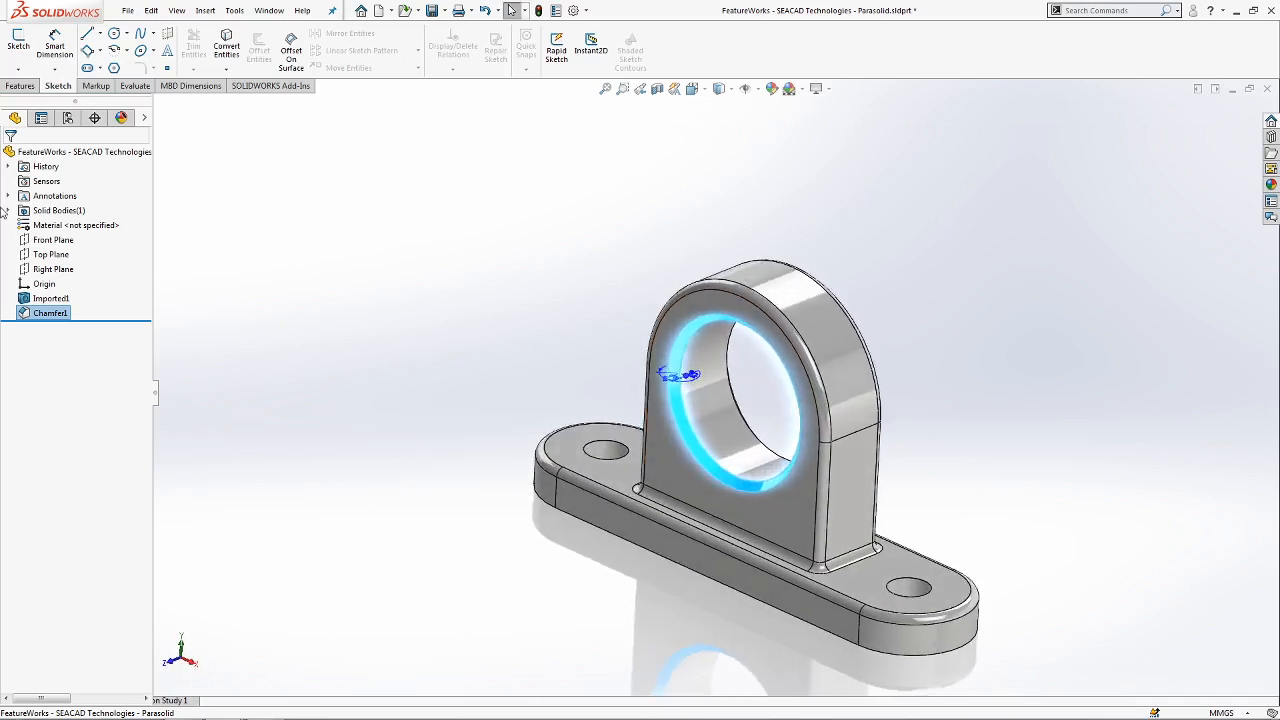
click(331, 320)
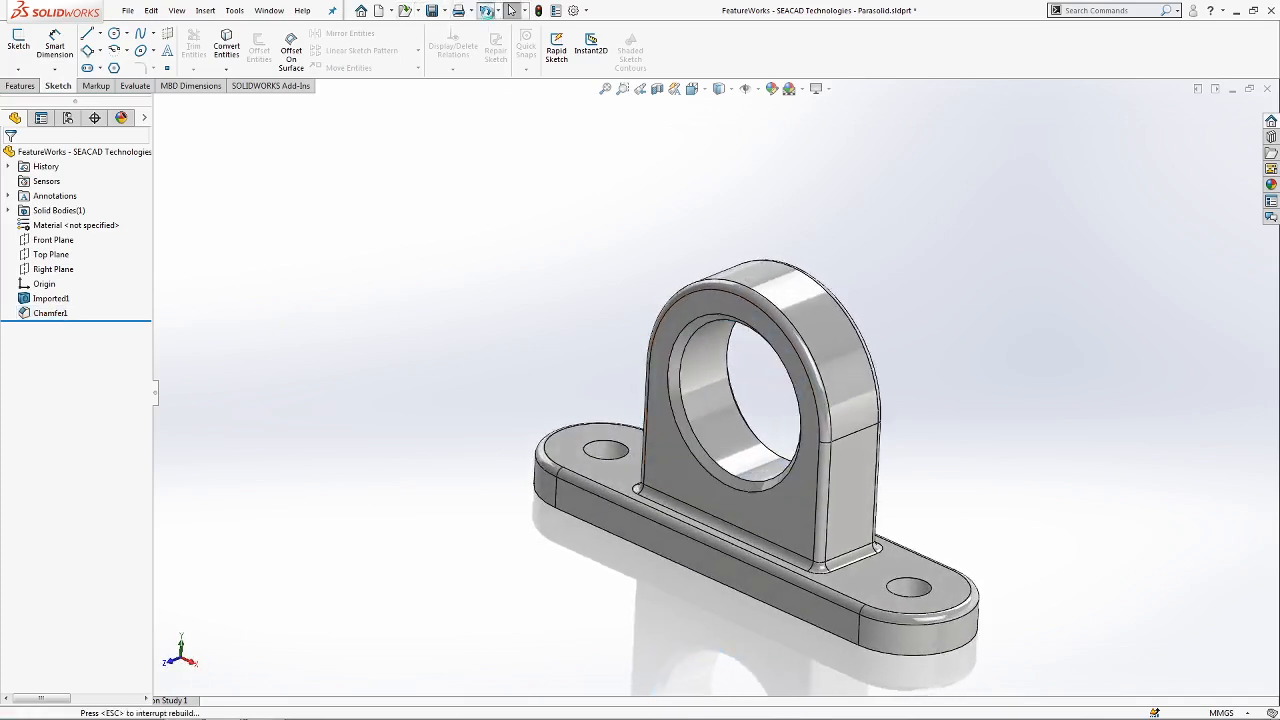
click(486, 11)
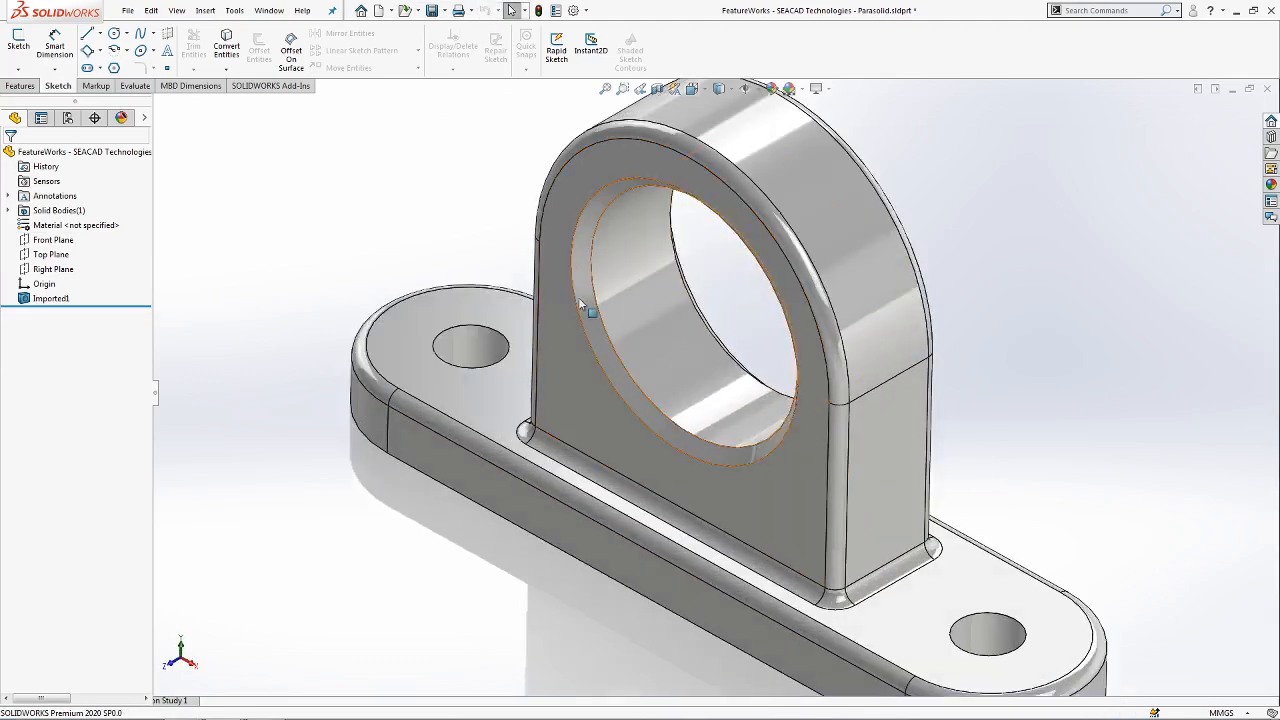
scroll(716, 345, up, 2)
scroll(716, 346, down, 1)
mouse_move(717, 350)
middle_down()
mouse_move(727, 314)
mouse_move(734, 336)
middle_up()
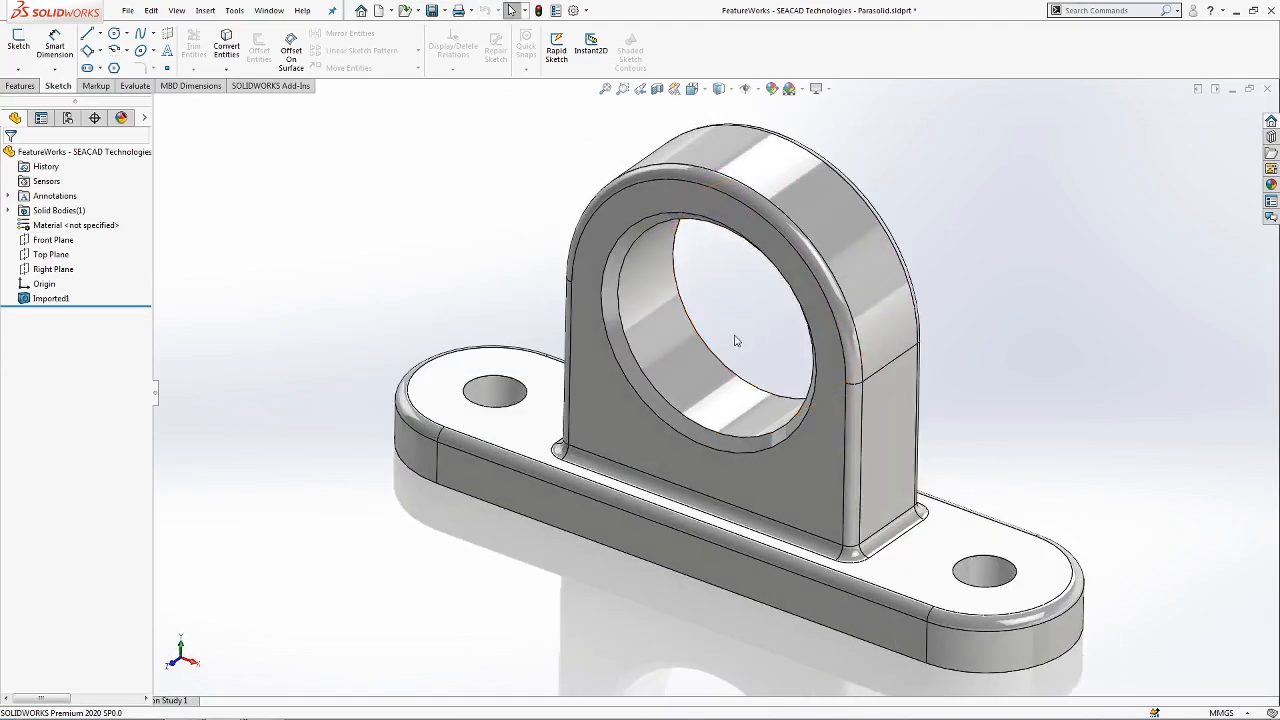
scroll(737, 341, up, 2)
scroll(835, 375, down, 2)
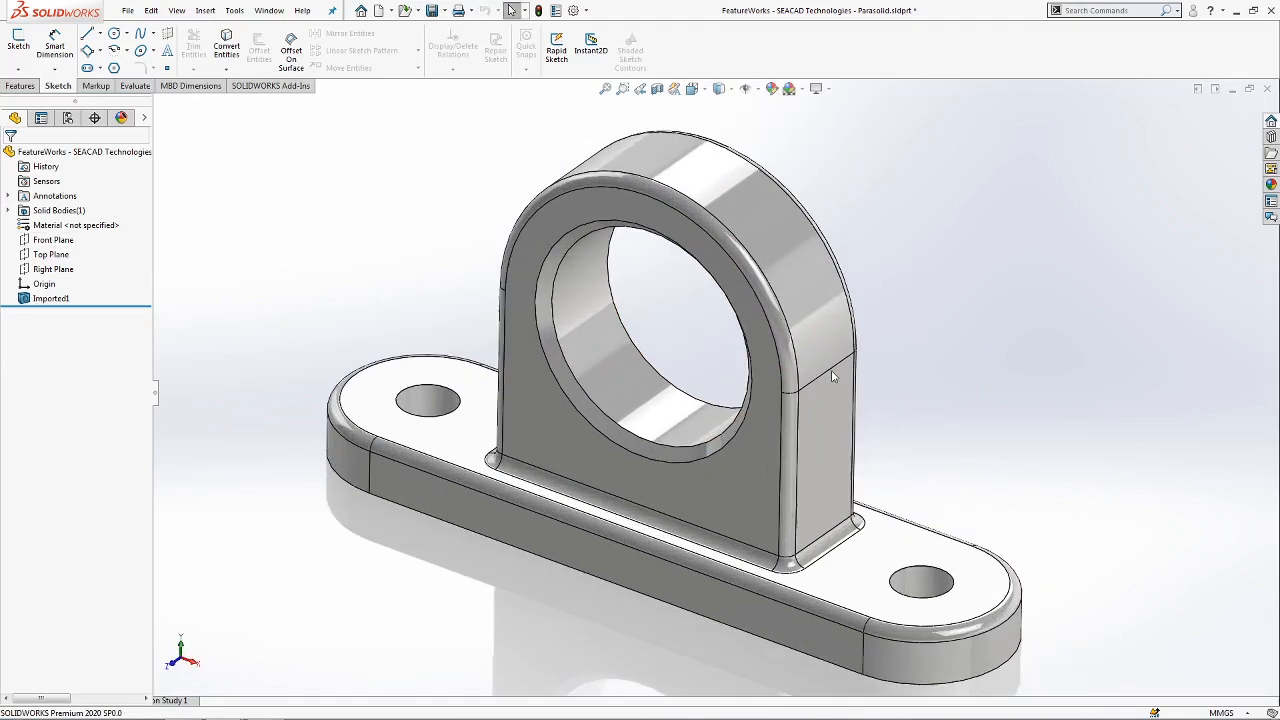
click(178, 11)
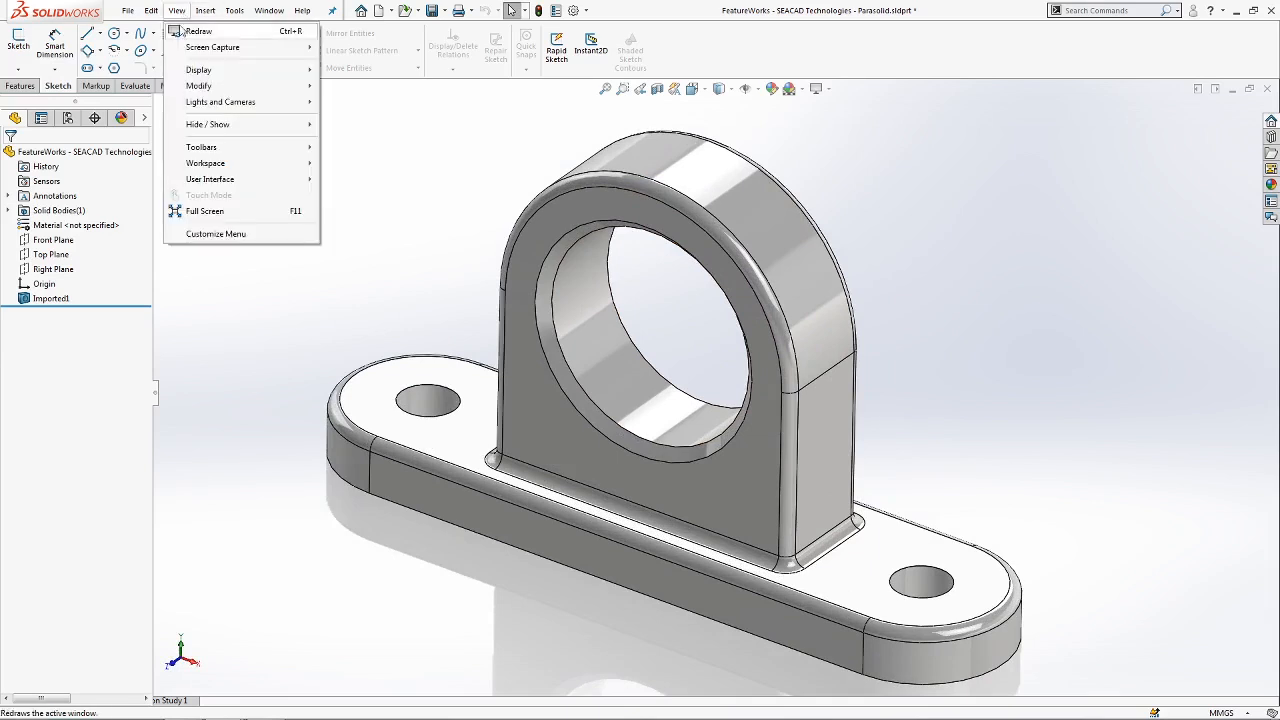
mouse_move(202, 13)
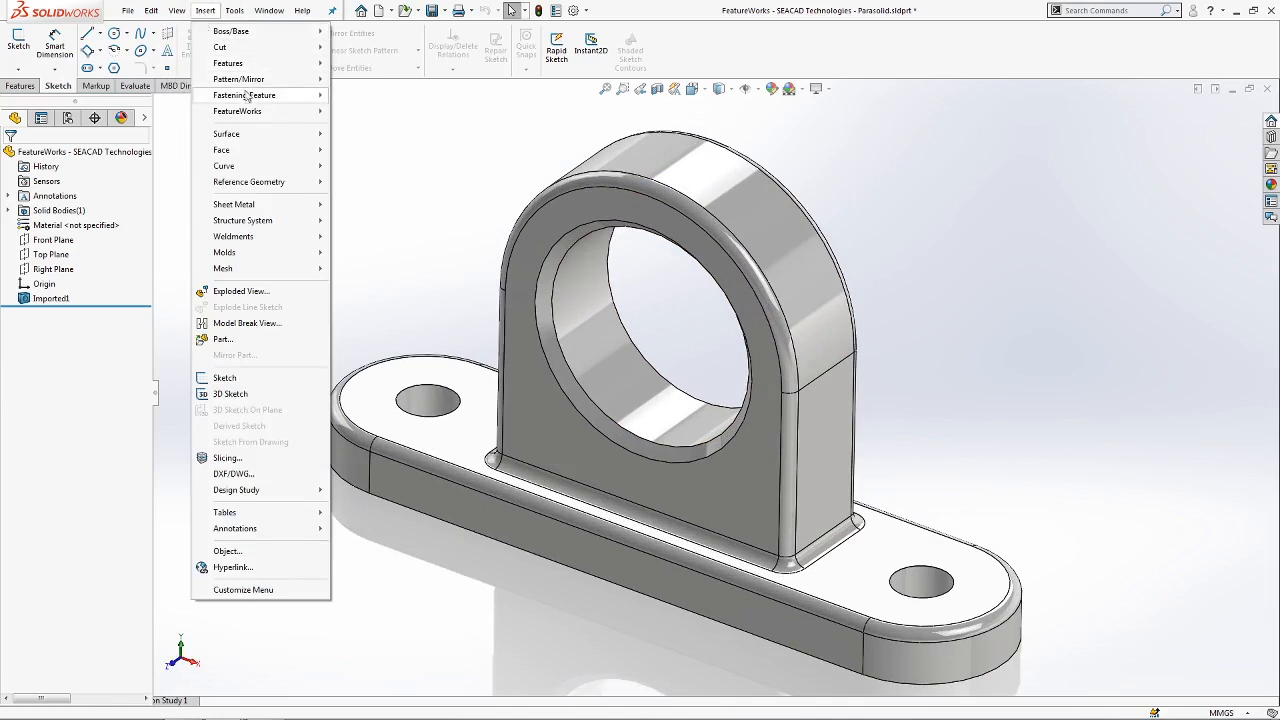
mouse_move(262, 112)
click(451, 242)
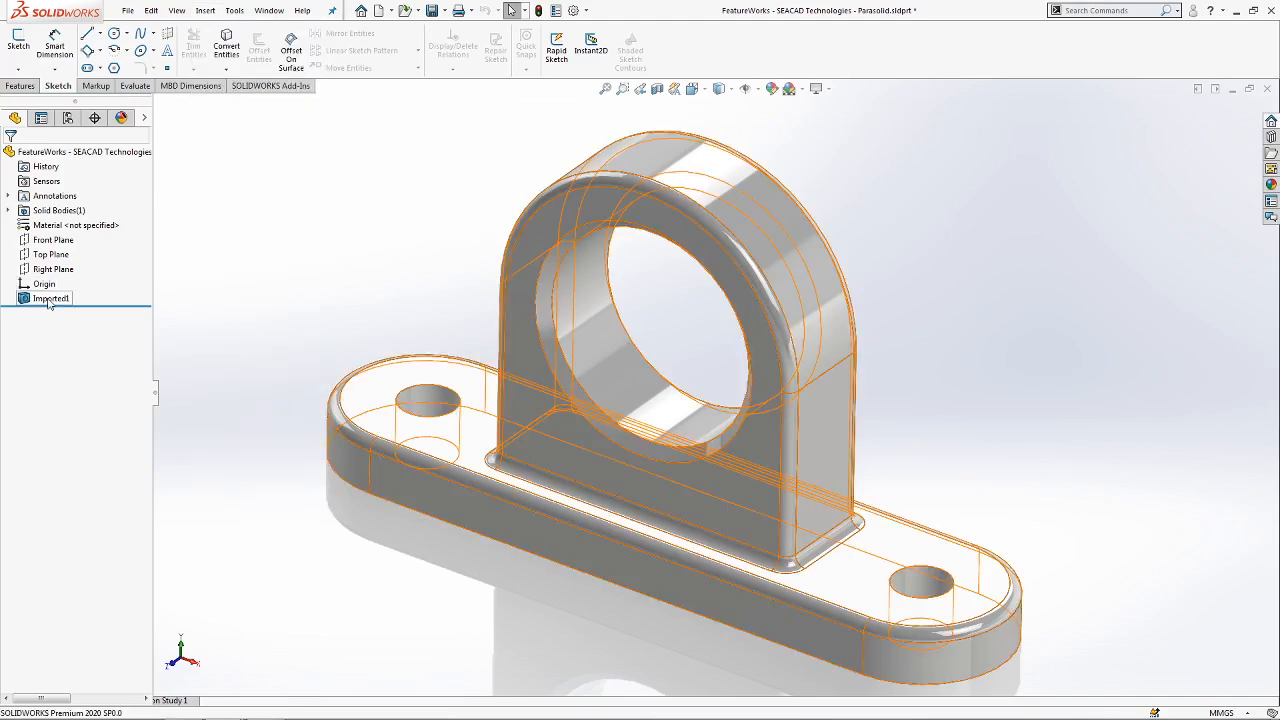
right_click(49, 299)
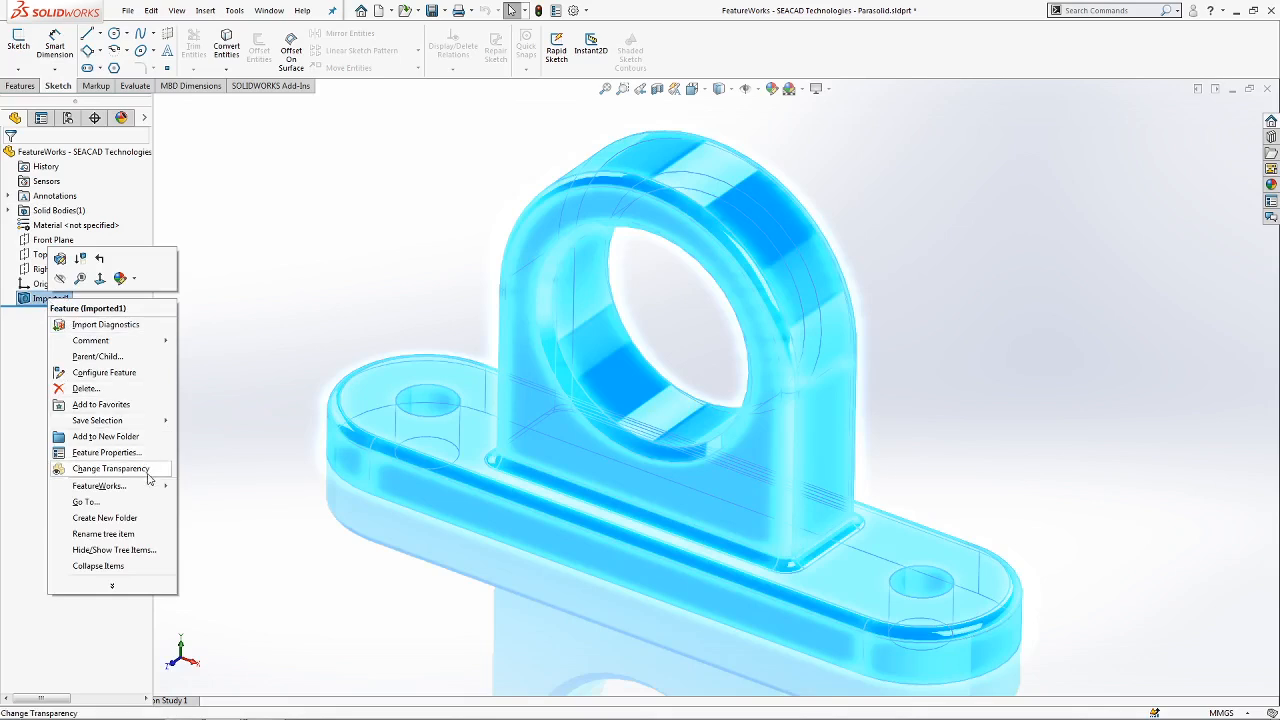
mouse_move(152, 487)
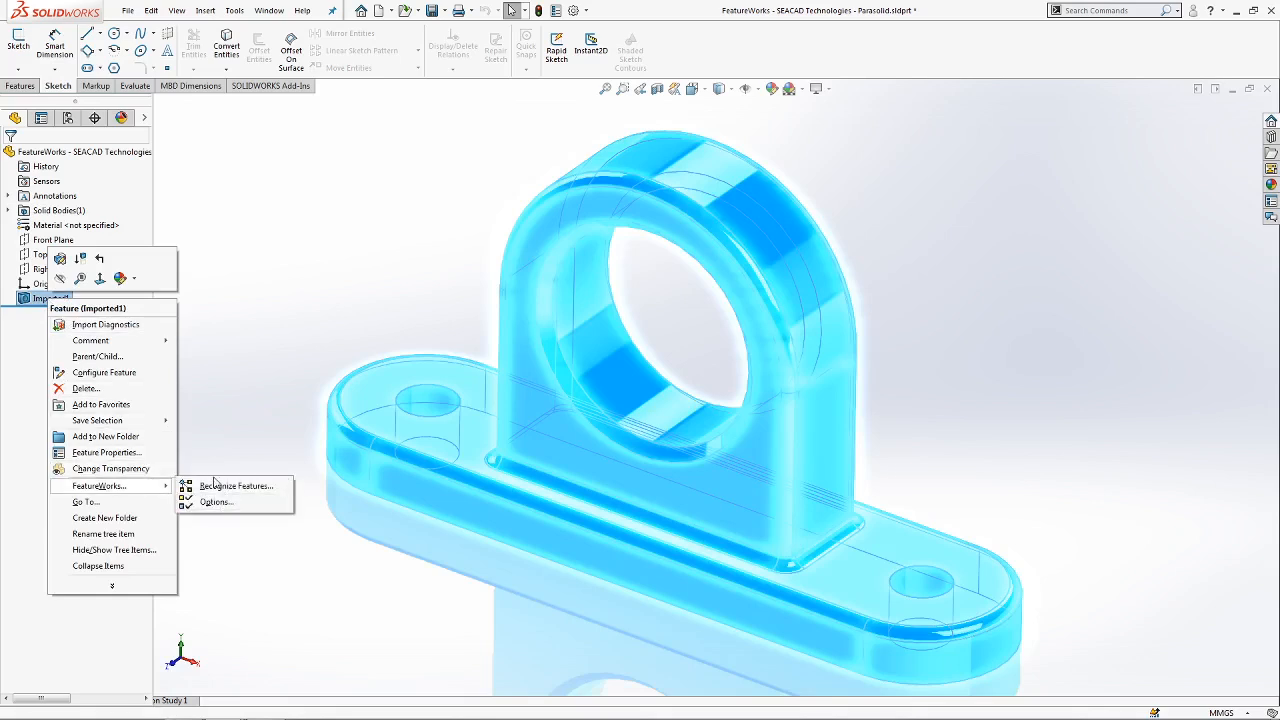
click(307, 236)
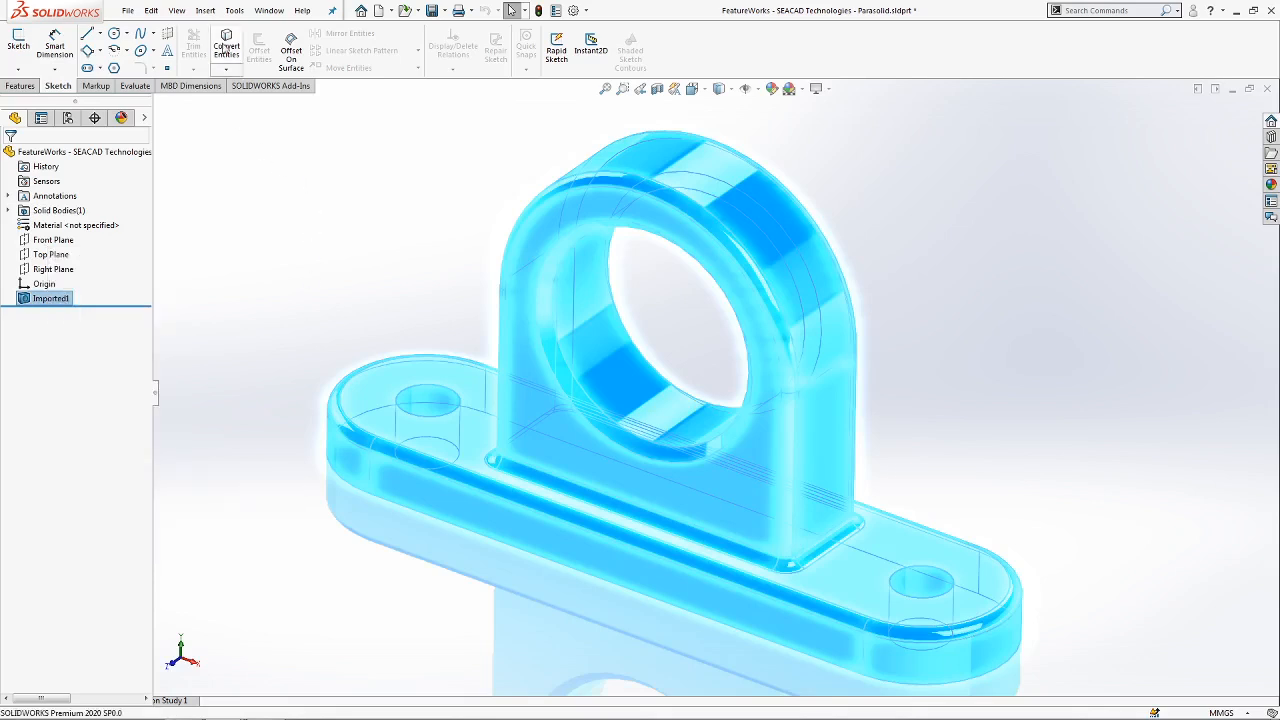
Open the FeatureWorks options and move the dialog clear of the model.
click(234, 10)
mouse_move(205, 10)
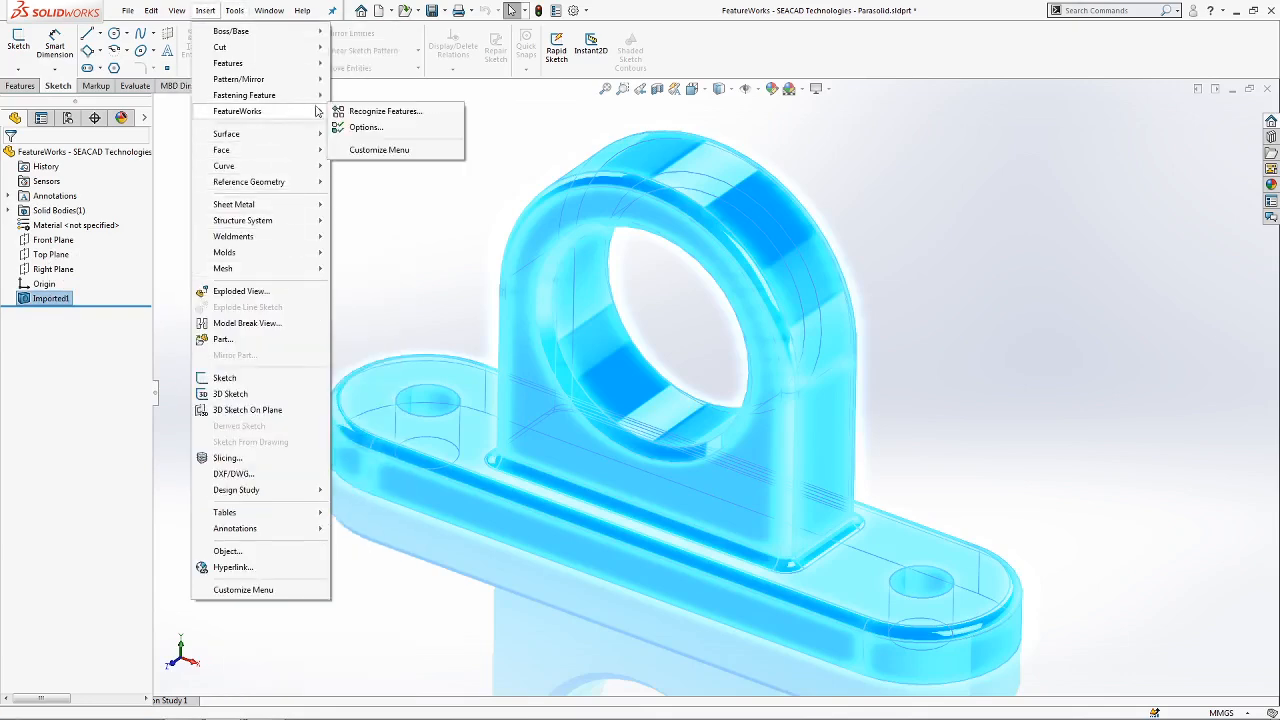
click(365, 127)
drag(632, 229, 254, 132)
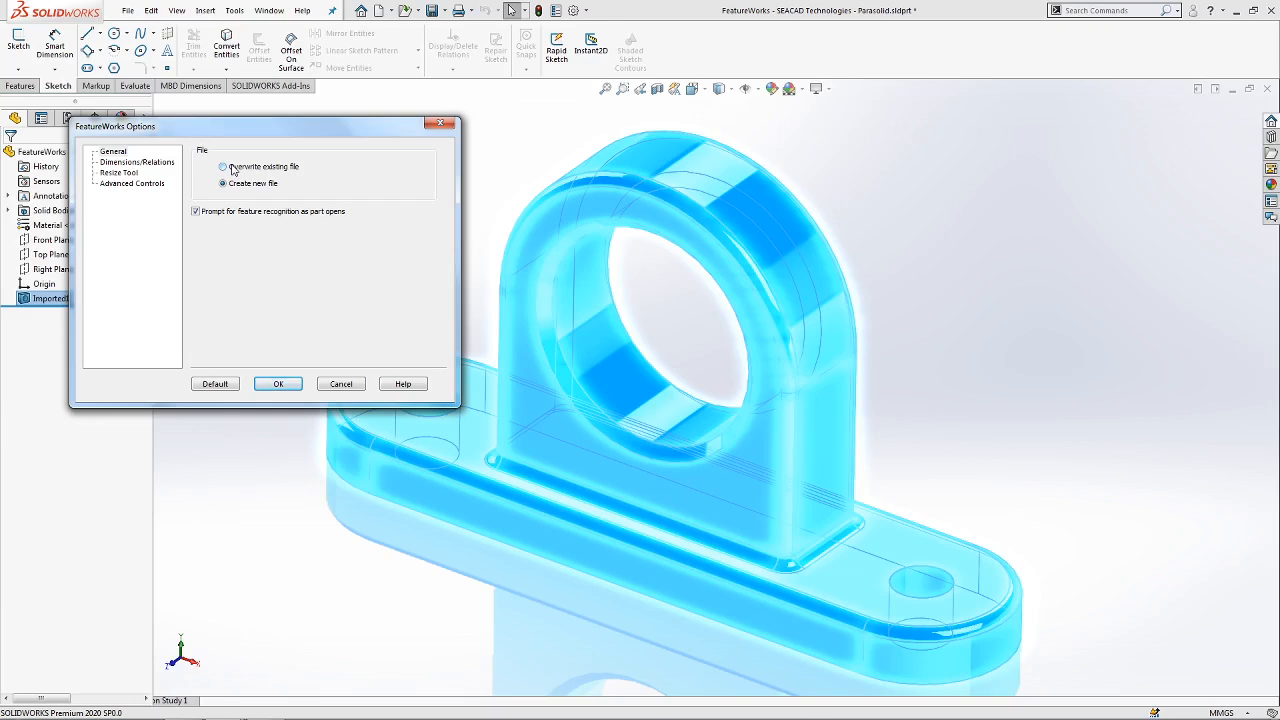
Review the General file settings, the Dimensions/Relations settings and the Resize Tool recognition order in the FeatureWorks options.
click(233, 169)
click(223, 169)
click(140, 162)
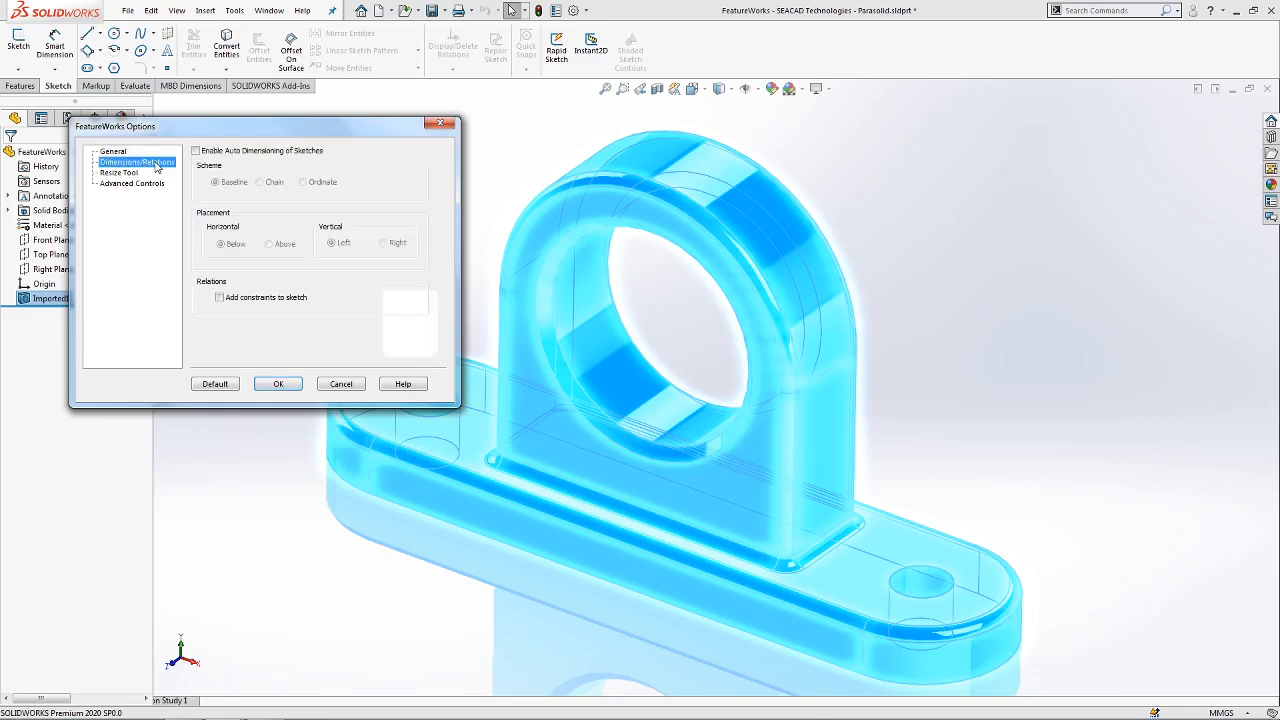
click(125, 184)
click(119, 172)
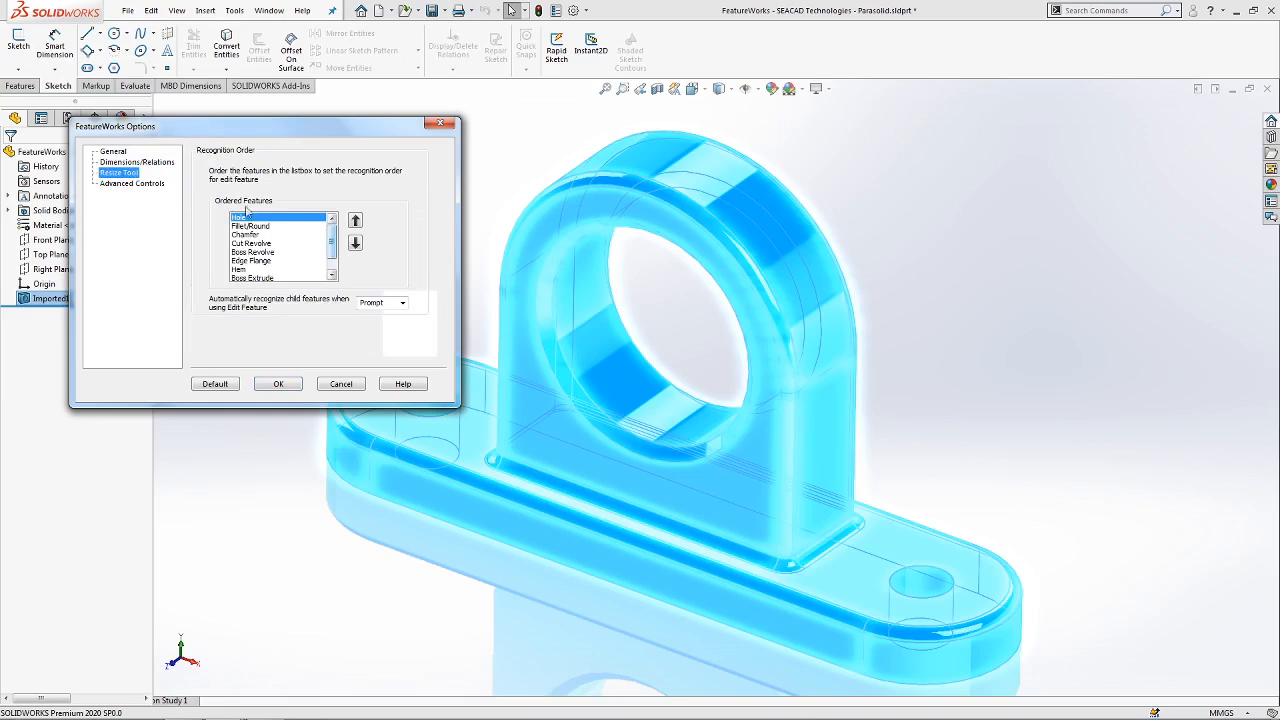
click(158, 163)
click(128, 173)
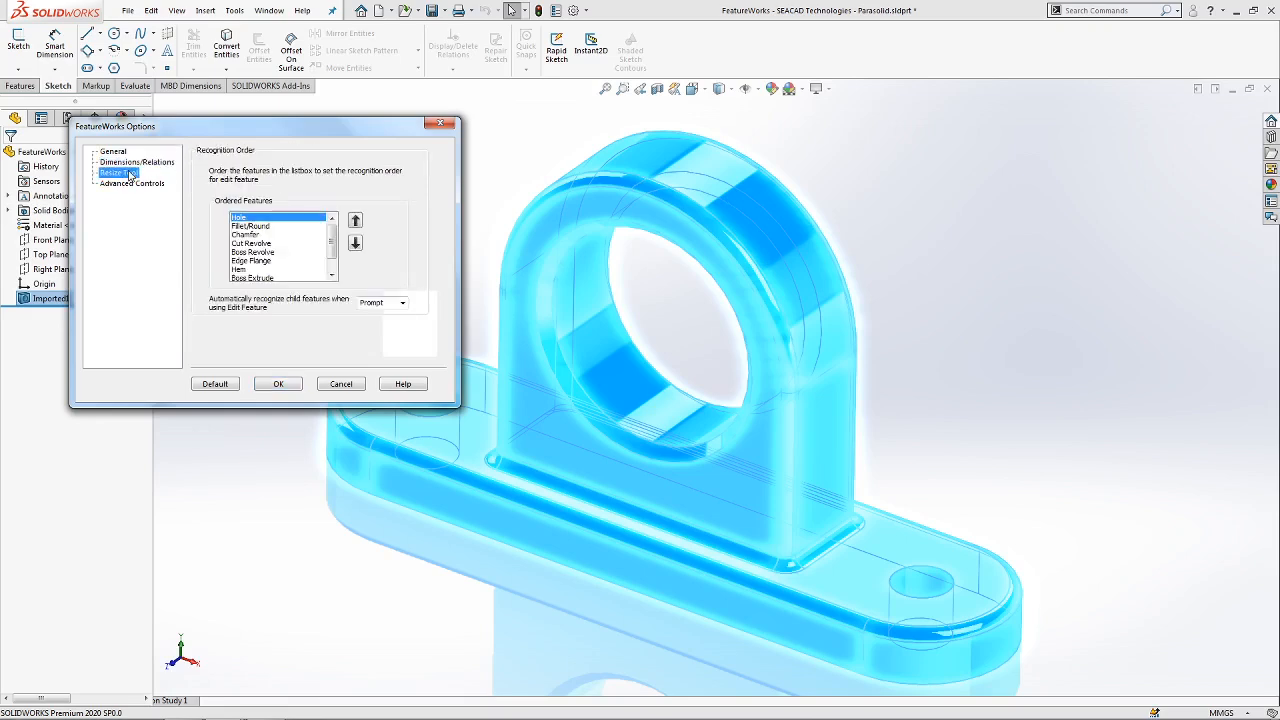
Move Hole two places down in the Resize Tool recognition order and return it to first place.
click(255, 243)
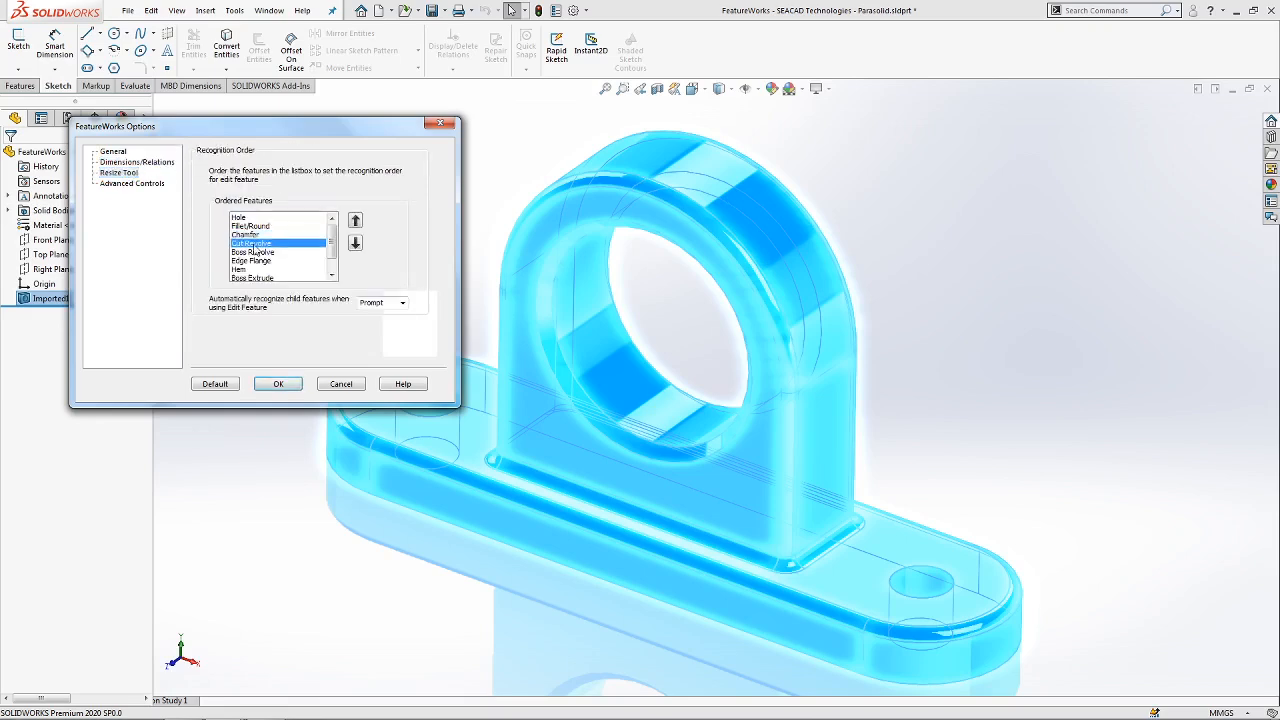
click(253, 227)
click(252, 217)
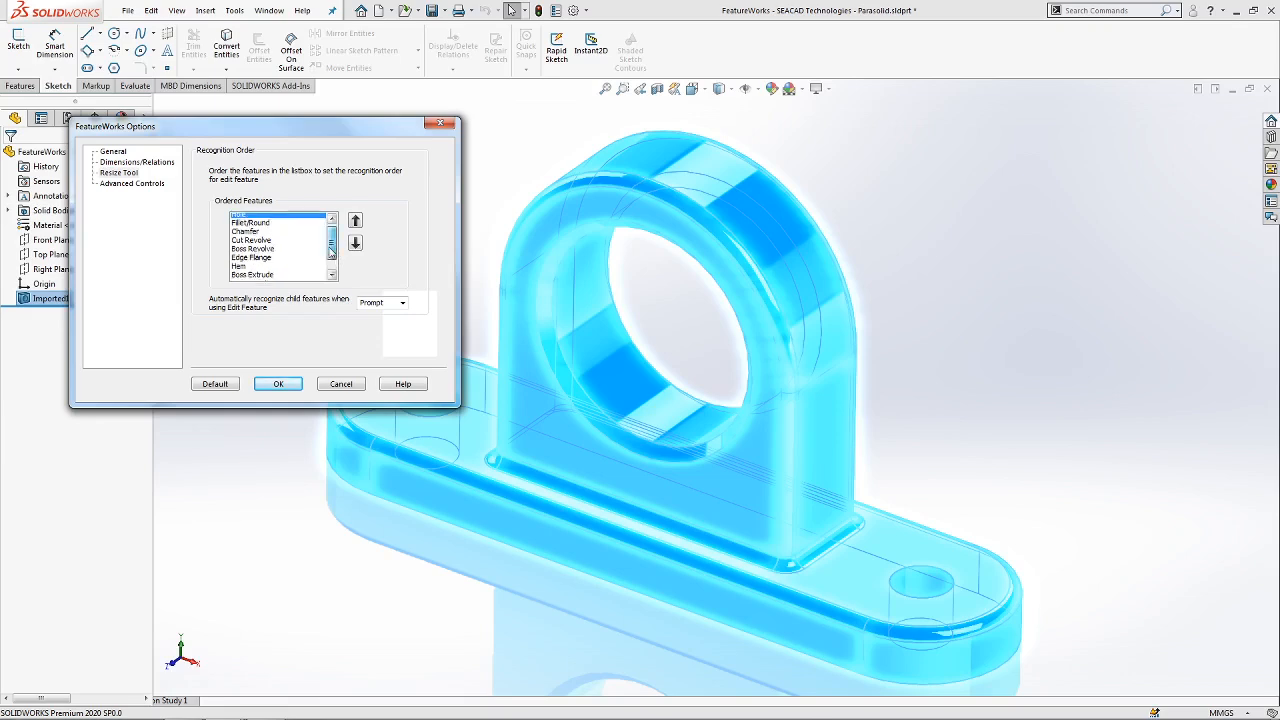
click(356, 248)
click(356, 248)
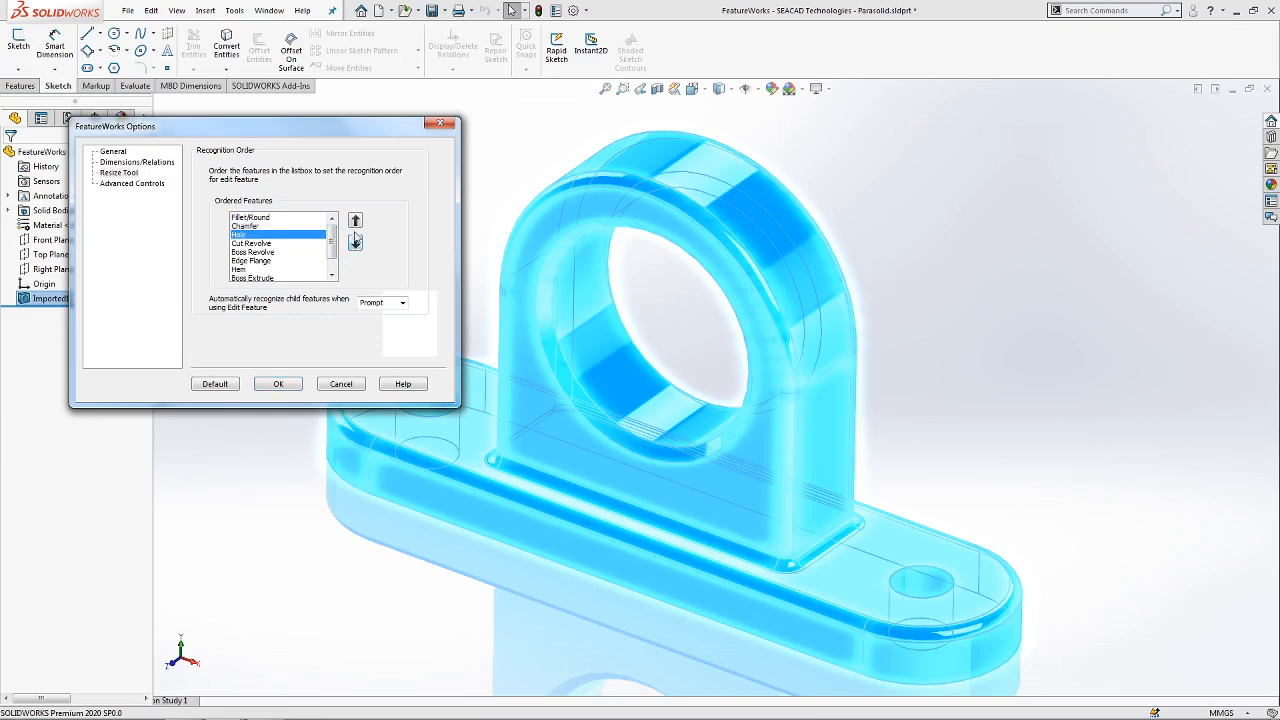
click(353, 226)
click(353, 226)
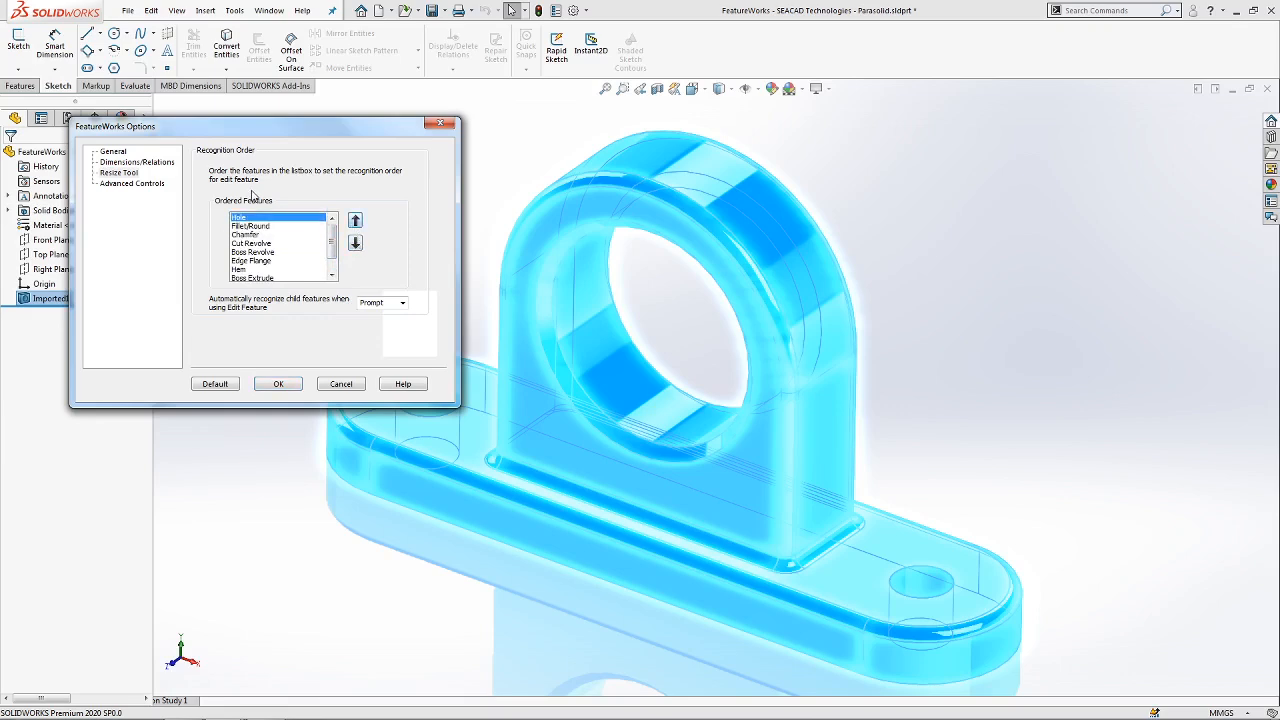
Show the Advanced Controls, reset the FeatureWorks settings to their defaults and accept the options.
click(147, 186)
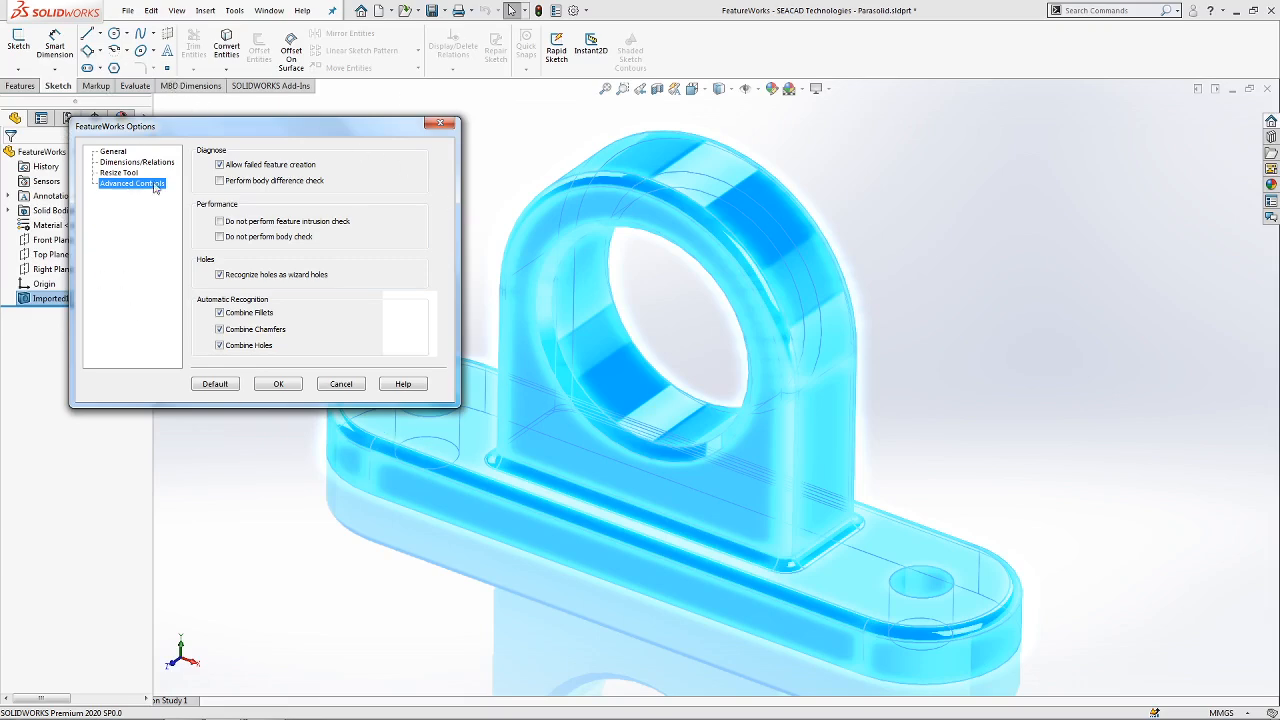
click(229, 388)
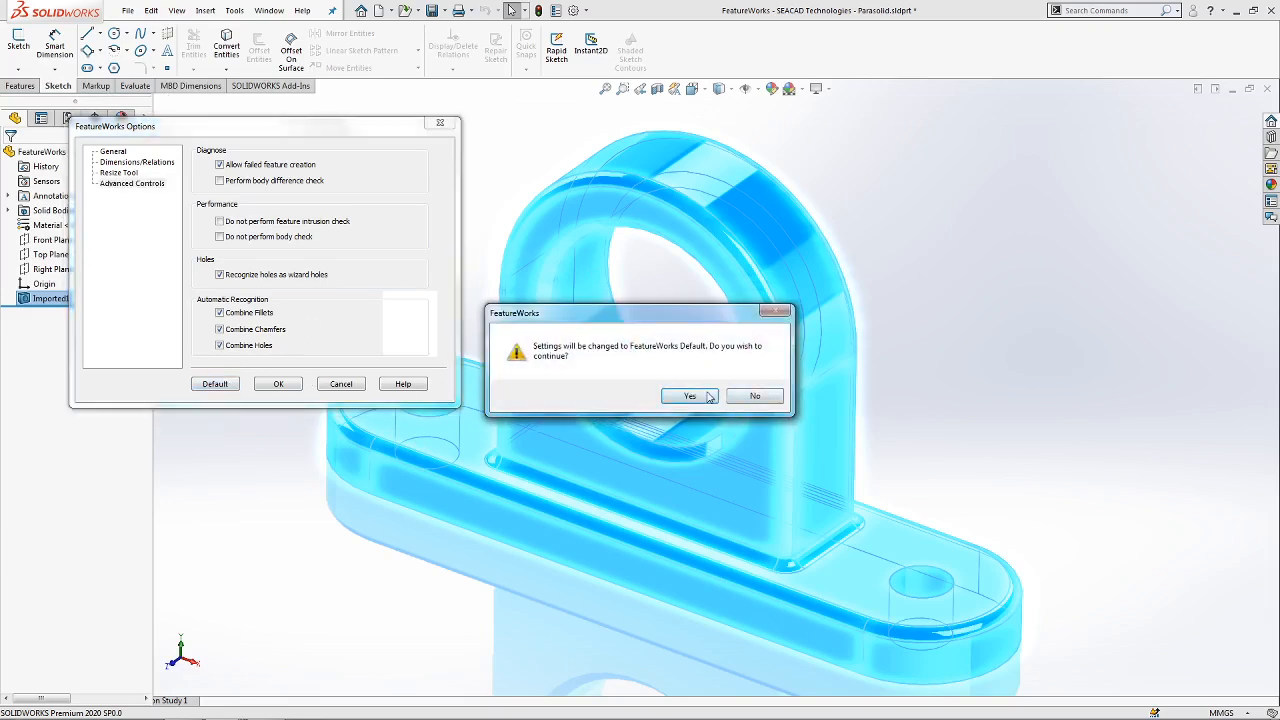
click(689, 396)
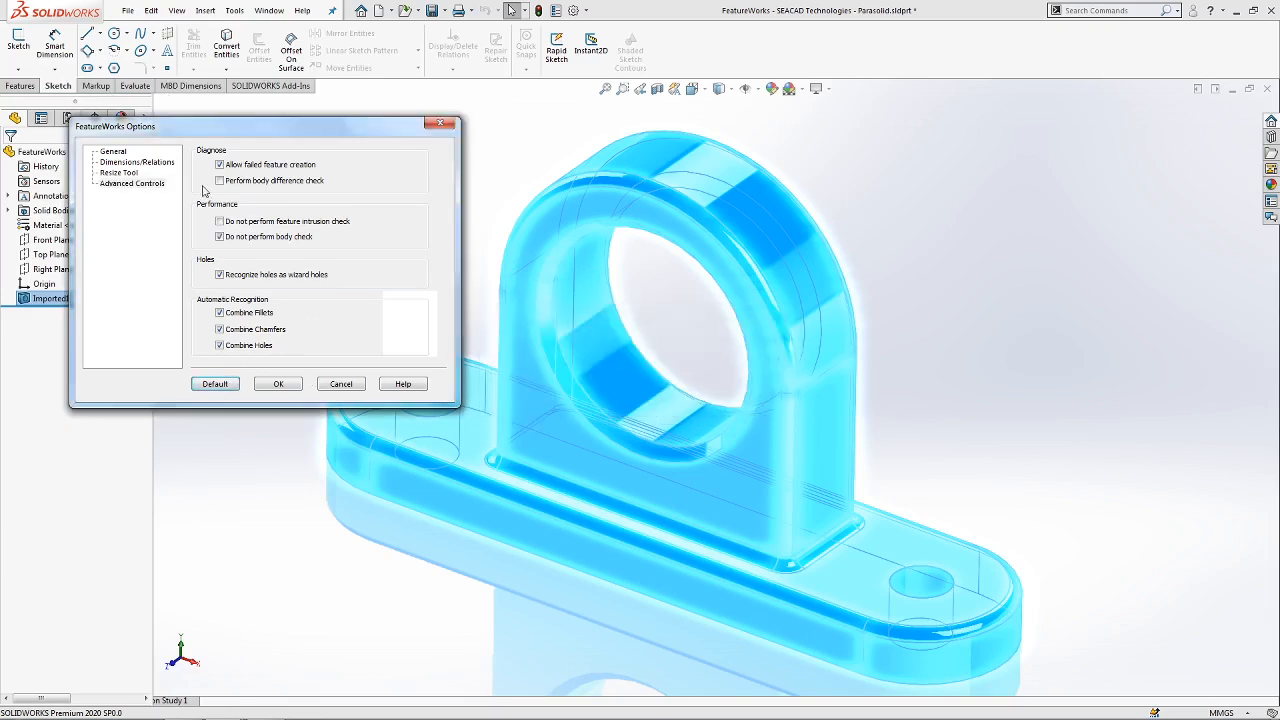
click(278, 384)
Start FeatureWorks feature recognition on the imported bracket and set the recognition mode to Interactive.
middle_drag(690, 330, 762, 369)
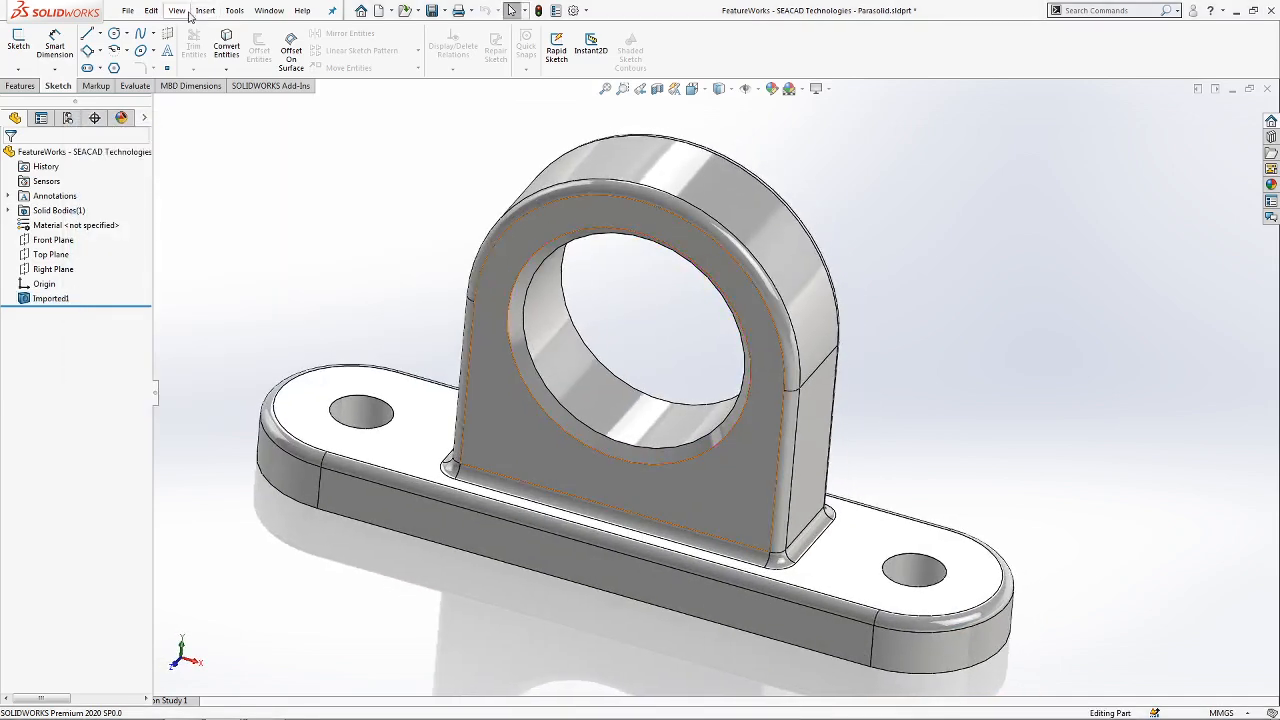
click(205, 10)
mouse_move(260, 111)
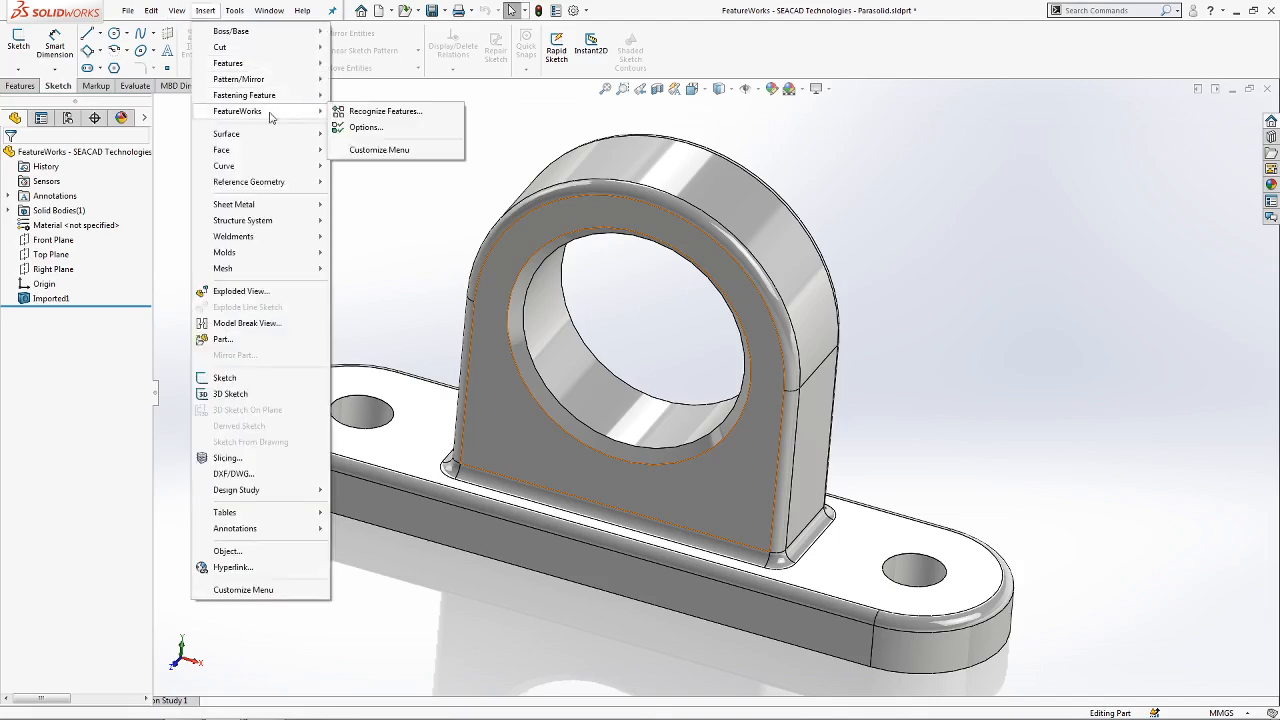
click(385, 111)
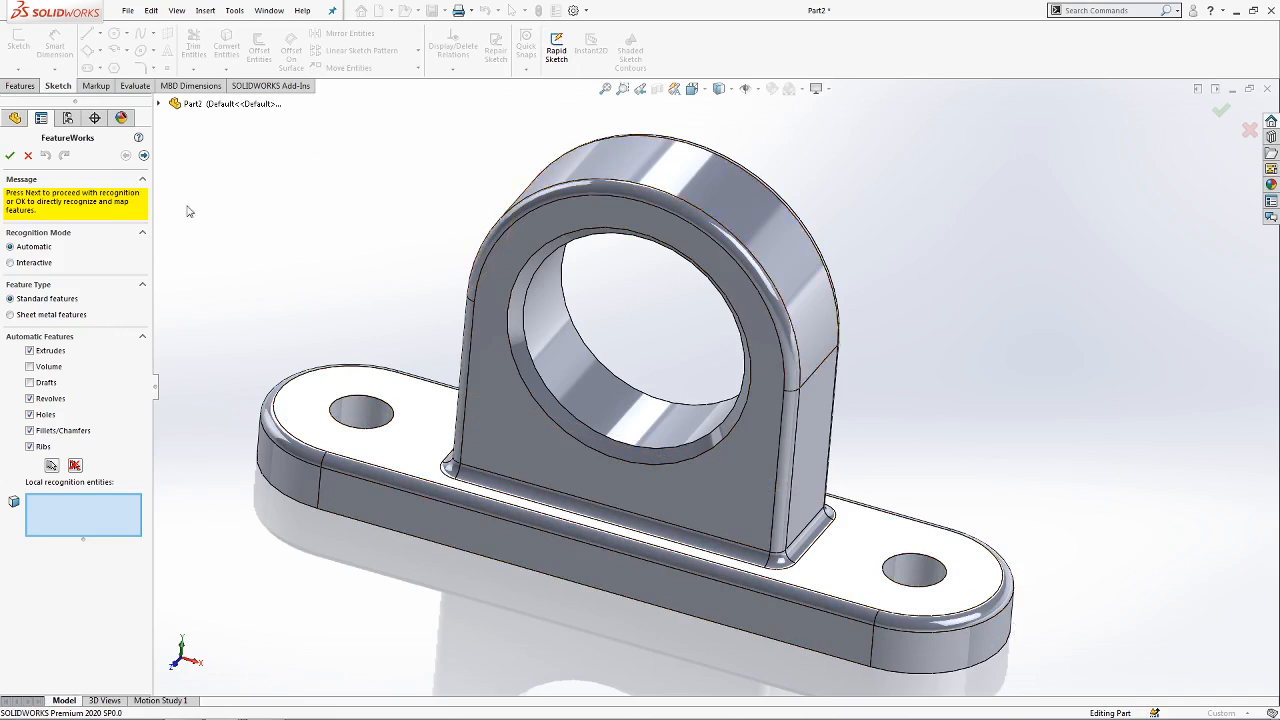
click(11, 263)
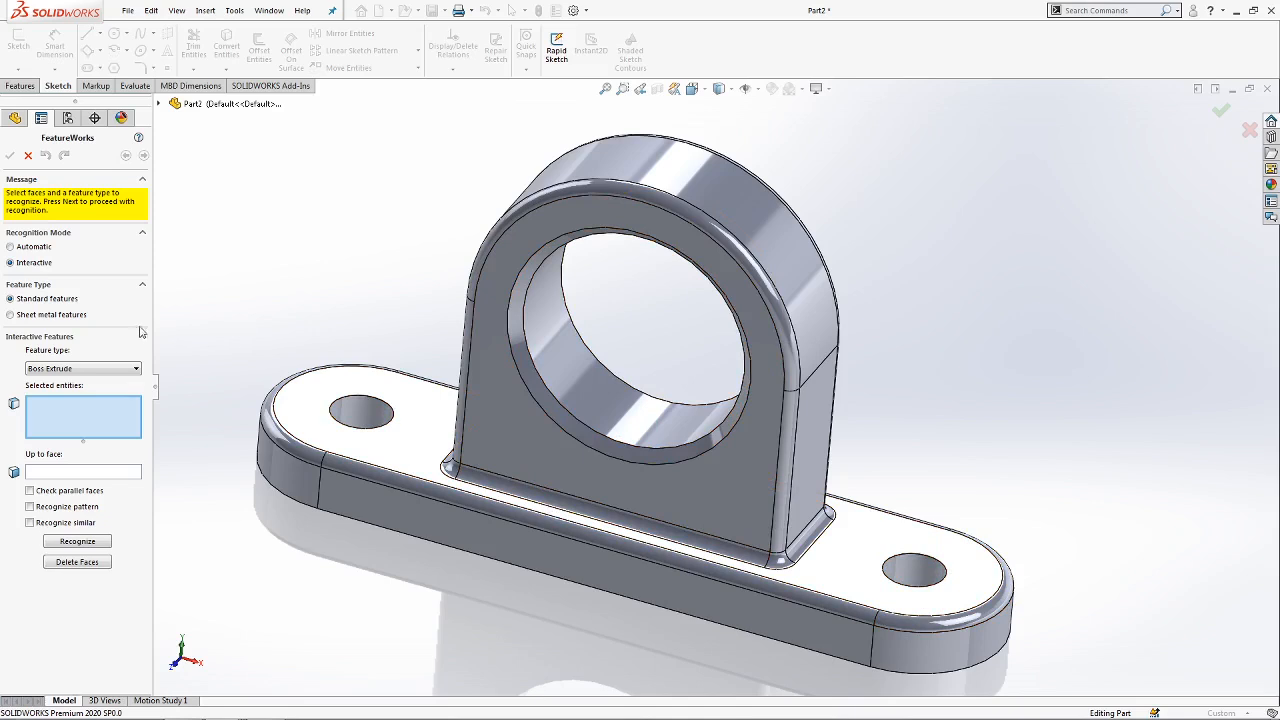
Check the feature sequence in the Notepad notes and set the interactive feature type to Chamfer.
click(250, 708)
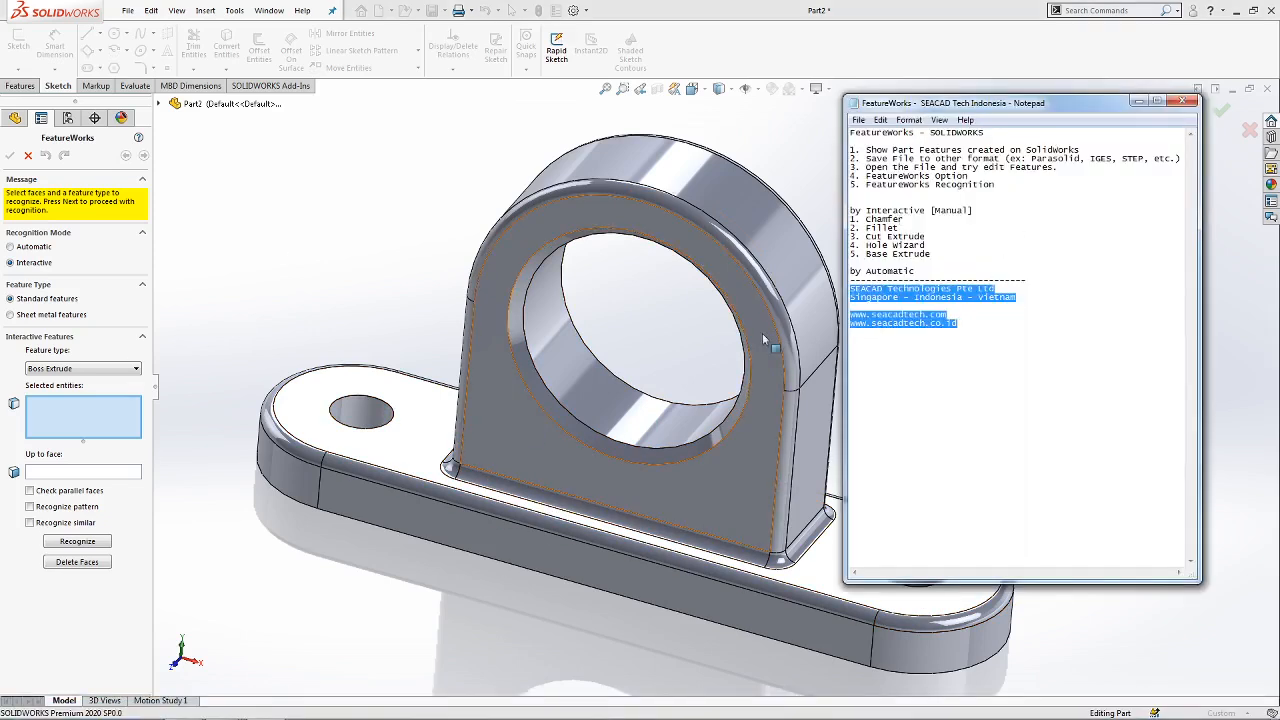
click(251, 243)
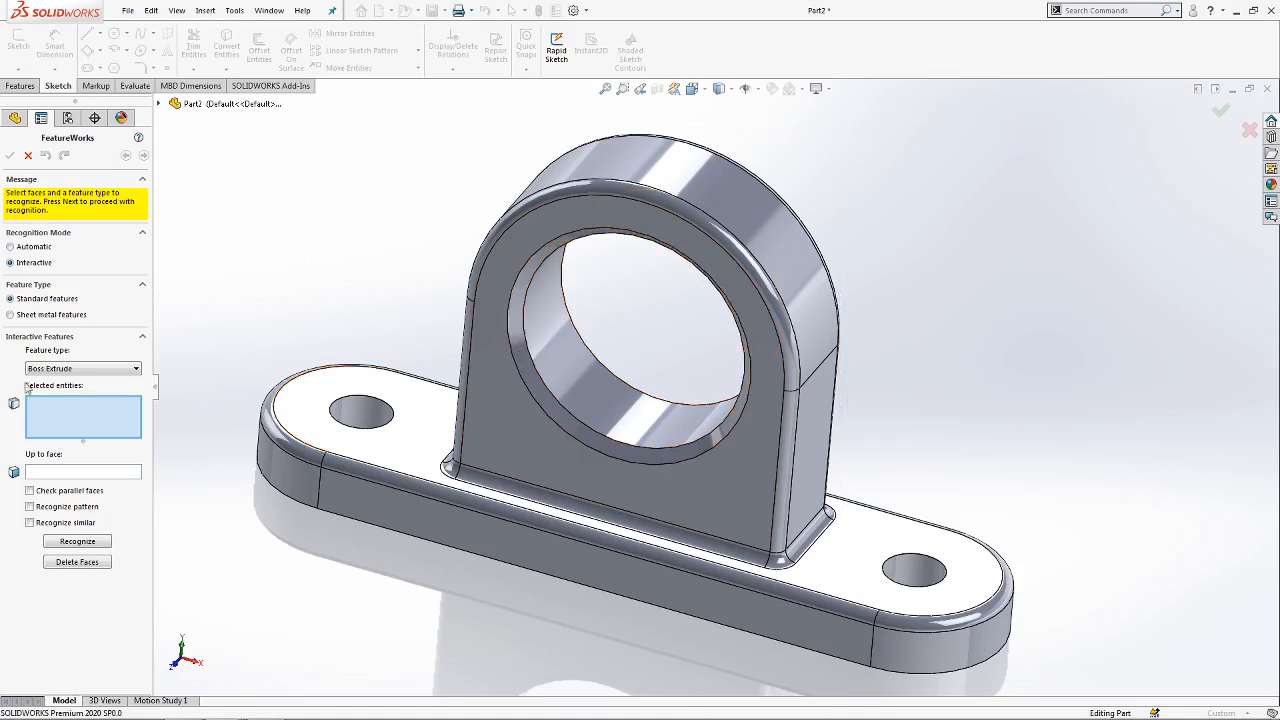
click(42, 369)
click(44, 424)
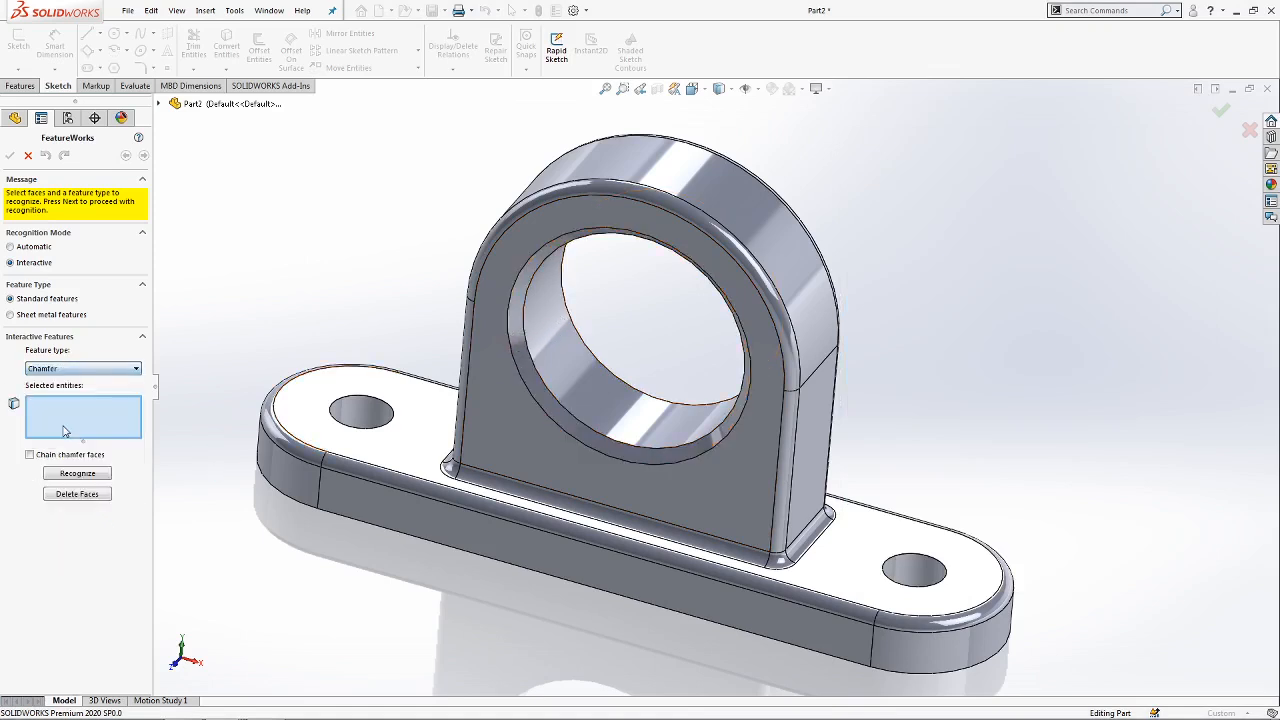
Select the chamfer faces on both sides of the large bore and try to recognize them together.
click(529, 366)
middle_drag(298, 286, 412, 377)
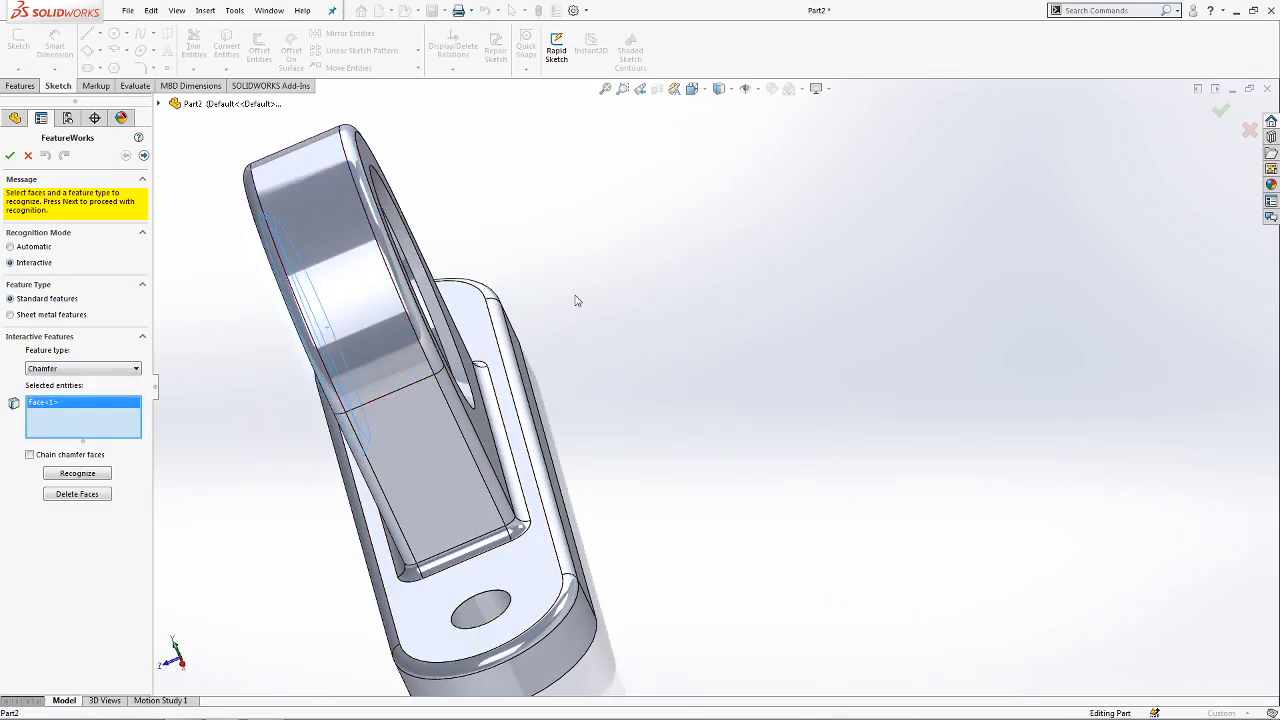
scroll(460, 340, down, 5)
click(445, 332)
scroll(449, 338, up, 3)
middle_drag(356, 334, 486, 322)
scroll(352, 400, up, 3)
scroll(350, 404, up, 2)
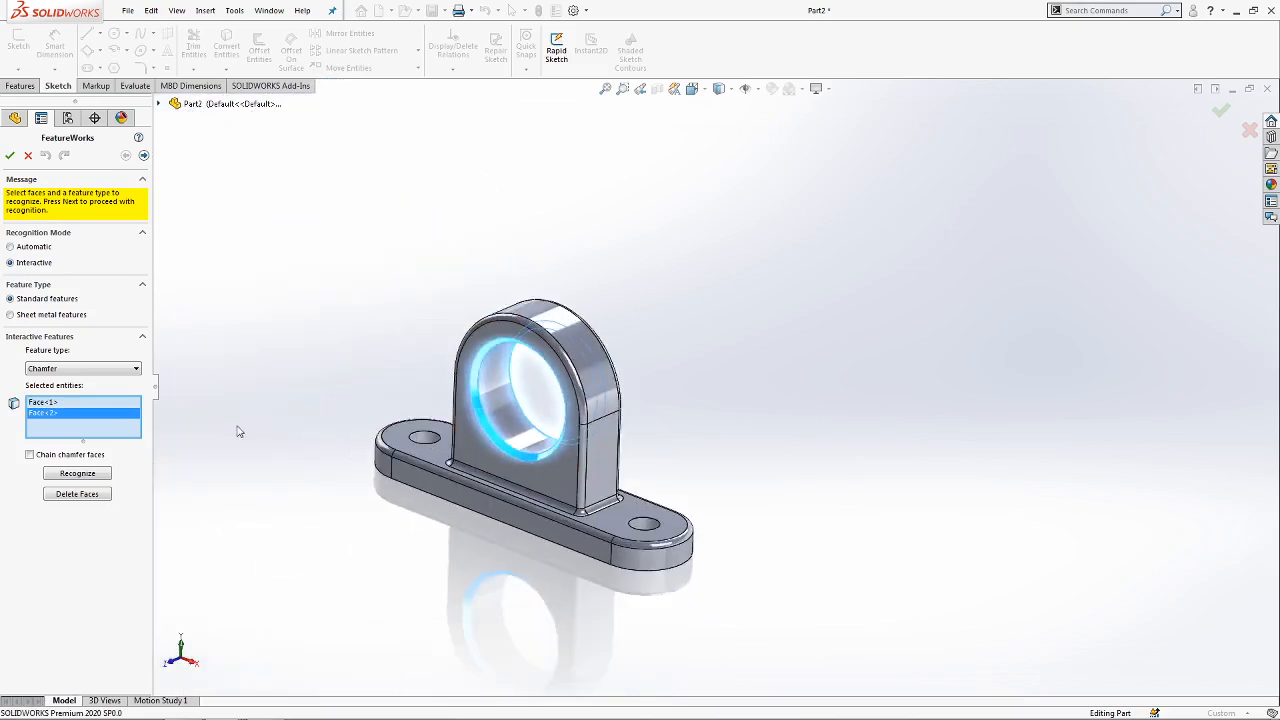
click(78, 474)
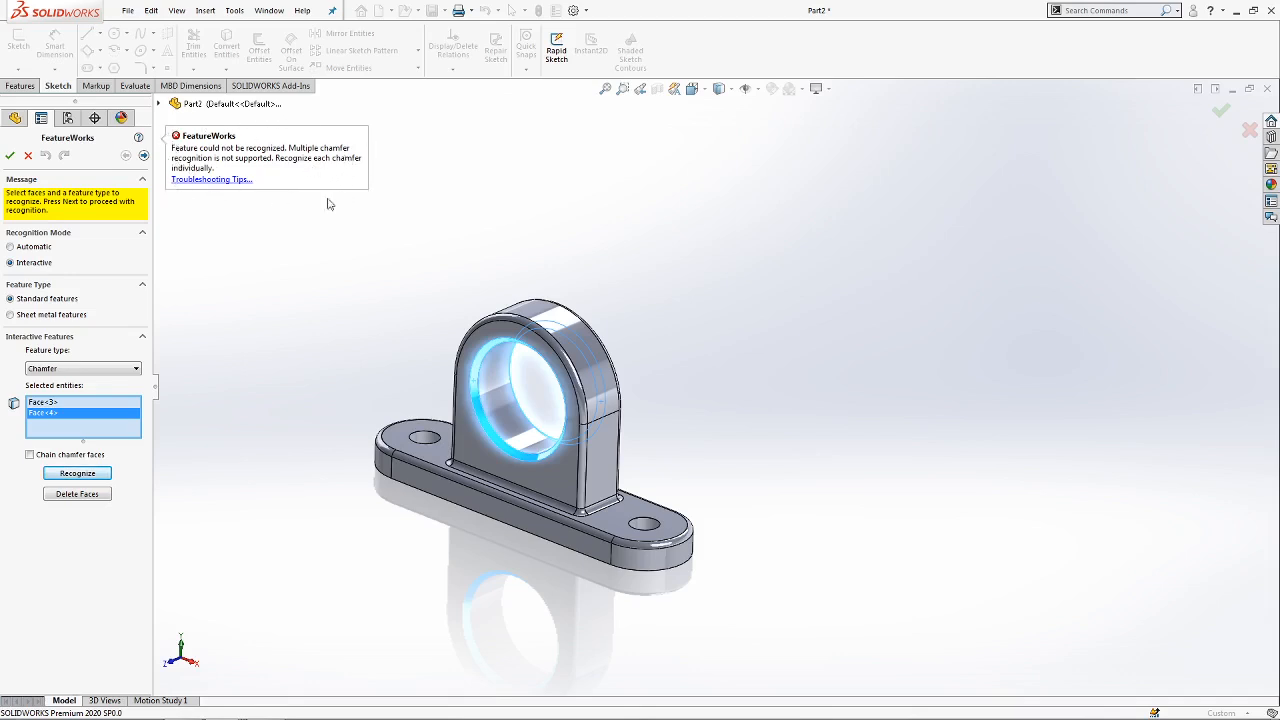
Remove the rear chamfer face from the selection and recognize the bore's front chamfer by itself.
scroll(488, 384, down, 3)
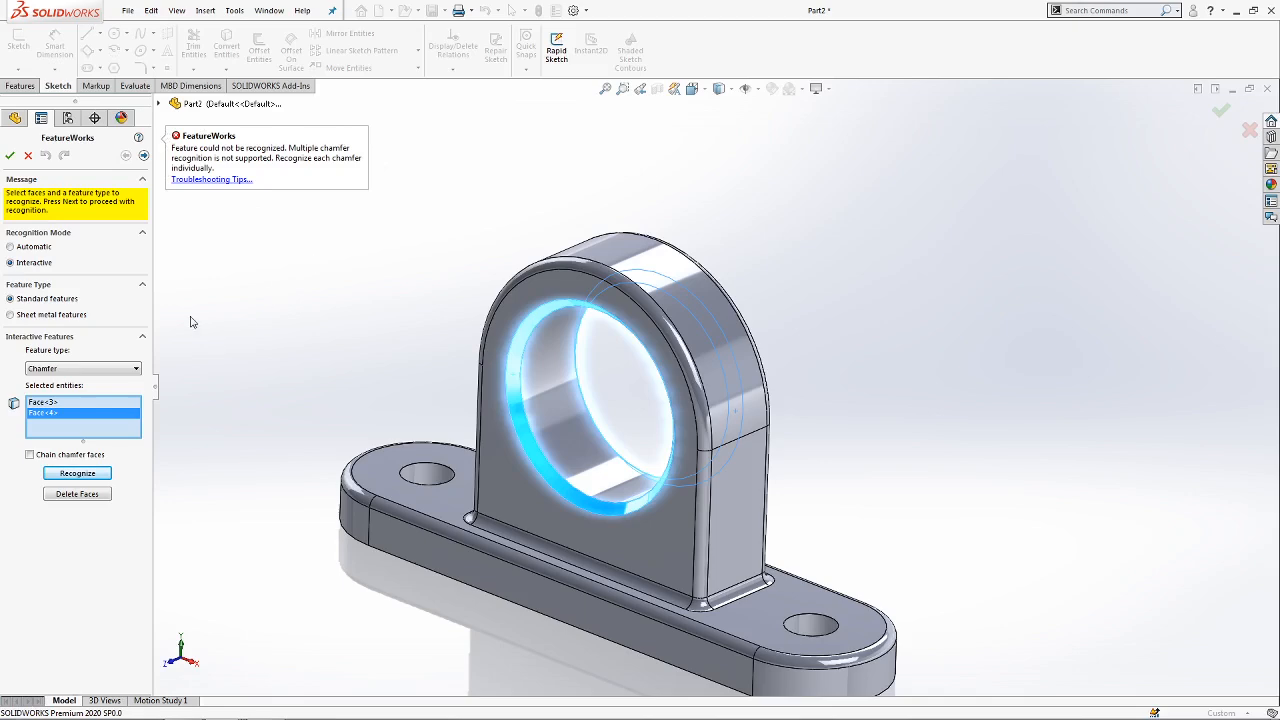
right_click(65, 419)
click(110, 433)
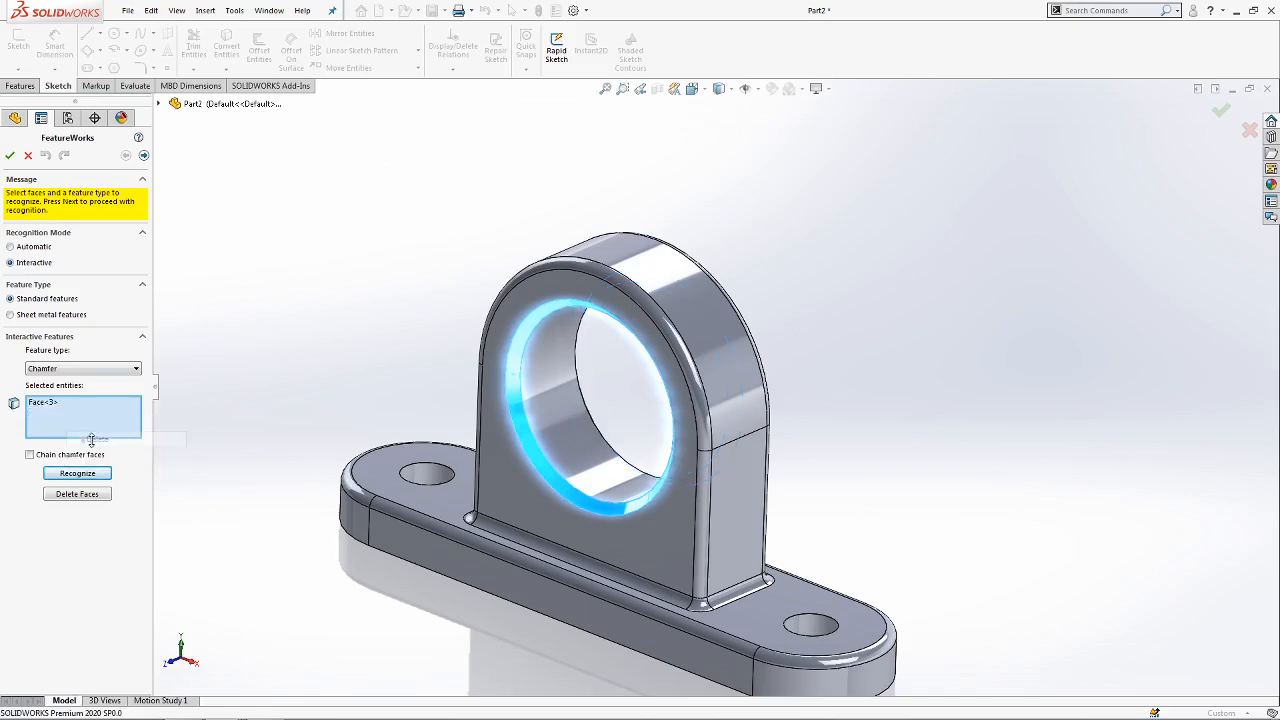
middle_drag(518, 398, 163, 377)
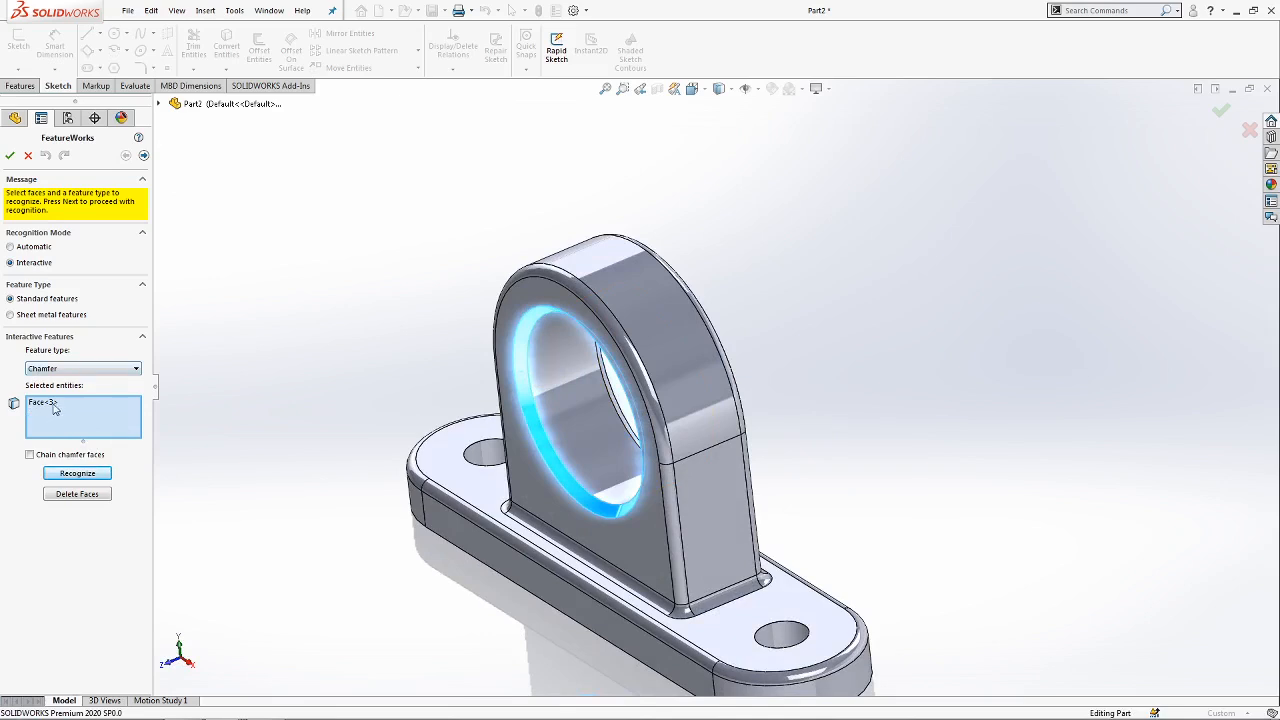
click(77, 474)
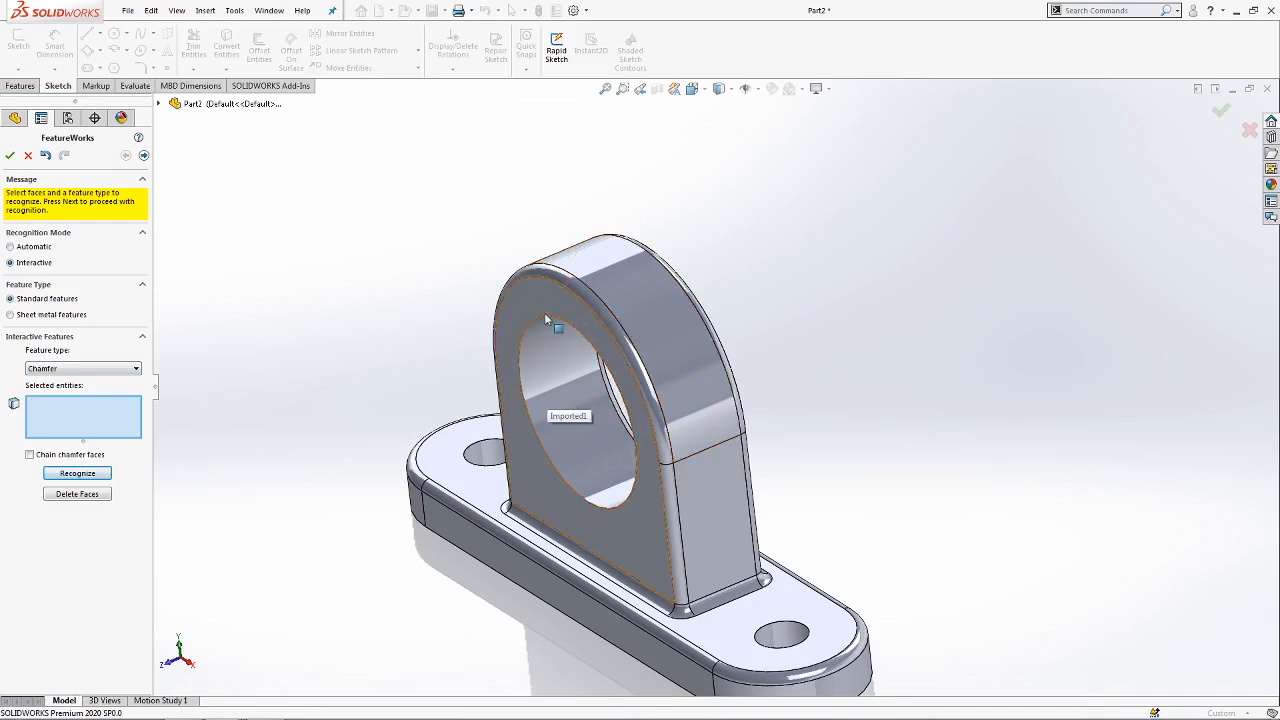
Select the chamfer face on the rear side of the large bore and recognize it as a chamfer.
mouse_move(525, 326)
middle_down()
mouse_move(526, 296)
mouse_move(471, 257)
mouse_move(440, 297)
mouse_move(394, 446)
mouse_move(334, 440)
mouse_move(389, 342)
mouse_move(505, 335)
middle_up()
click(507, 343)
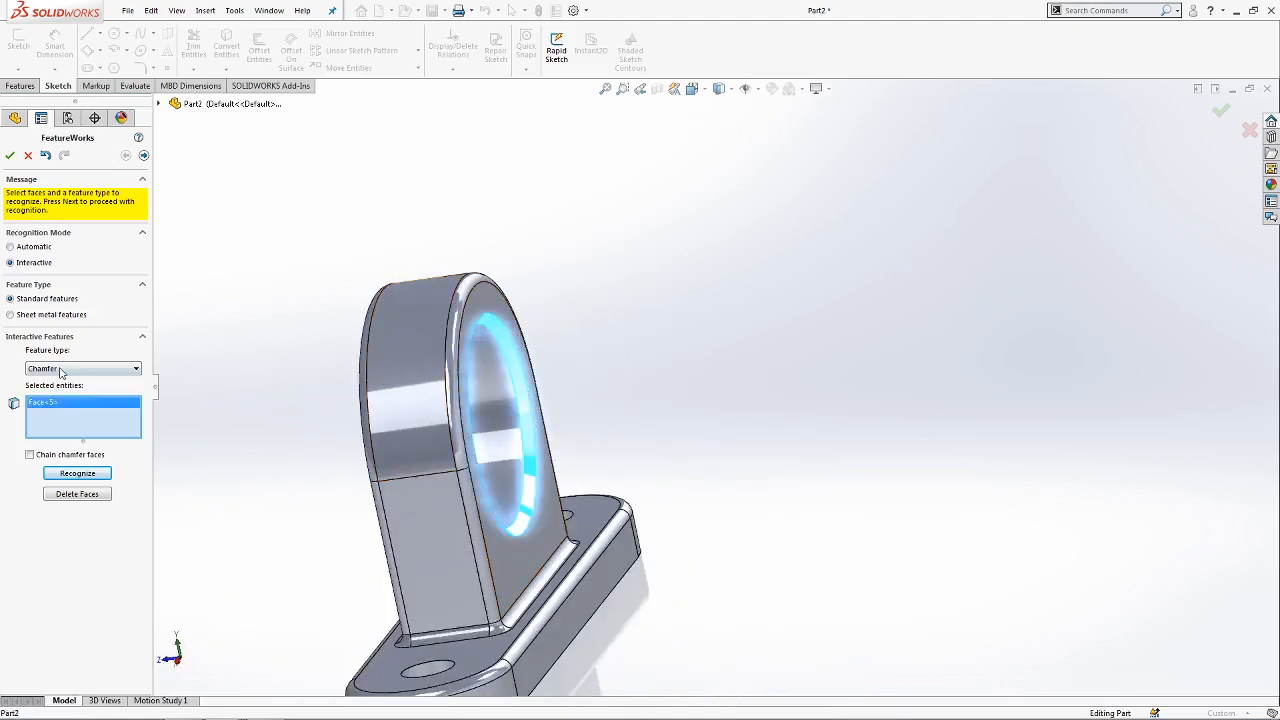
click(77, 473)
middle_drag(360, 430, 426, 429)
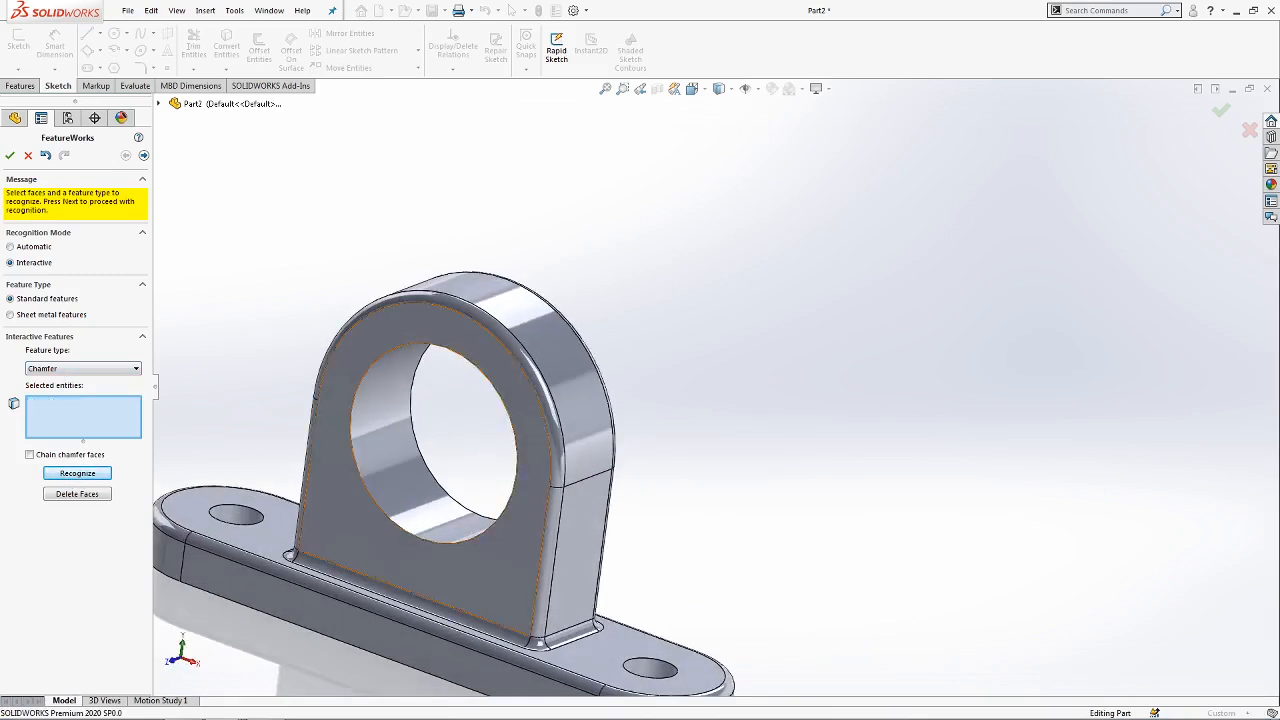
Check the Notepad notes for the next feature and set the interactive feature type to Fillet/Round.
click(264, 707)
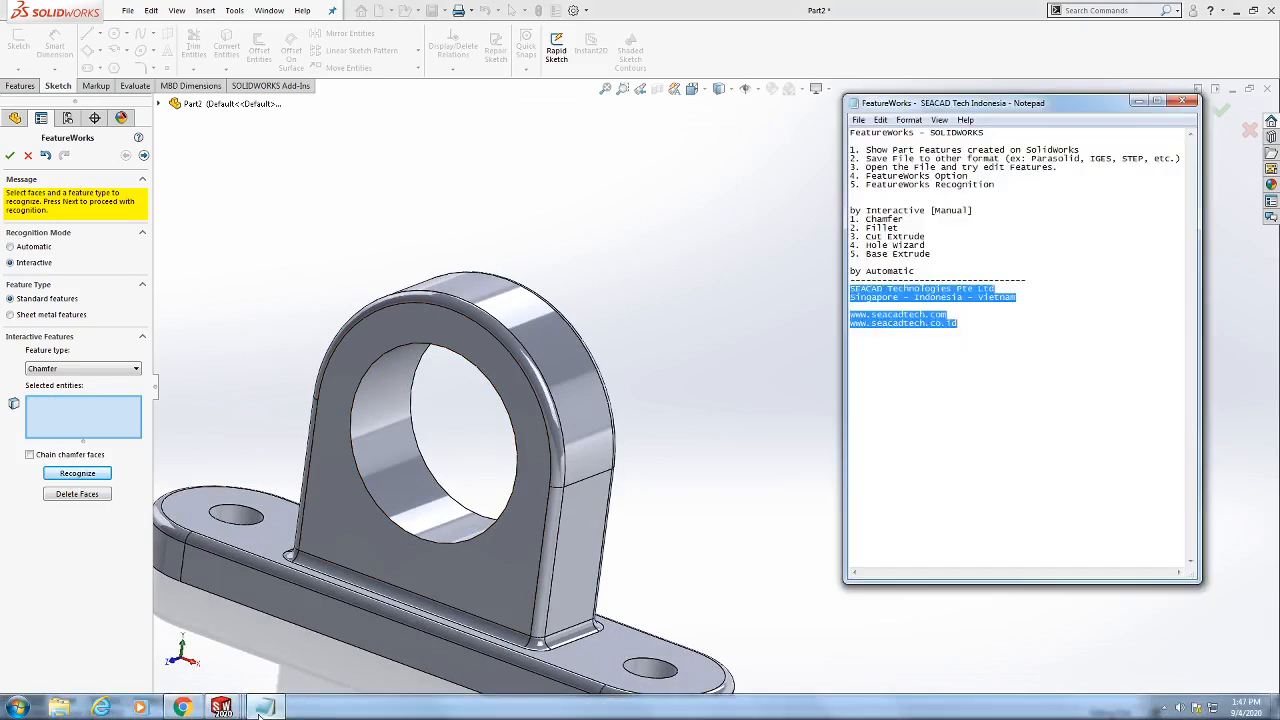
drag(903, 228, 851, 228)
click(669, 367)
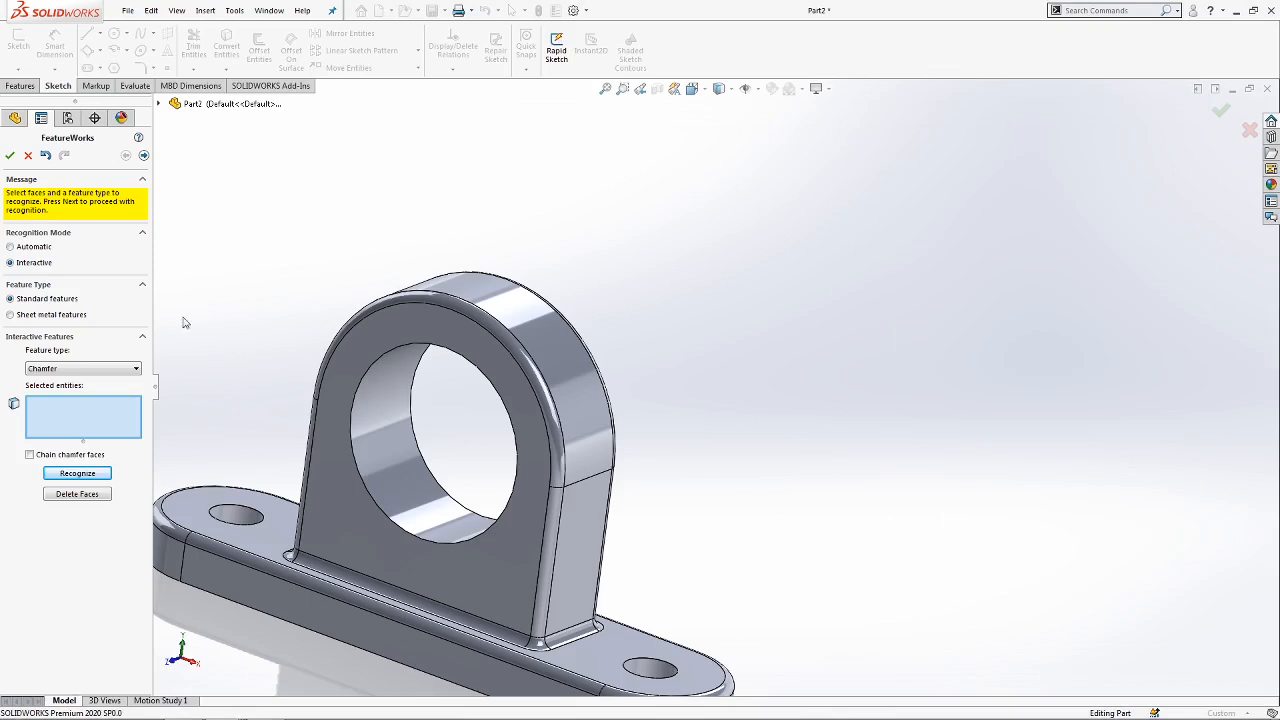
click(70, 368)
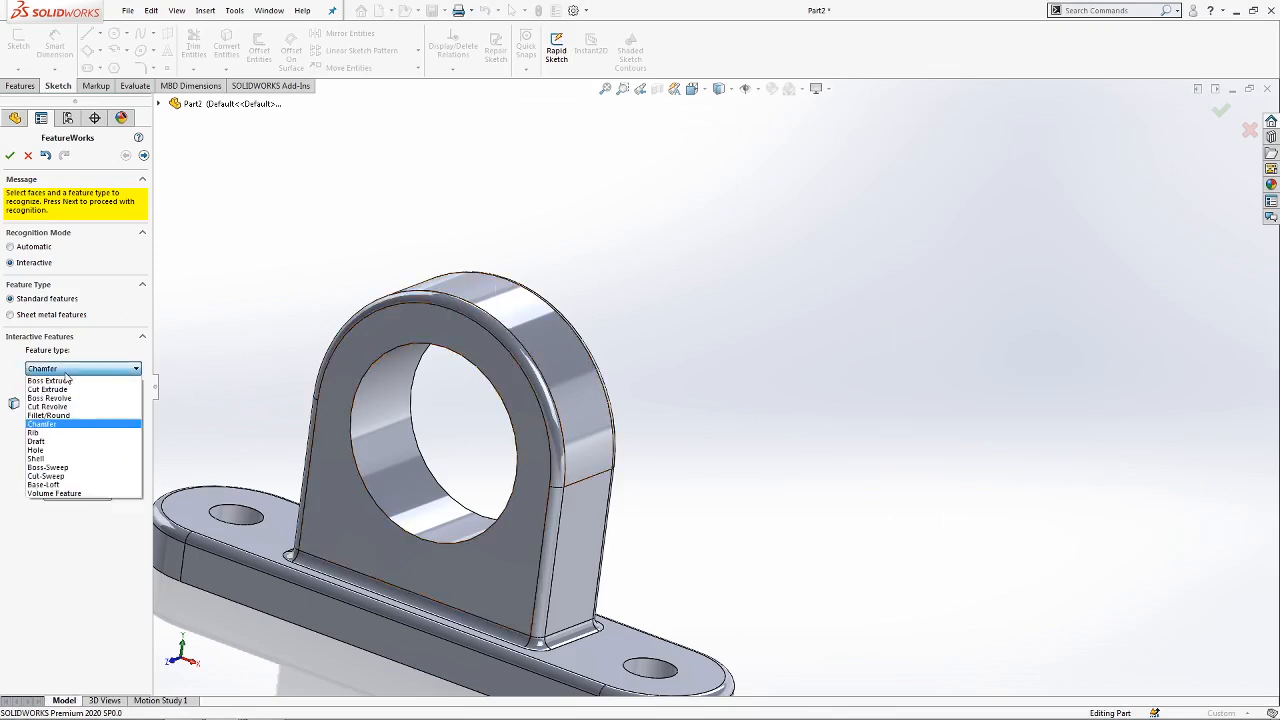
click(50, 415)
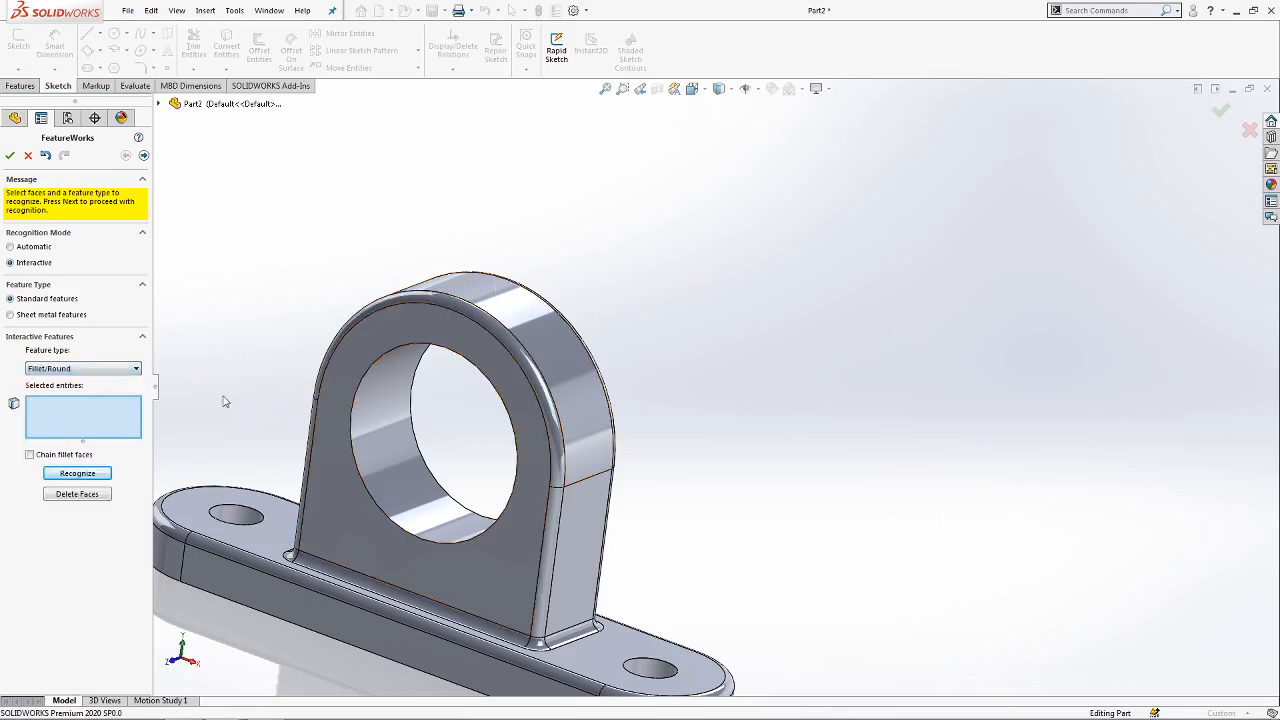
Select the three fillet faces along the upright's front outer edge and enable Chain fillet faces.
scroll(400, 510, down, 3)
click(633, 530)
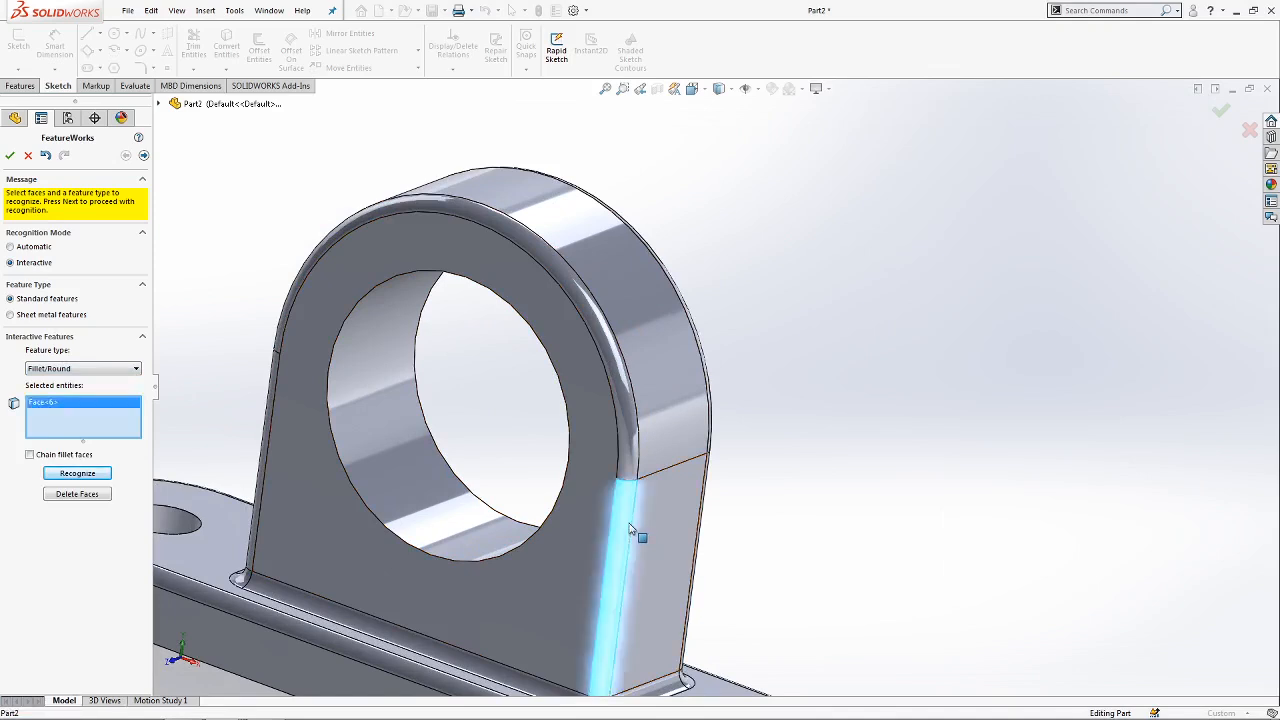
click(638, 454)
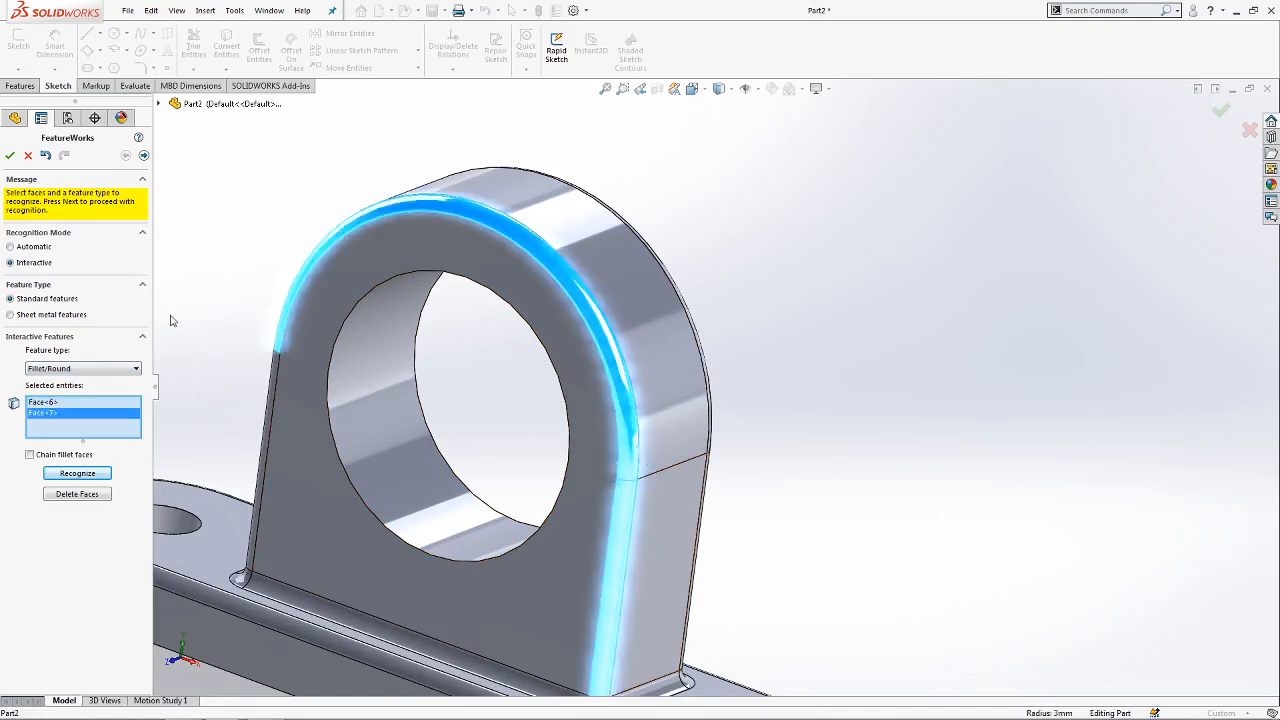
click(273, 381)
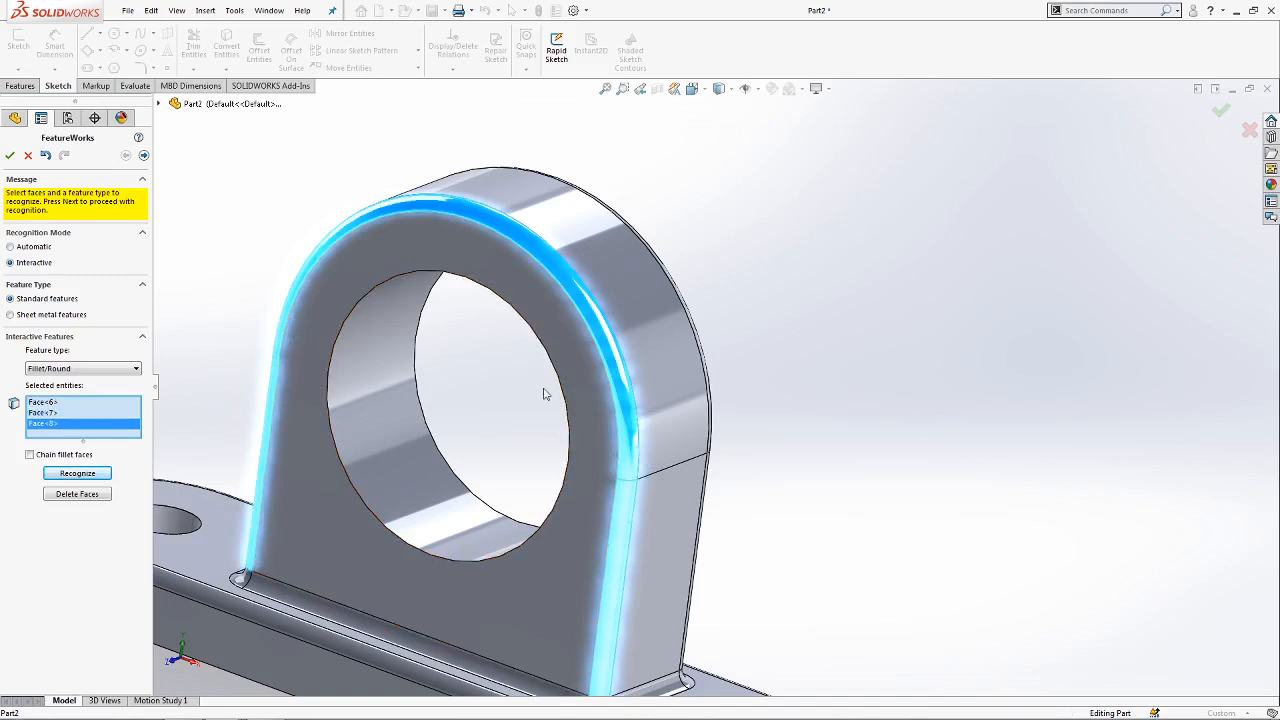
scroll(897, 449, up, 4)
middle_drag(823, 449, 774, 447)
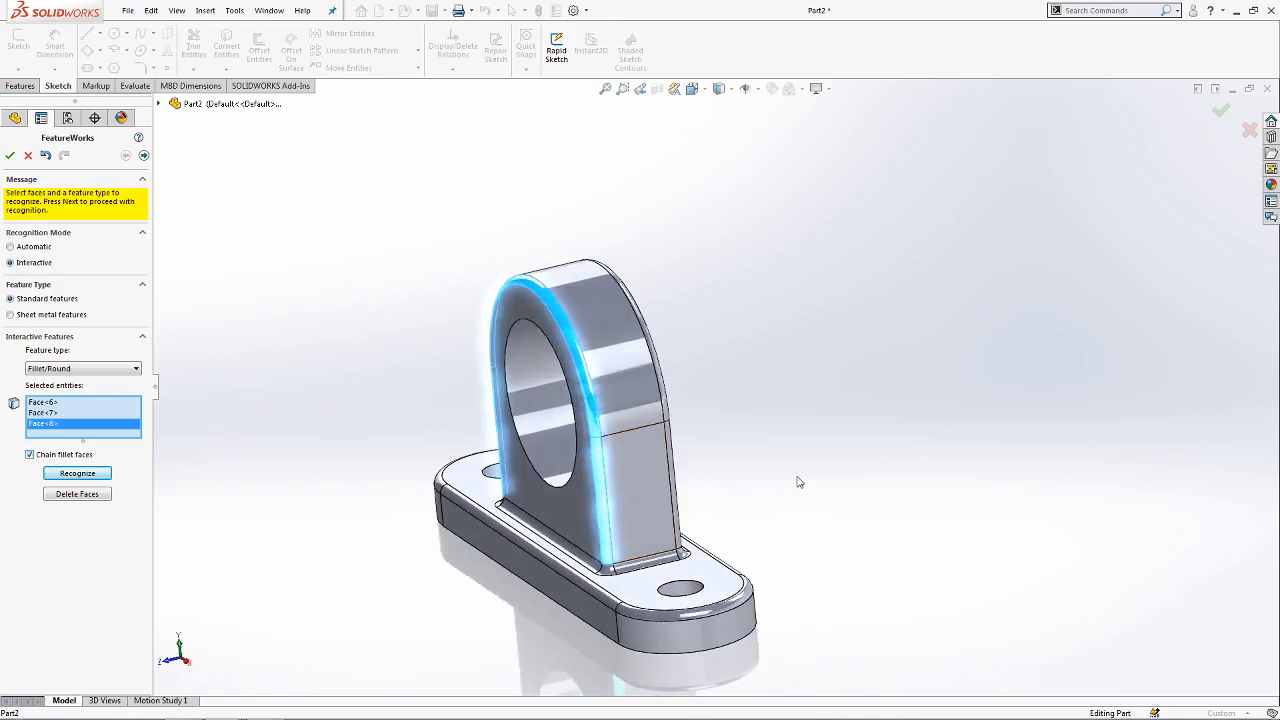
Add the chained fillet faces around the foot of the upright, where it meets the base plate.
scroll(790, 485, down, 3)
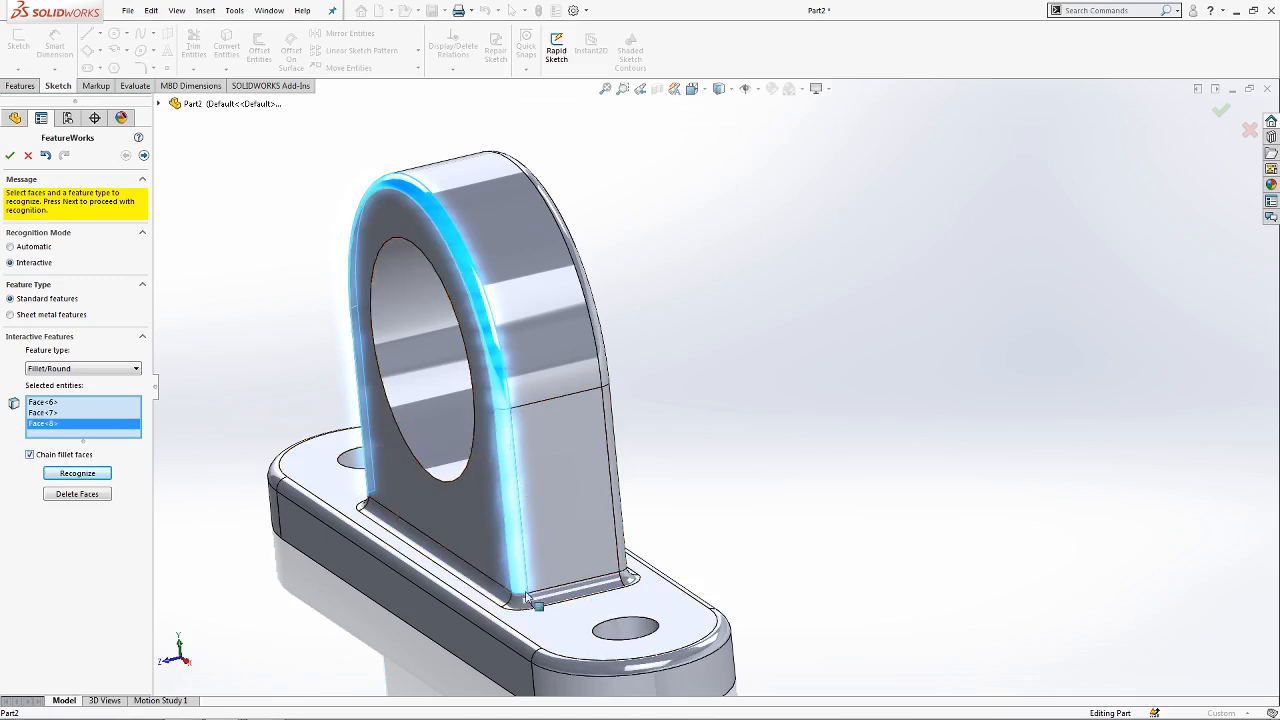
click(558, 594)
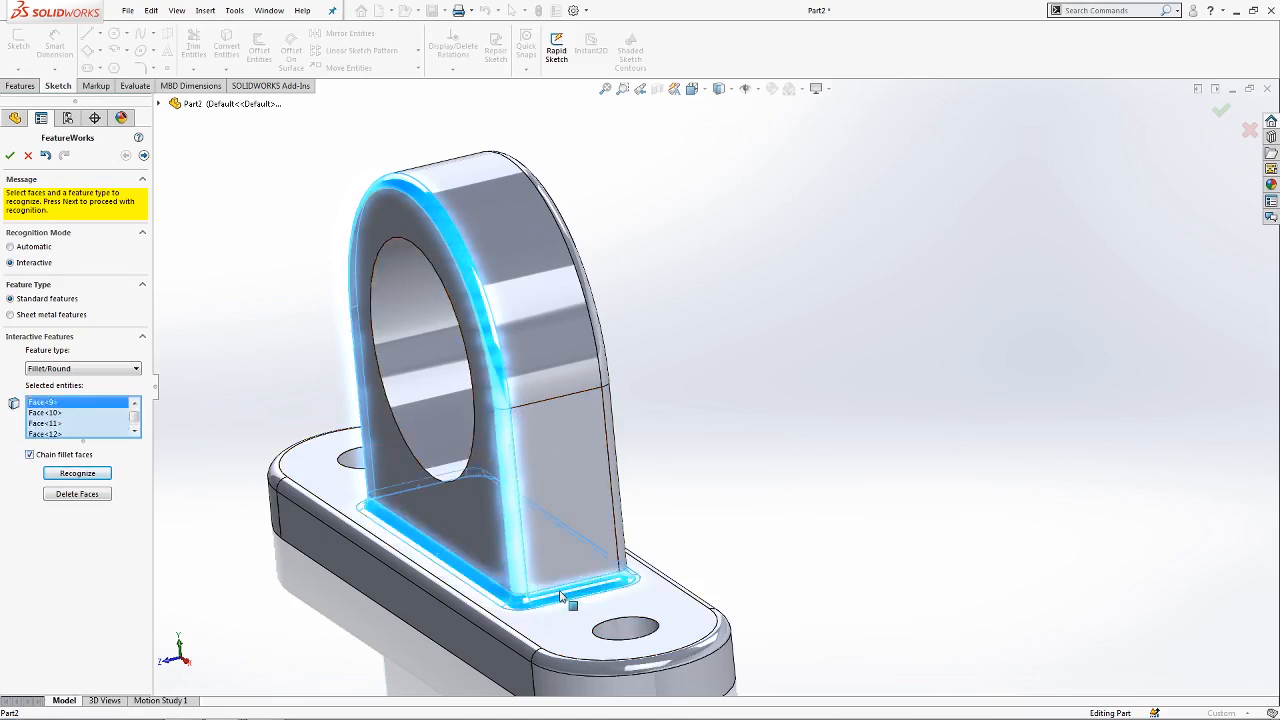
scroll(617, 281, down, 3)
scroll(634, 513, up, 4)
middle_drag(634, 510, 608, 492)
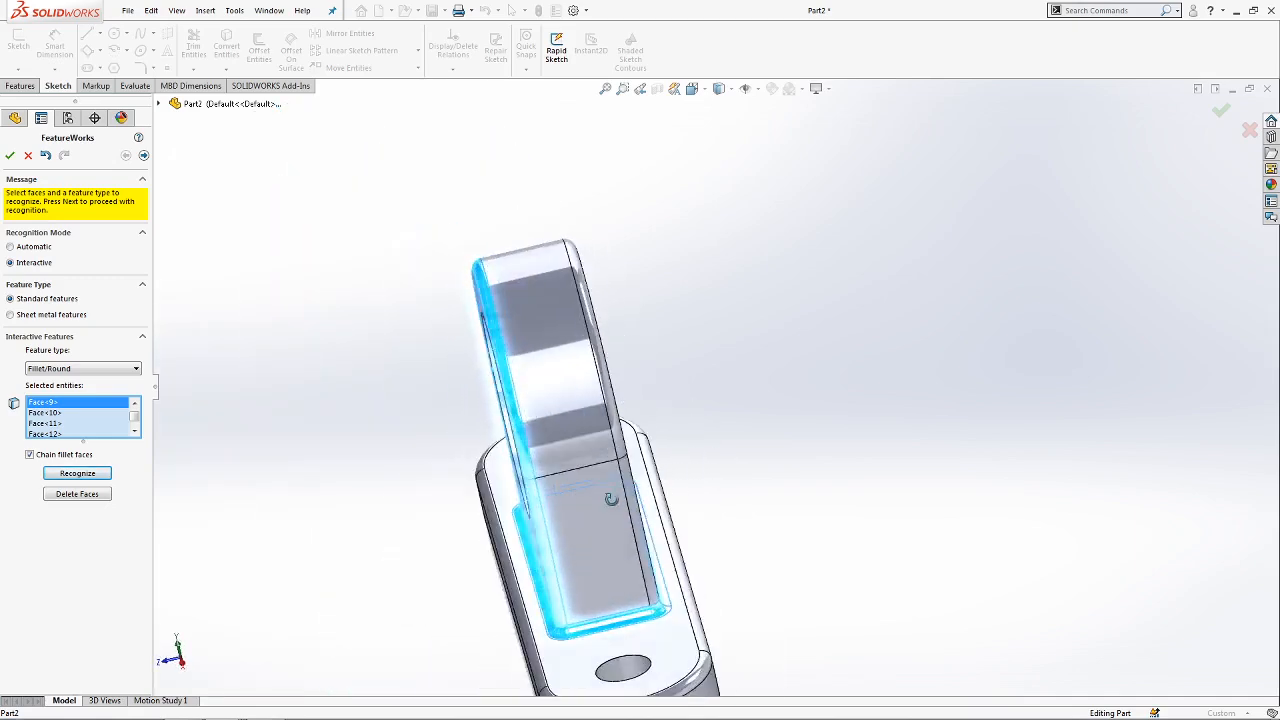
scroll(648, 588, down, 3)
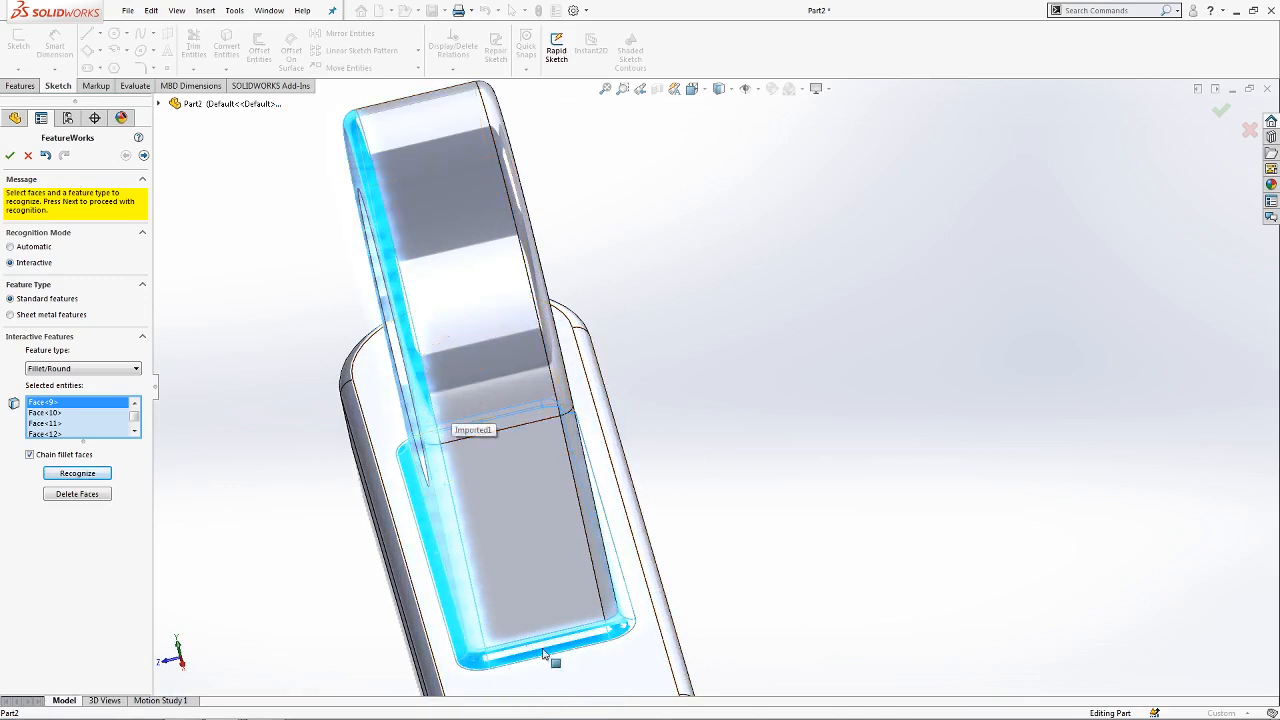
Add the fillet chains along the upright's rear outer edge and the base plate's top edge, and recognize all selected fillets.
middle_drag(746, 300, 705, 258)
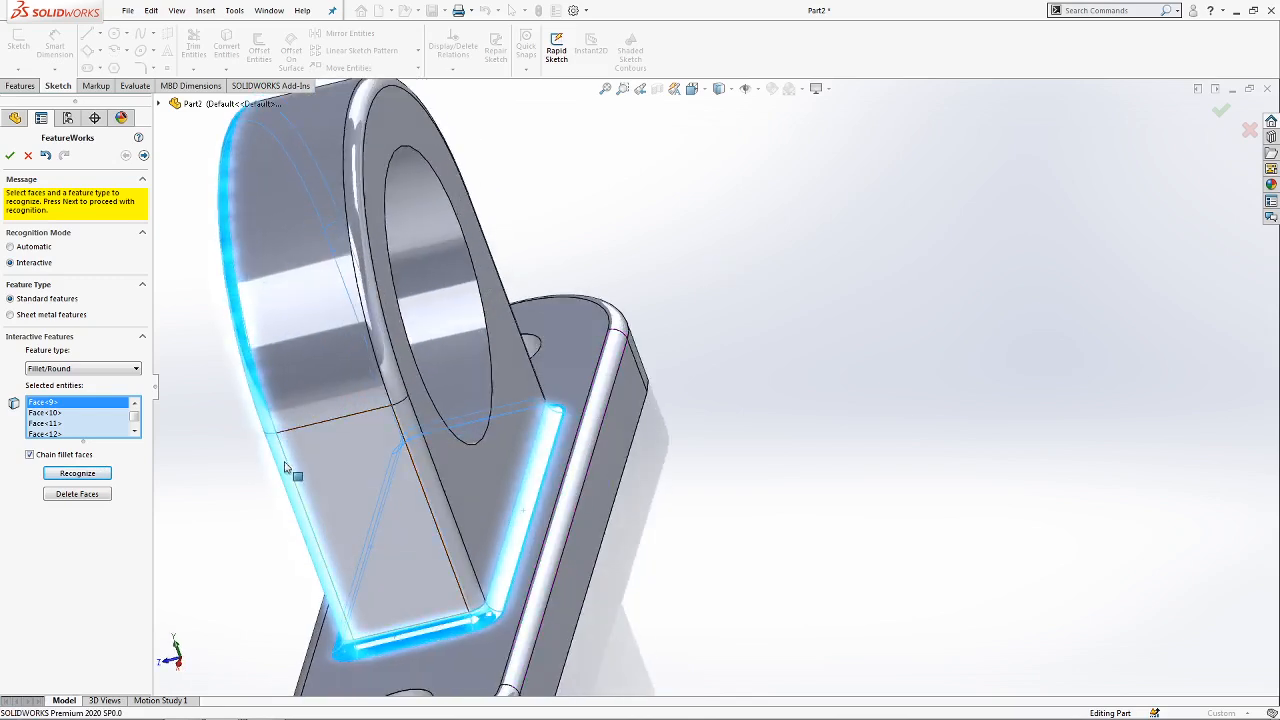
click(375, 330)
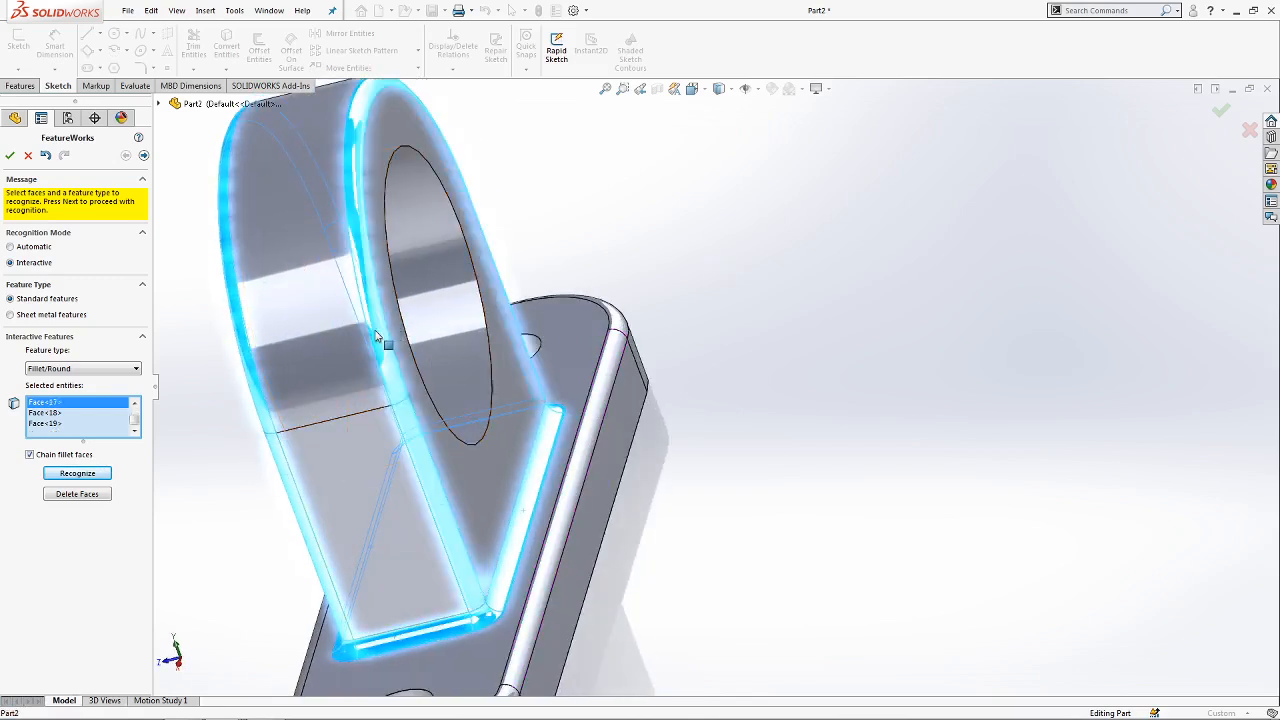
key(f)
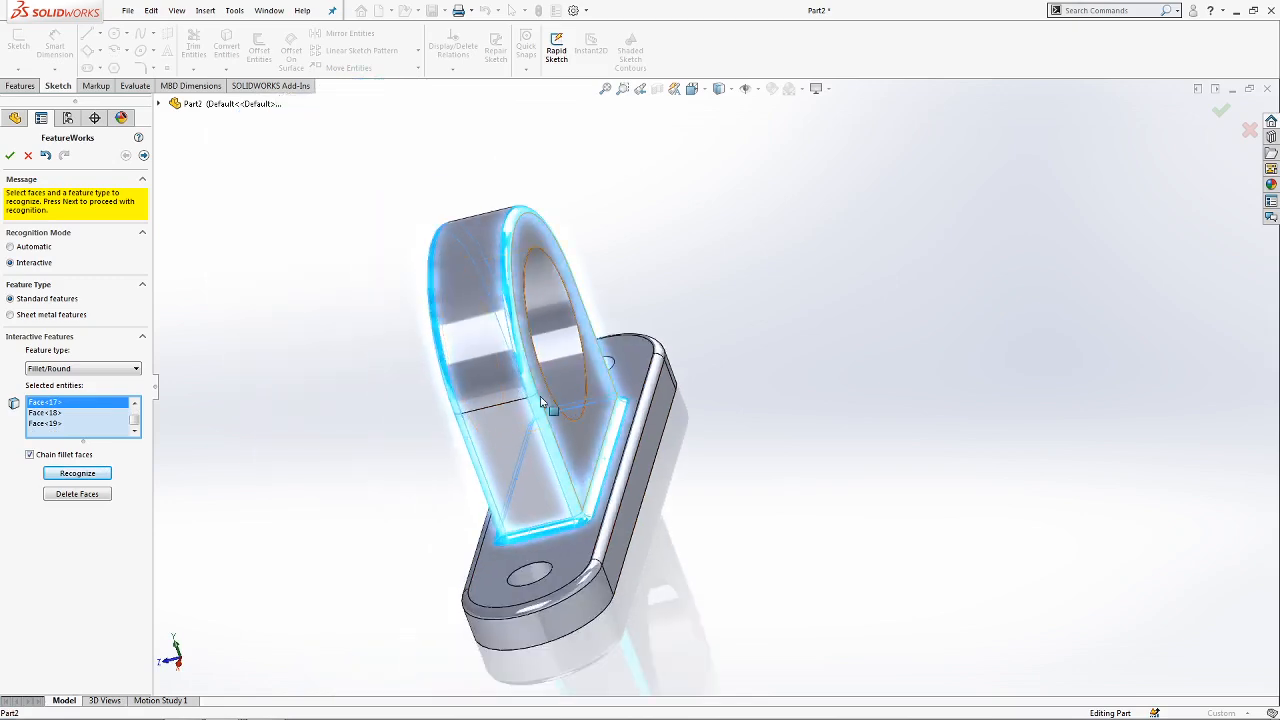
click(608, 522)
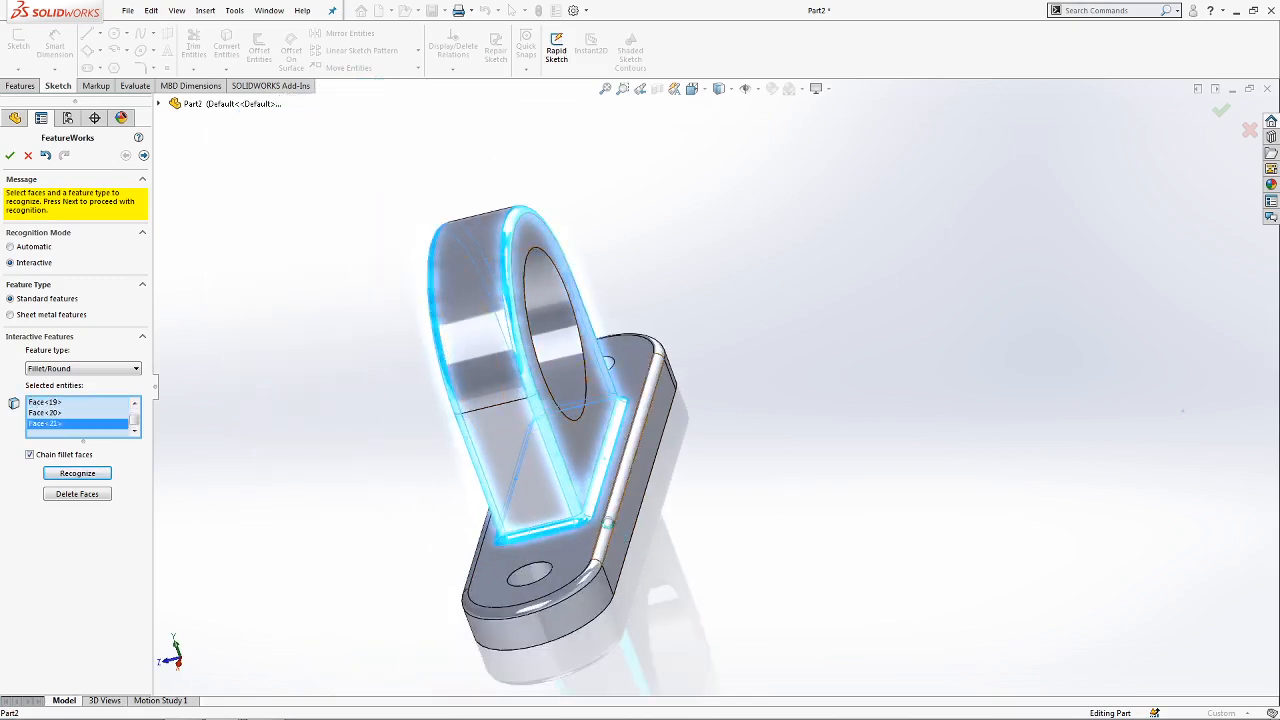
middle_drag(643, 529, 795, 453)
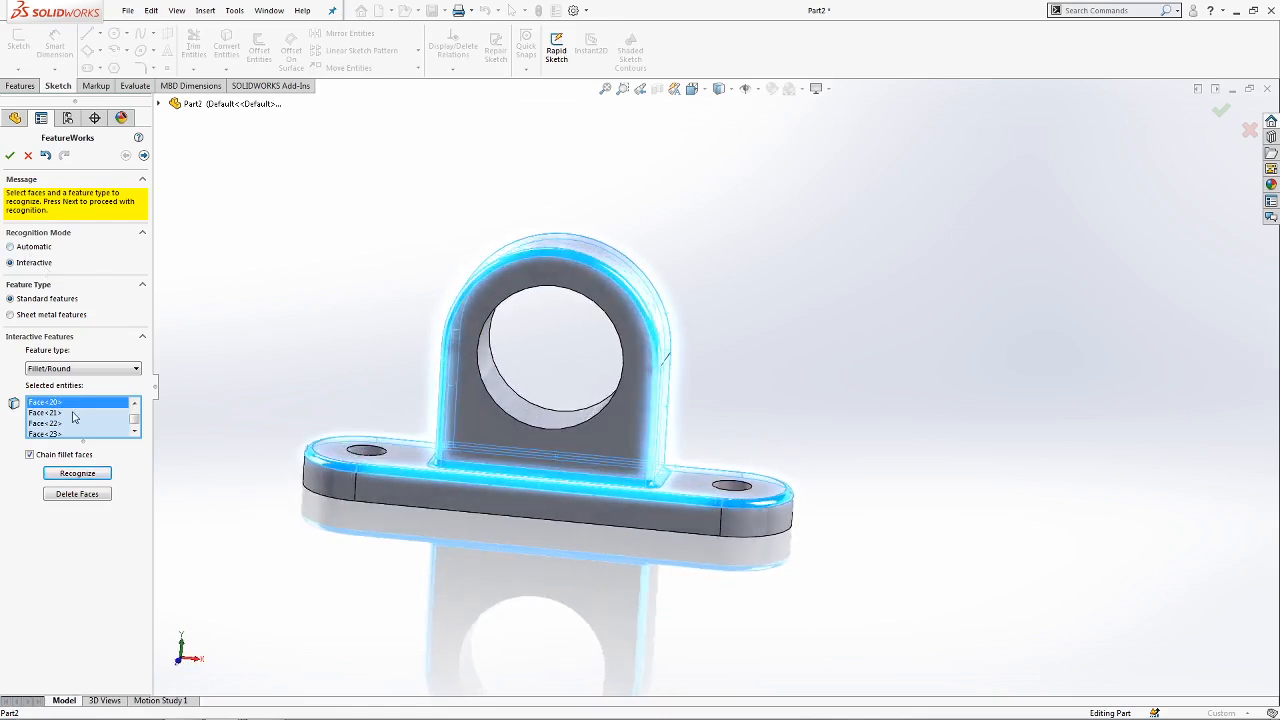
click(747, 443)
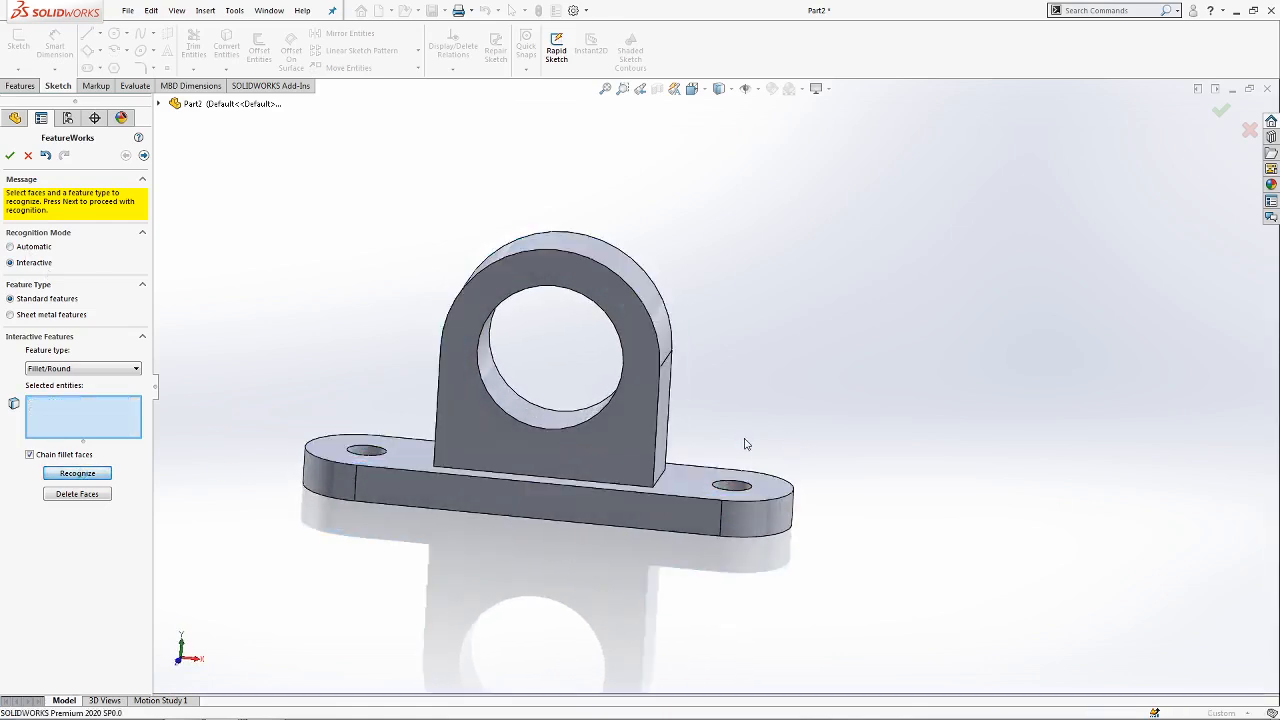
Select the inner cylindrical face of the large bore in the upright.
scroll(690, 364, up, 3)
middle_drag(408, 403, 446, 396)
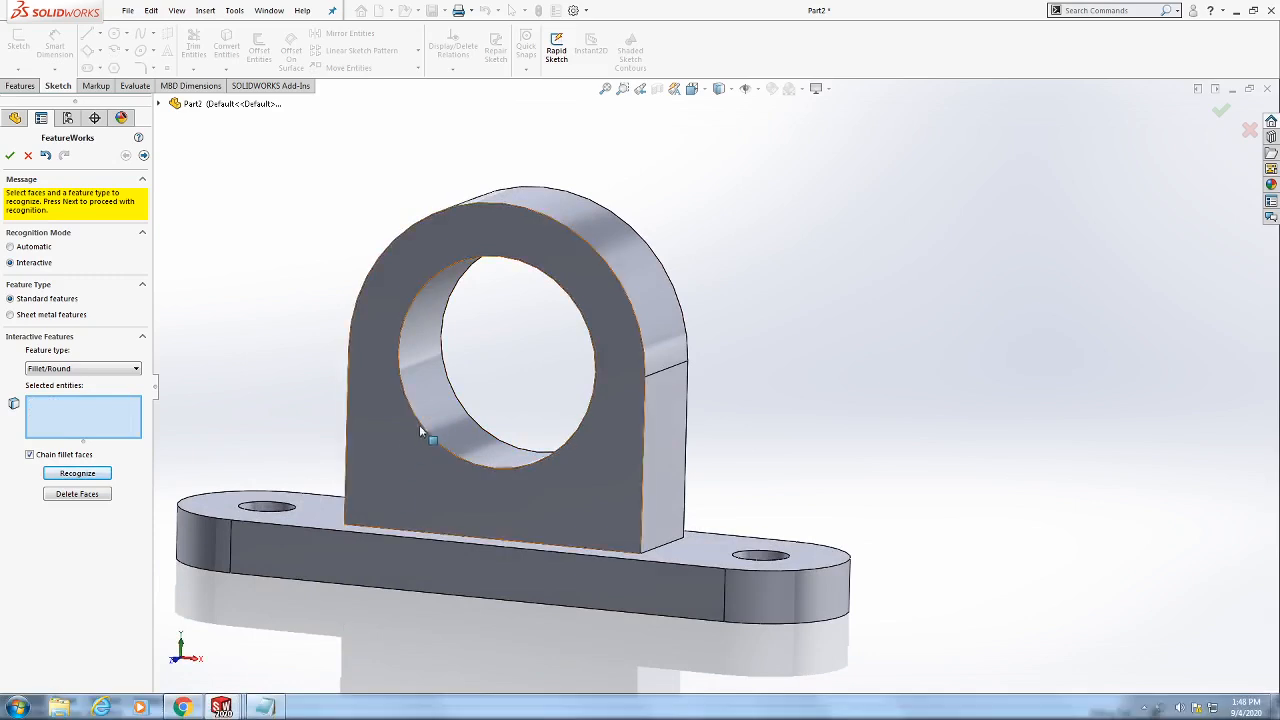
click(443, 415)
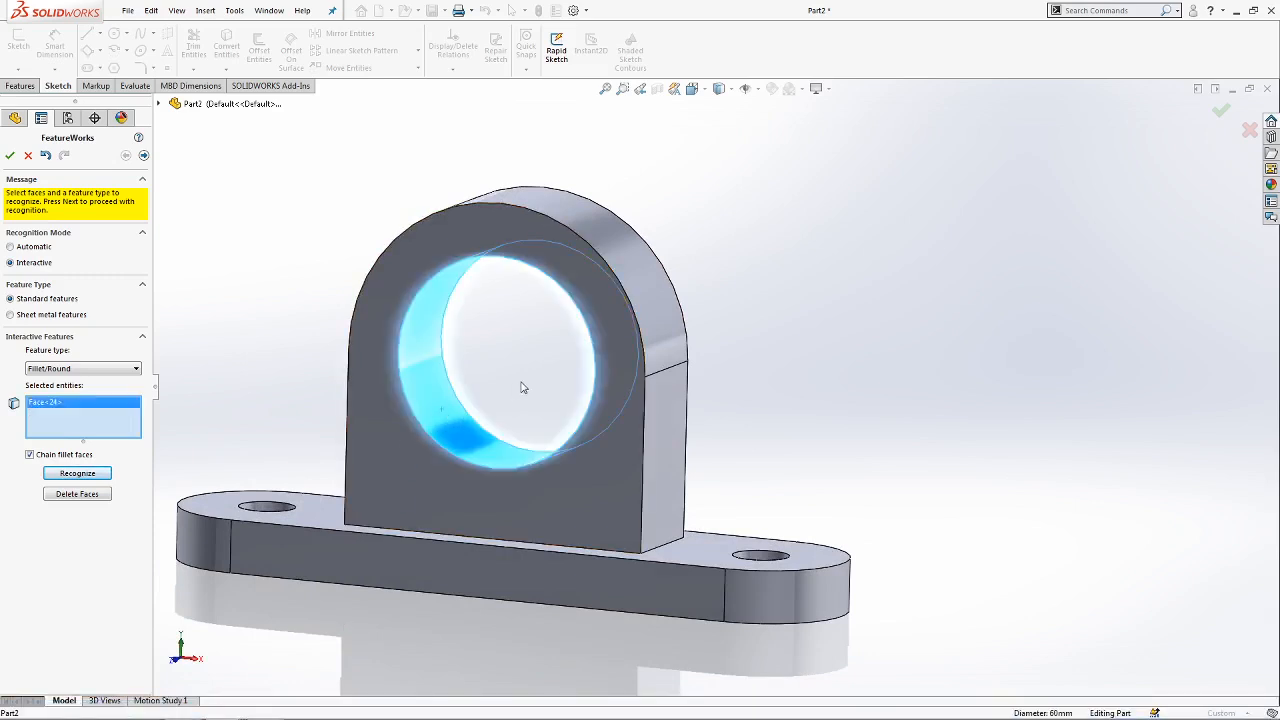
mouse_move(298, 716)
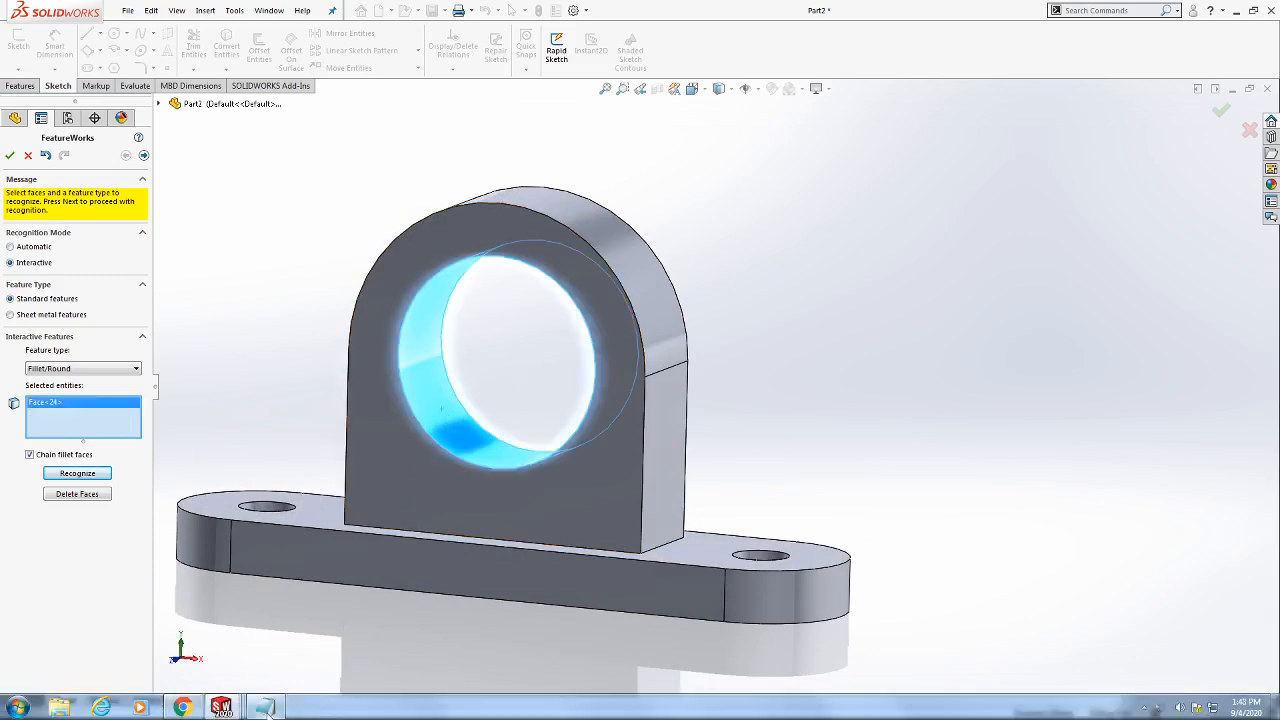
mouse_move(221, 707)
mouse_move(275, 632)
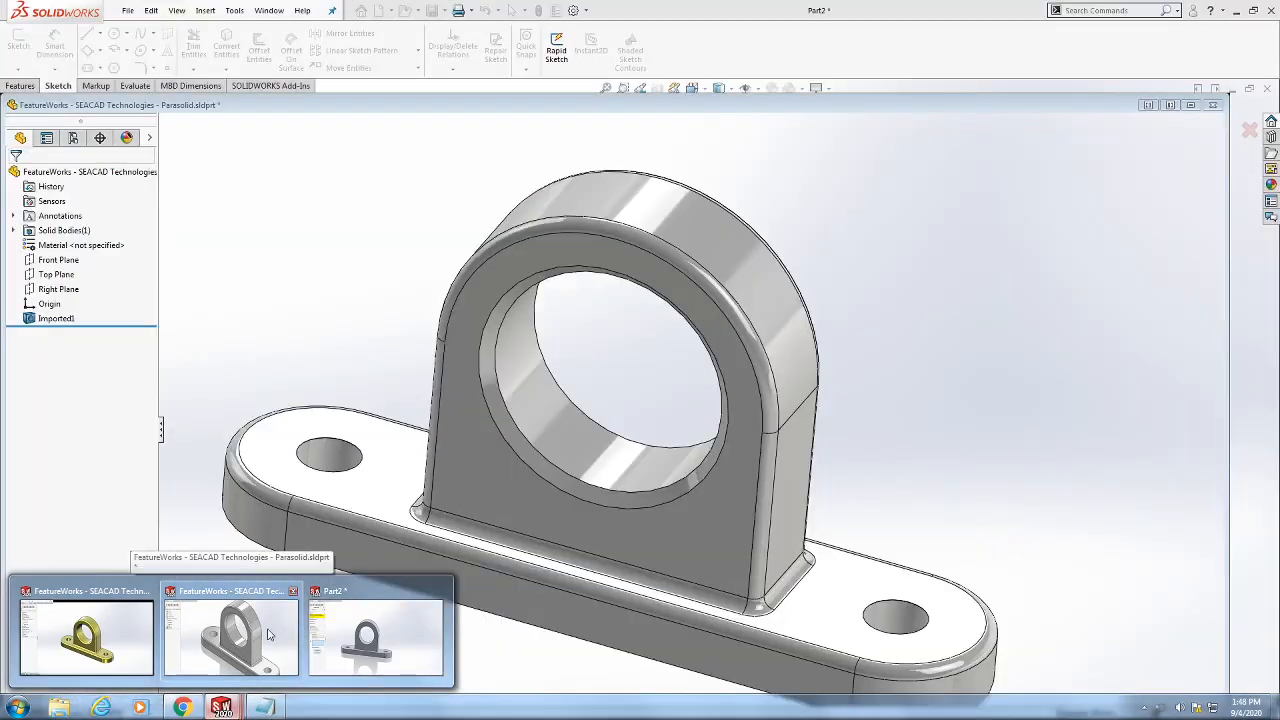
mouse_move(367, 650)
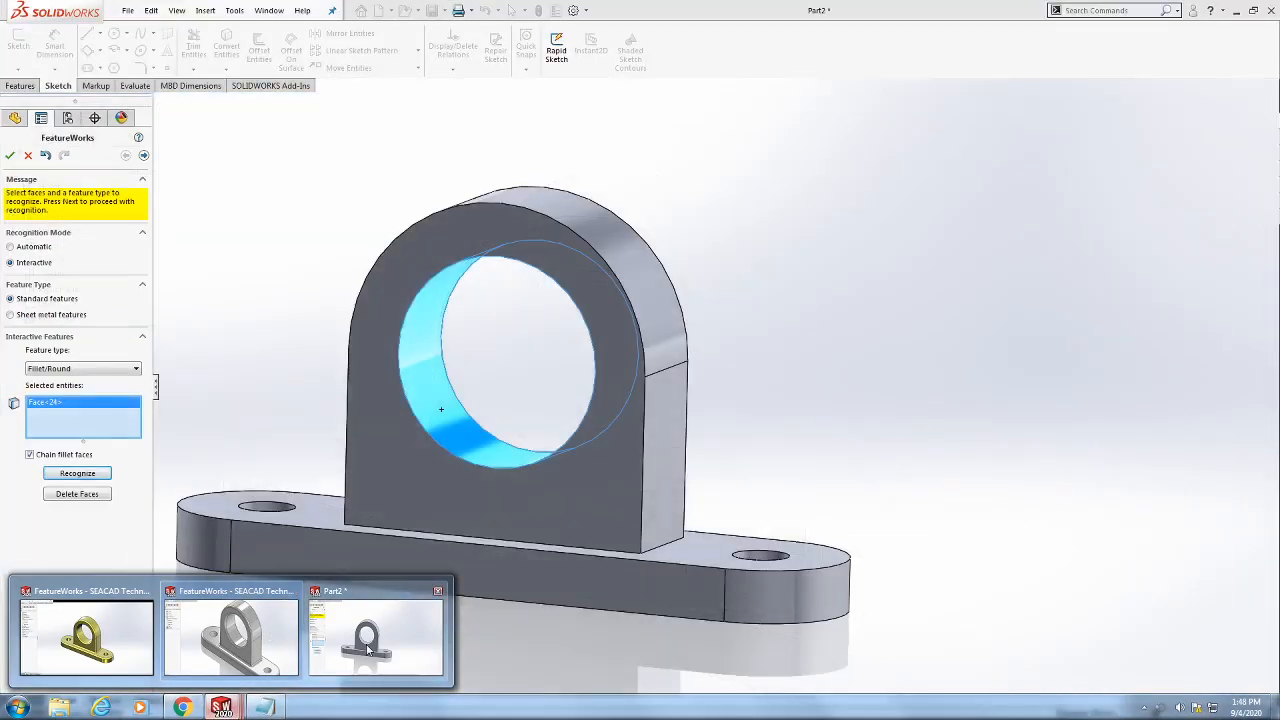
mouse_move(57, 622)
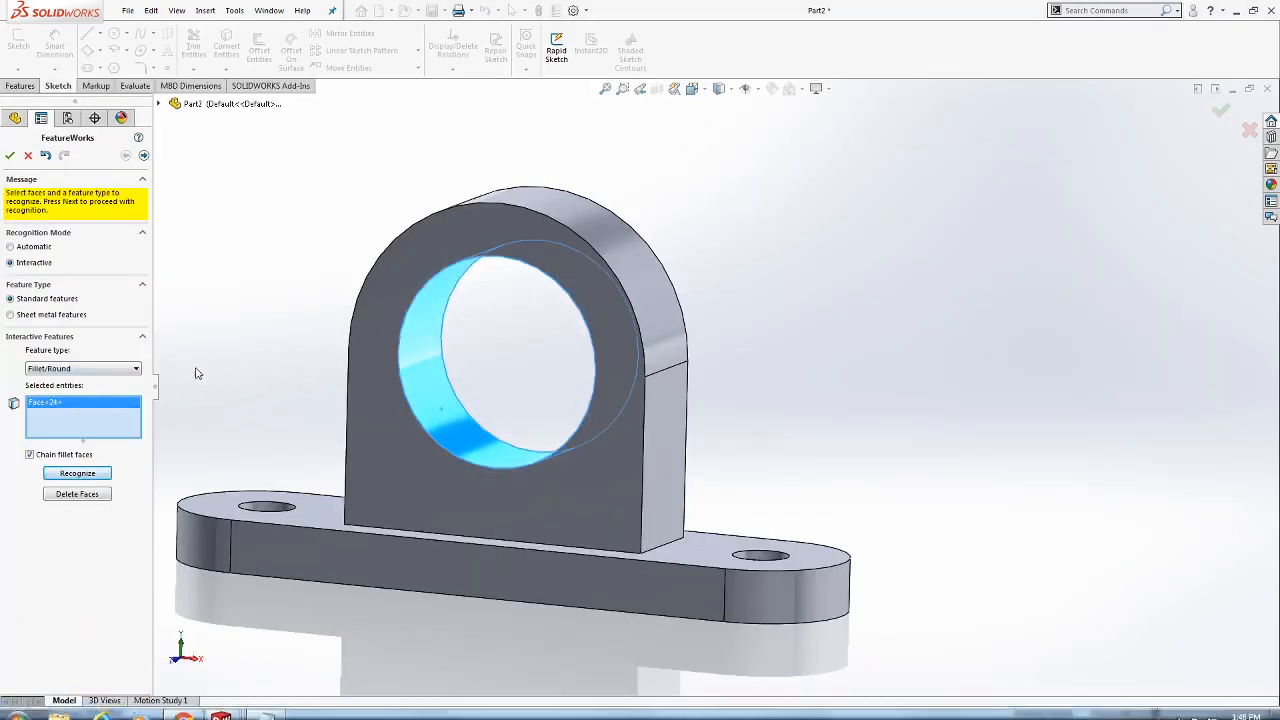
Recognize the selected cylindrical face of the upright's large bore as a Cut Extrude.
click(83, 368)
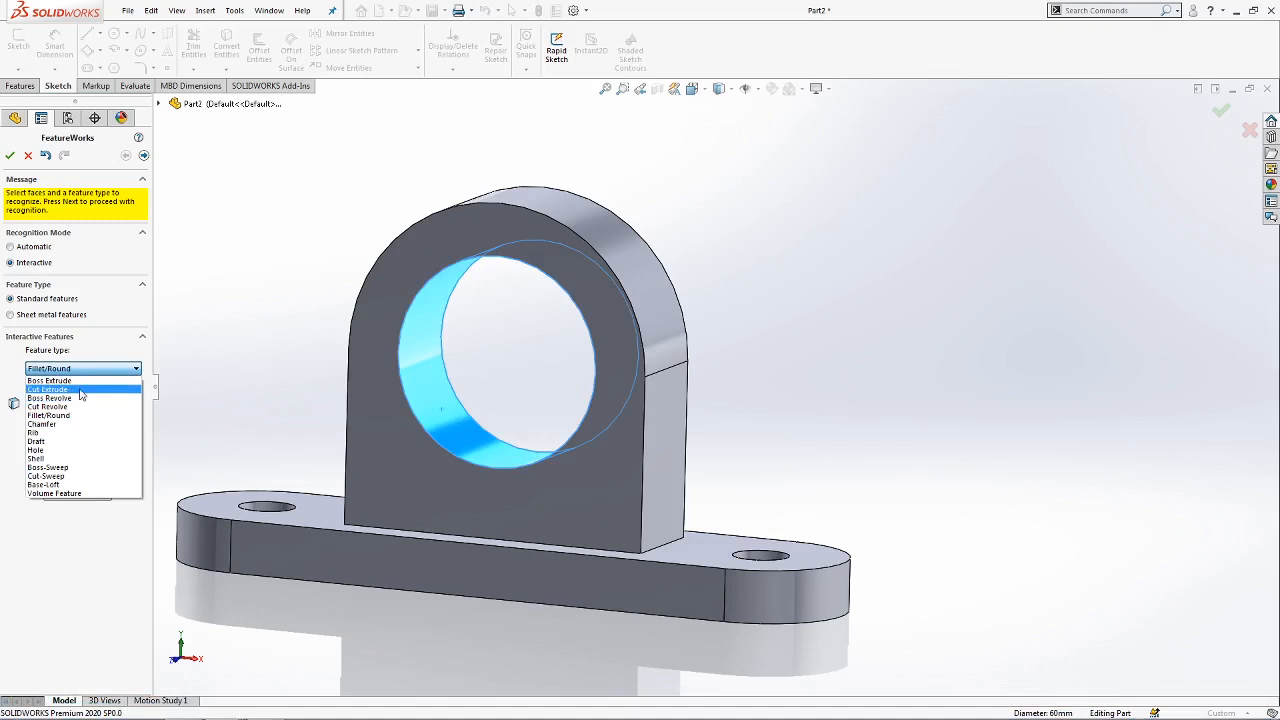
click(81, 389)
middle_drag(386, 394, 478, 422)
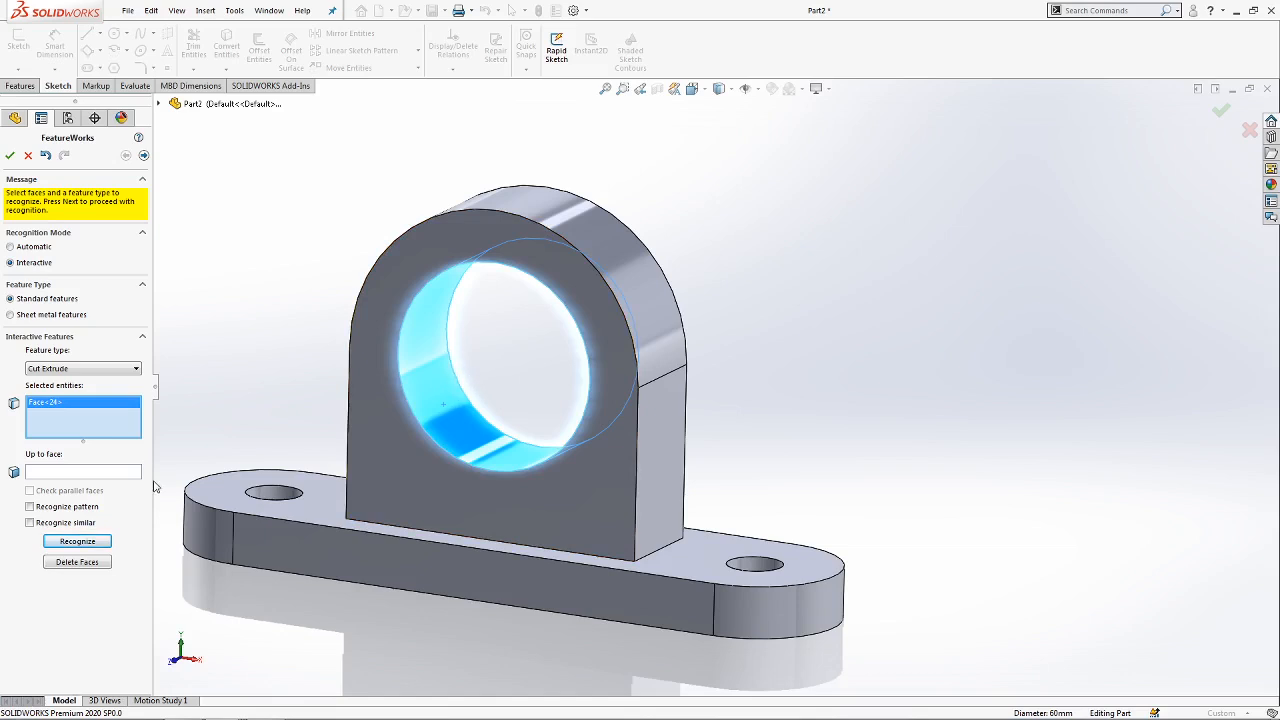
click(88, 540)
middle_drag(660, 335, 712, 371)
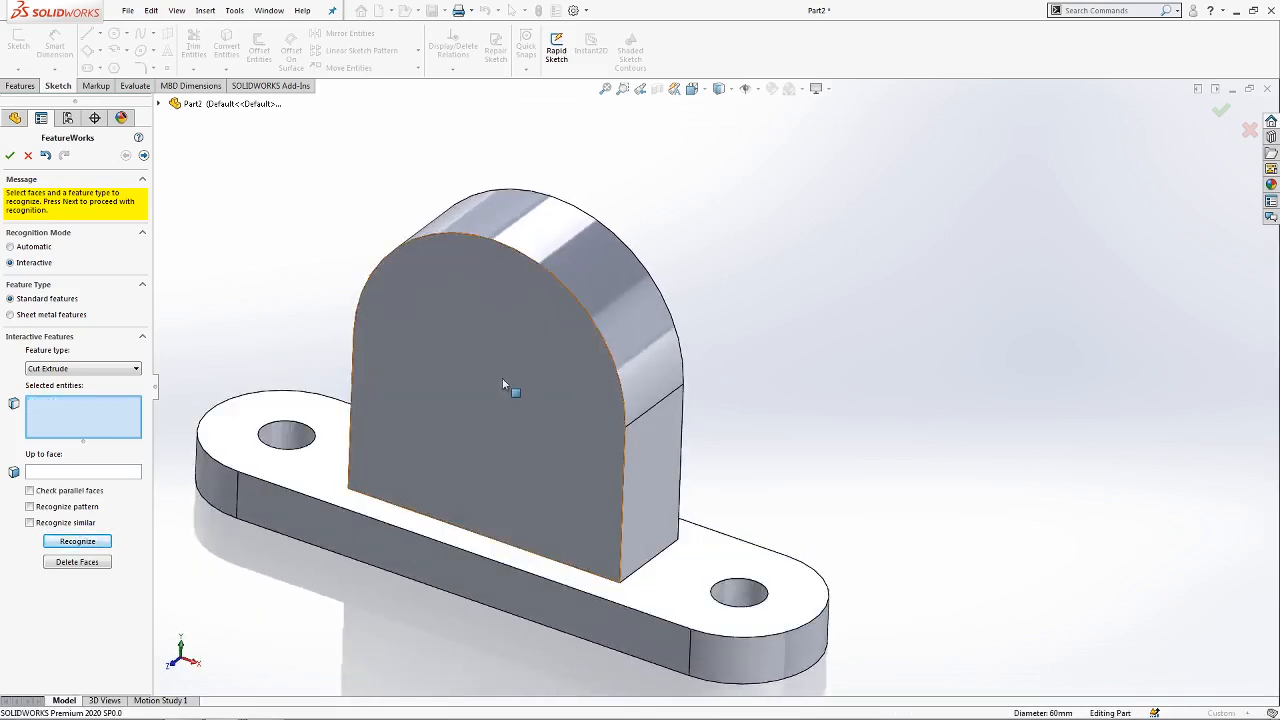
click(502, 377)
middle_drag(502, 377, 703, 323)
click(559, 412)
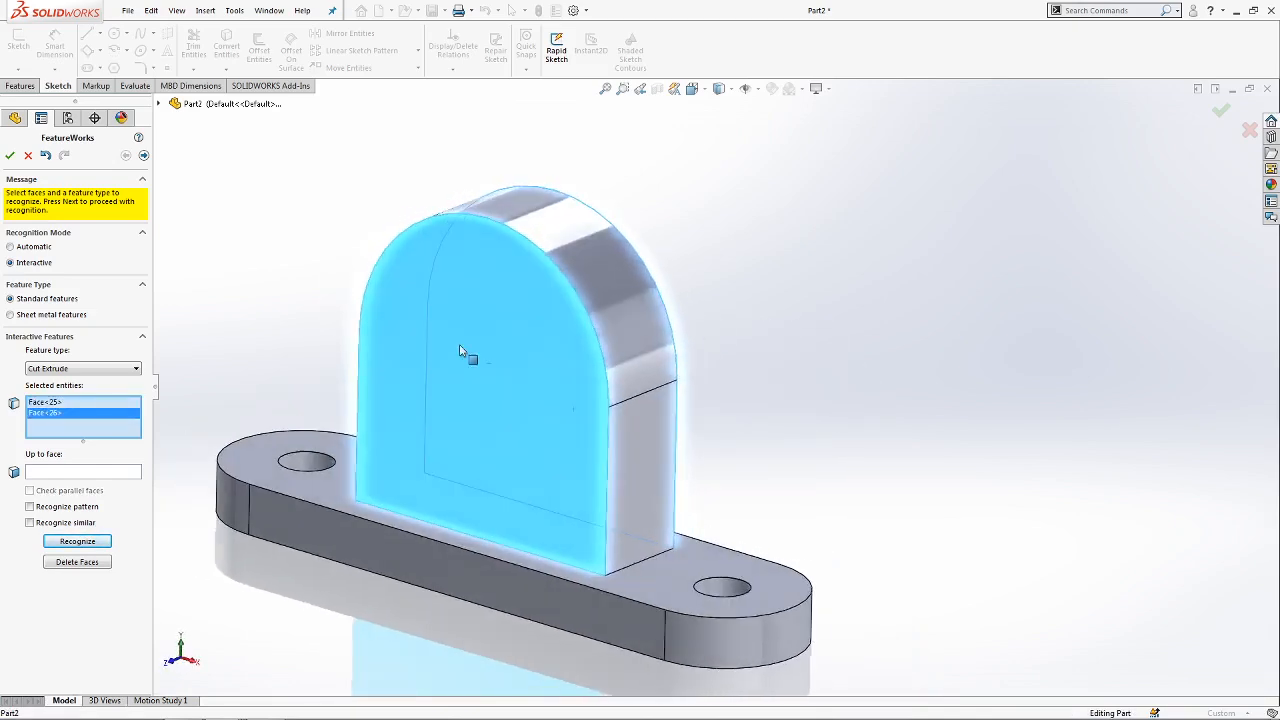
Change the feature type to Boss Extrude, clear the selected faces and select only the front face of the upright.
click(95, 369)
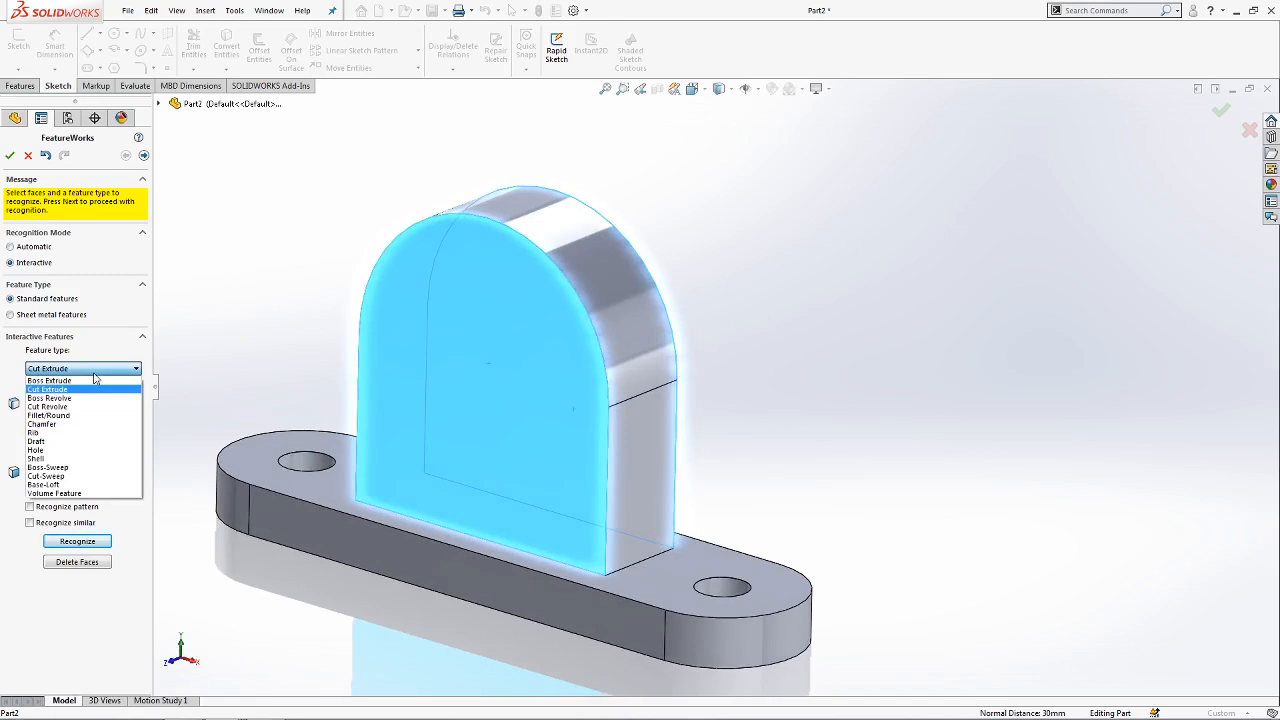
click(96, 381)
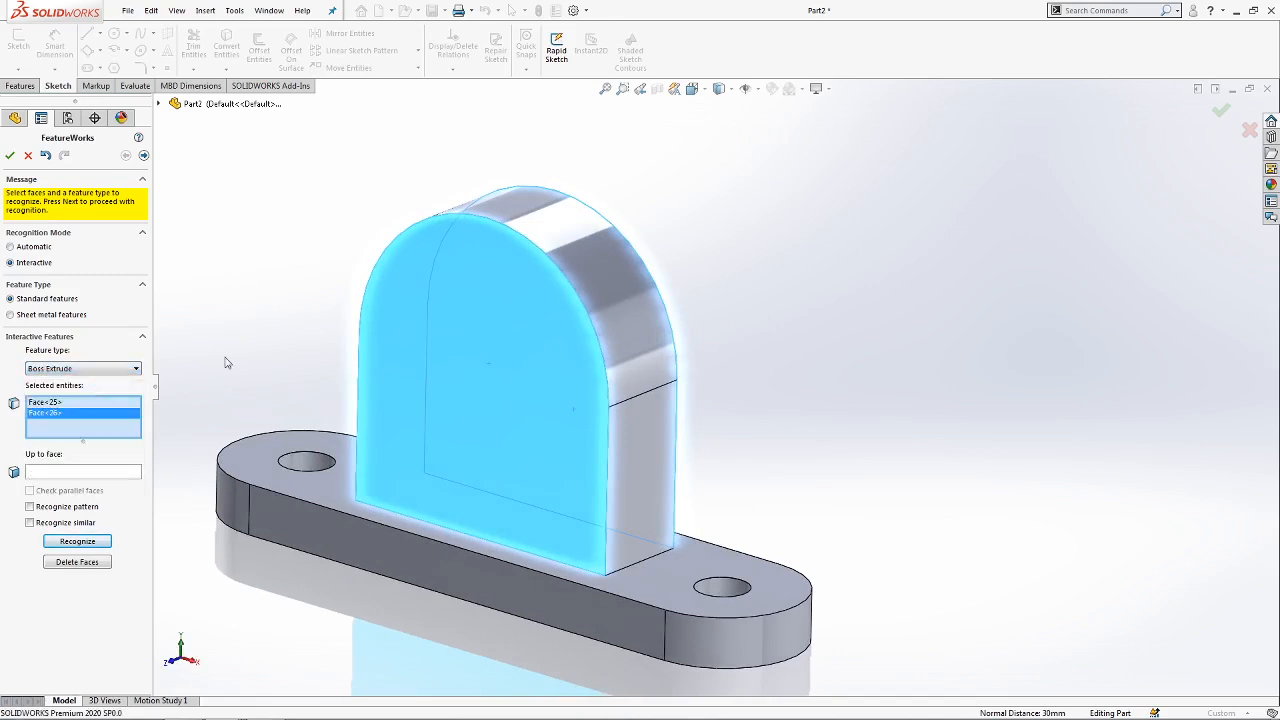
right_click(85, 404)
click(125, 413)
click(463, 430)
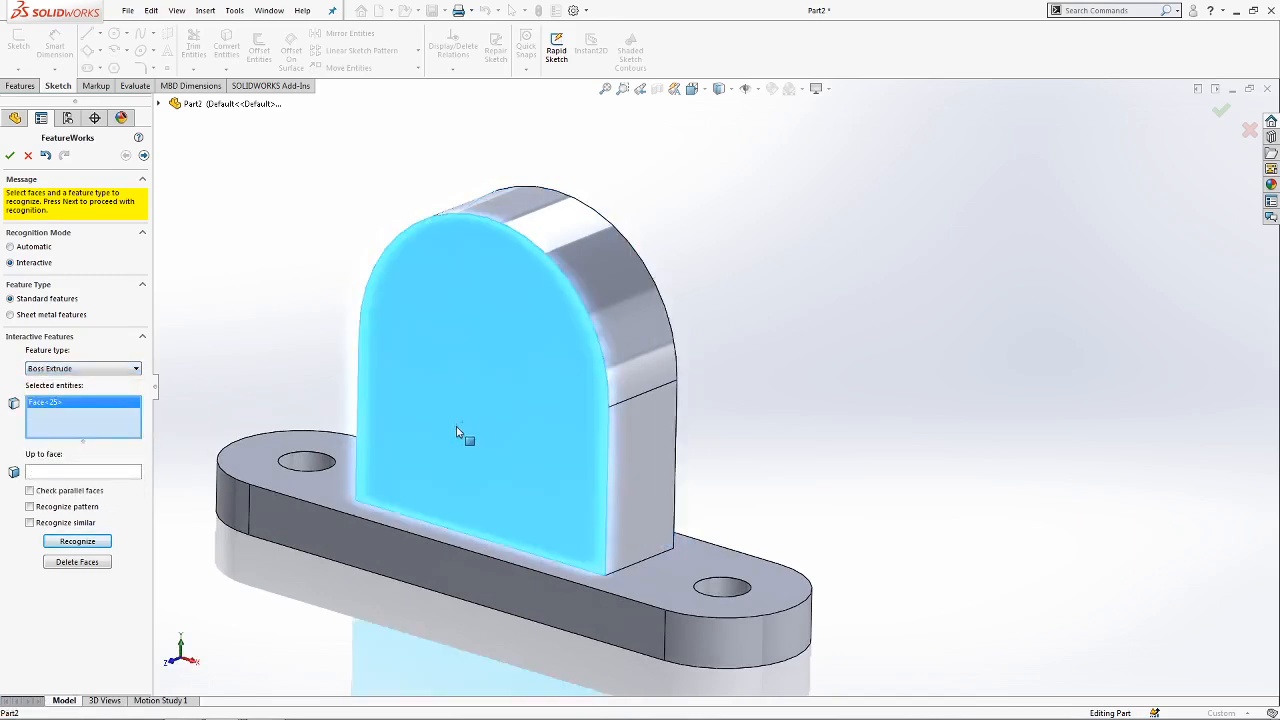
Set the upright's rear face as the up-to face and recognize the boss extrude.
click(79, 473)
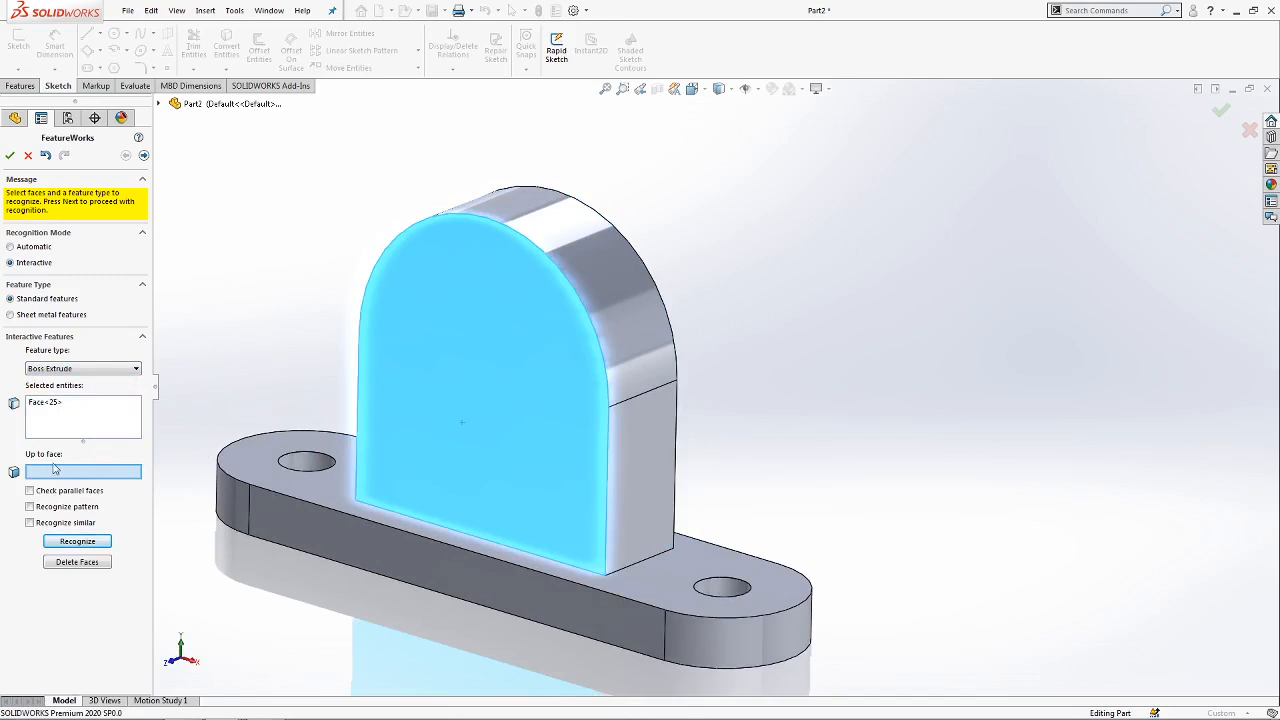
middle_drag(160, 433, 183, 389)
click(552, 449)
middle_drag(552, 449, 629, 480)
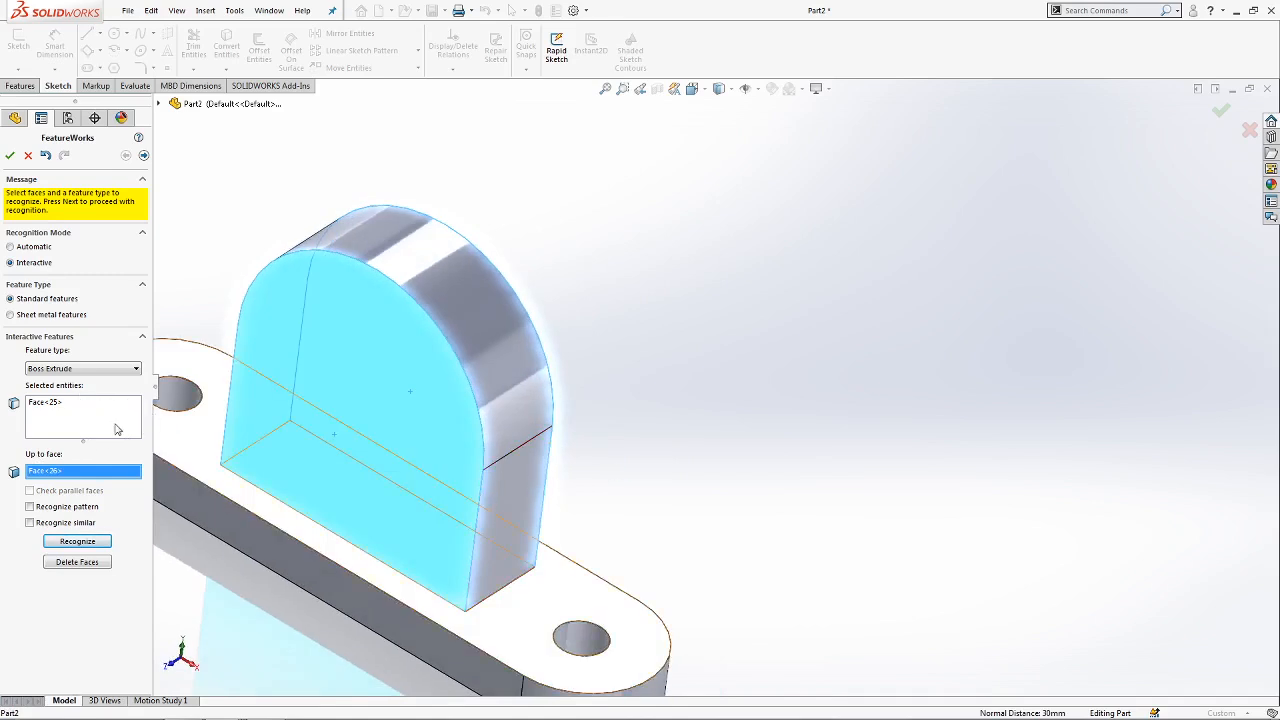
middle_drag(160, 378, 358, 397)
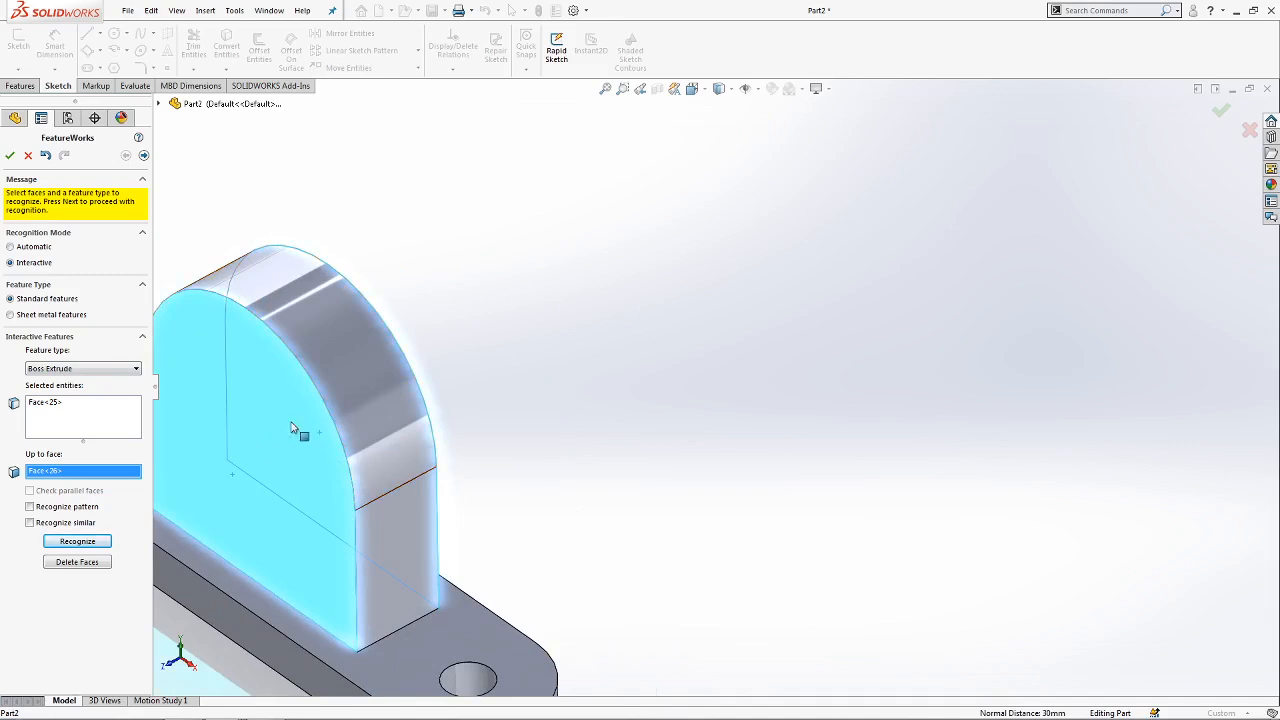
middle_drag(268, 433, 405, 429)
middle_drag(455, 395, 150, 490)
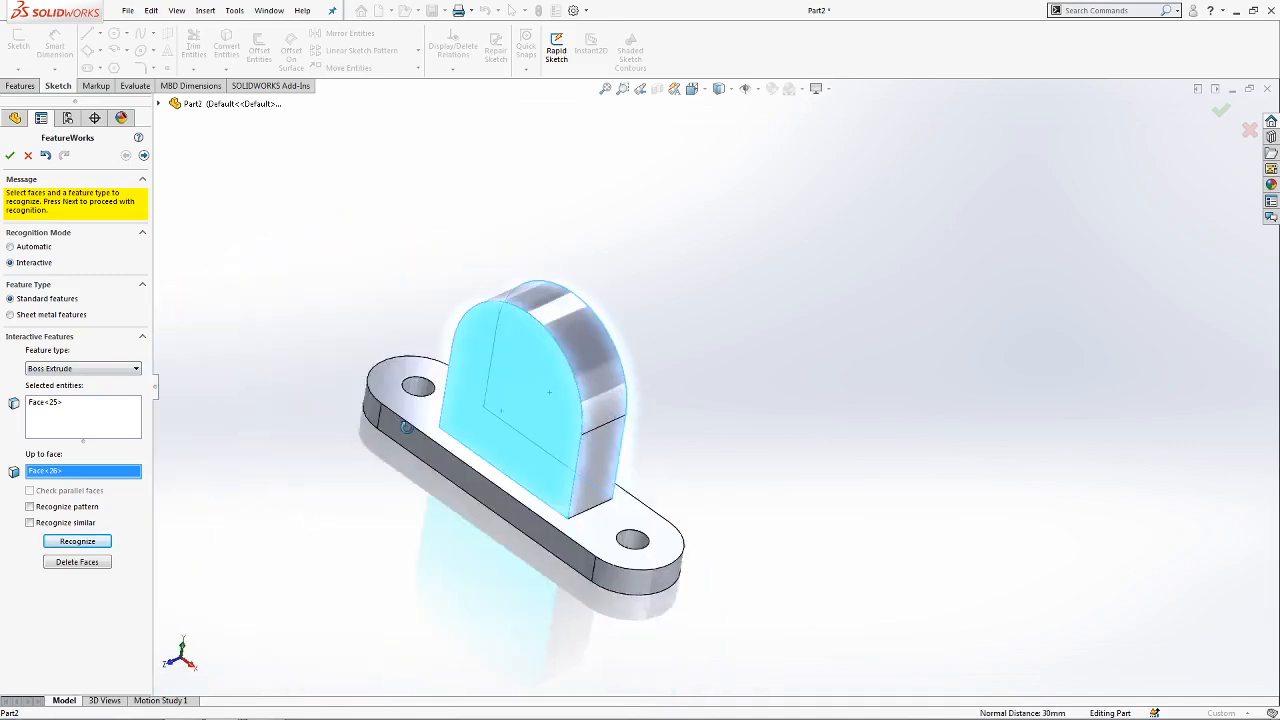
click(77, 541)
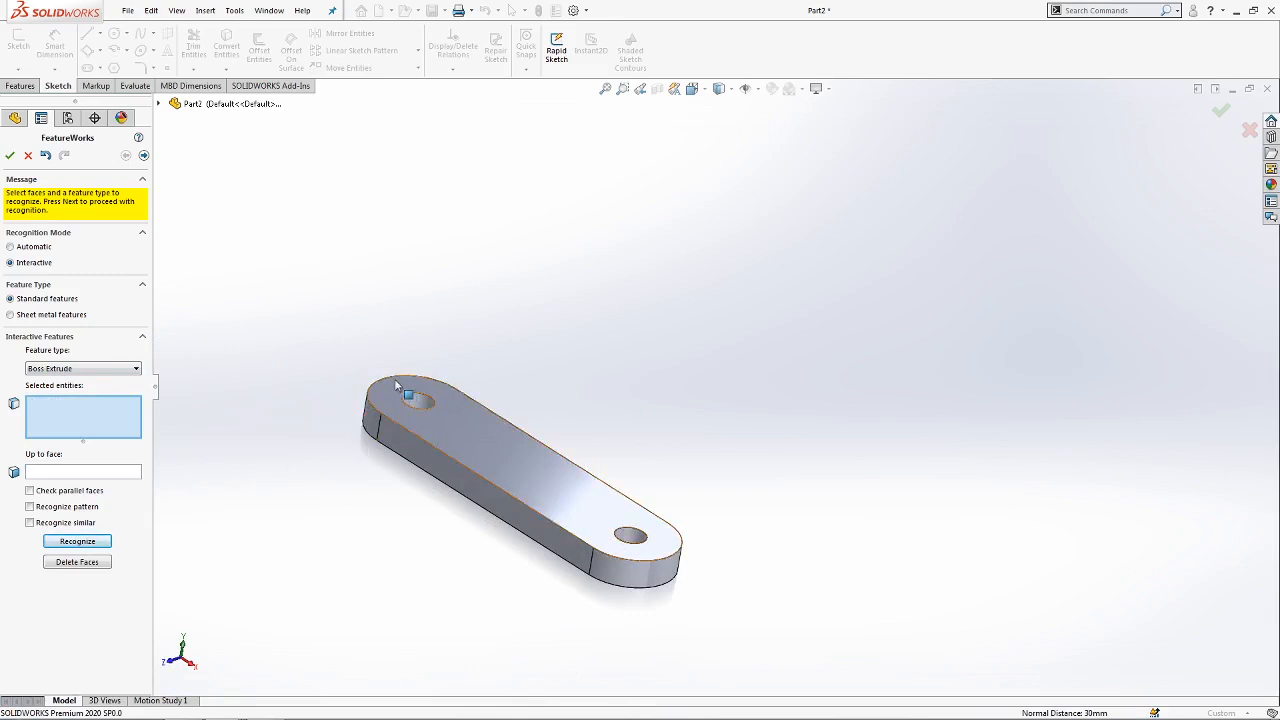
Try to select the thin chamfer face around the top edge of the base plate's left hole.
scroll(640, 466, down, 3)
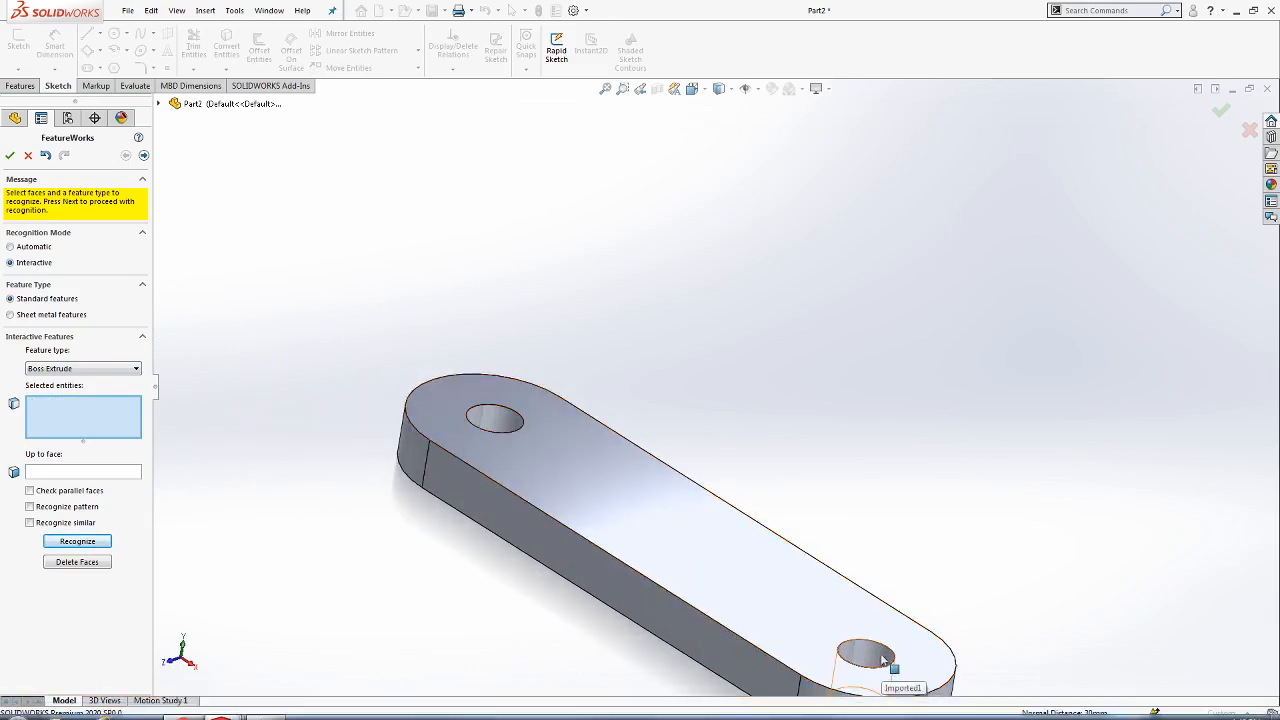
middle_drag(880, 657, 694, 514)
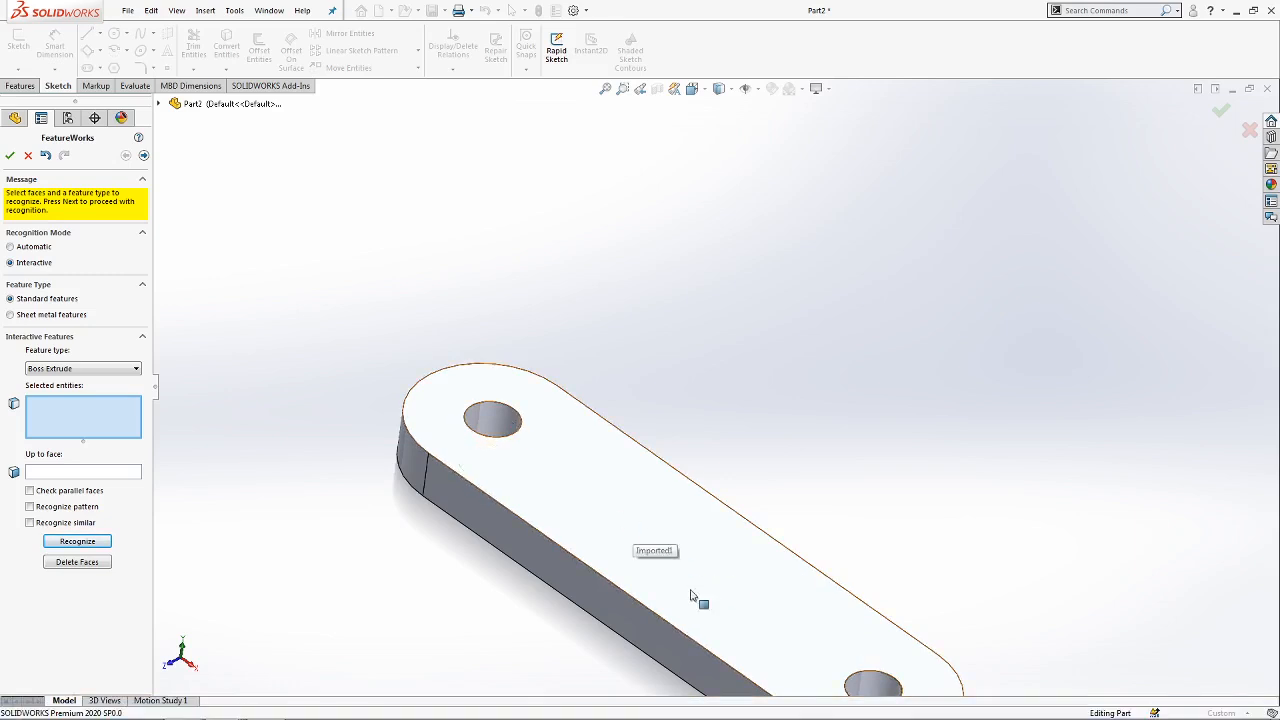
scroll(515, 445, down, 4)
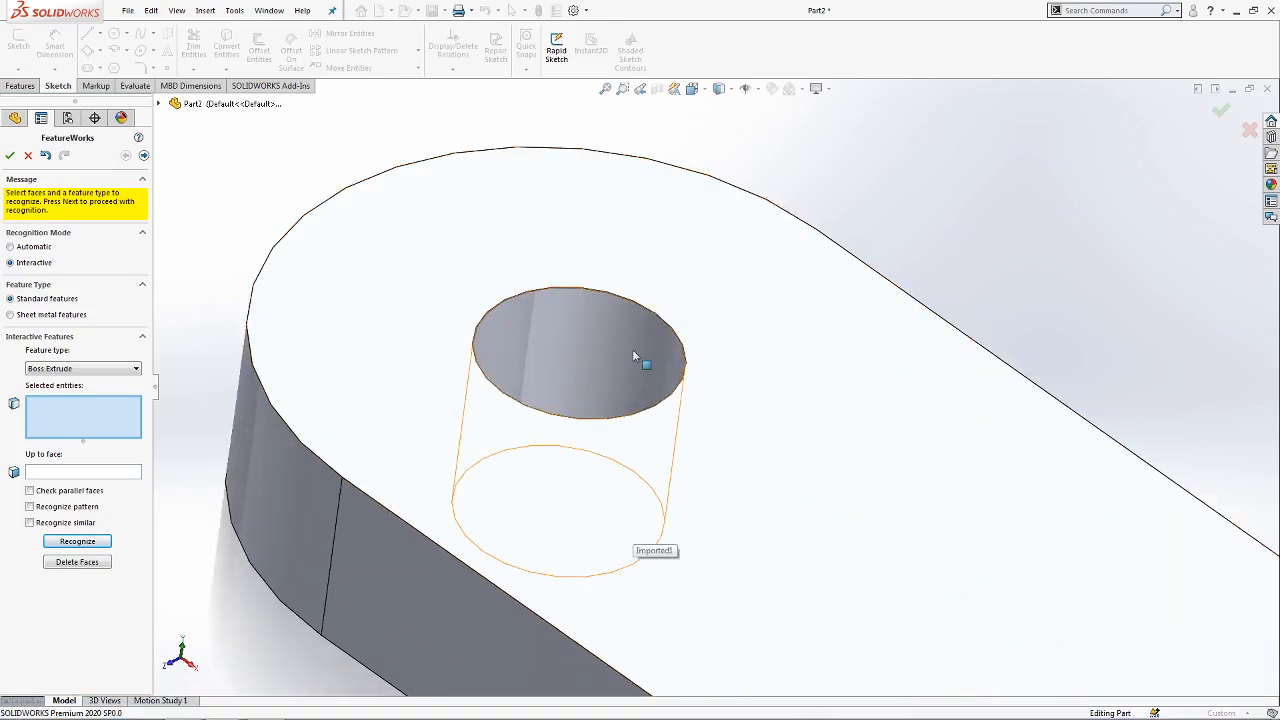
scroll(646, 334, down, 5)
scroll(642, 308, down, 1)
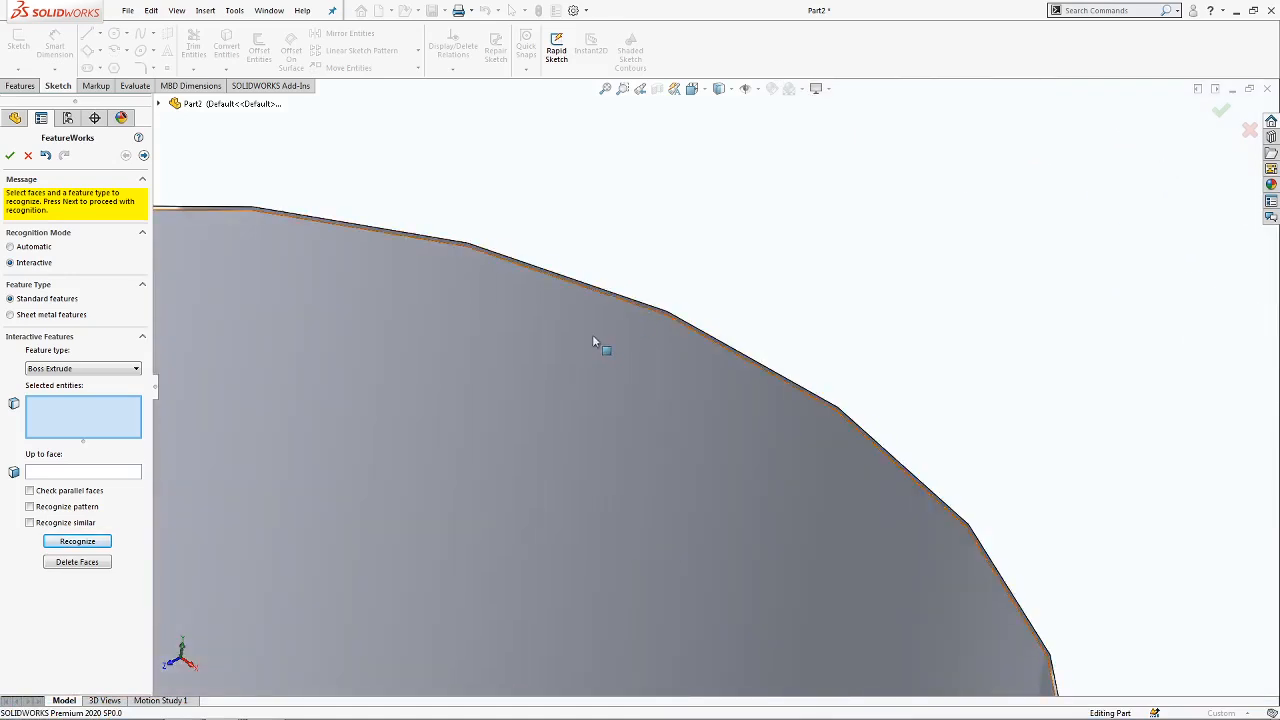
scroll(592, 289, down, 2)
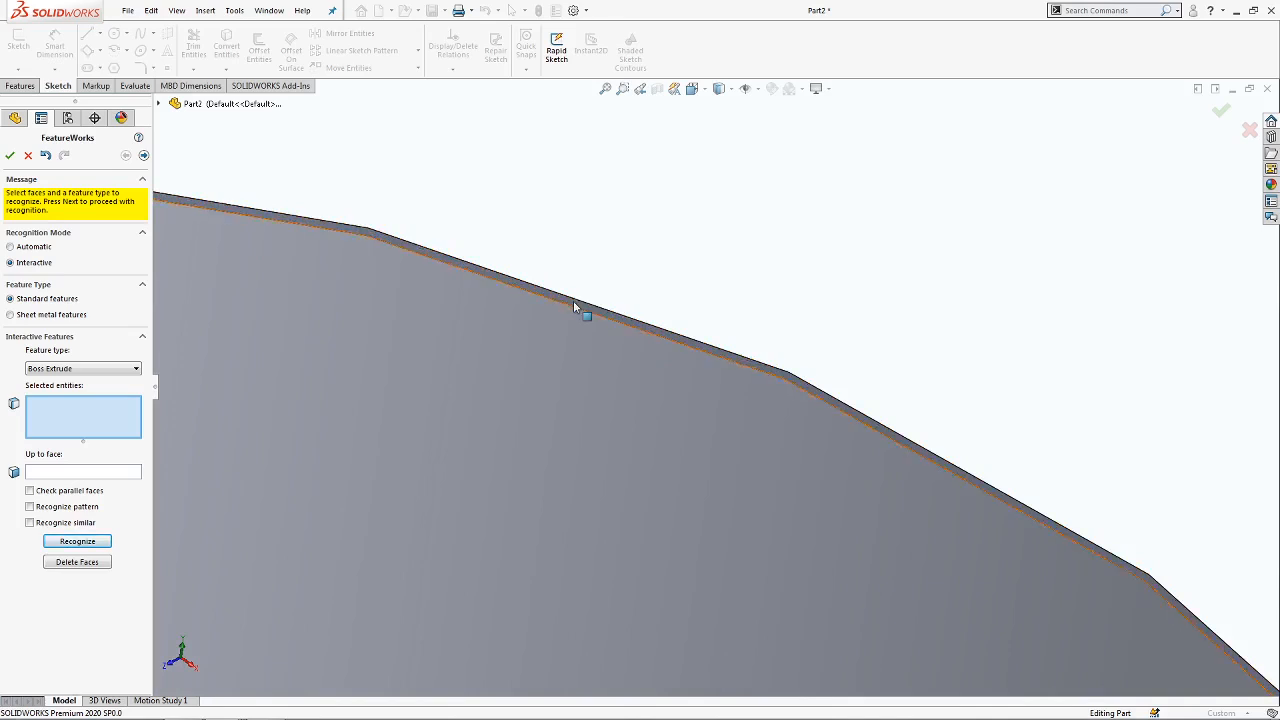
click(575, 307)
scroll(583, 336, up, 3)
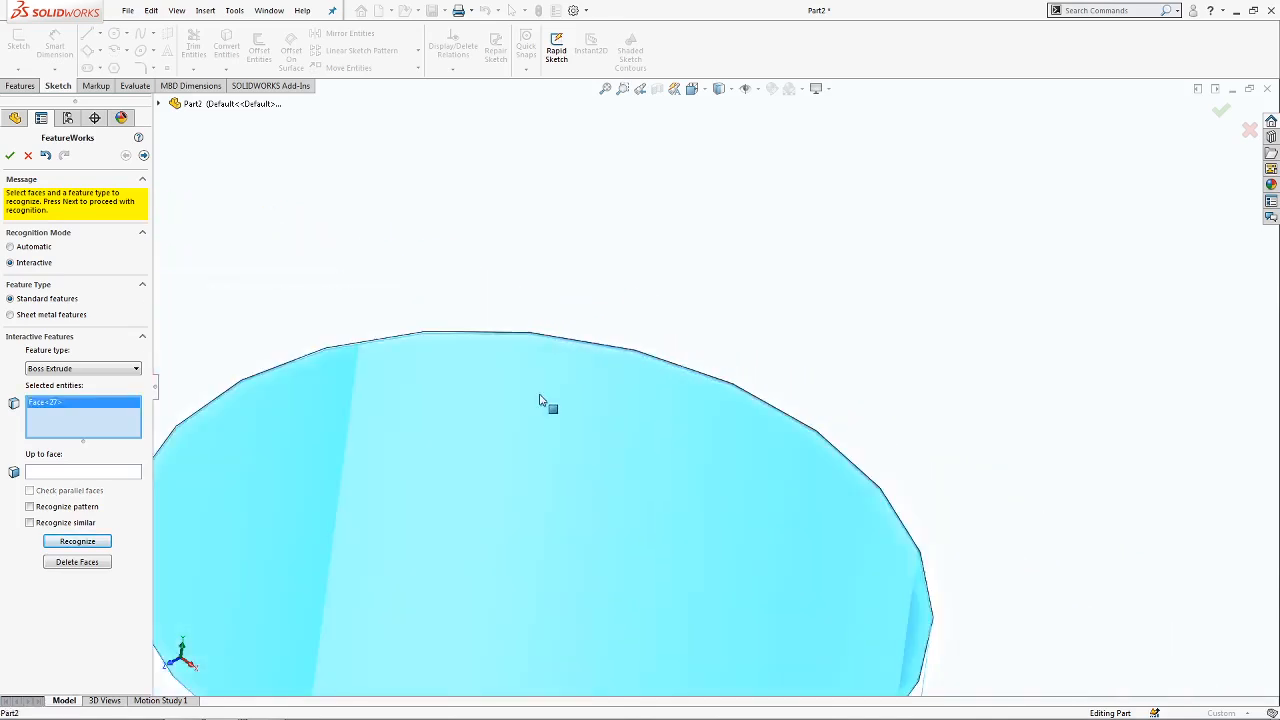
click(531, 514)
Set the feature type to Hole, select the cylindrical face of the base plate's left hole and recognize it.
click(80, 368)
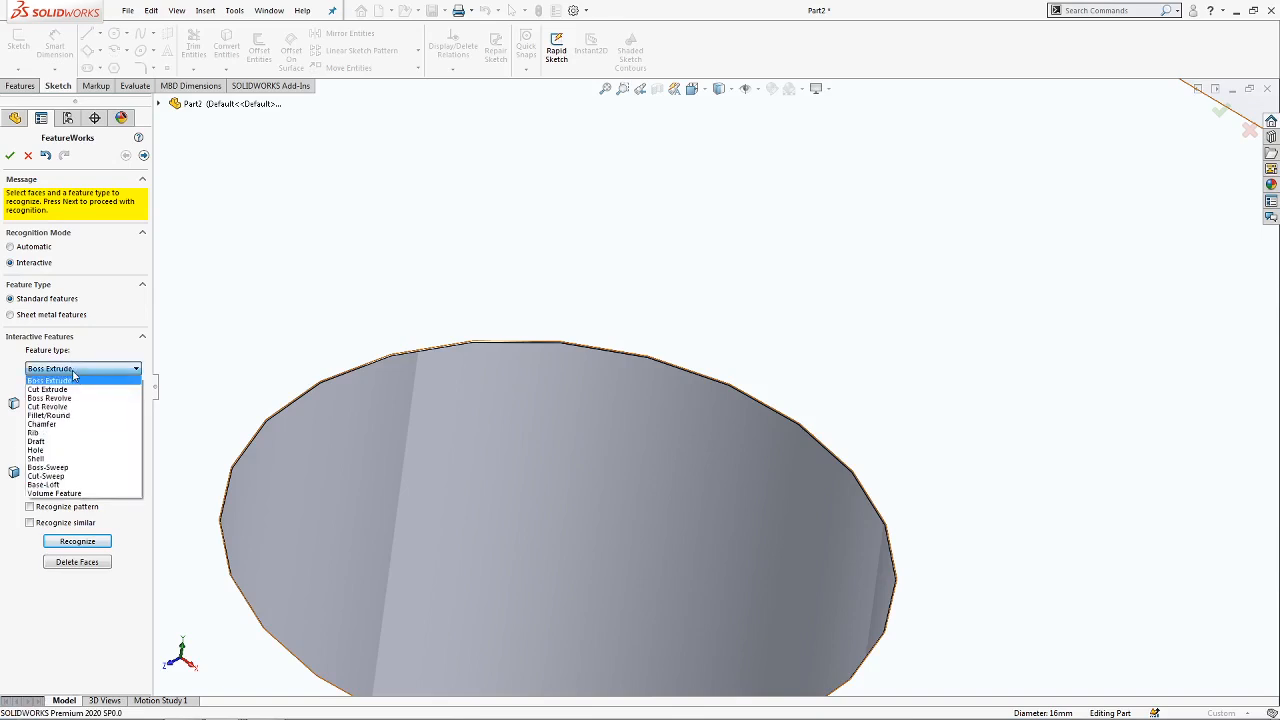
click(57, 425)
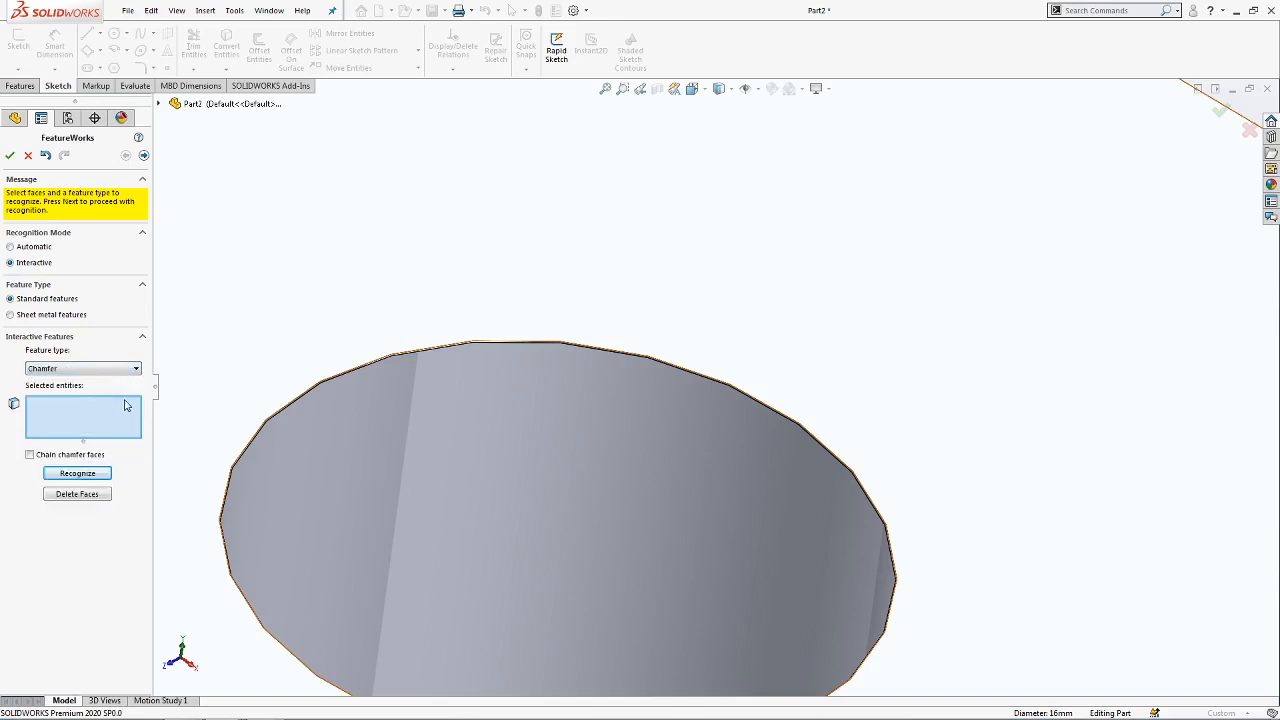
click(98, 369)
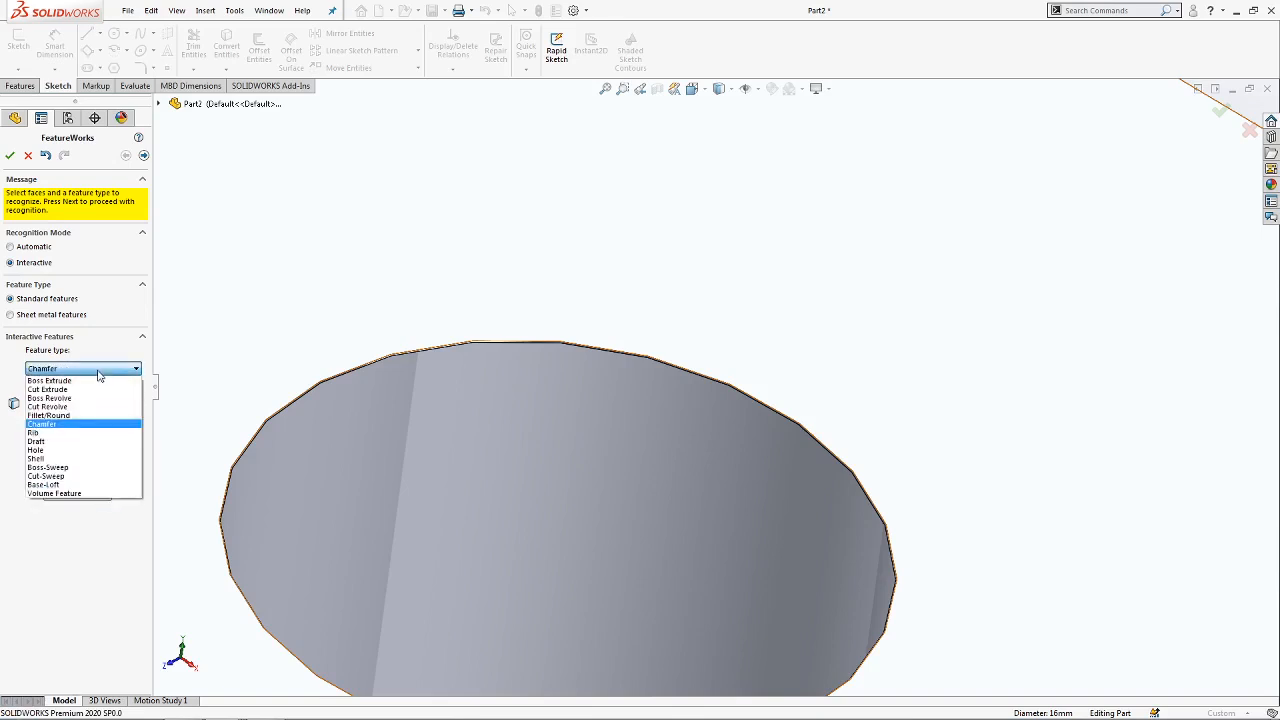
click(55, 450)
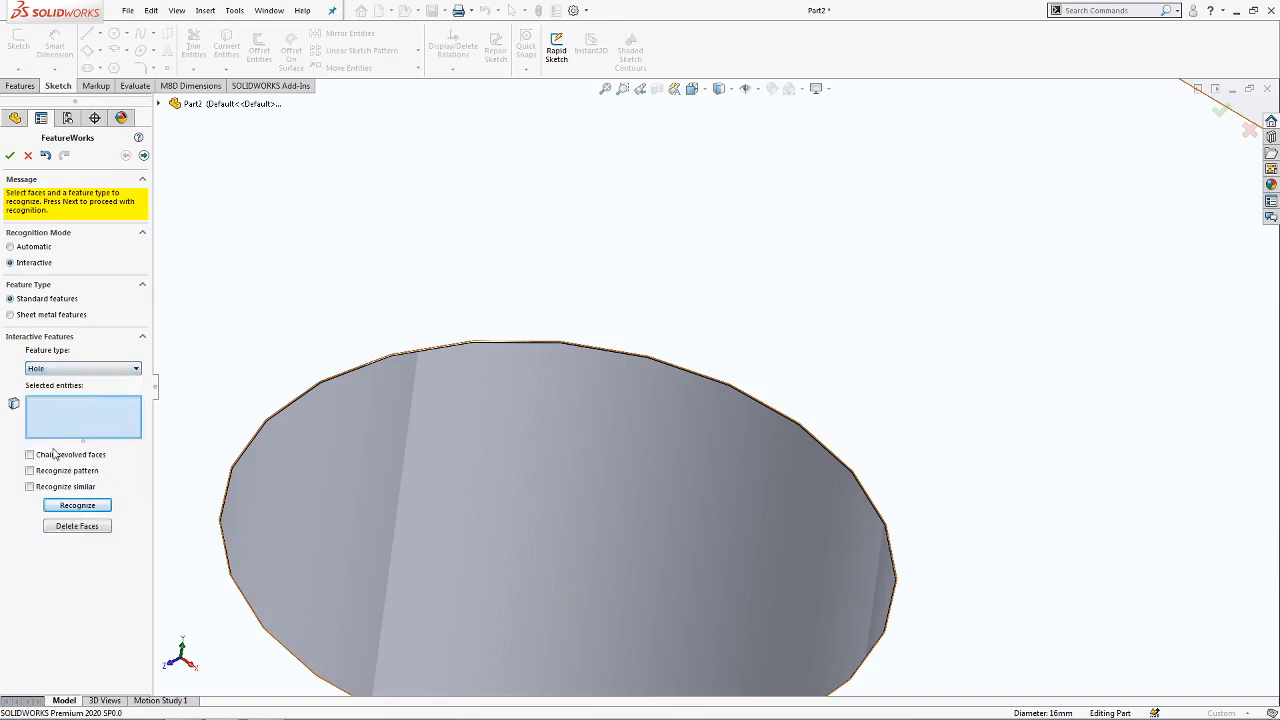
click(557, 482)
scroll(600, 505, up, 5)
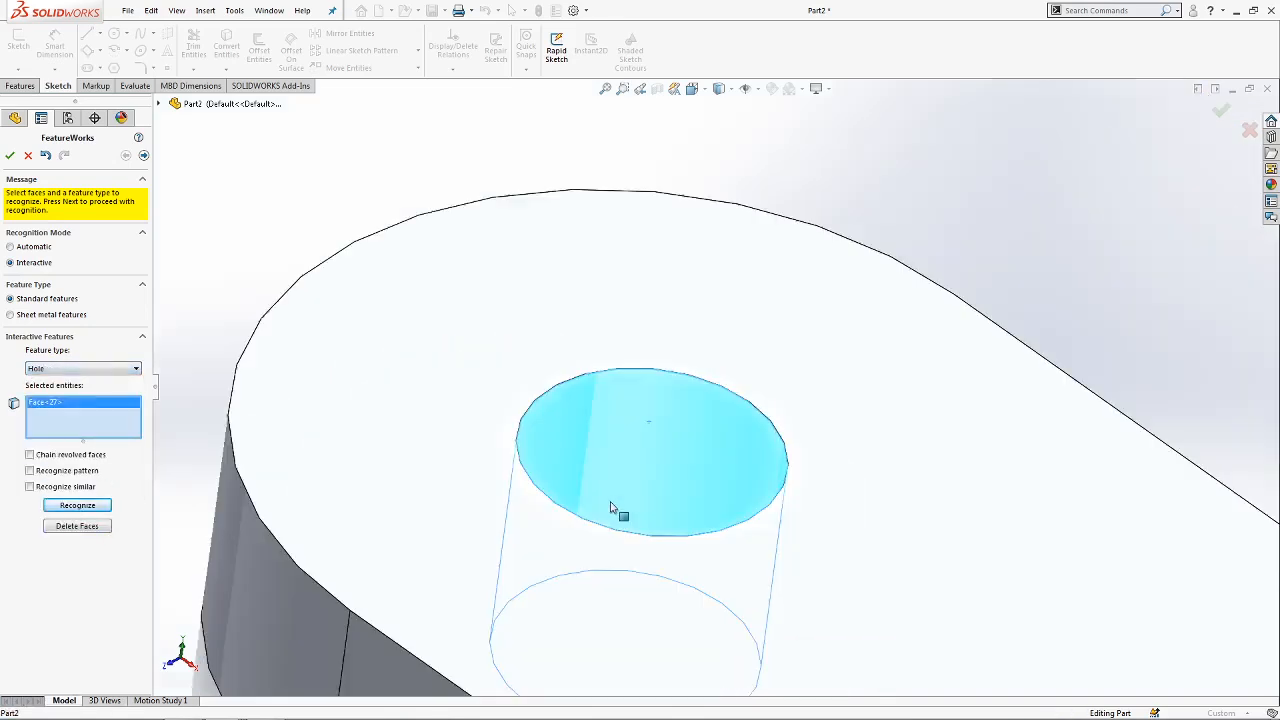
click(77, 505)
Undo the last hole recognition on the base plate.
middle_drag(763, 531, 725, 378)
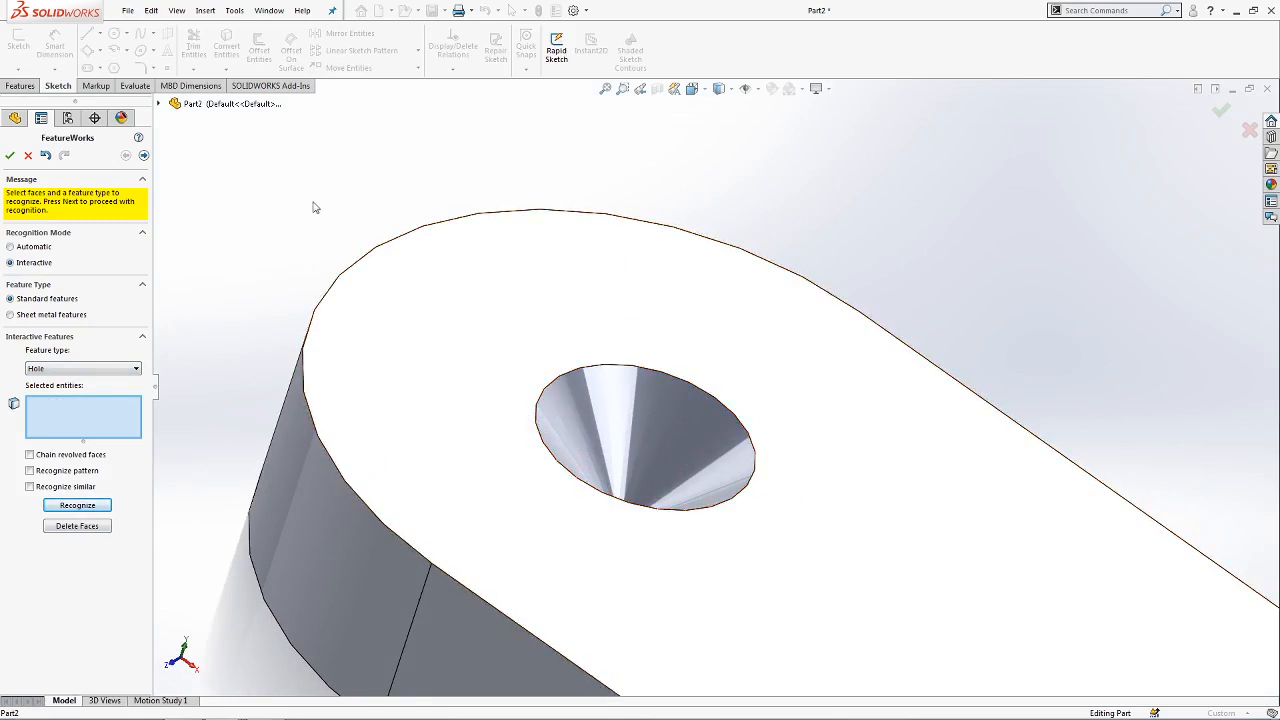
scroll(737, 498, up, 4)
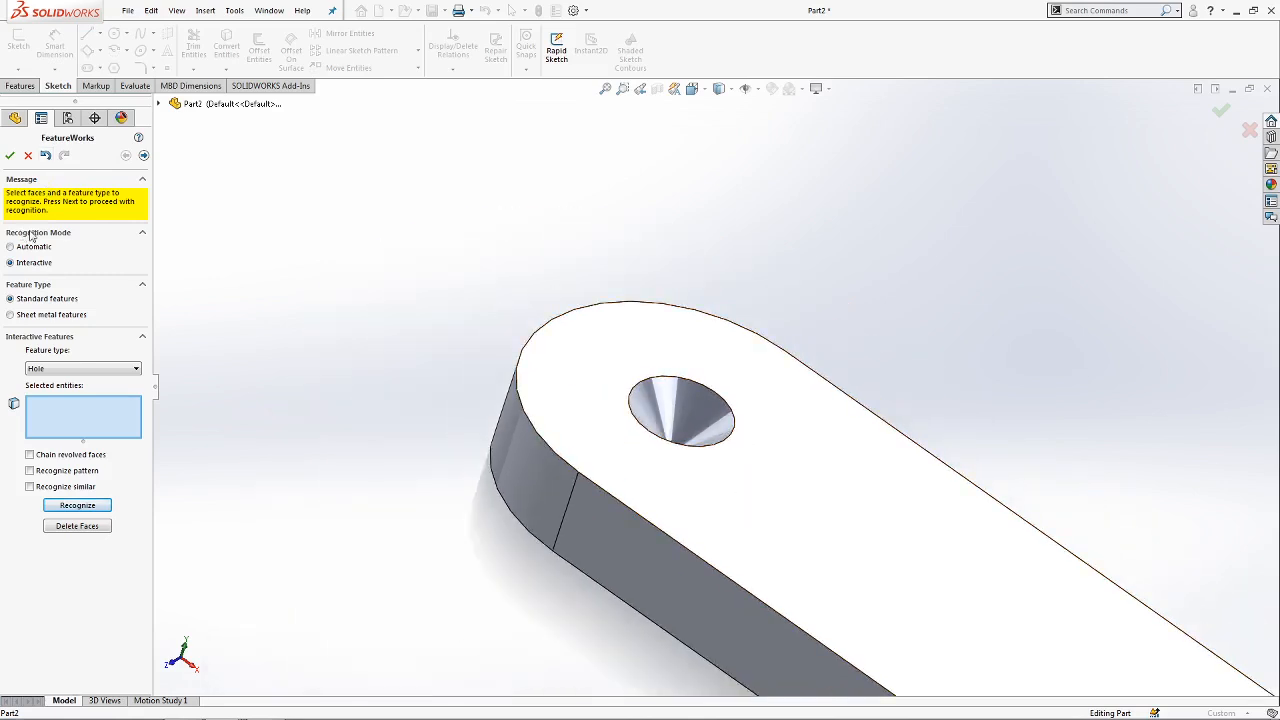
click(45, 157)
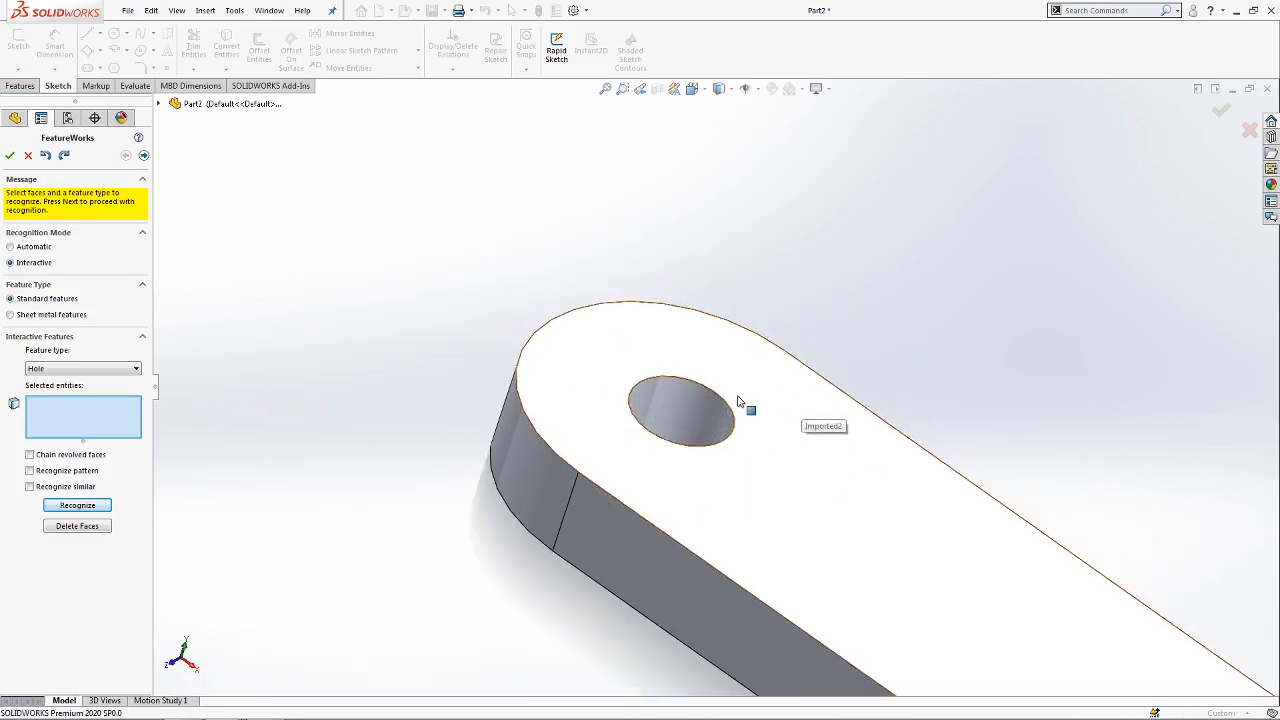
Set the interactive feature type to Chamfer for the base plate's left hole.
click(96, 369)
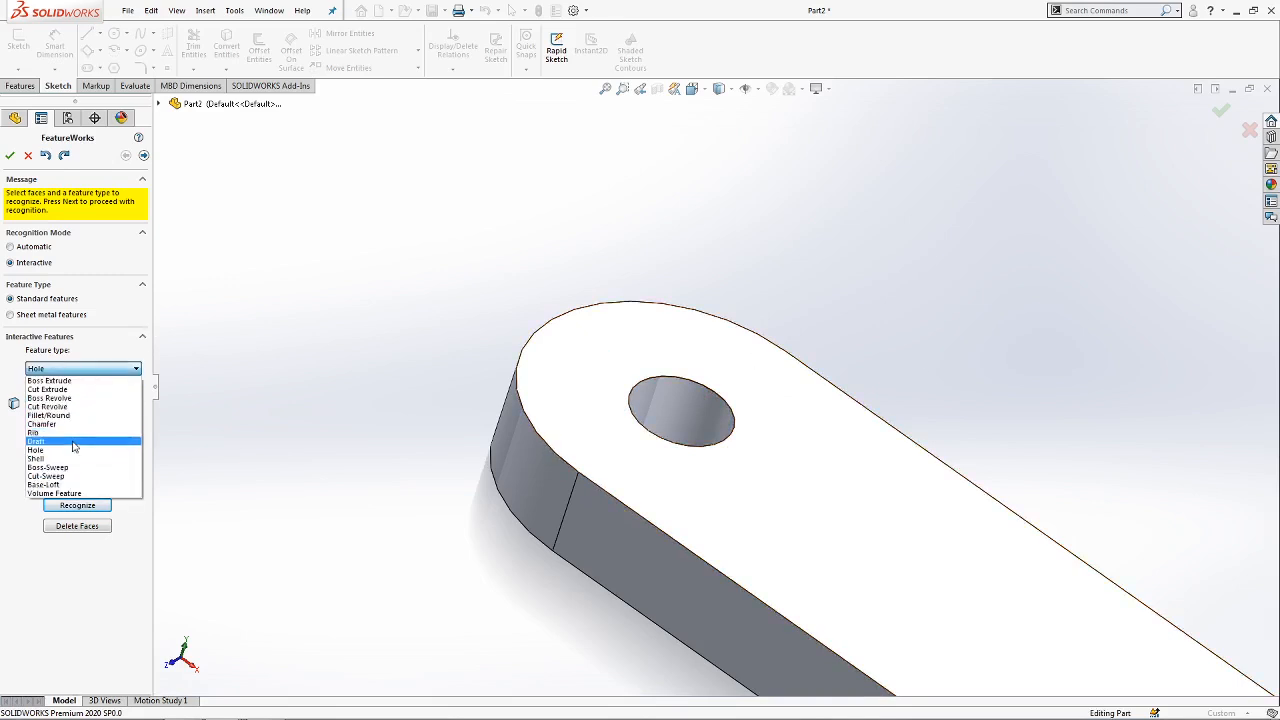
click(70, 431)
scroll(714, 405, down, 10)
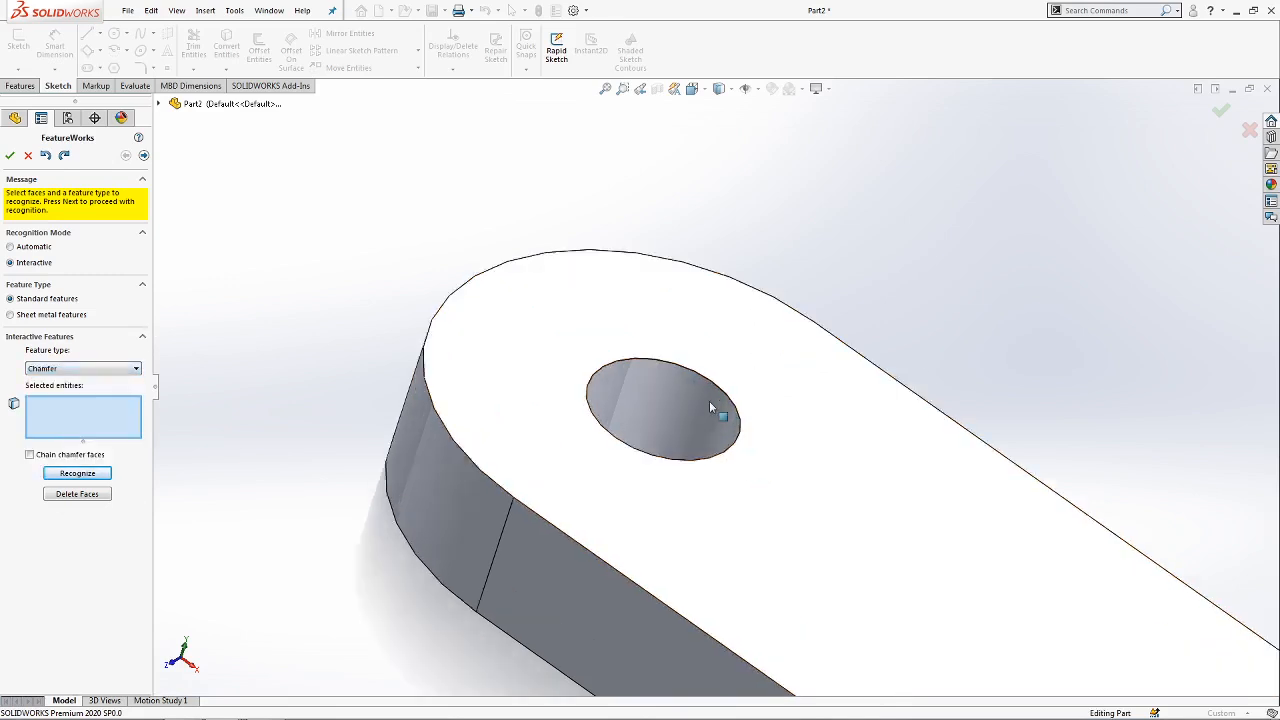
scroll(872, 260, down, 5)
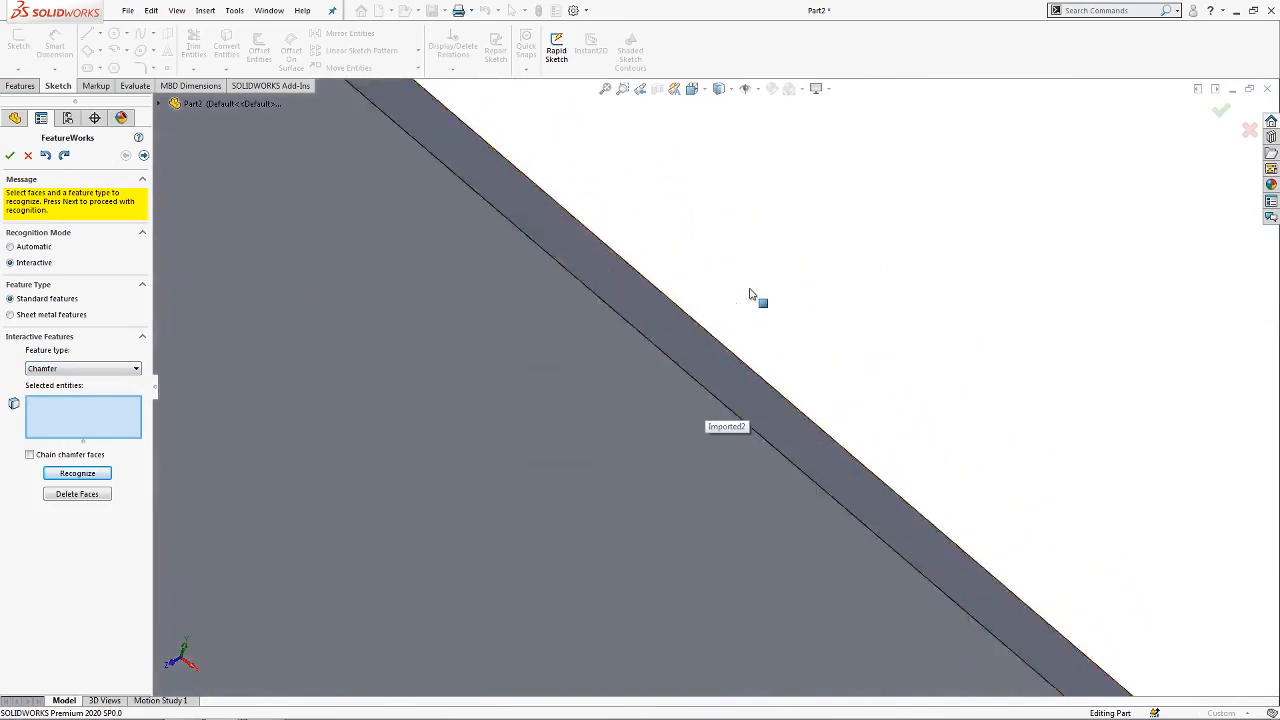
Try to select the thin chamfer face along the top edge of the base plate's left hole.
click(703, 358)
click(714, 358)
click(720, 357)
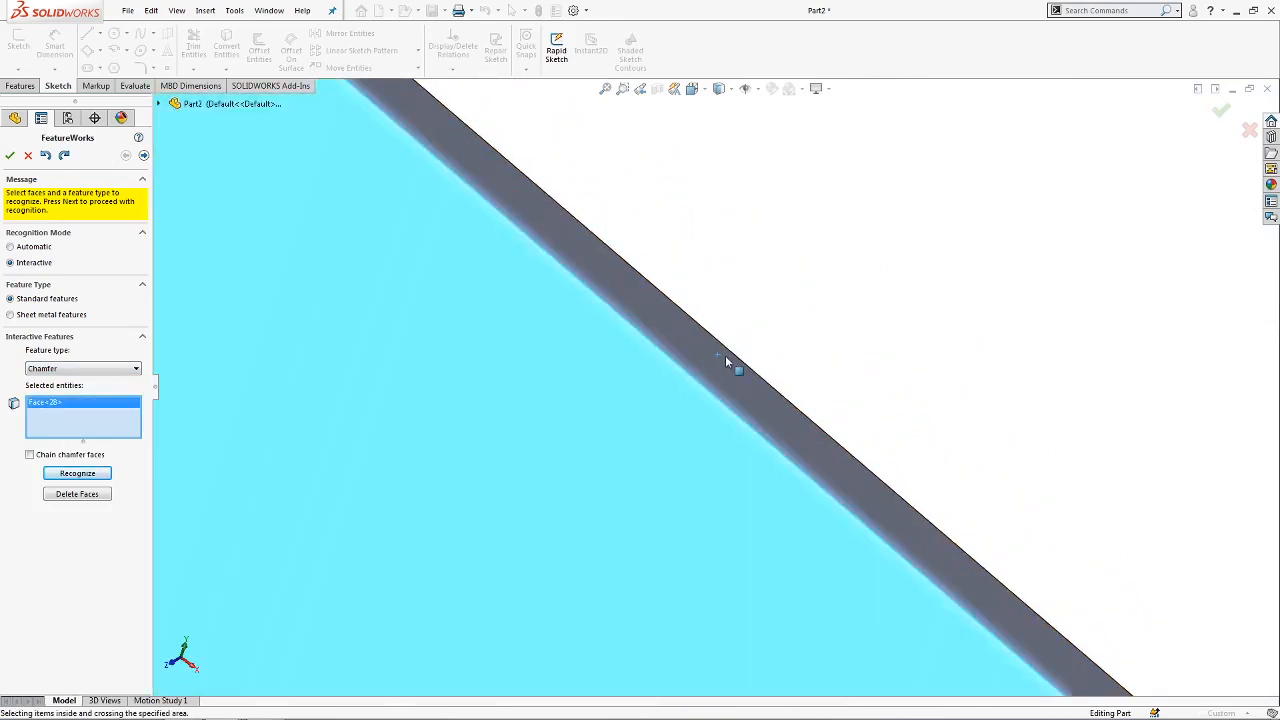
click(744, 370)
click(752, 384)
click(758, 384)
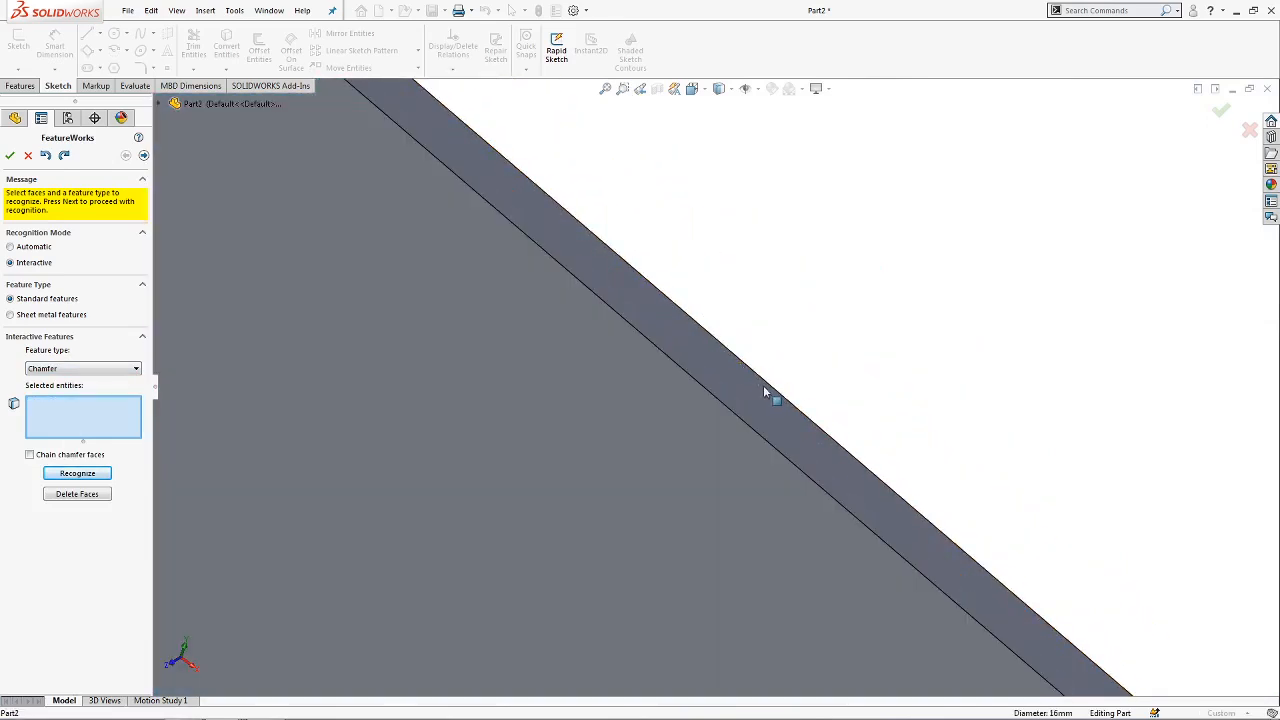
right_click(391, 363)
click(648, 318)
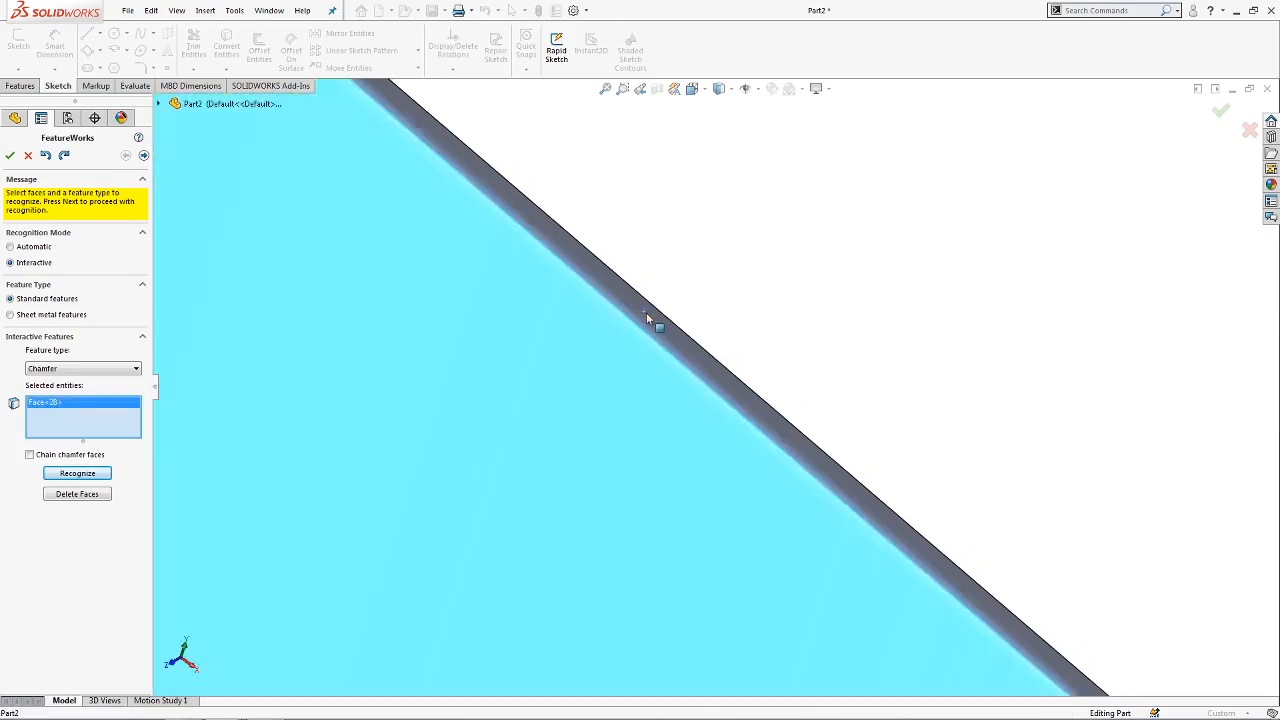
click(645, 312)
Select the thin chamfer face around the left hole's top edge and recognize it as a chamfer.
middle_drag(455, 285, 449, 337)
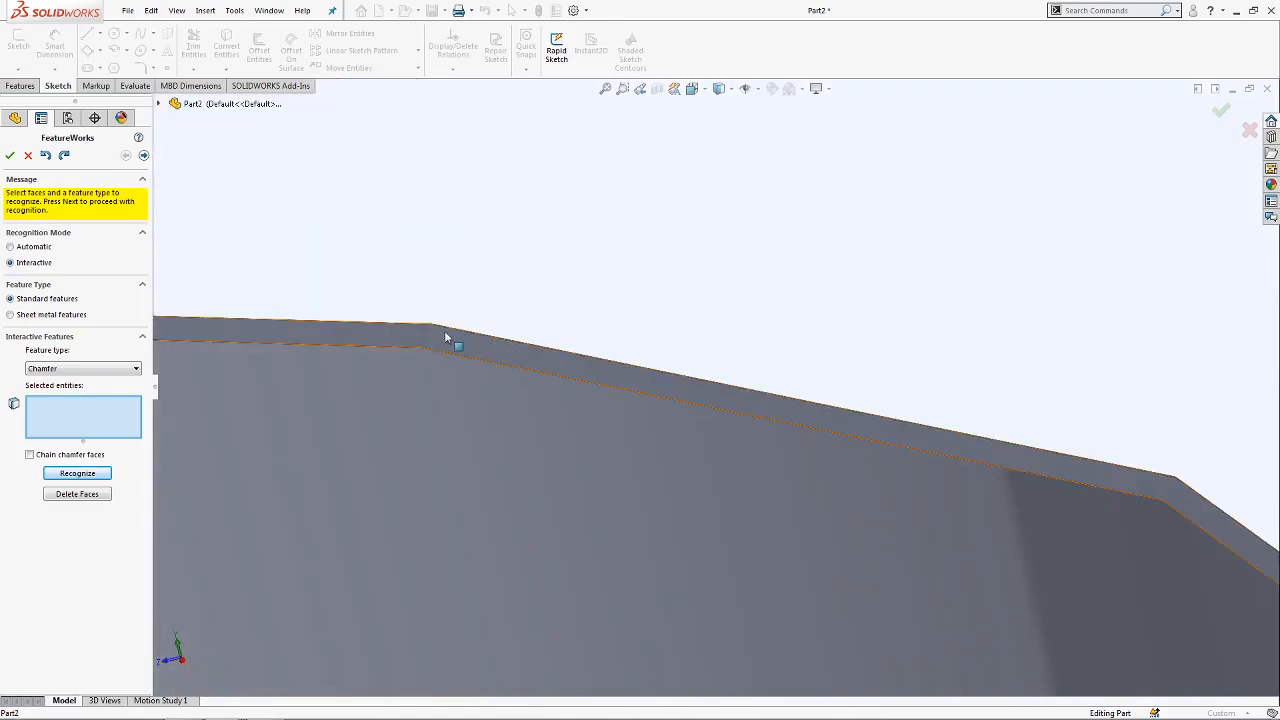
click(449, 334)
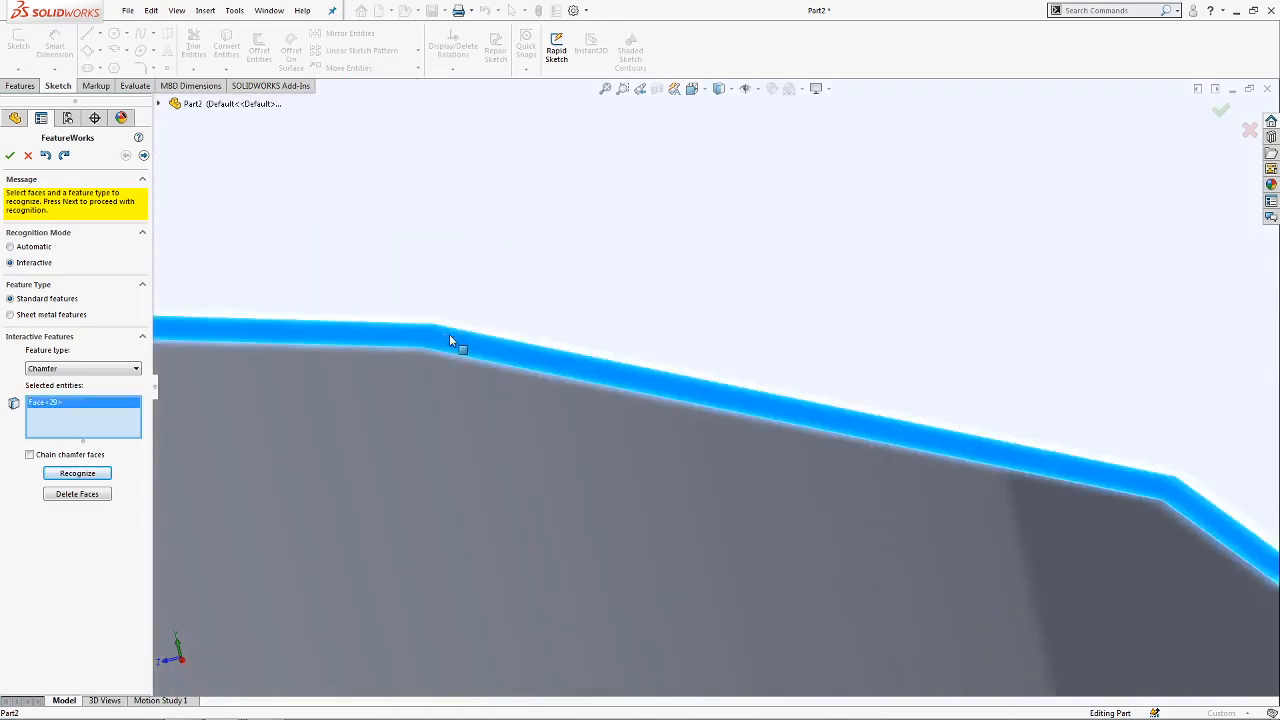
click(79, 476)
Select the thin chamfer face around the top edge of the base plate's right hole and recognize it.
middle_drag(723, 457, 733, 418)
scroll(723, 529, up, 5)
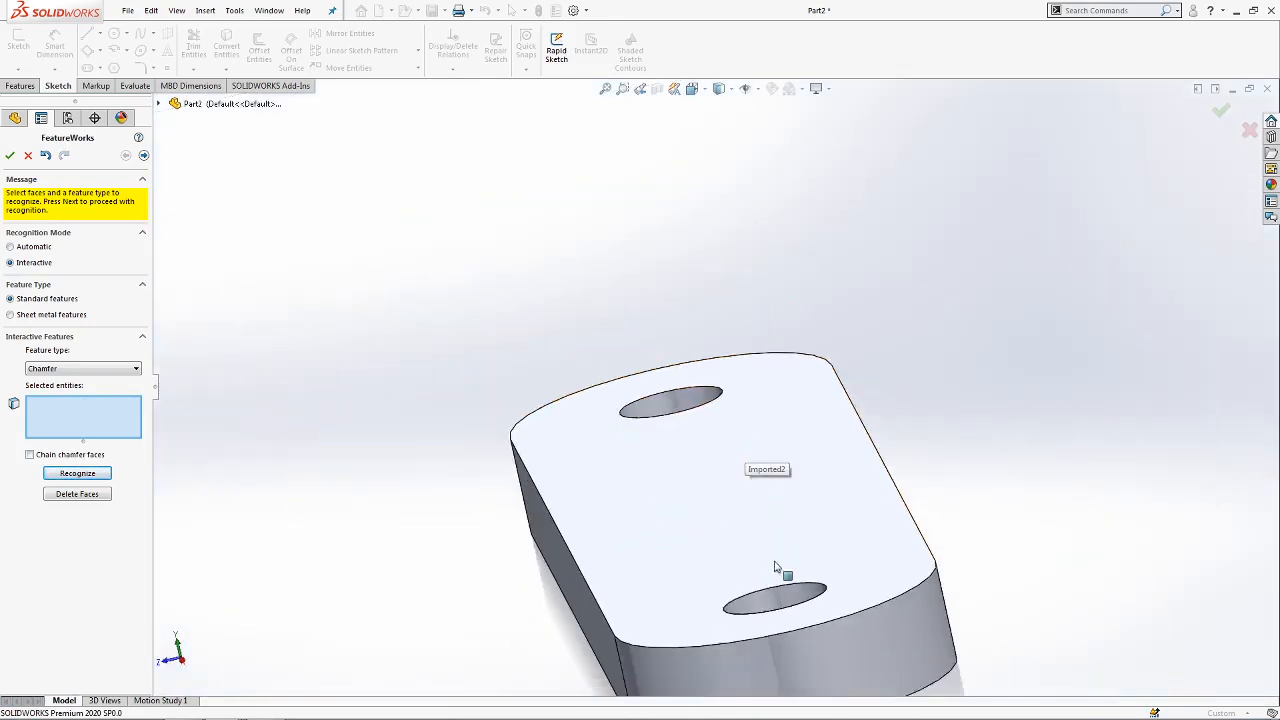
scroll(725, 422, down, 10)
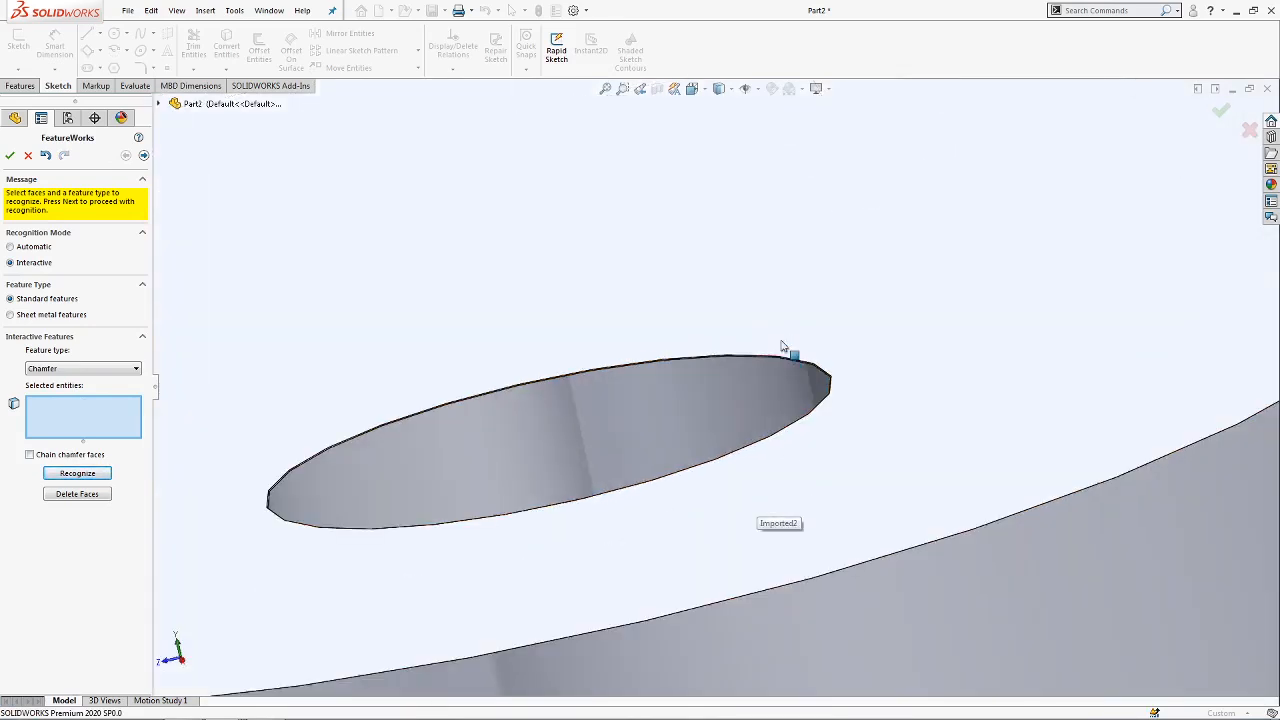
scroll(691, 445, down, 8)
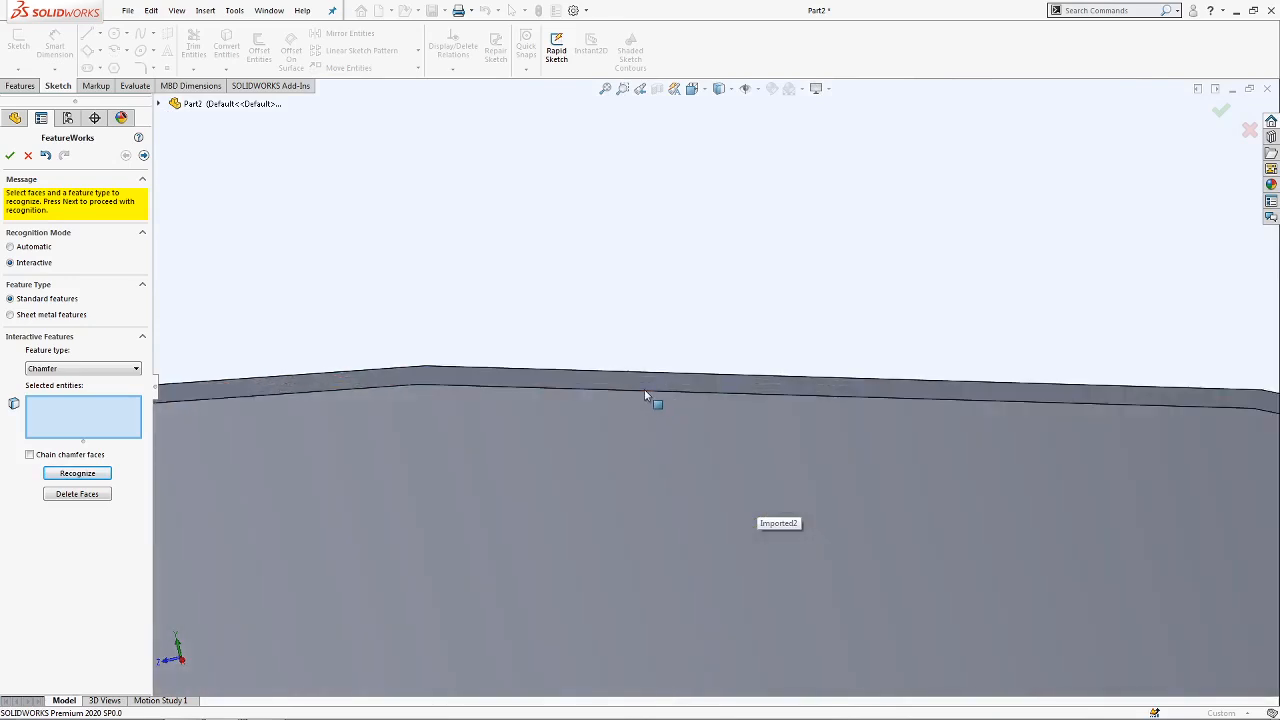
click(656, 380)
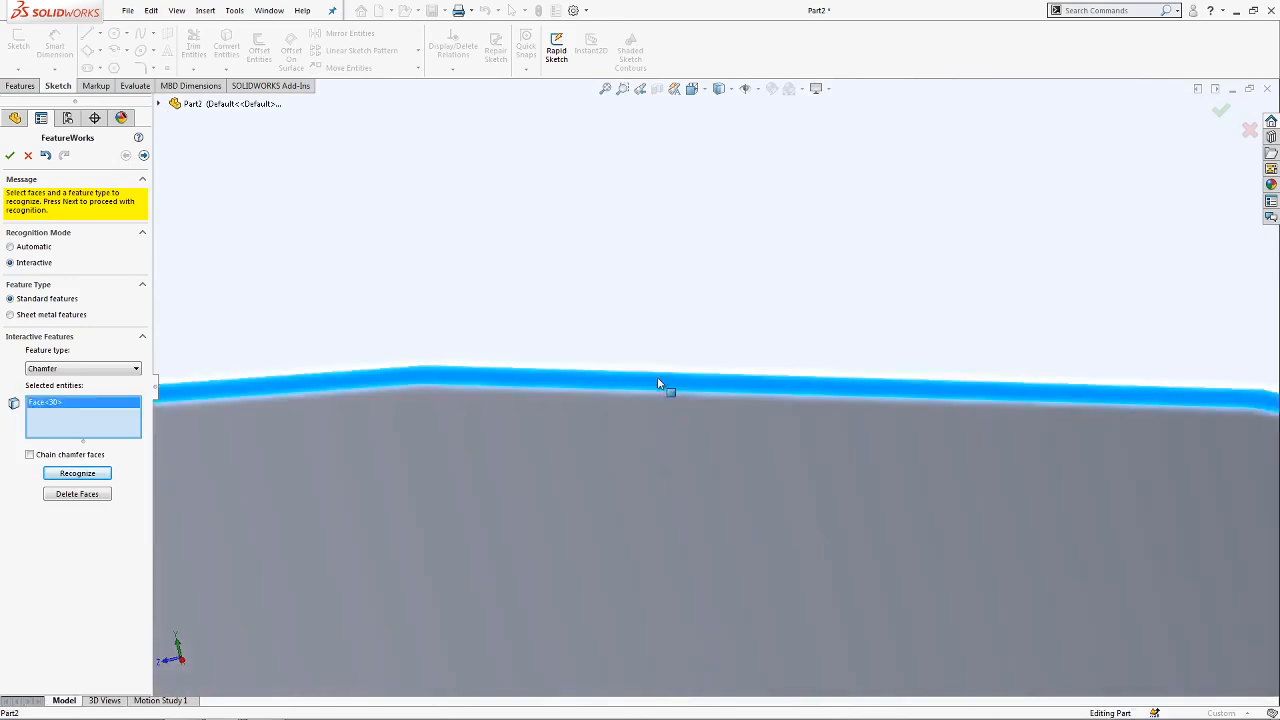
click(72, 472)
Set the feature type to Hole and recognize the base plate's left and right holes from their cylindrical faces.
scroll(584, 436, up, 4)
scroll(596, 440, up, 8)
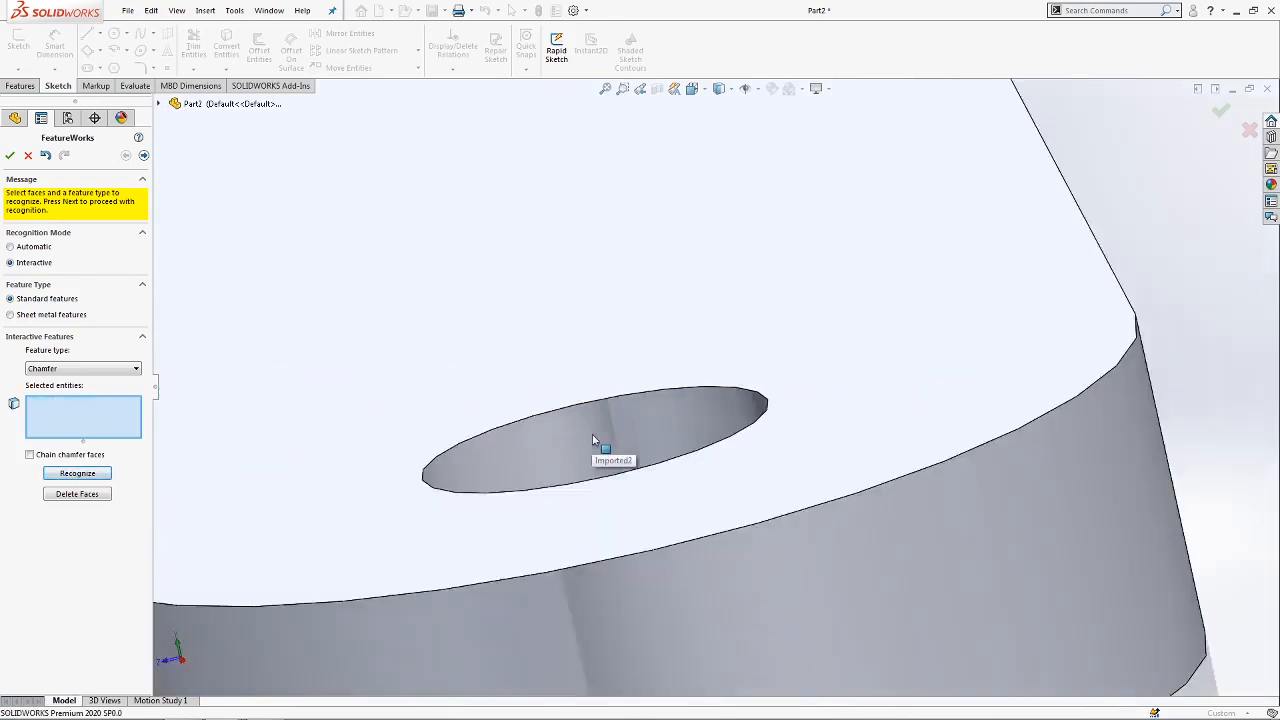
scroll(514, 231, up, 5)
middle_drag(540, 237, 650, 278)
click(111, 372)
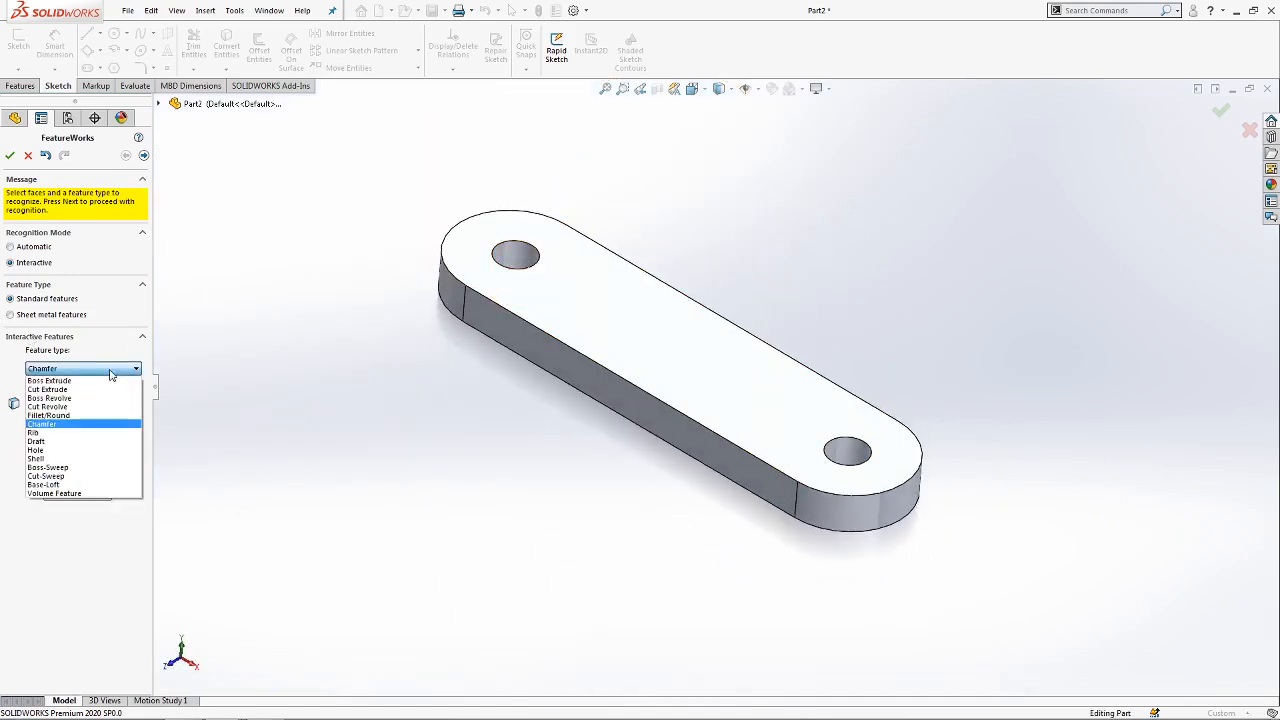
click(48, 452)
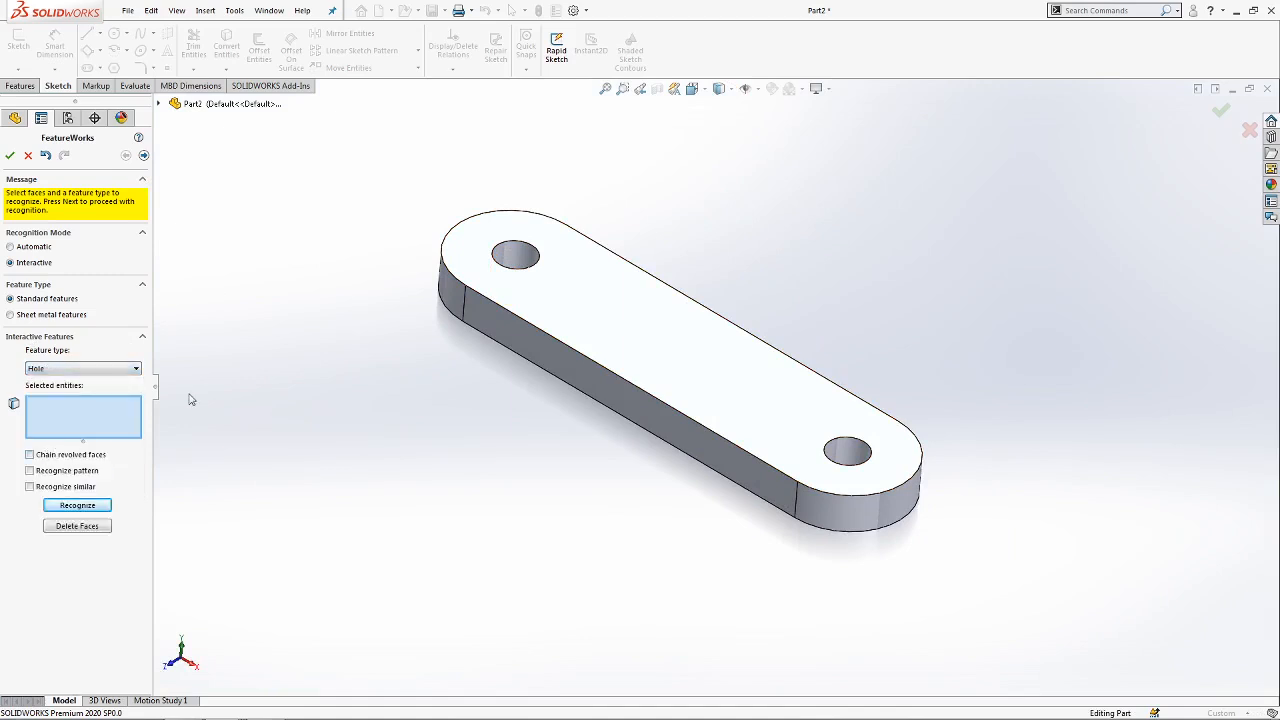
click(513, 259)
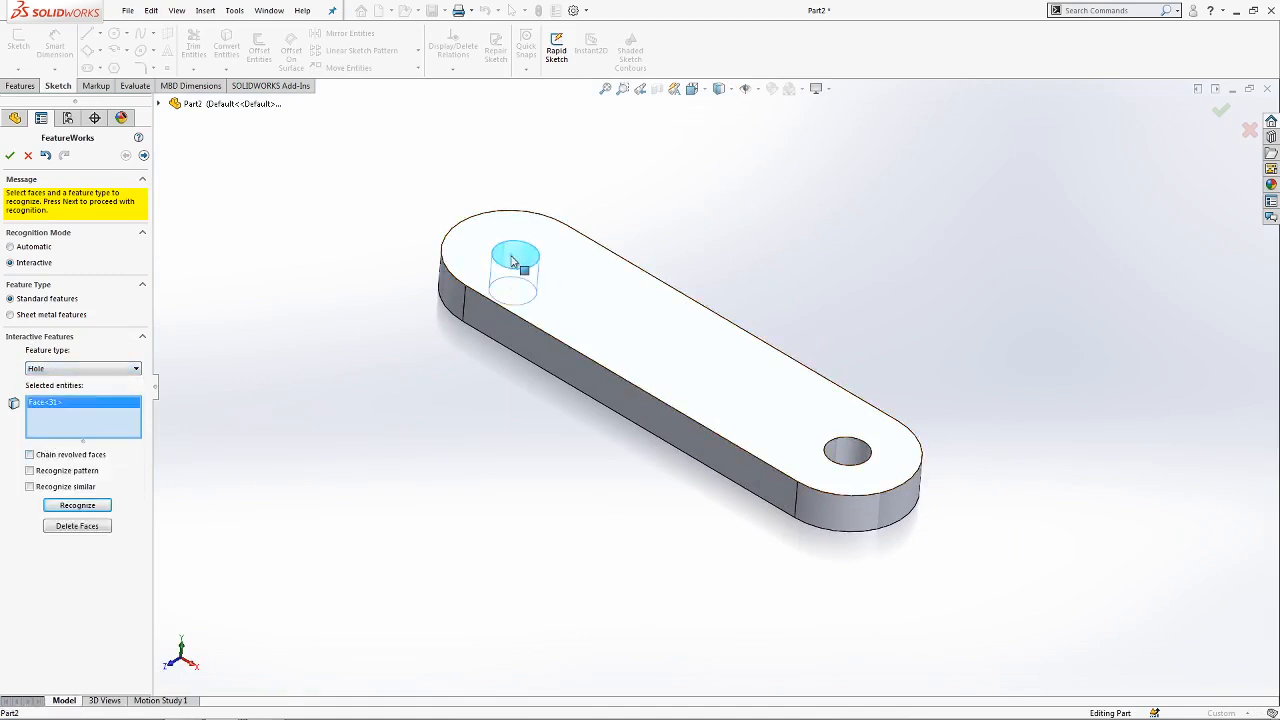
click(85, 505)
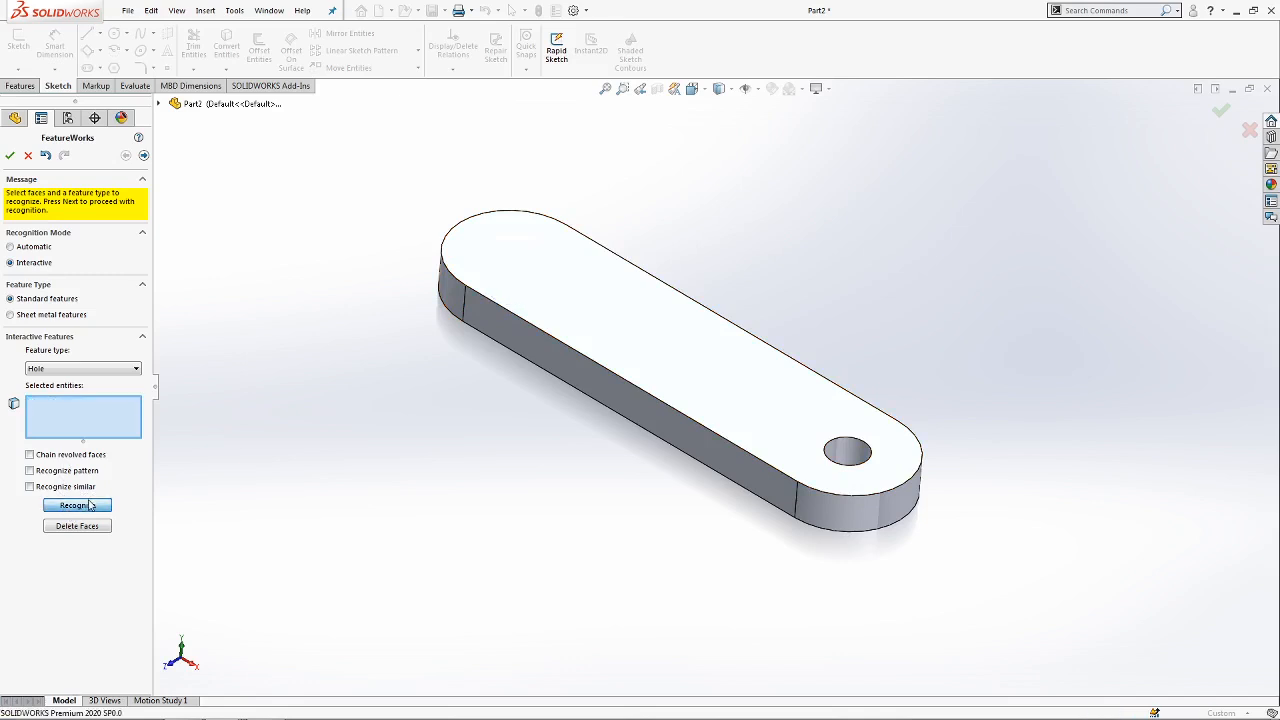
click(847, 460)
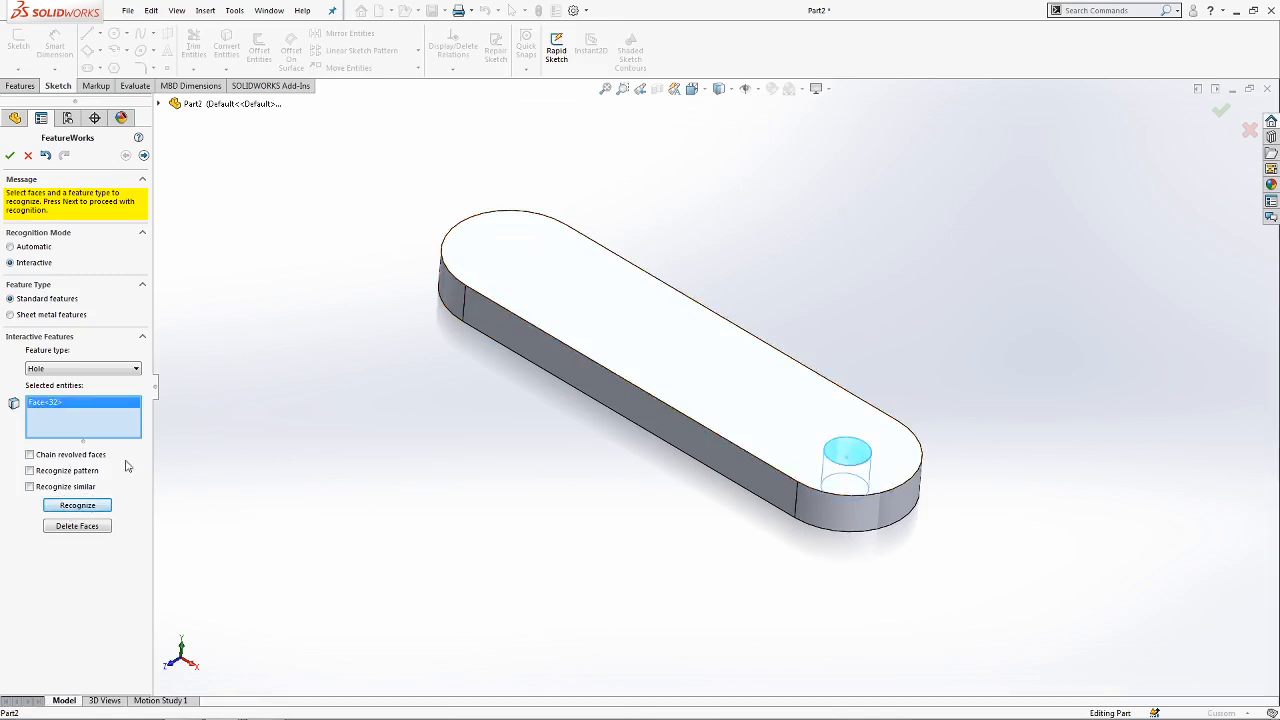
click(48, 507)
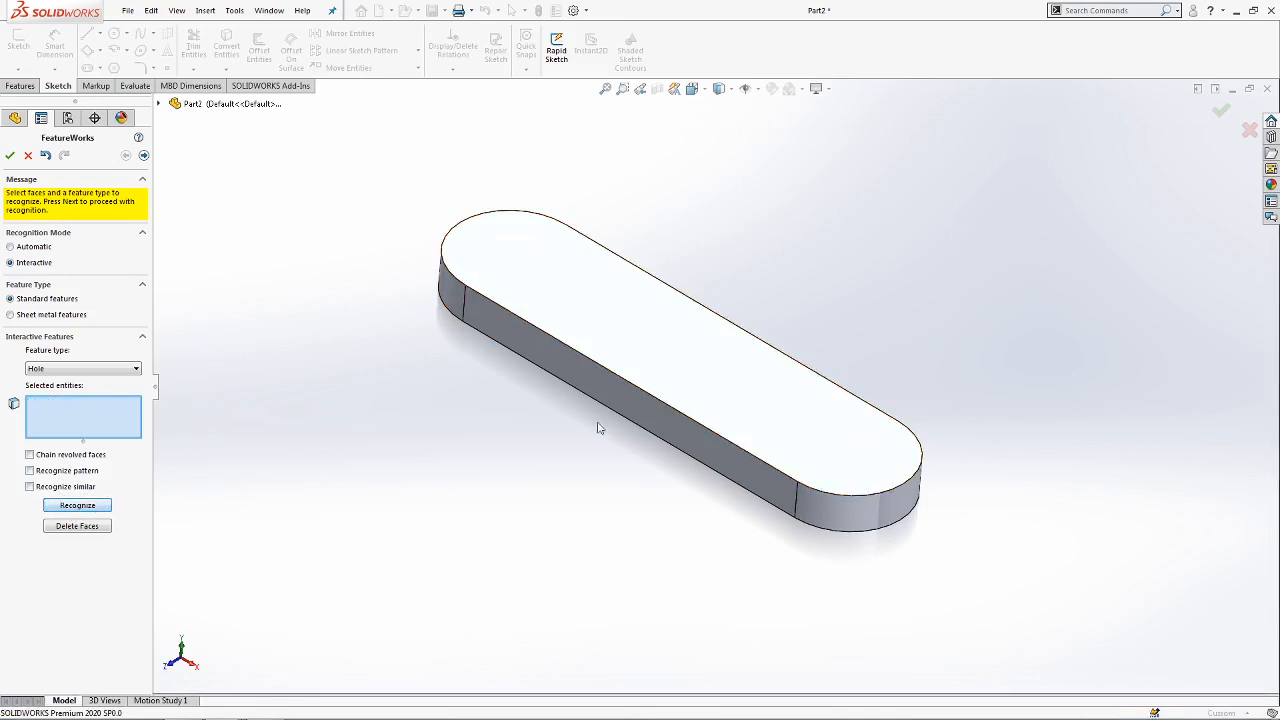
Set the feature type to Boss Extrude and select the base plate's top face.
middle_drag(629, 320, 568, 315)
click(66, 370)
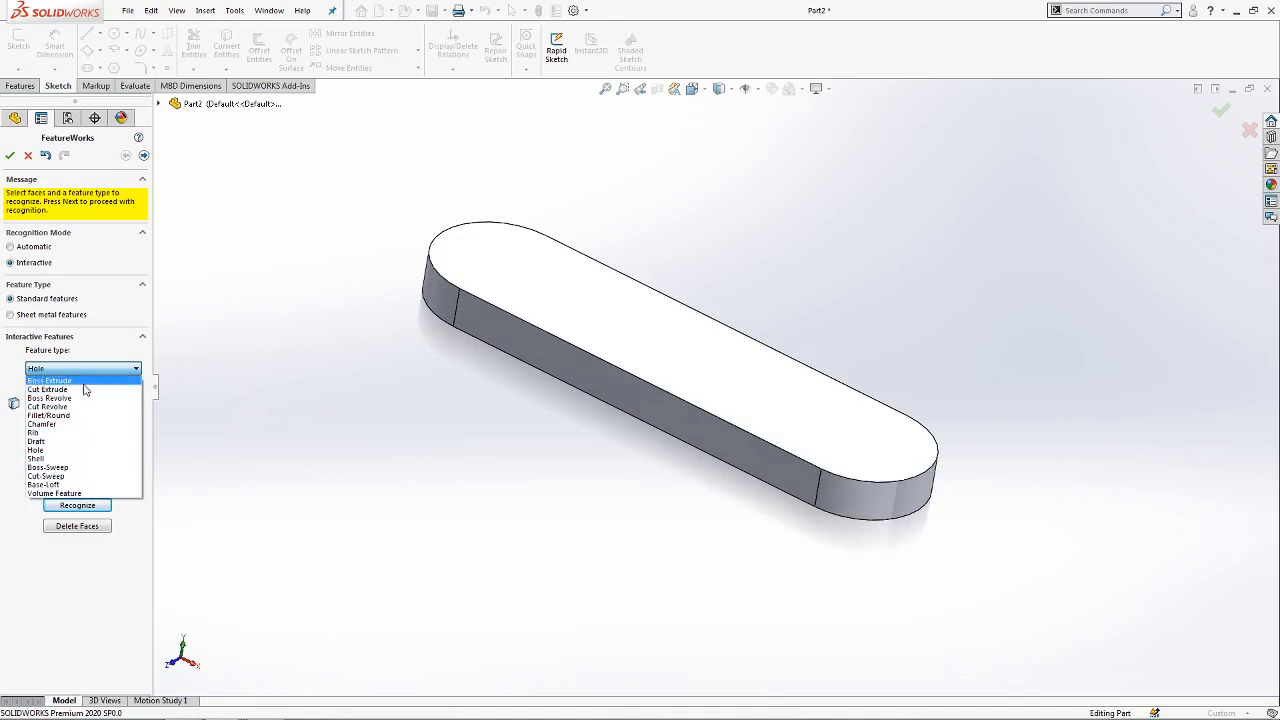
click(85, 381)
click(600, 350)
middle_drag(606, 346, 557, 250)
Clear the selected entities and set the base plate's bottom face as the up-to face.
click(110, 474)
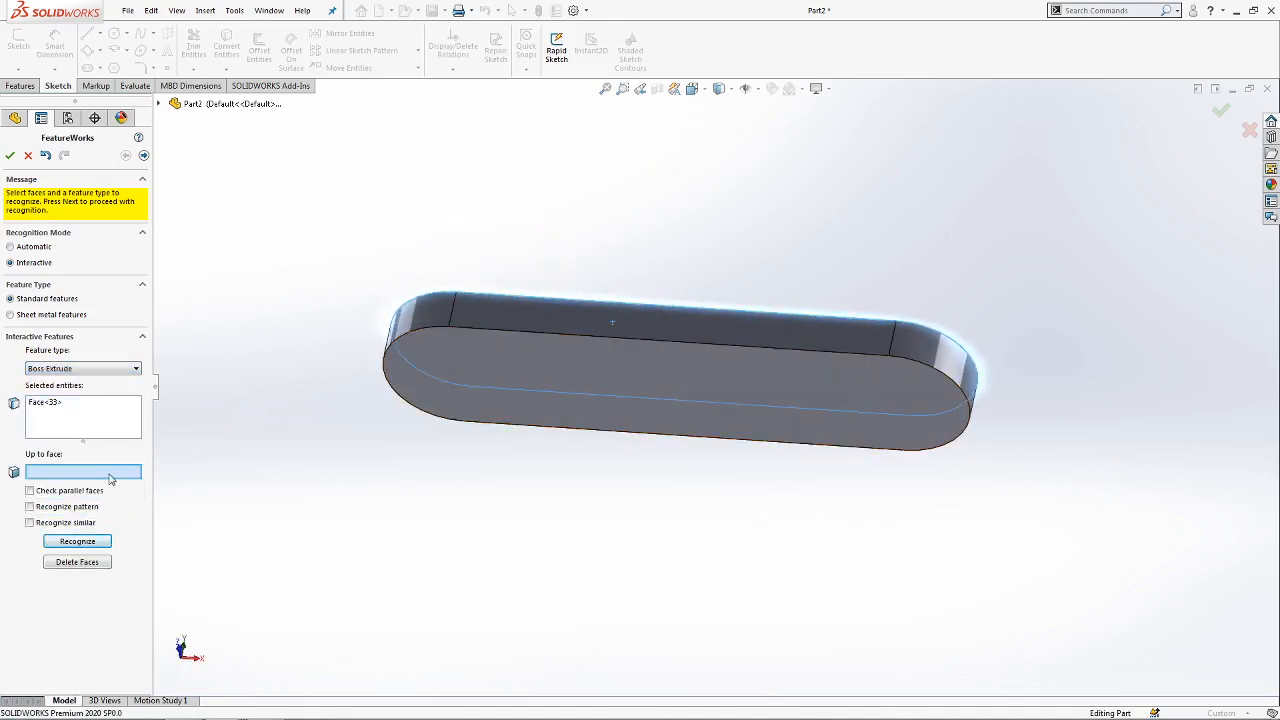
middle_drag(300, 437, 7, 377)
right_click(62, 405)
click(88, 415)
click(83, 472)
middle_drag(569, 398, 370, 430)
click(566, 368)
Reselect the base plate's top face as the extrude entity and recognize the boss extrude.
click(77, 411)
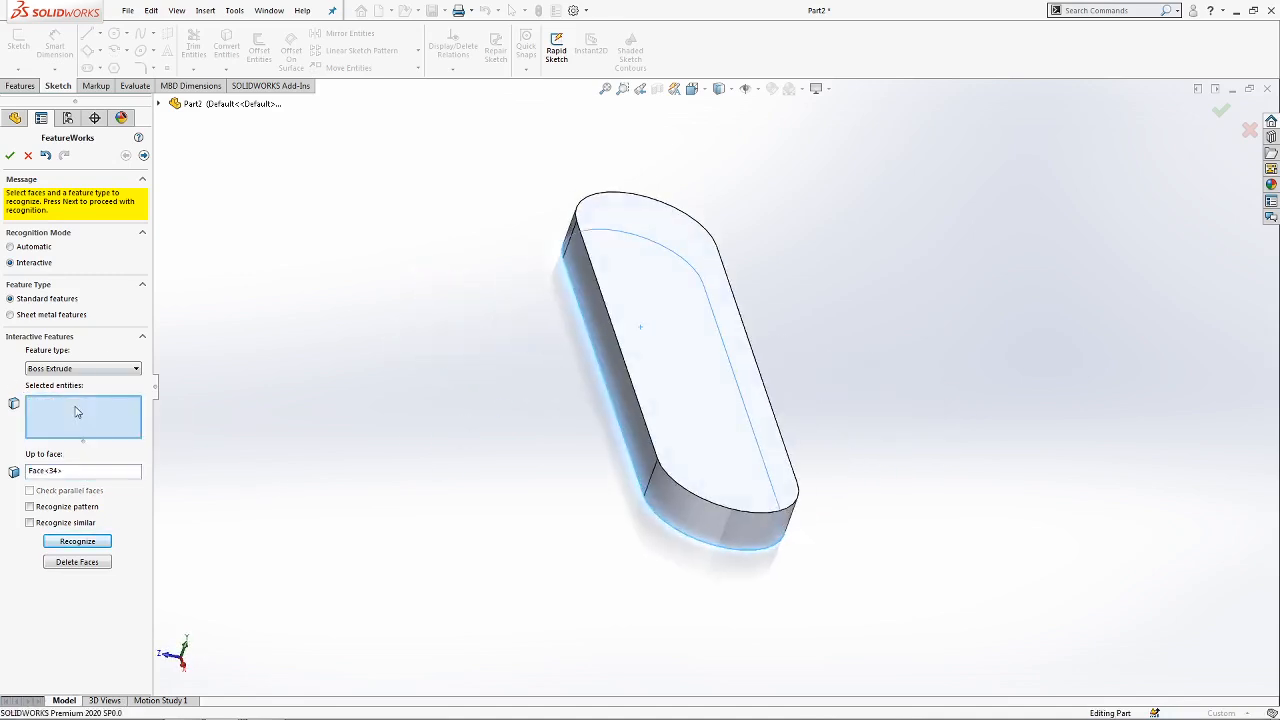
click(656, 283)
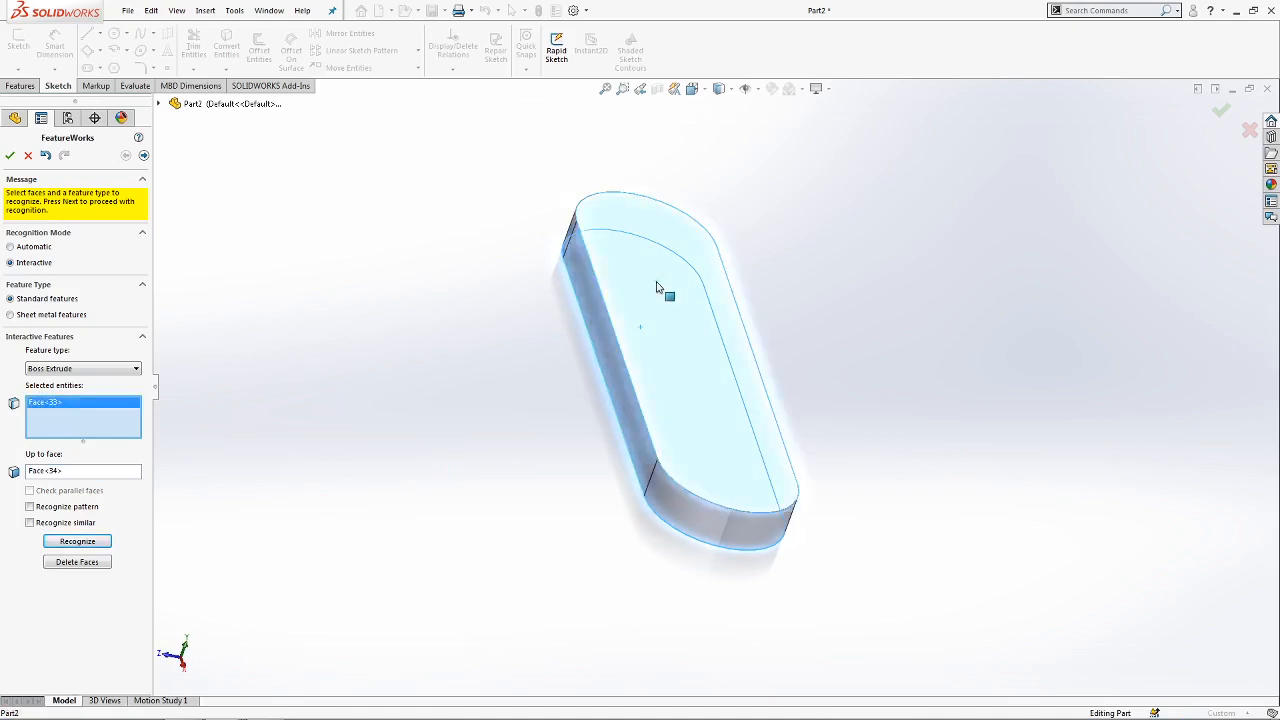
click(91, 541)
middle_drag(498, 407, 772, 411)
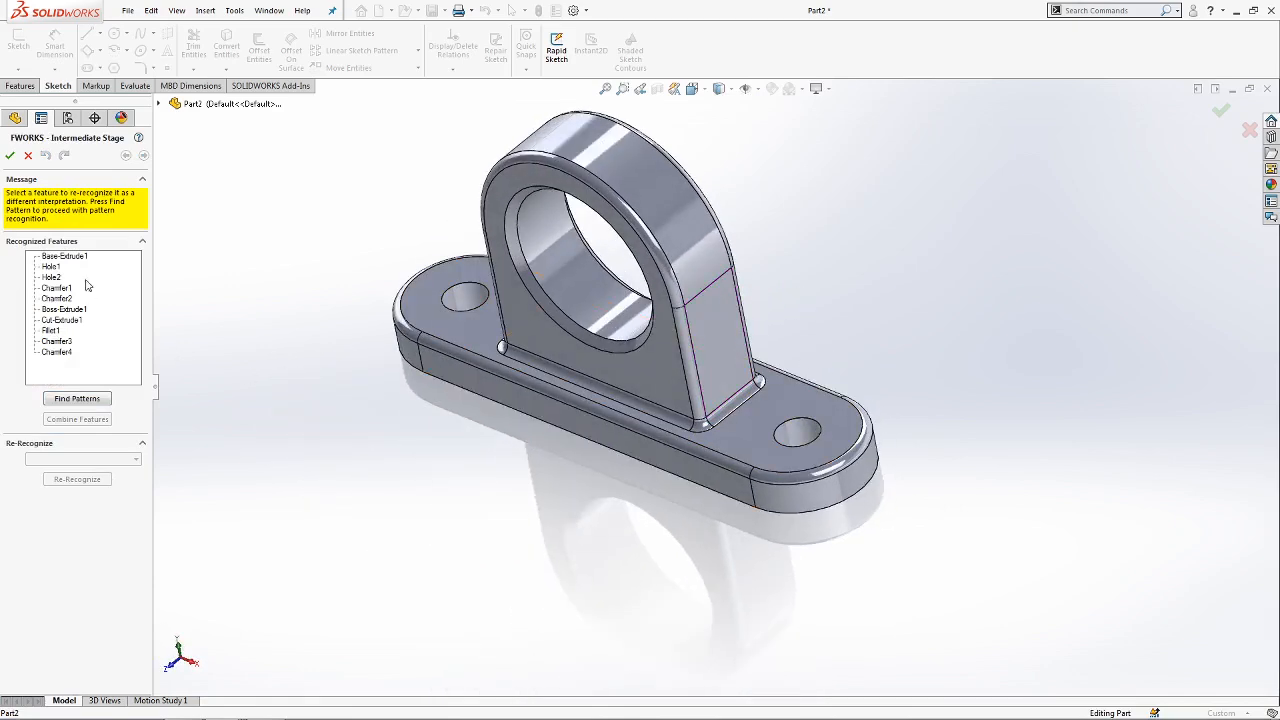
Examine the recognized features one by one, from the base extrude and holes to the fillet and chamfers, by highlighting each on the model.
click(63, 257)
click(55, 267)
click(55, 288)
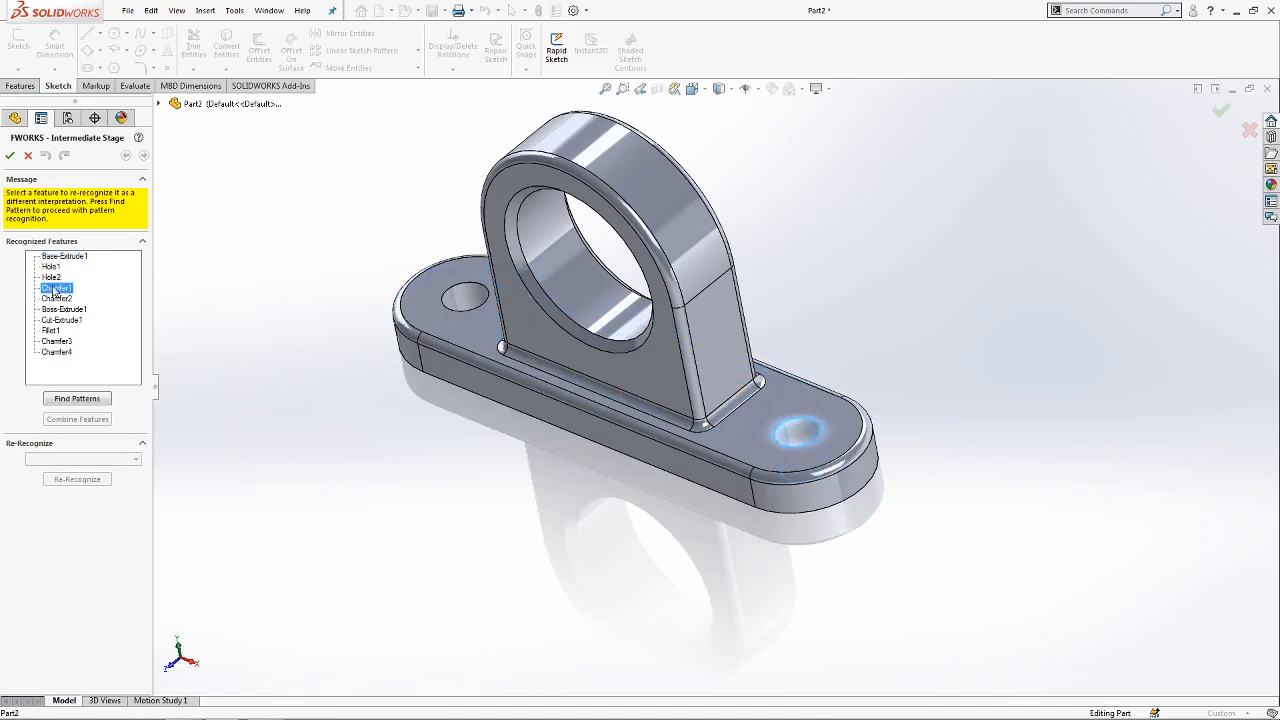
click(51, 277)
click(56, 298)
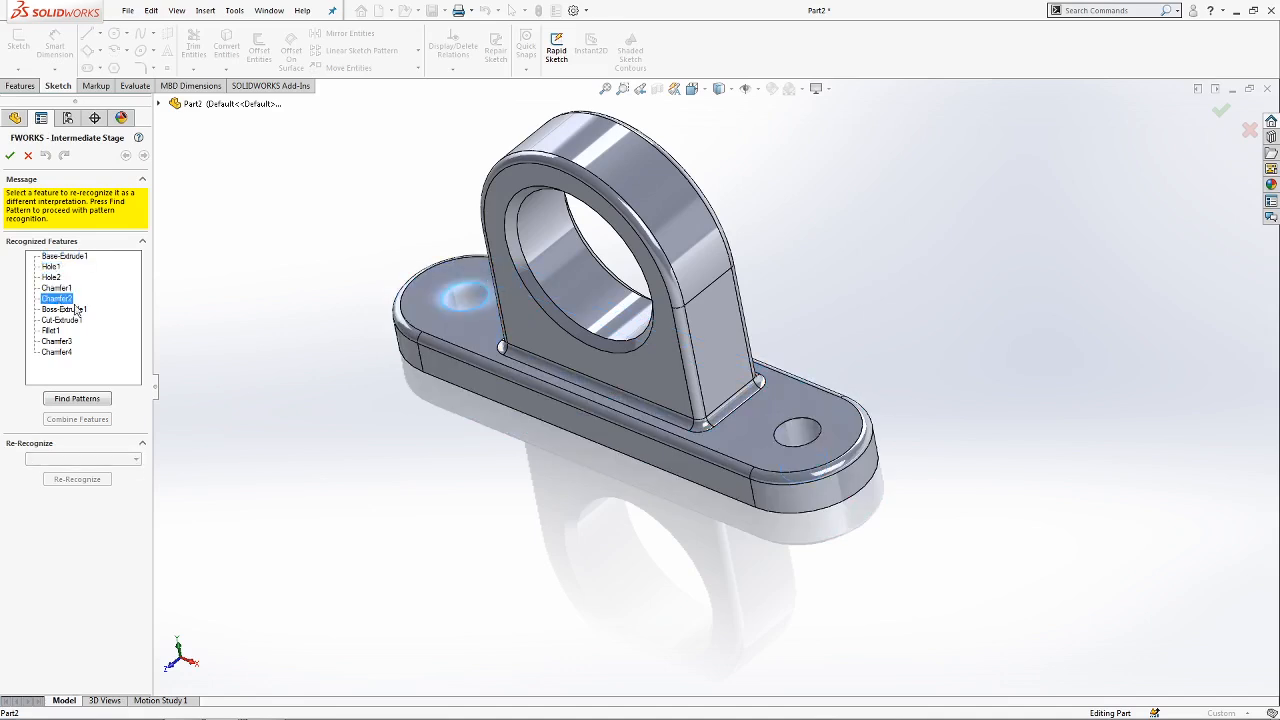
click(63, 310)
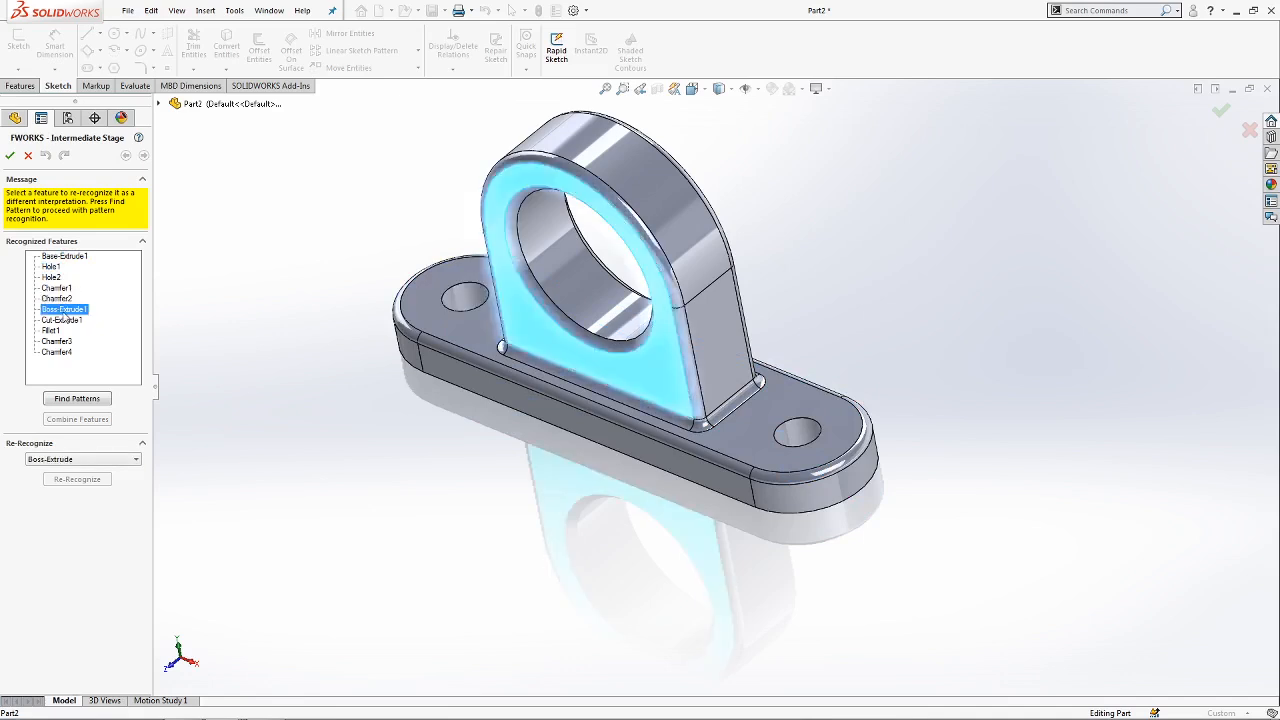
click(61, 320)
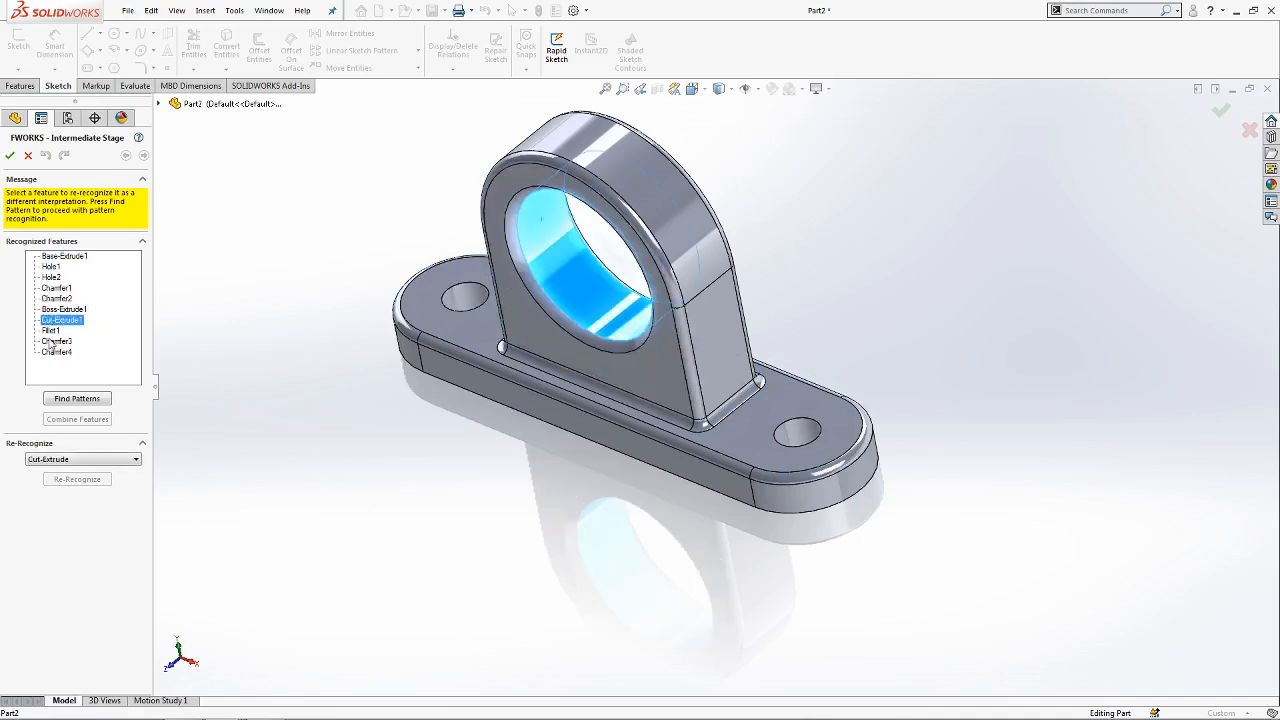
click(62, 331)
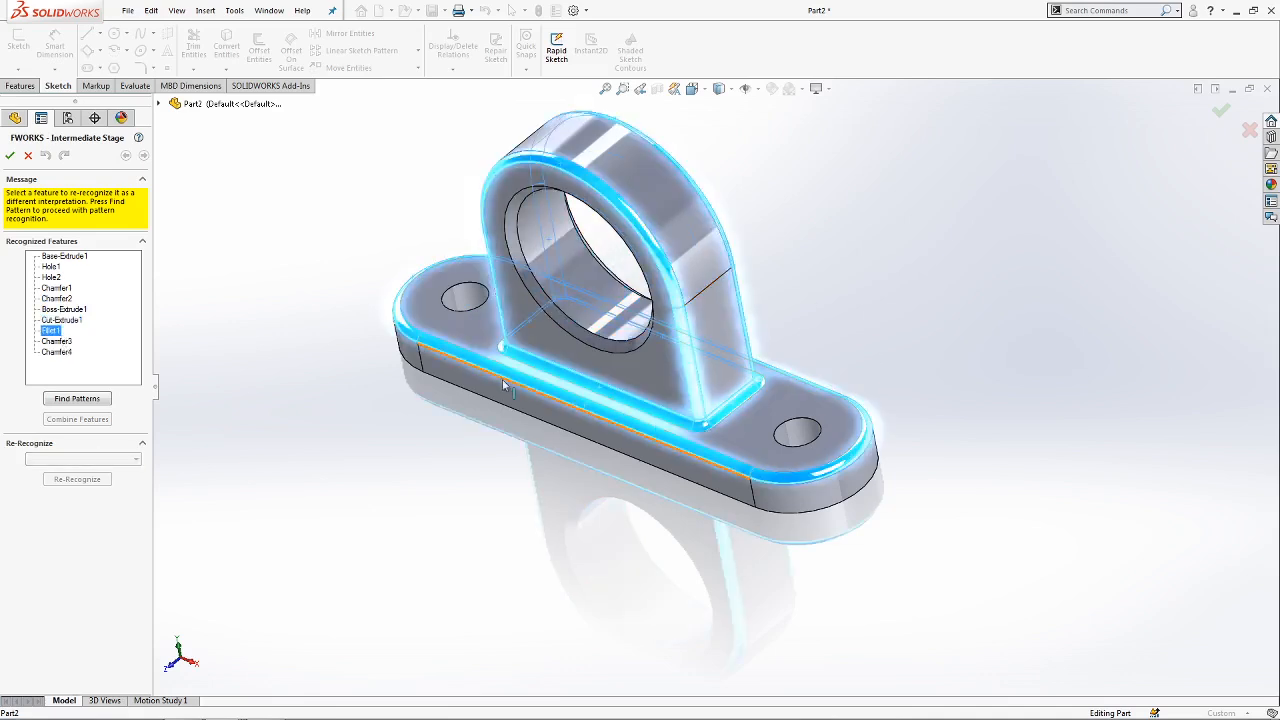
click(64, 353)
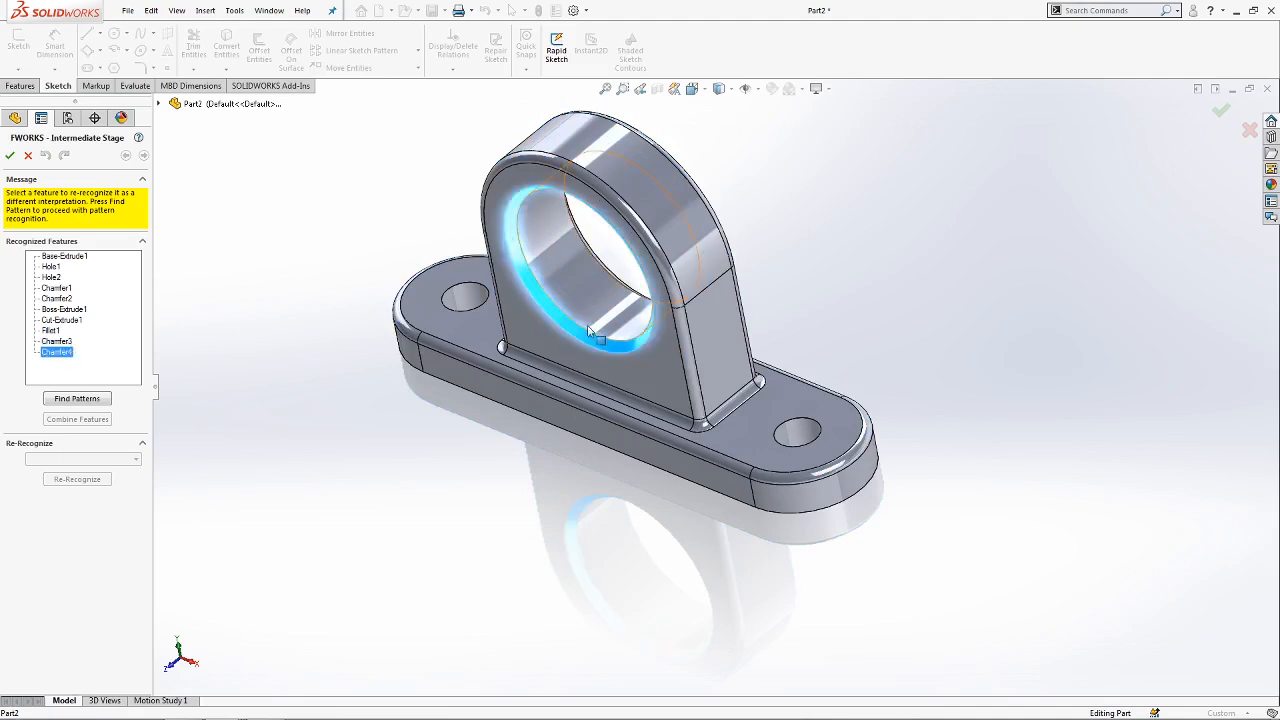
Combine the two chamfers on the front and back edges of the large bore into one chamfer feature.
middle_drag(584, 245, 609, 274)
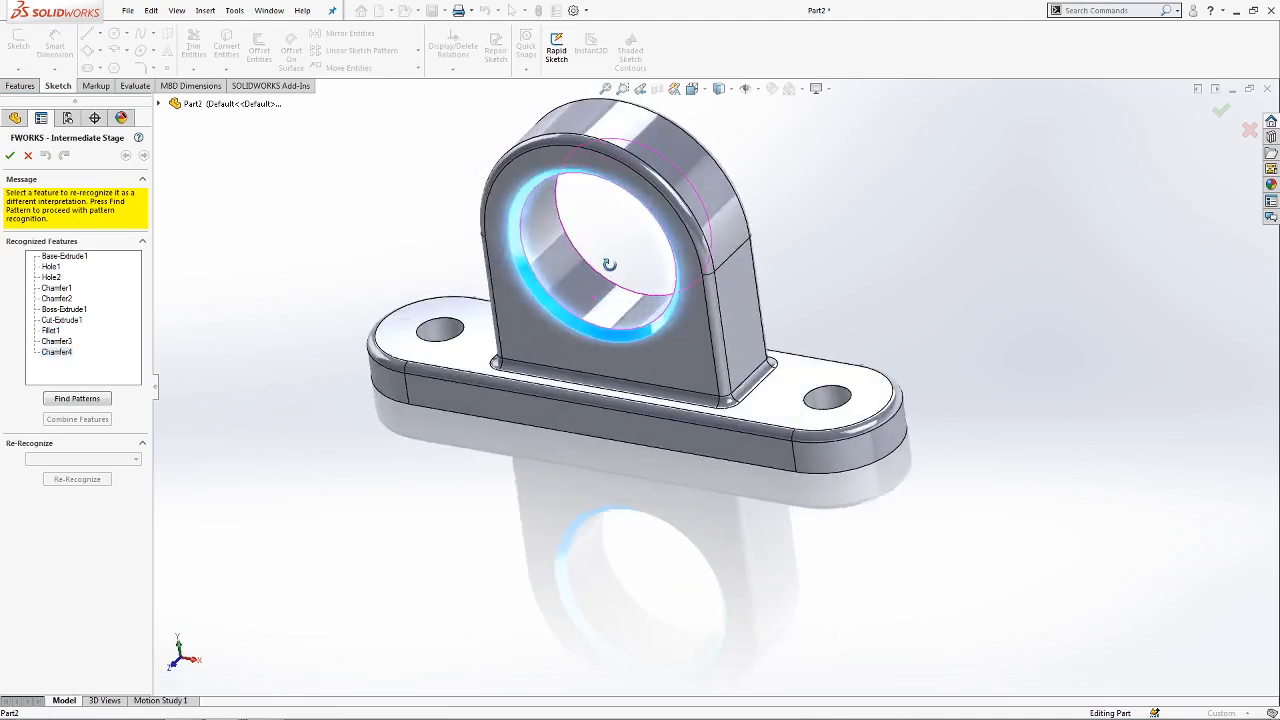
middle_drag(446, 191, 414, 191)
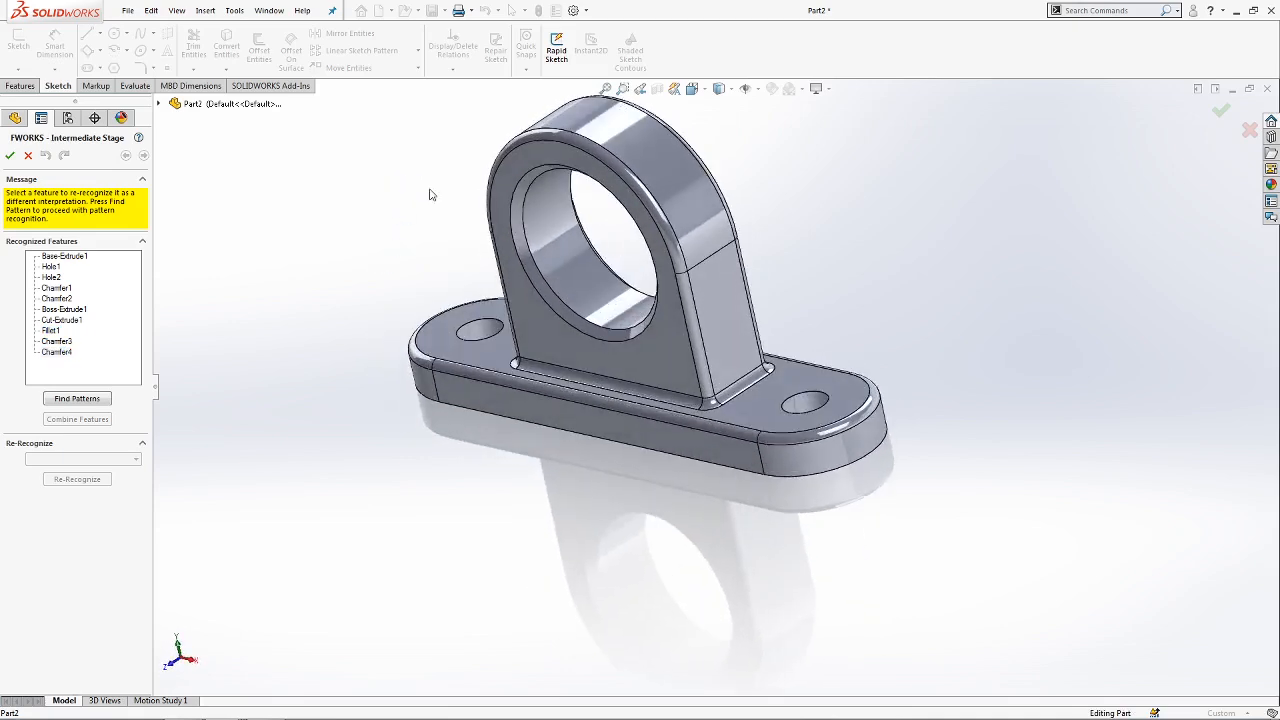
middle_drag(516, 212, 740, 150)
middle_drag(684, 264, 728, 112)
scroll(568, 227, down, 4)
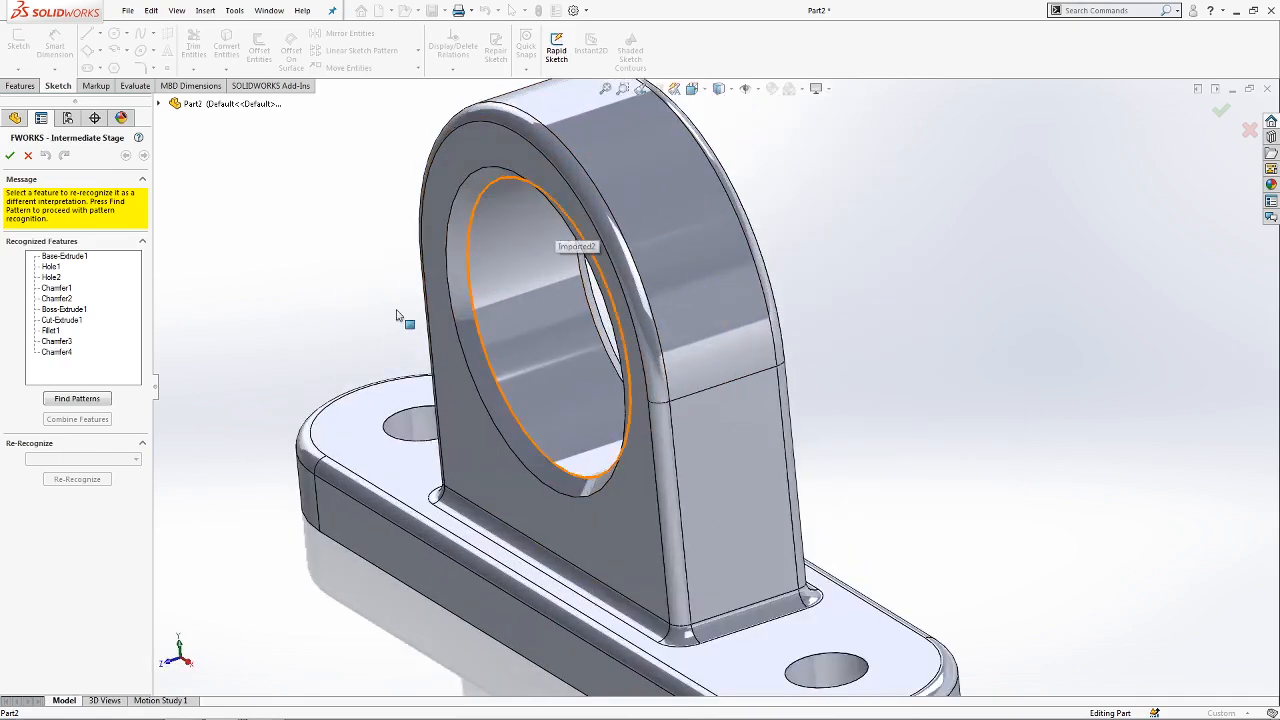
click(60, 342)
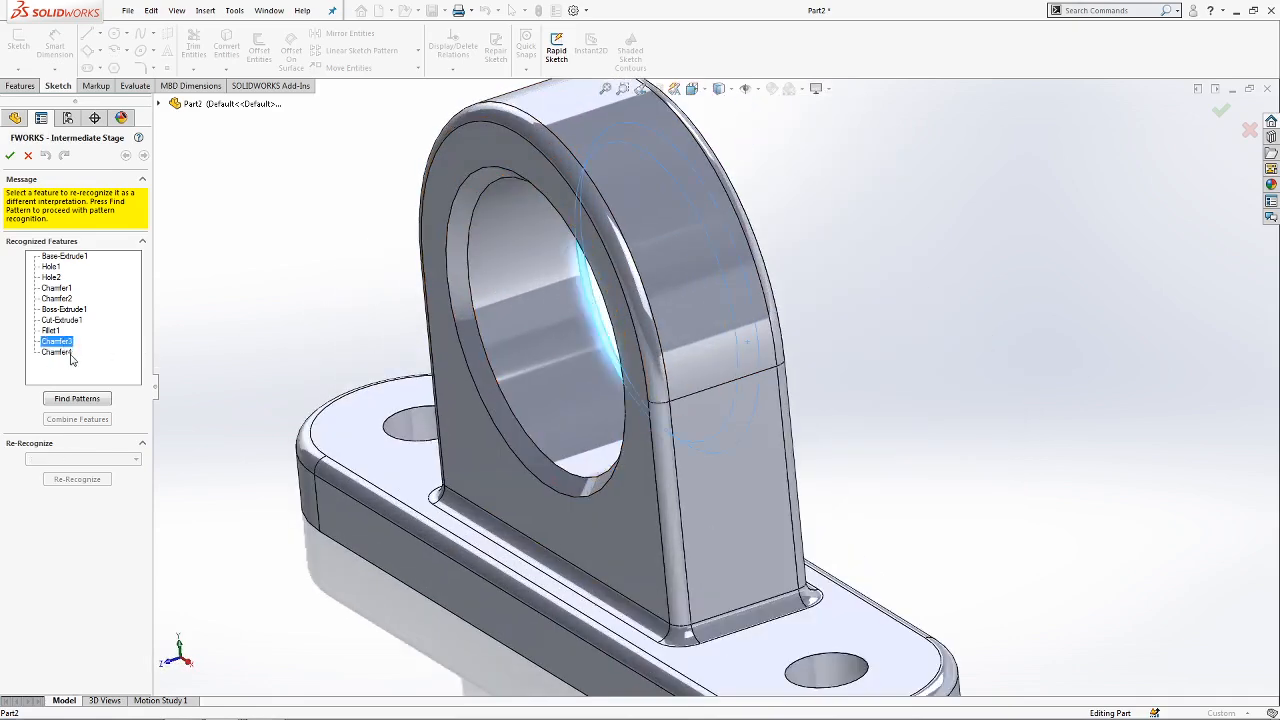
ctrl+click(68, 352)
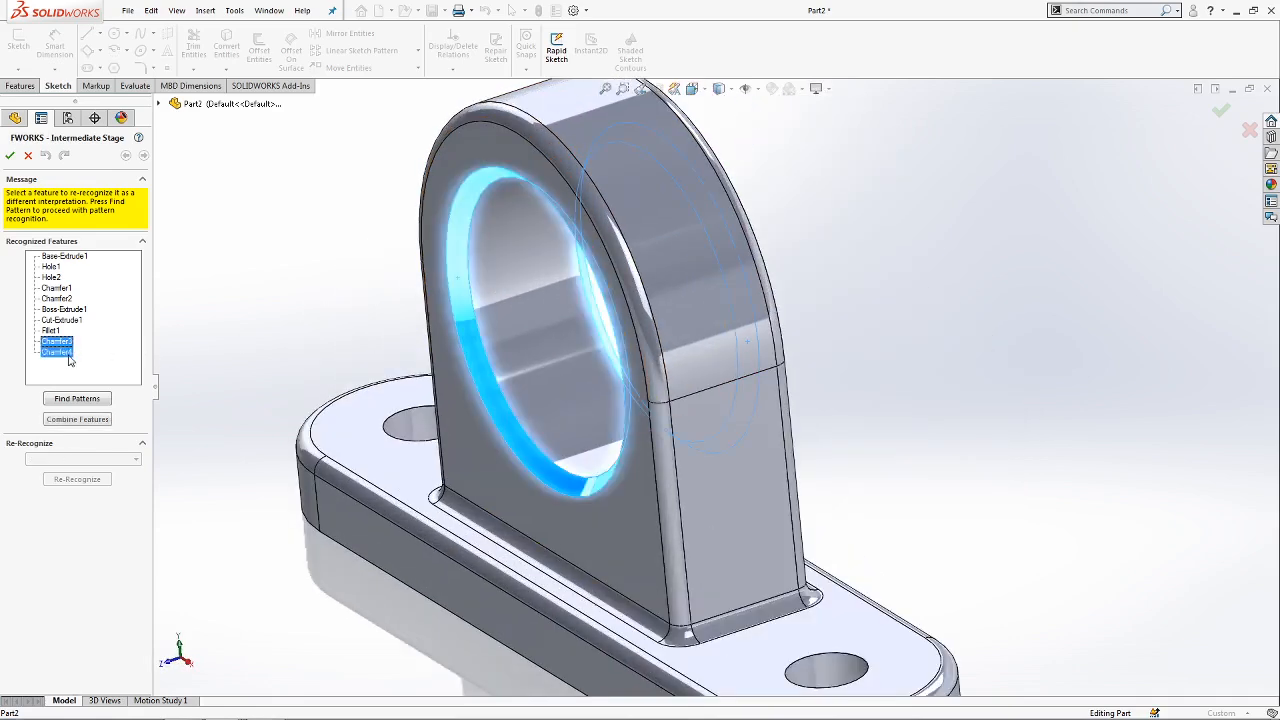
click(77, 419)
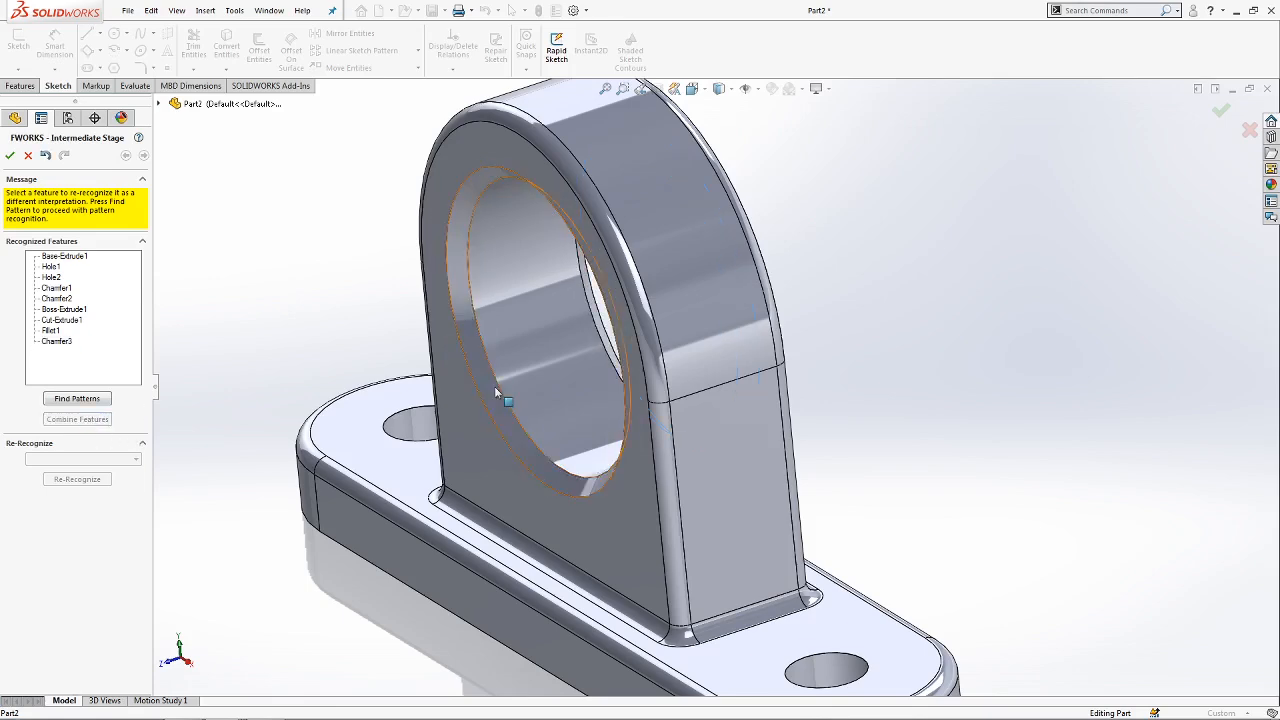
Combine the chamfers of the two base plate holes into one chamfer feature.
scroll(485, 379, up, 3)
mouse_move(490, 383)
middle_down()
mouse_move(420, 400)
mouse_move(487, 377)
middle_up()
mouse_move(586, 373)
middle_down()
mouse_move(500, 383)
mouse_move(585, 370)
middle_up()
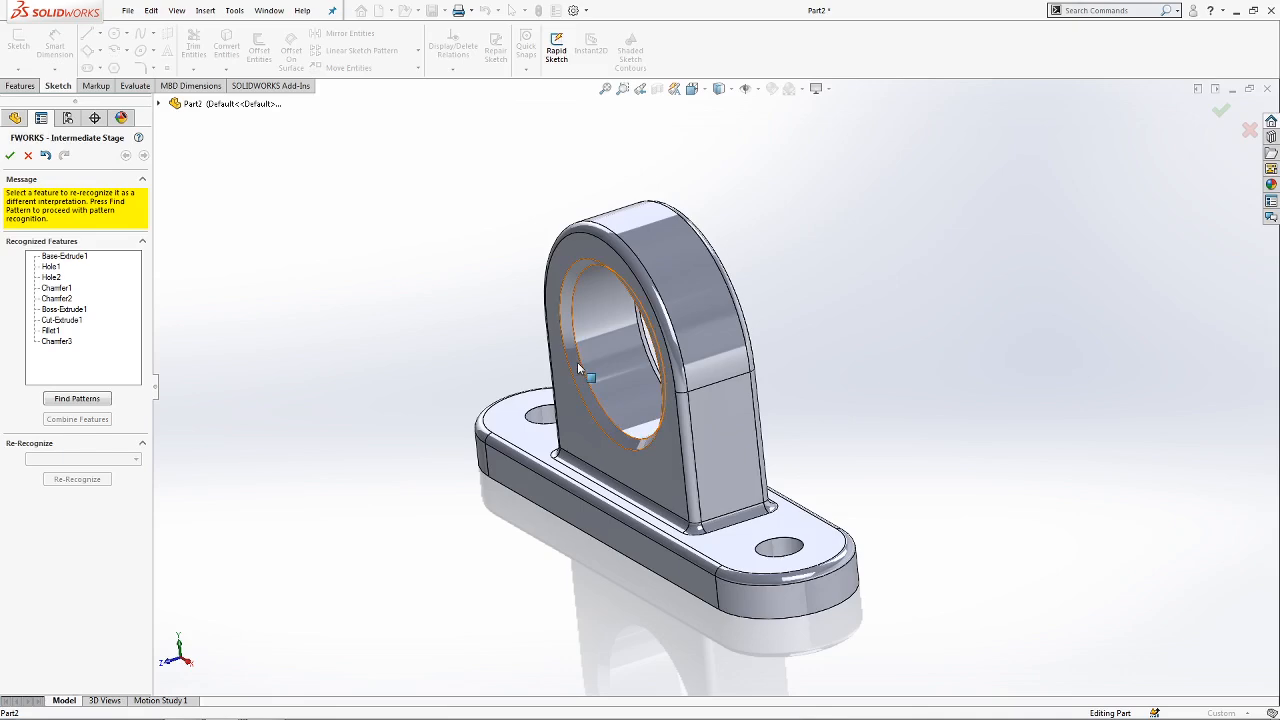
scroll(570, 352, down, 3)
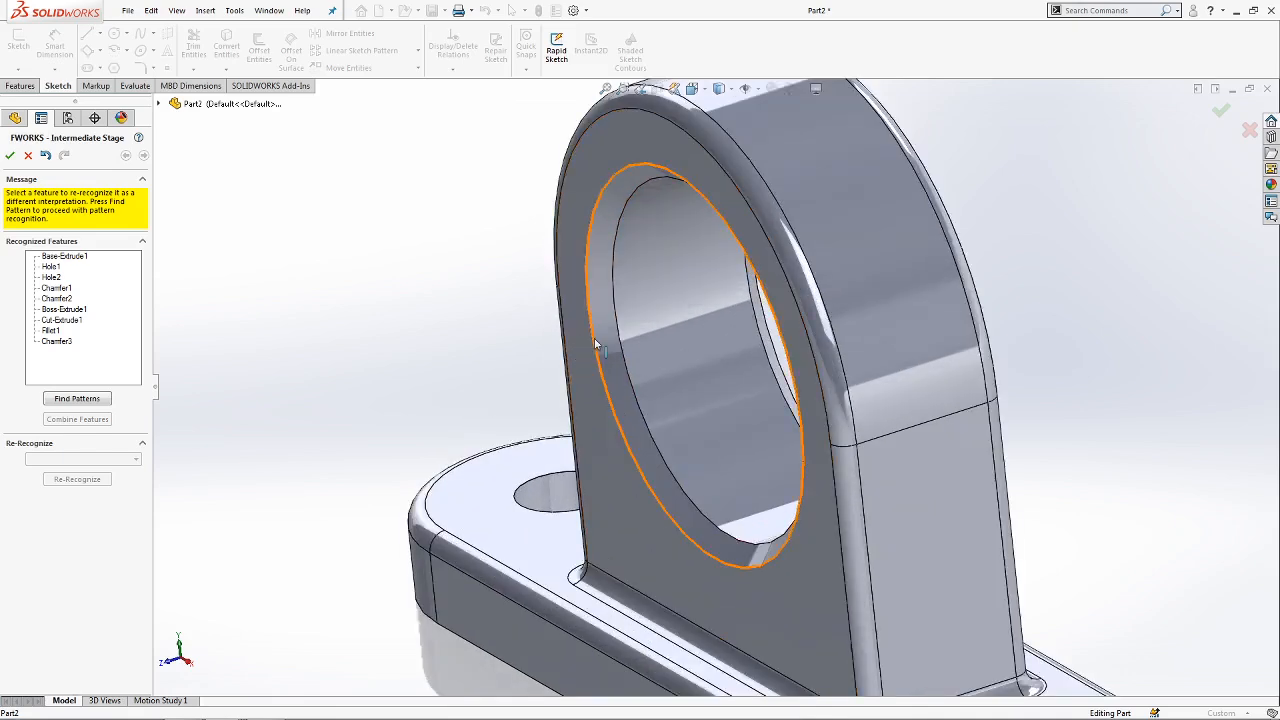
scroll(600, 333, up, 3)
middle_drag(600, 333, 650, 393)
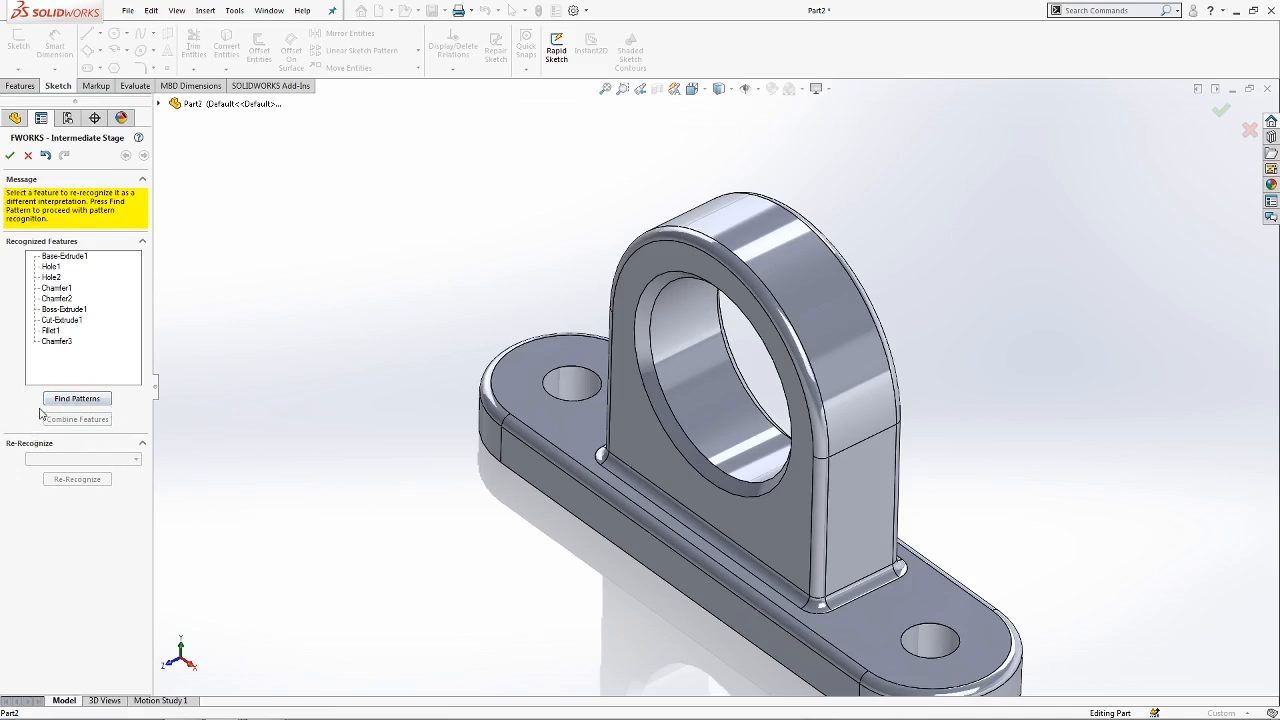
scroll(570, 385, down, 5)
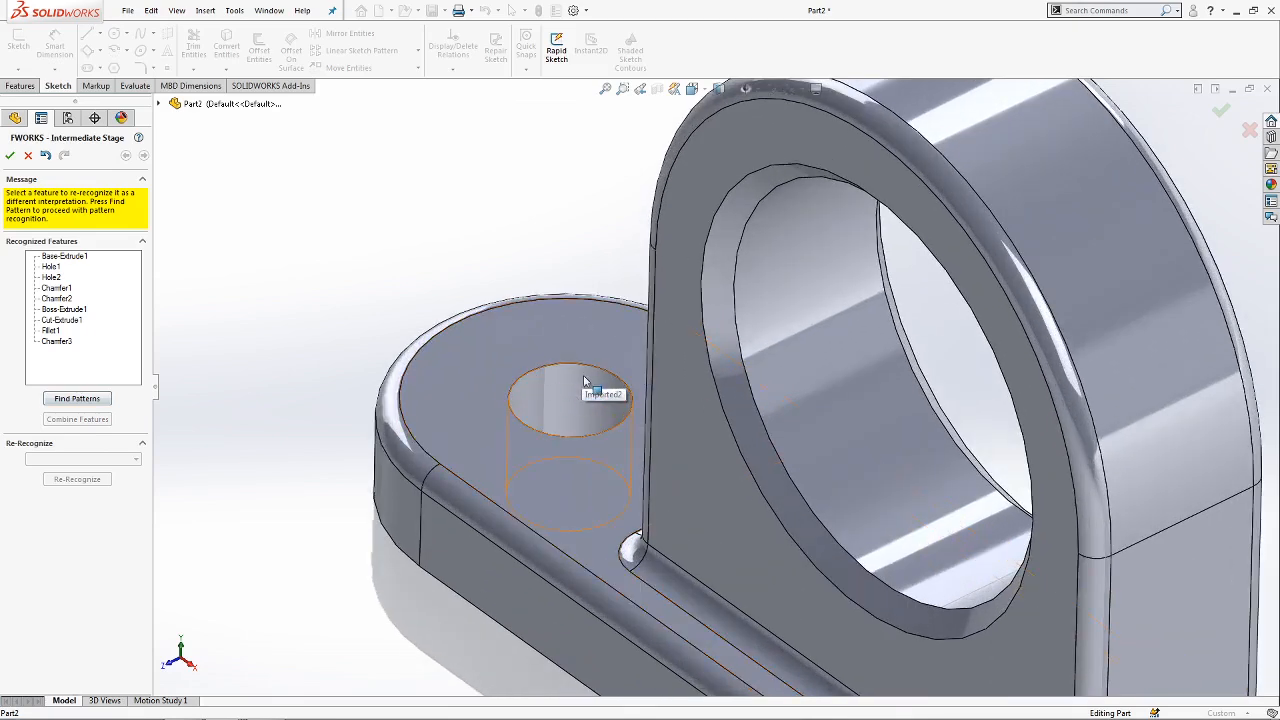
click(47, 300)
click(56, 288)
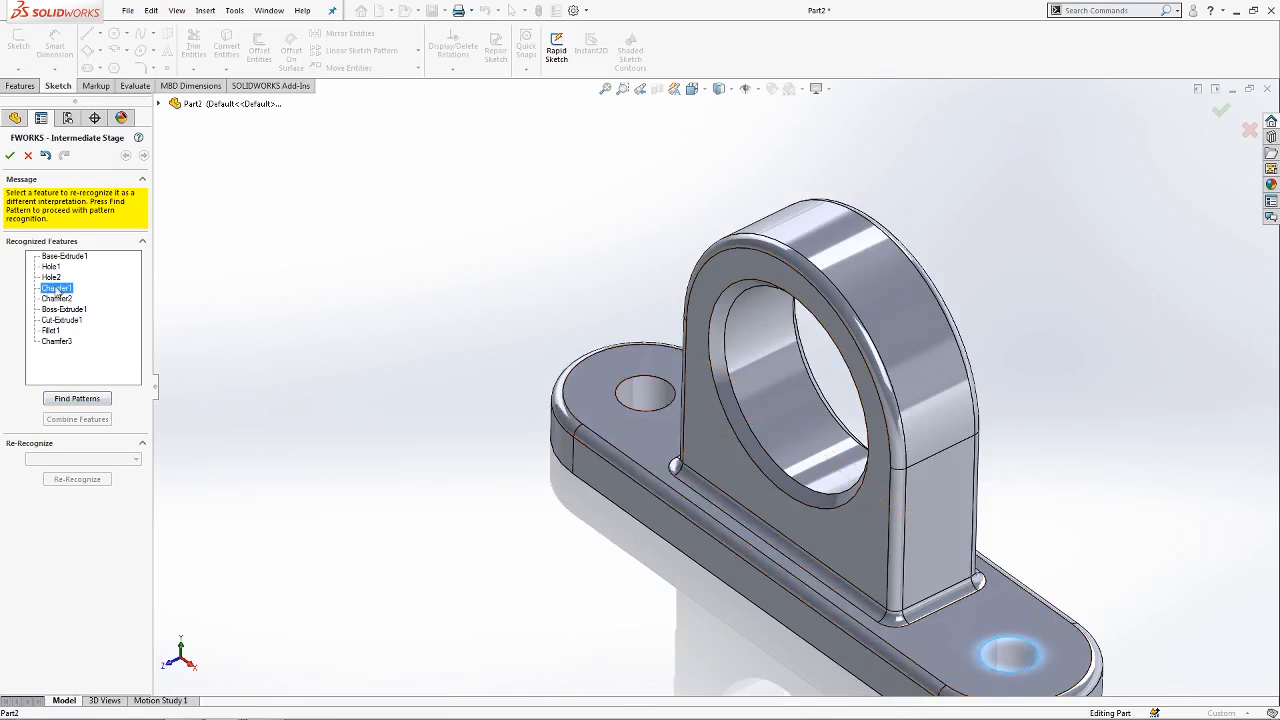
ctrl+click(56, 298)
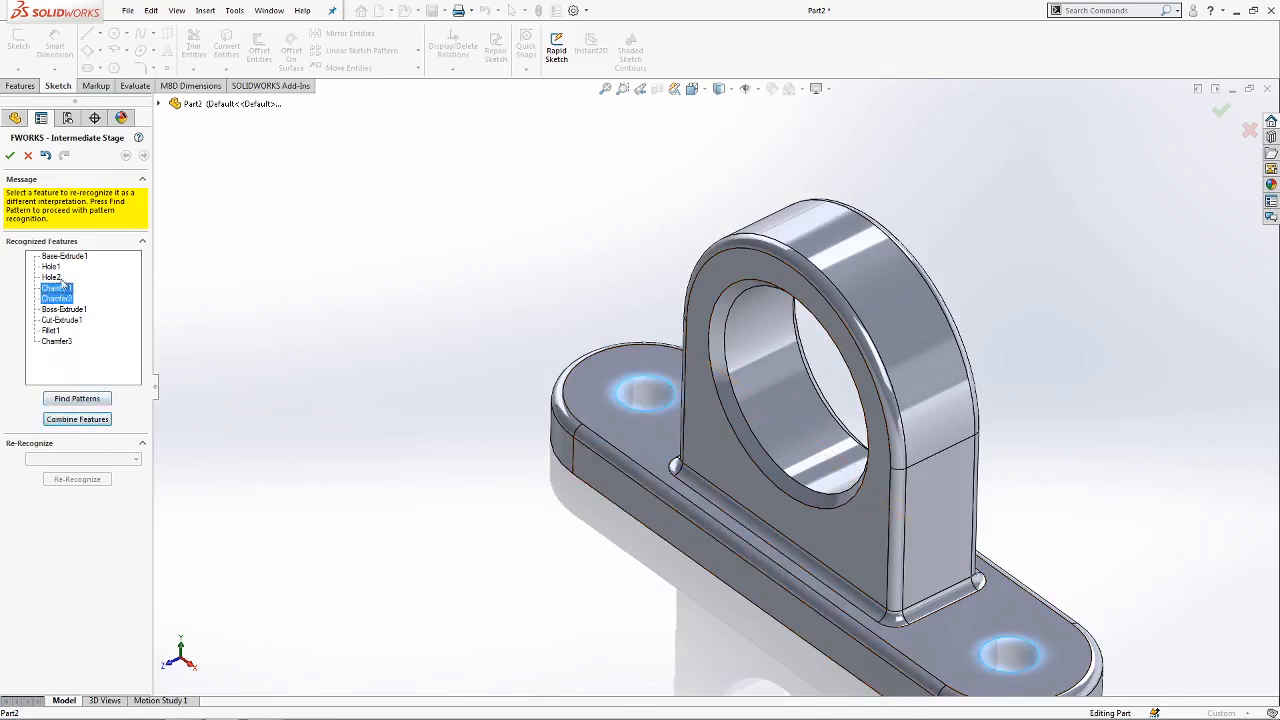
click(91, 420)
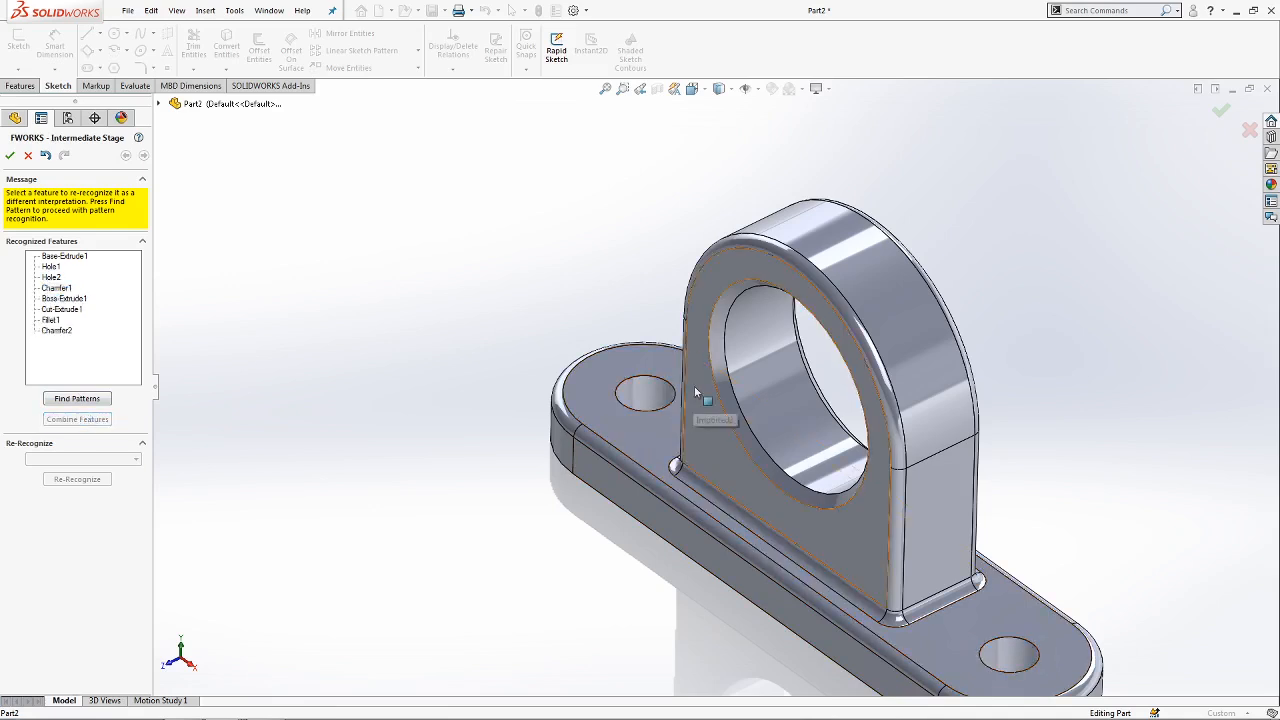
Examine the recognized features from the bore chamfer back to the hole chamfers by highlighting each on the model.
click(55, 330)
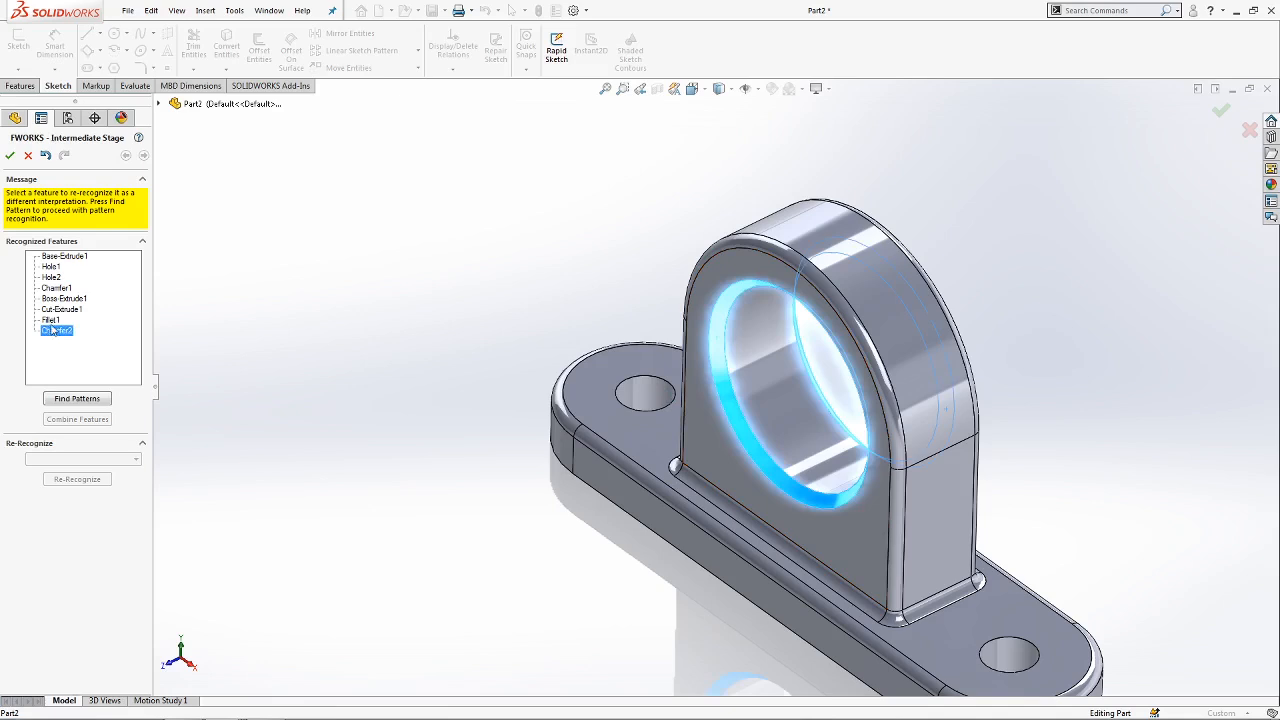
click(51, 320)
click(58, 310)
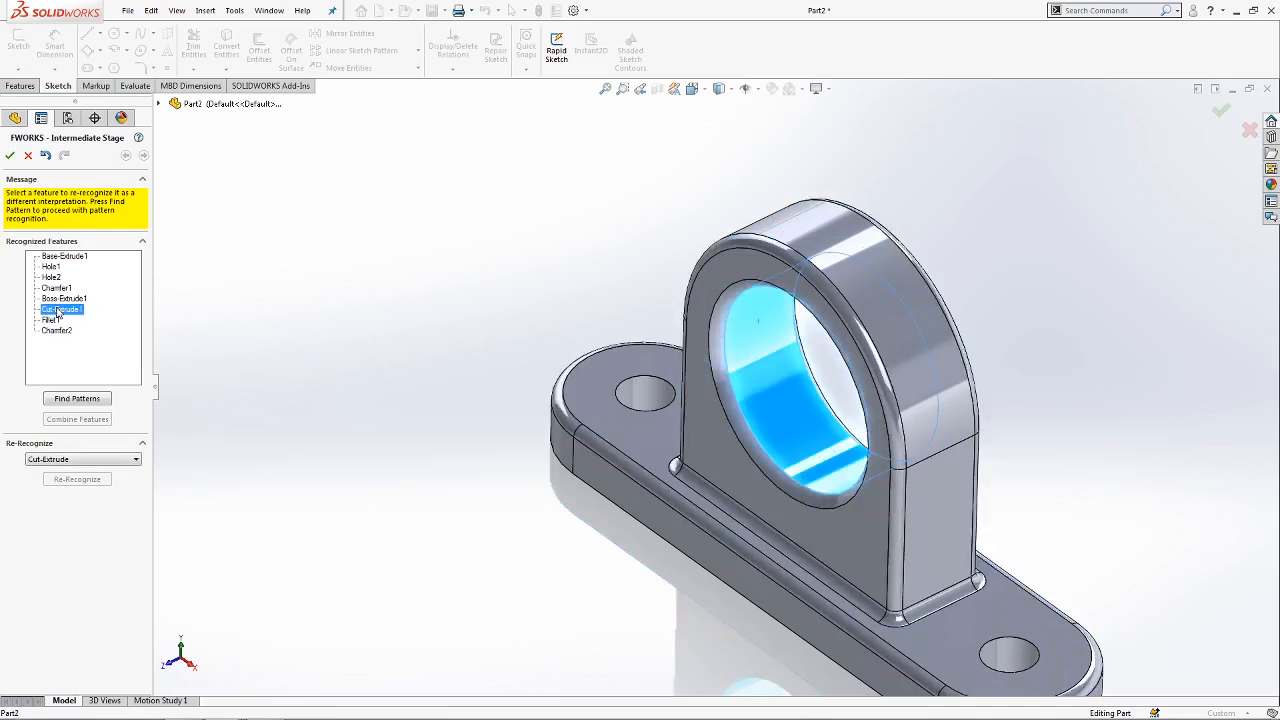
click(62, 299)
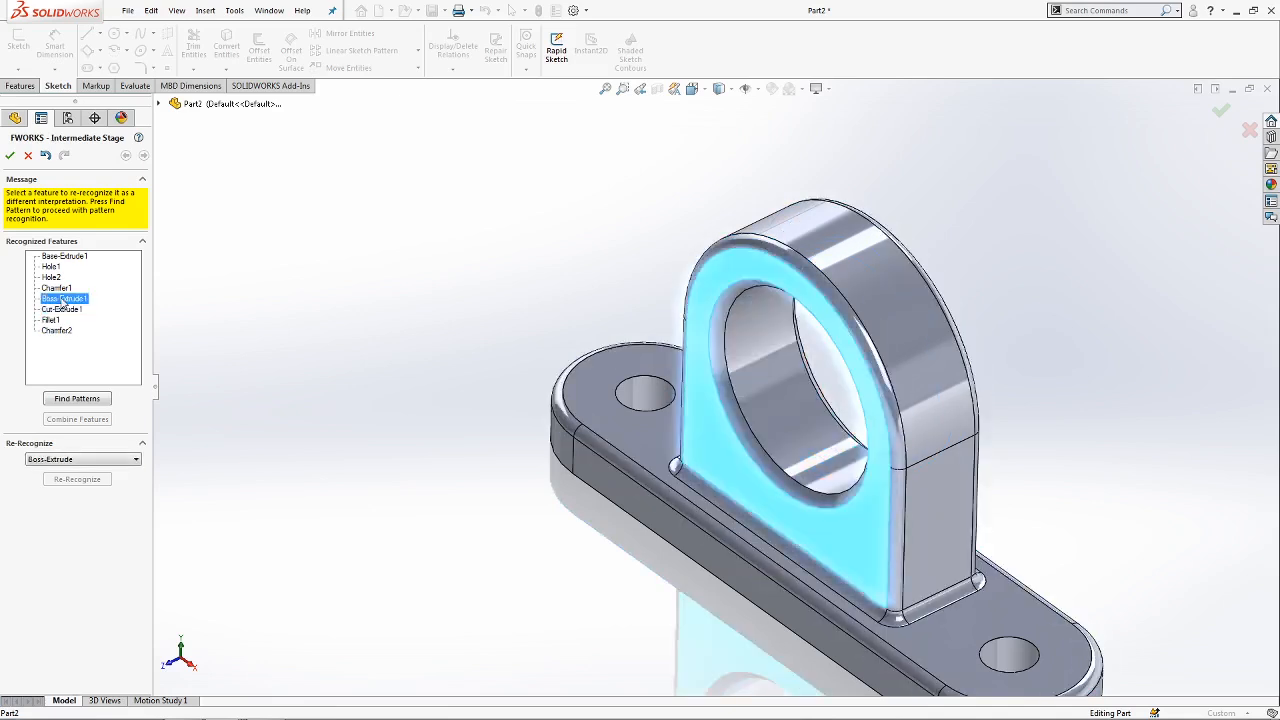
click(62, 289)
Combine the two base plate holes, Hole1 and Hole2, into one hole feature.
click(55, 278)
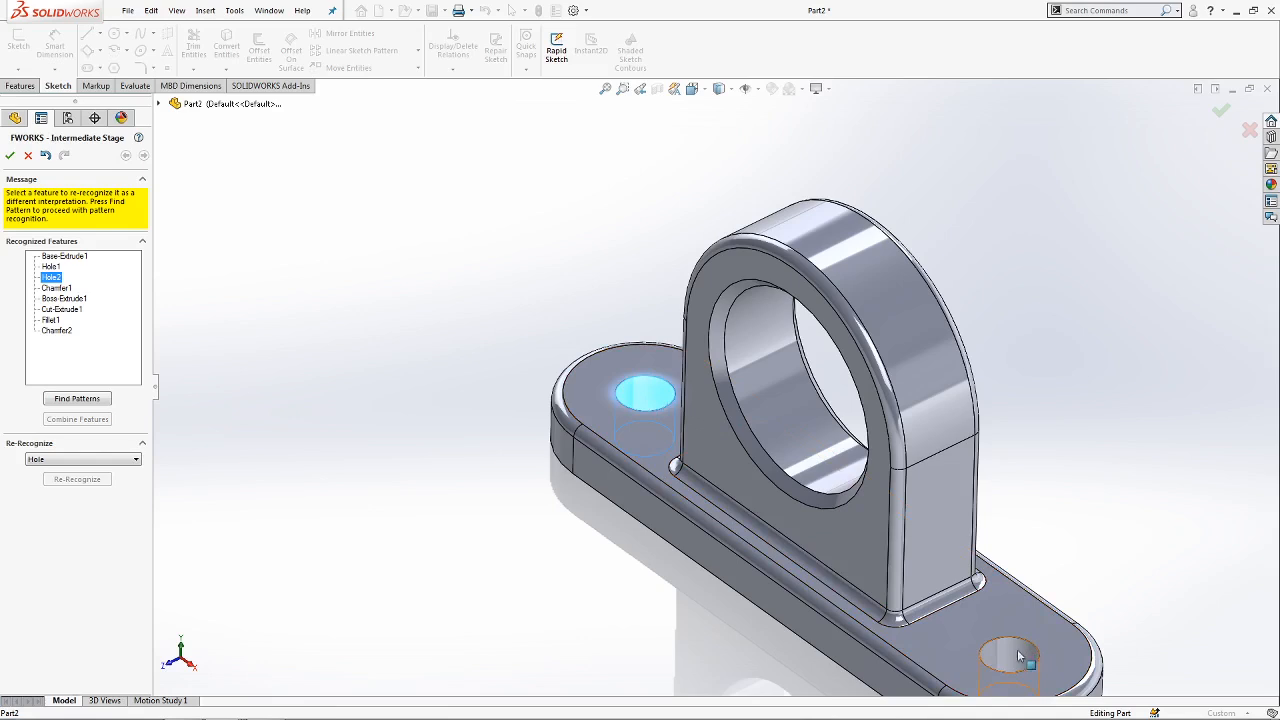
scroll(1019, 650, up, 2)
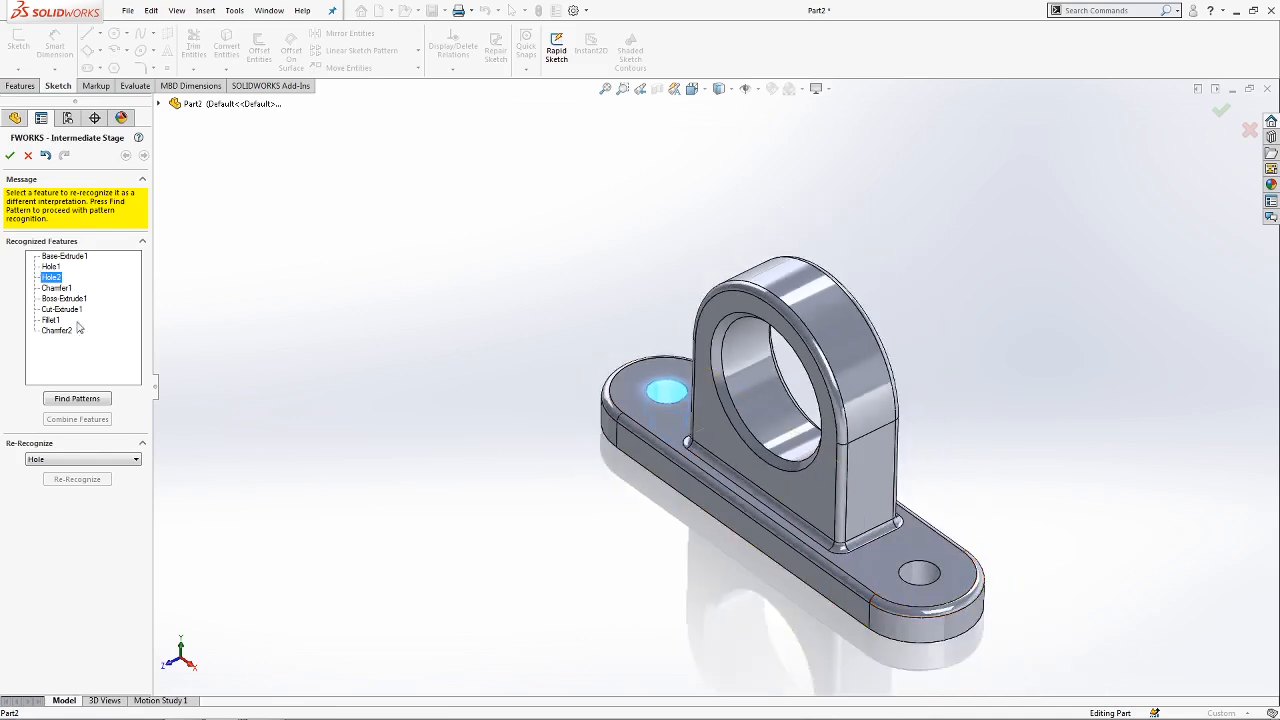
ctrl+click(50, 266)
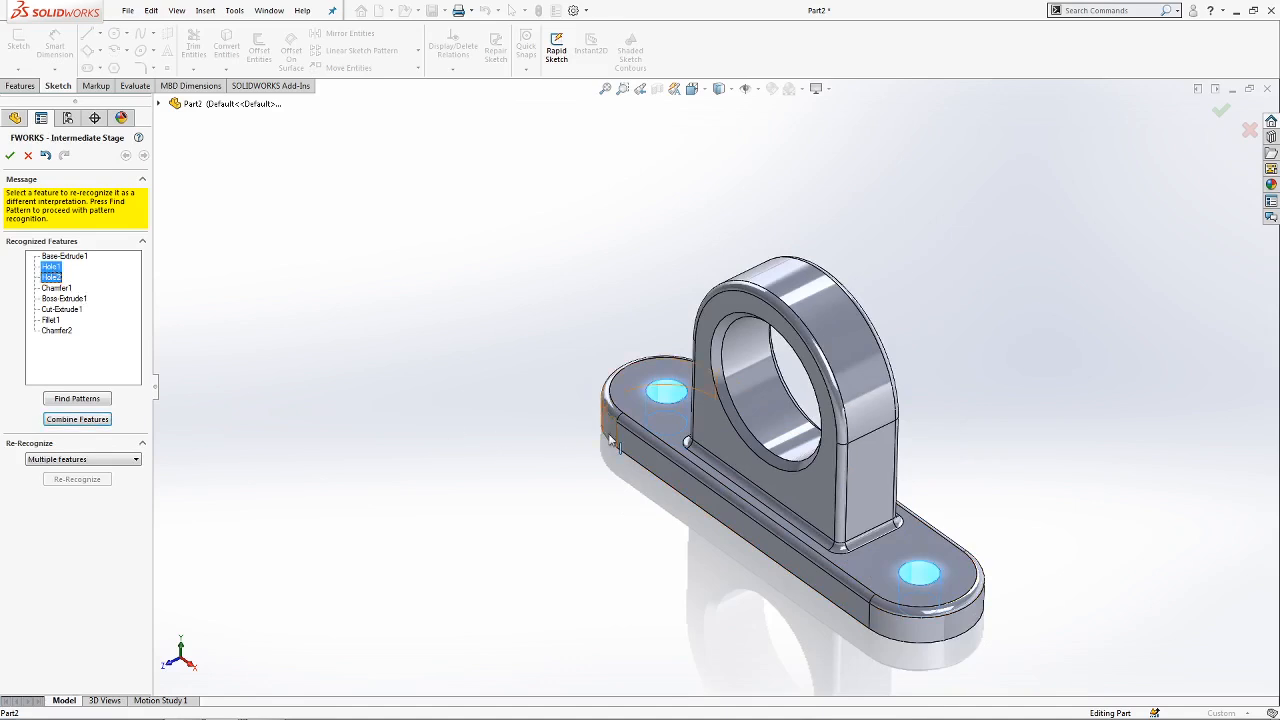
scroll(690, 455, down, 3)
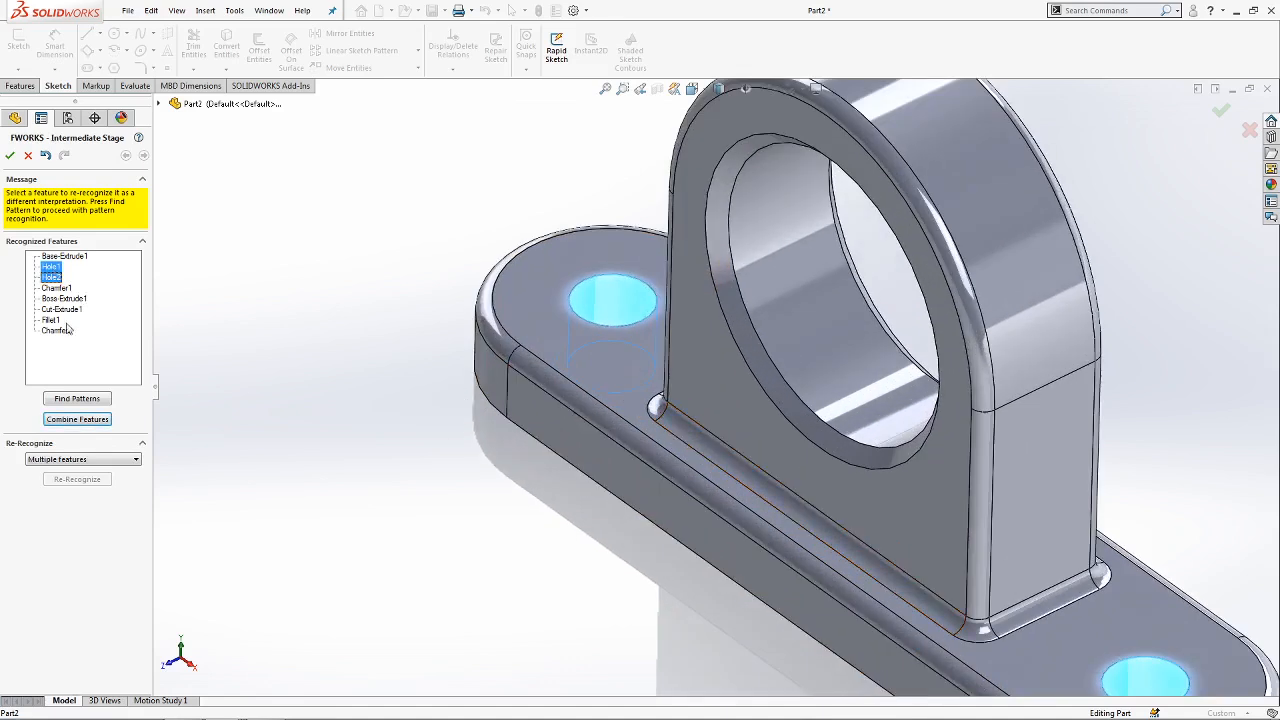
click(75, 420)
Examine the combined hole chamfers, base extrude, boss extrude, fillet and bore cut by highlighting them on the model.
click(52, 277)
scroll(517, 440, up, 3)
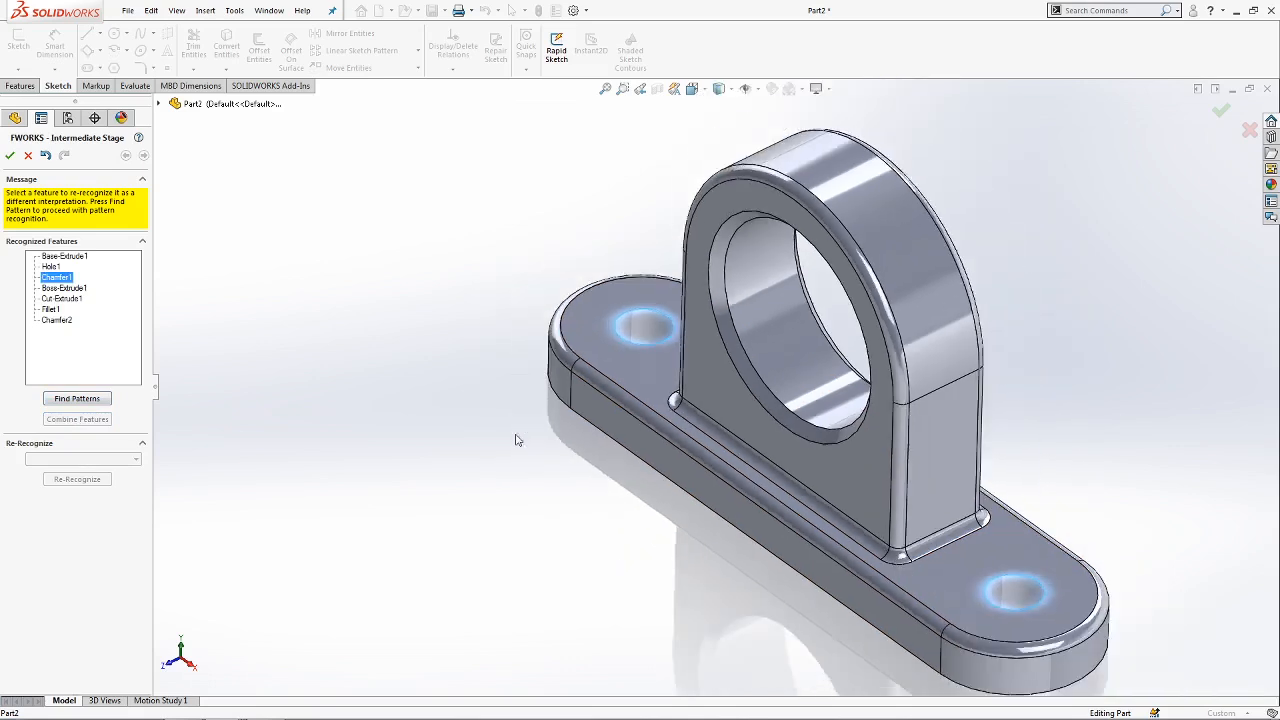
click(64, 256)
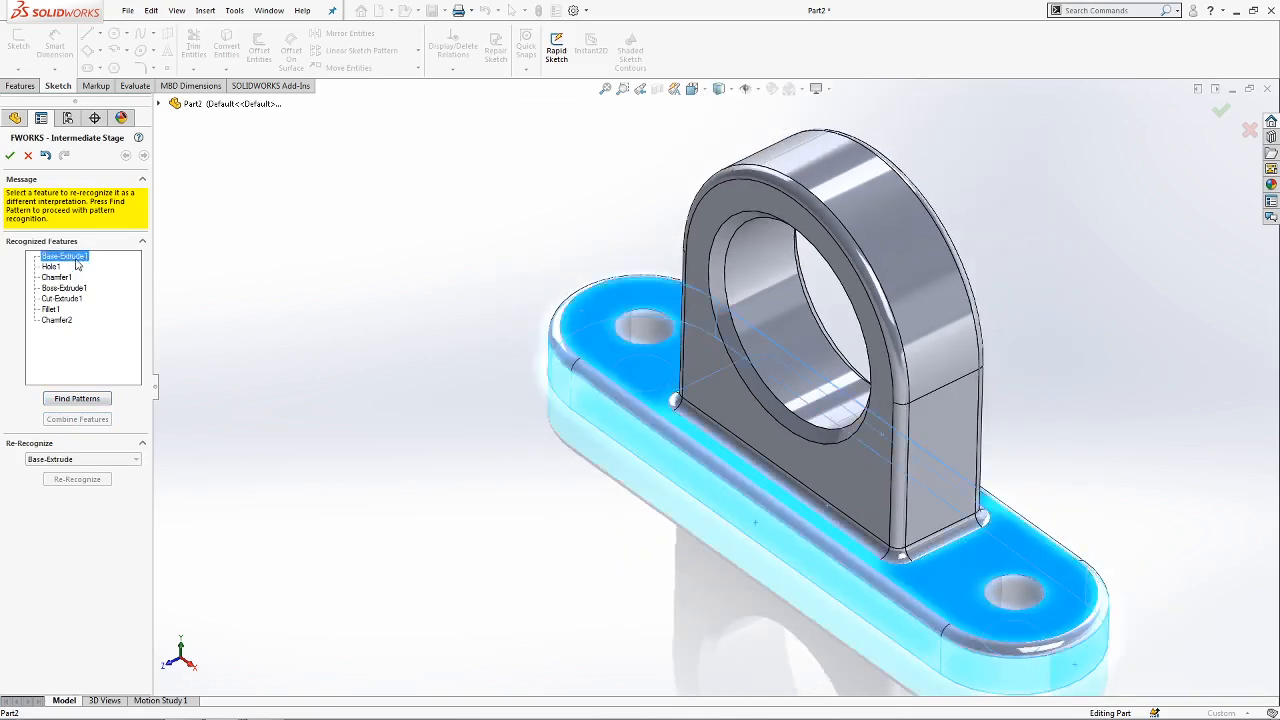
click(72, 278)
click(66, 288)
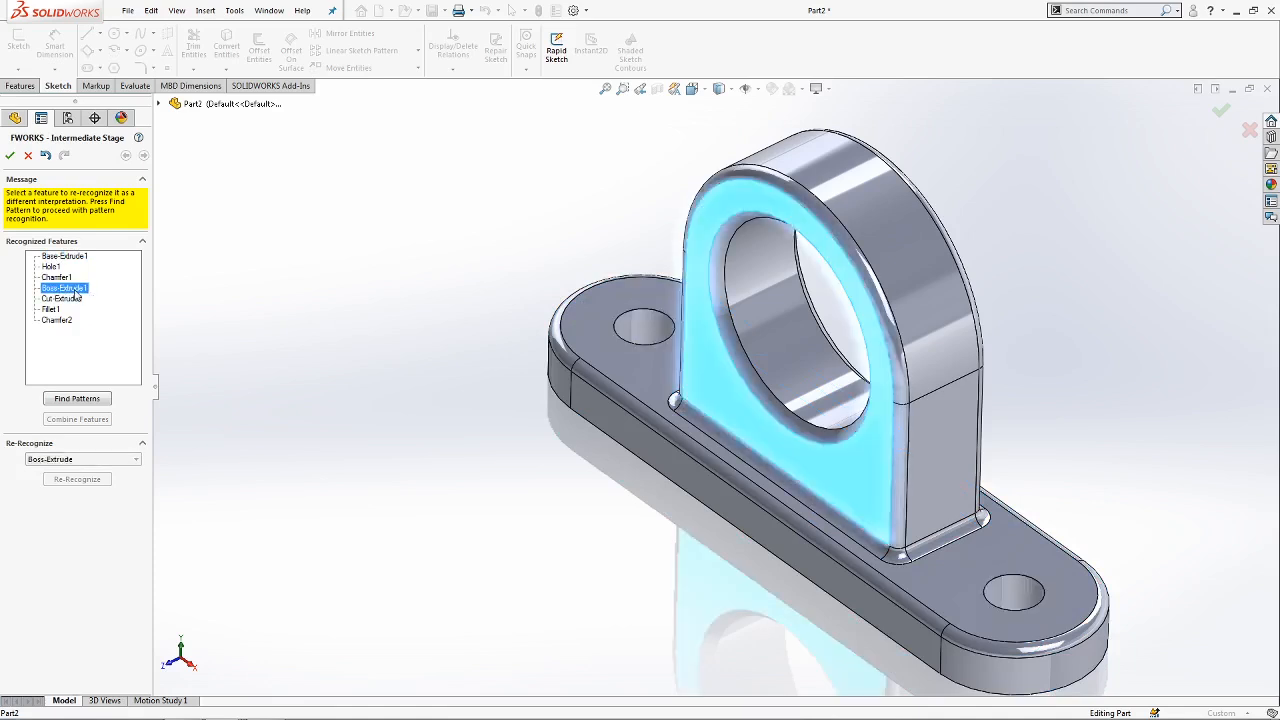
click(66, 309)
key(Up)
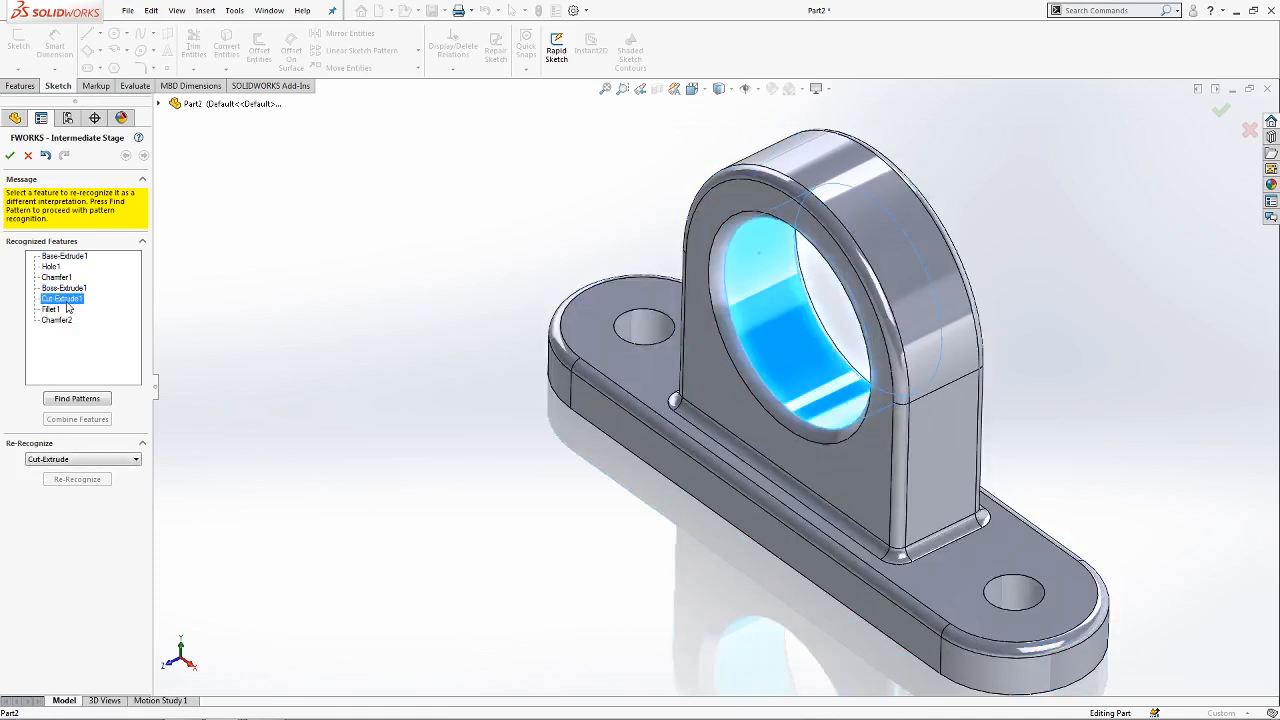
Examine the alternative feature types offered for re-recognizing the bore's cut extrude.
click(97, 480)
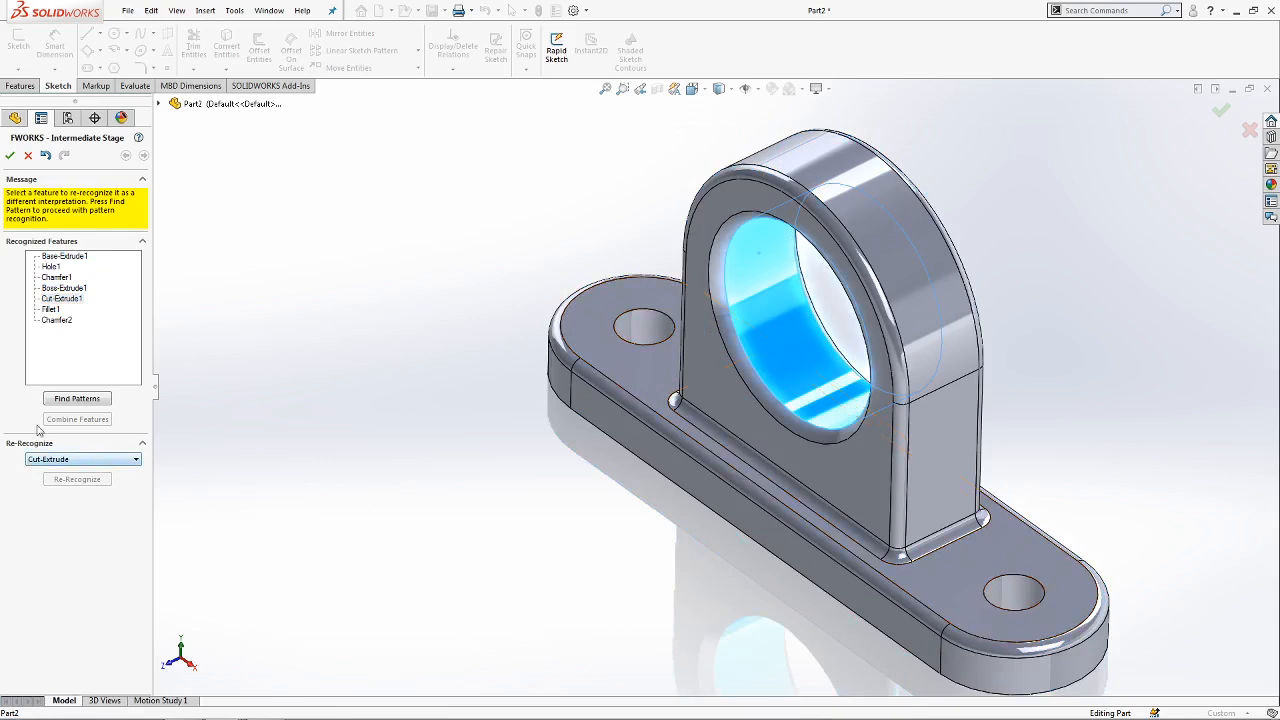
click(54, 321)
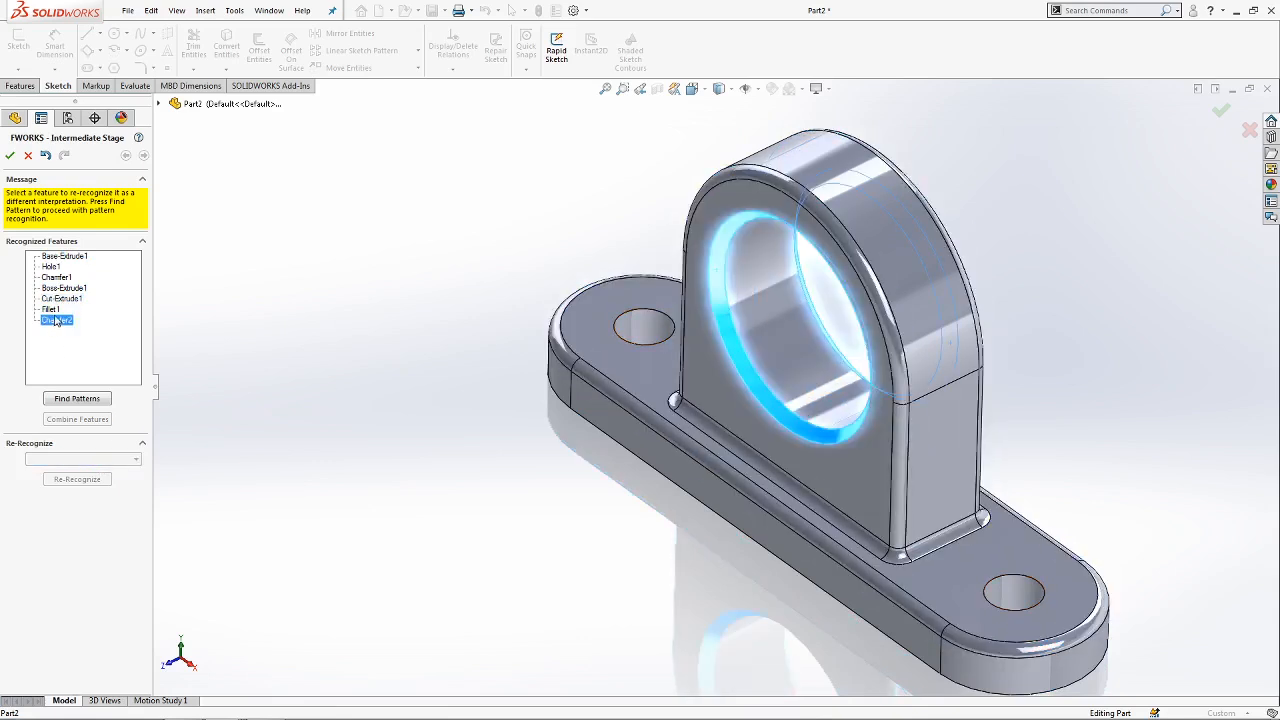
click(61, 298)
click(113, 459)
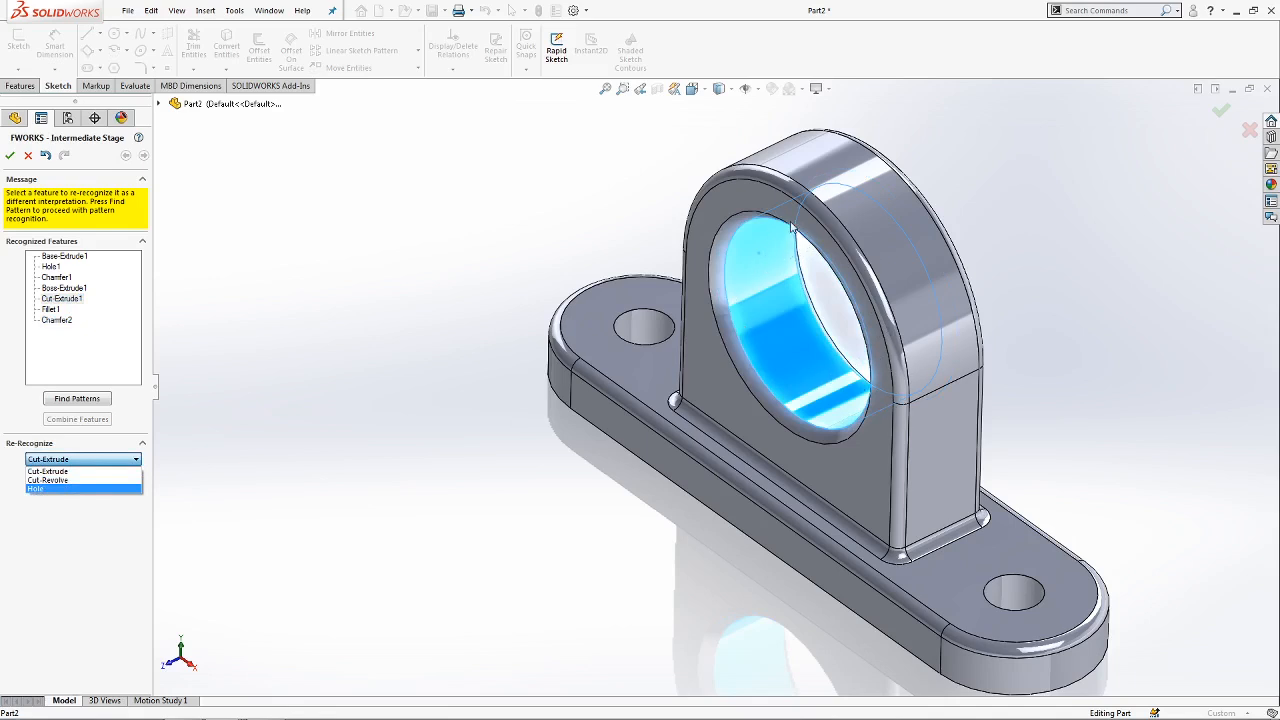
click(19, 547)
click(70, 299)
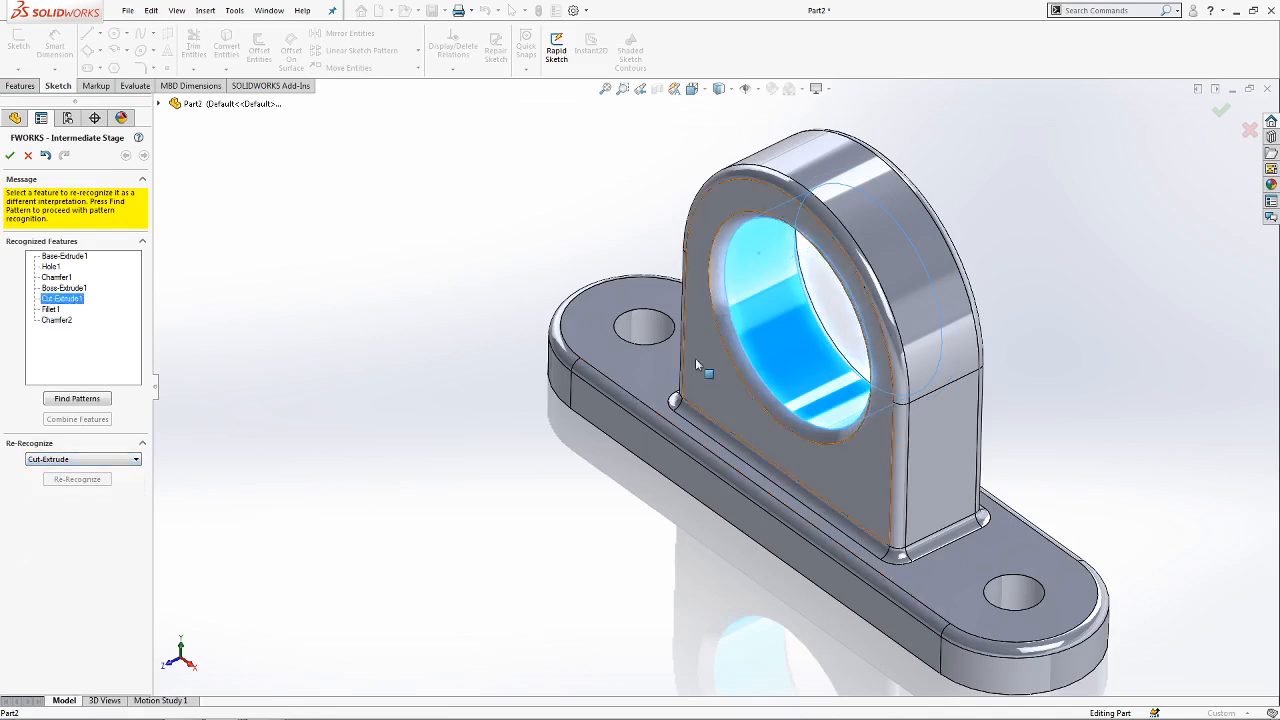
Try setting the re-recognition type of the bore's cut extrude to Hole.
click(55, 459)
click(57, 488)
click(74, 480)
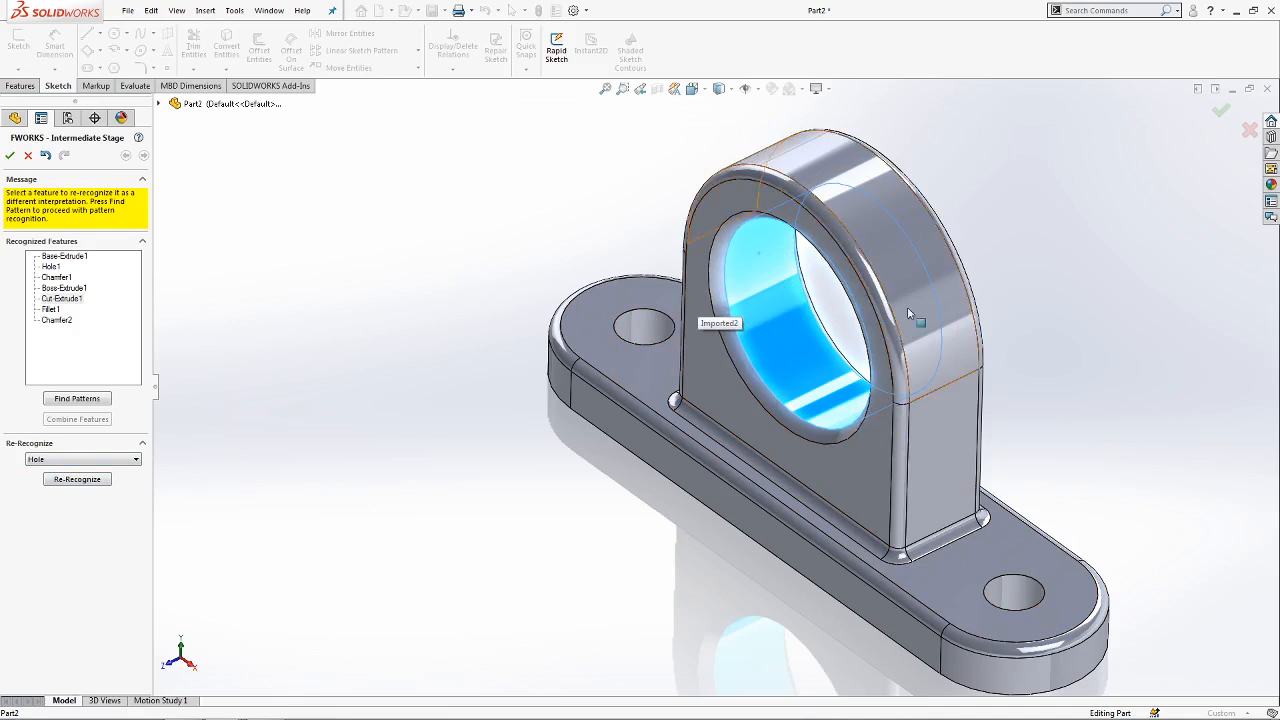
Set the bore's re-recognition type back to Cut-Extrude and accept the recognized features.
click(109, 459)
click(100, 471)
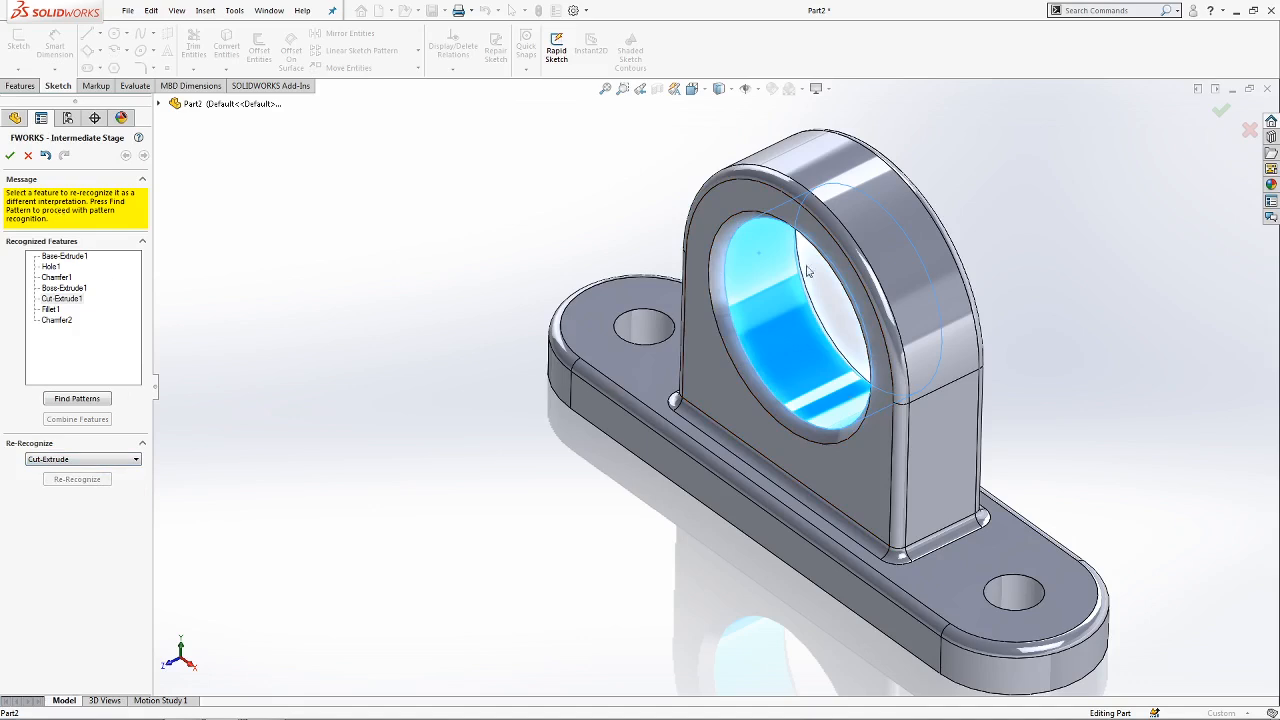
click(9, 155)
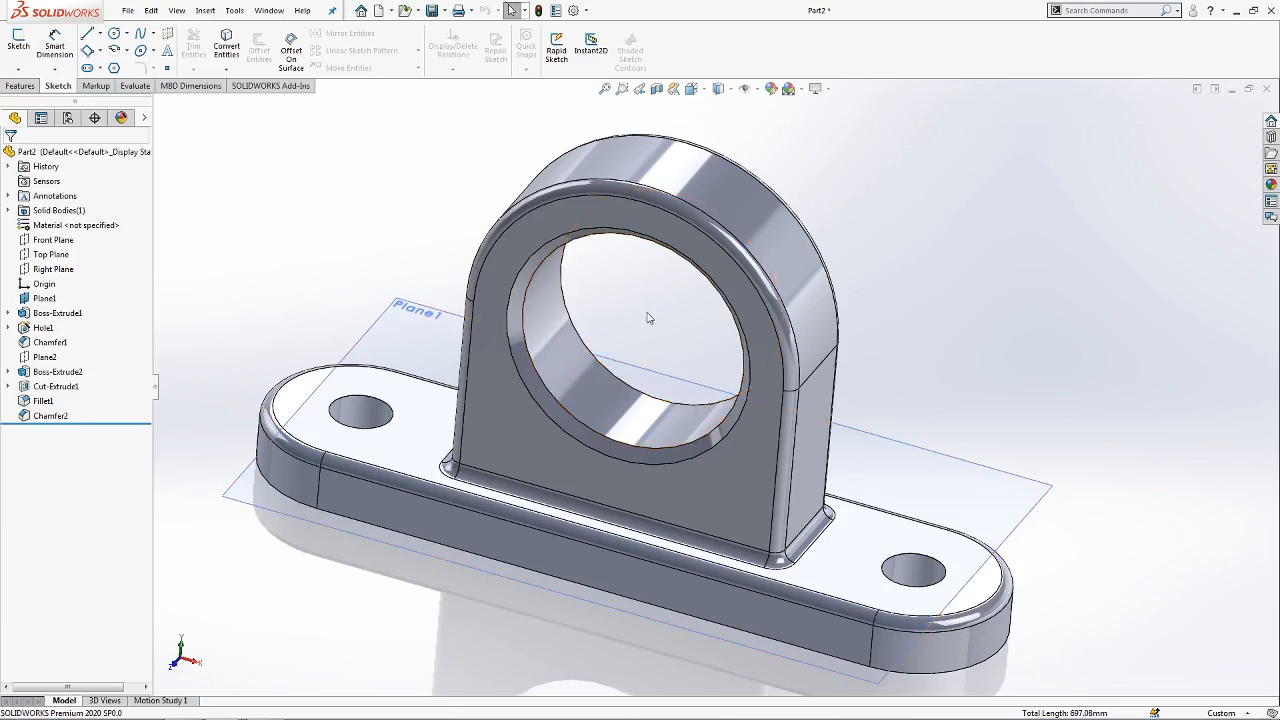
Inspect the bore's chamfer and cut on the rebuilt bracket to see which features they belong to.
middle_drag(649, 314, 633, 298)
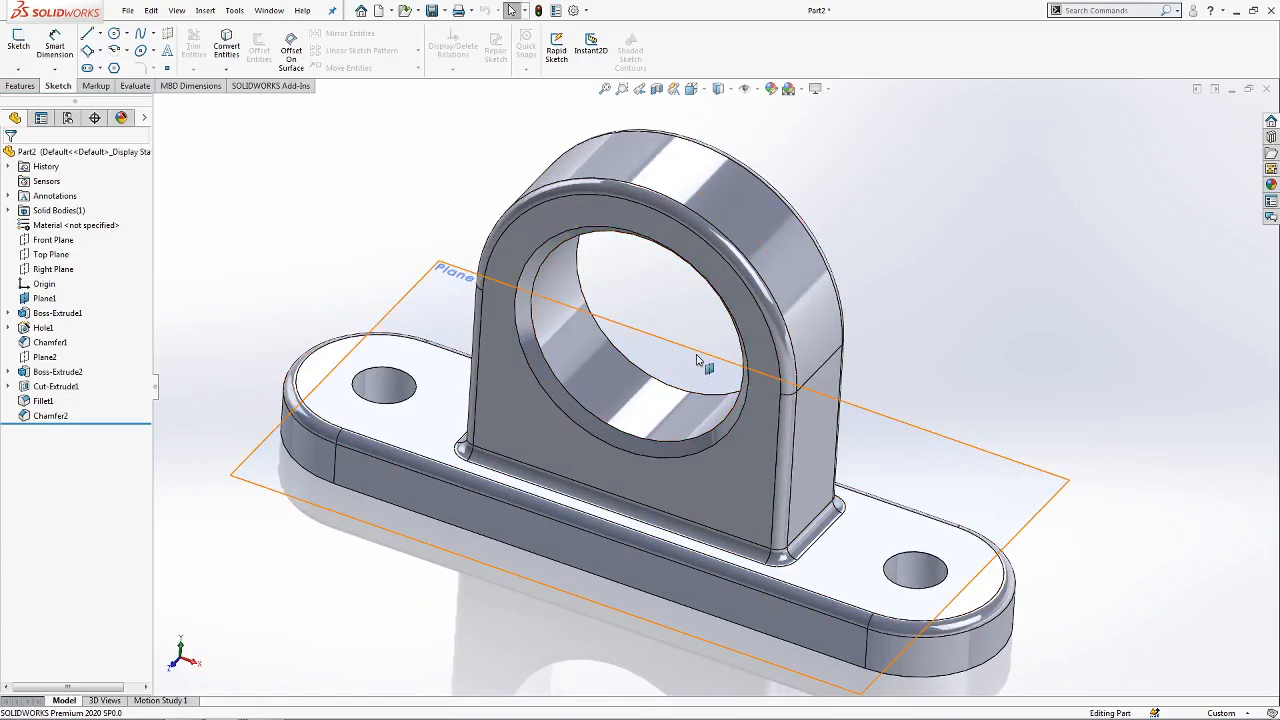
scroll(690, 363, up, 3)
scroll(686, 362, down, 3)
click(622, 432)
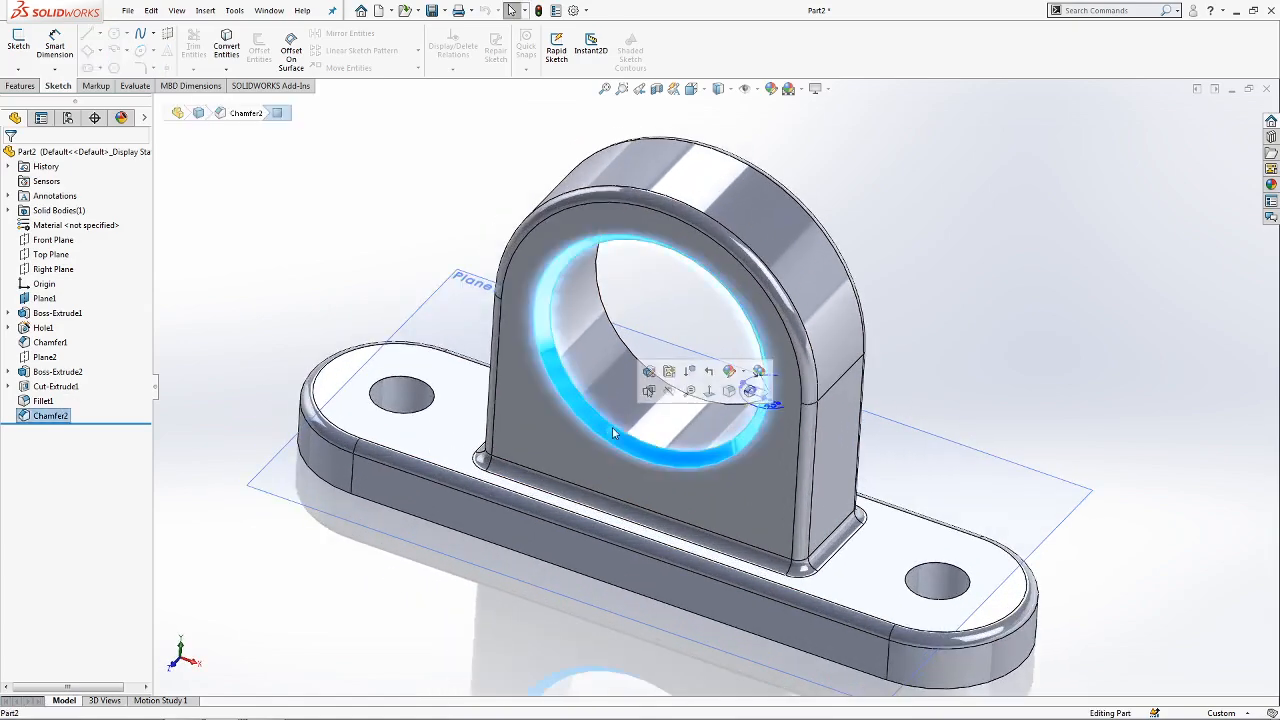
click(624, 406)
middle_drag(624, 406, 669, 390)
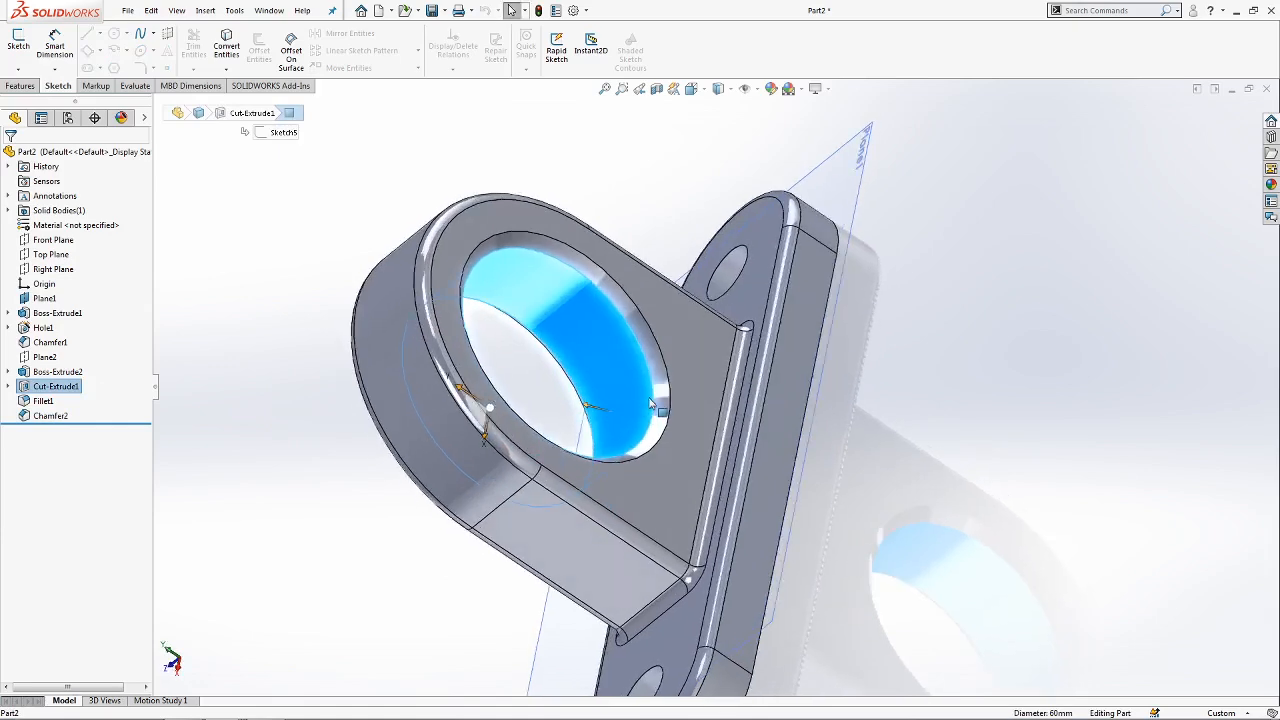
key(Escape)
Inspect the fillet along the base plate's upper edge up close to see which feature it belongs to.
middle_drag(213, 476, 458, 440)
scroll(210, 508, up, 3)
scroll(368, 490, down, 3)
scroll(465, 443, down, 3)
click(456, 488)
scroll(472, 482, down, 3)
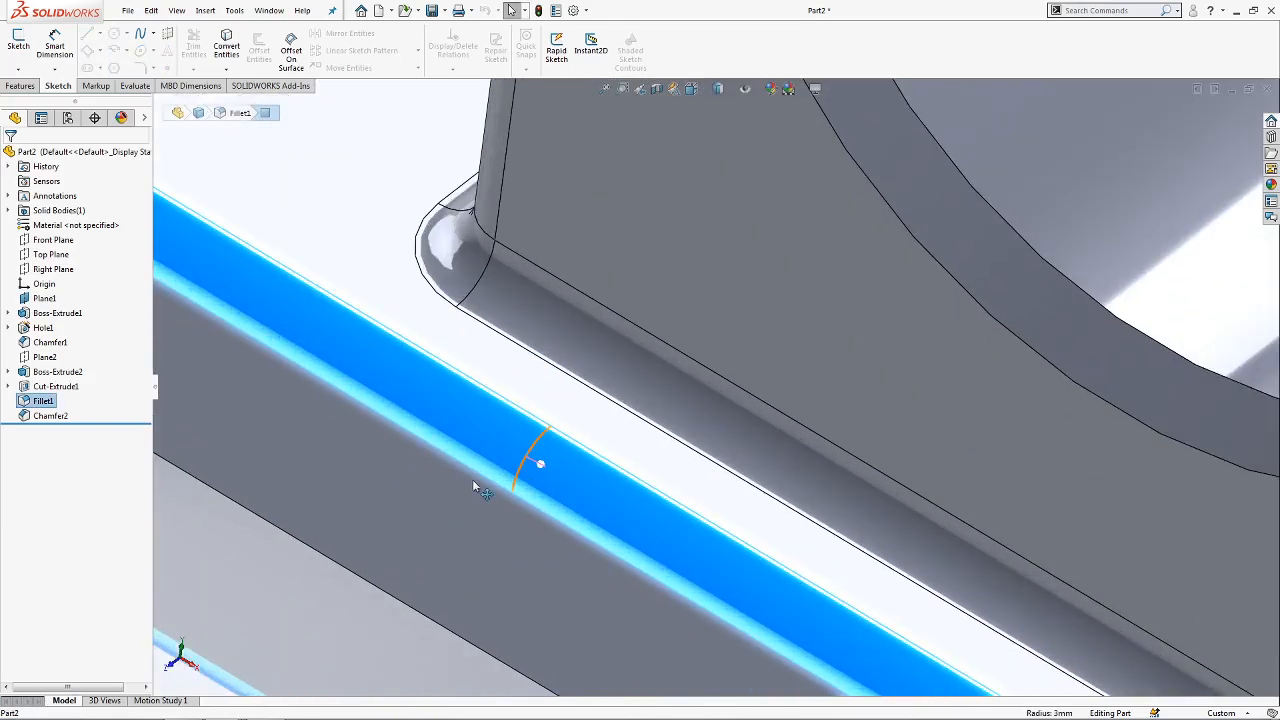
Edit the chamfer on the bore's circular edges and set its distance to 5 mm.
scroll(600, 456, up, 4)
click(829, 298)
scroll(825, 291, up, 4)
scroll(1015, 390, down, 2)
scroll(1017, 407, down, 2)
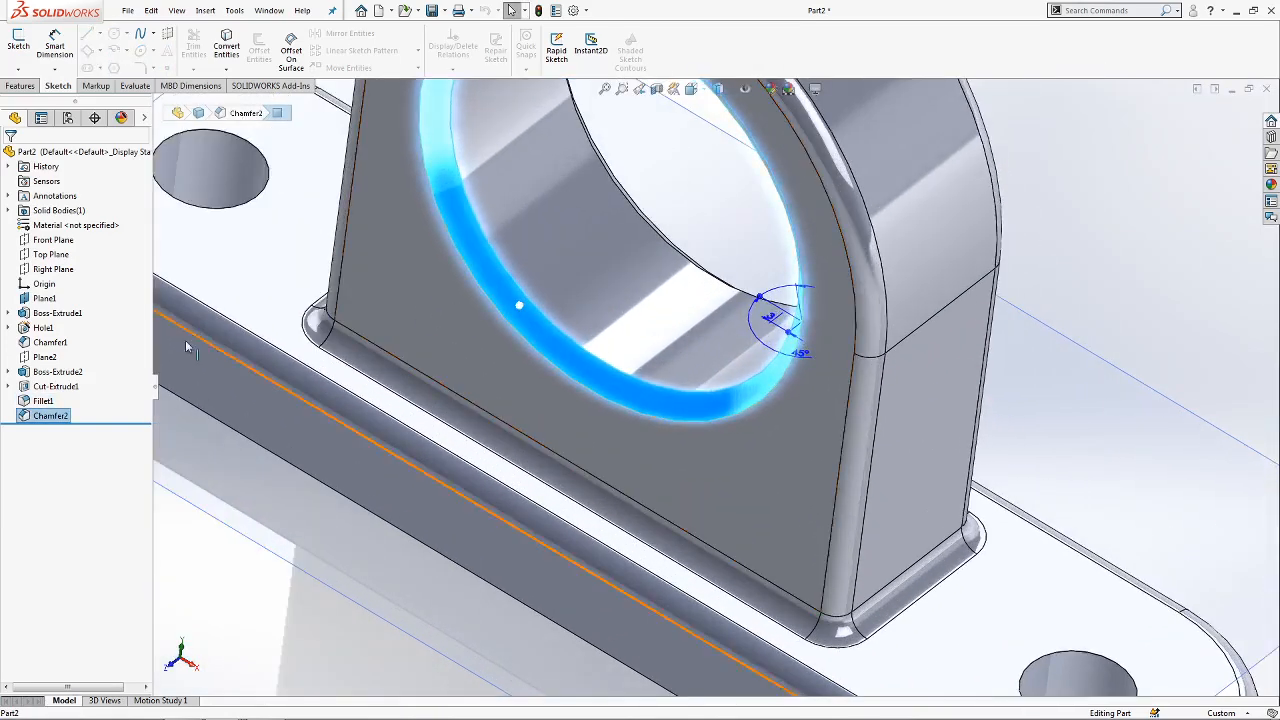
right_click(50, 415)
click(67, 371)
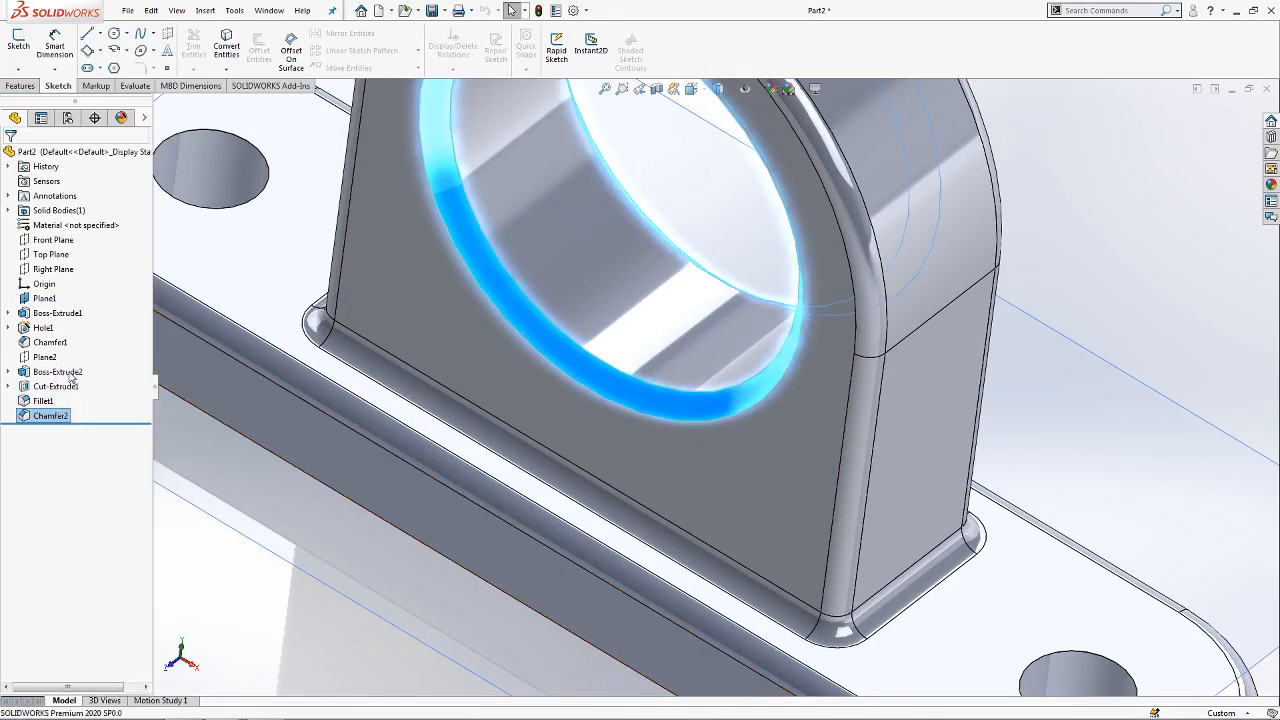
scroll(922, 400, up, 3)
middle_drag(881, 240, 852, 205)
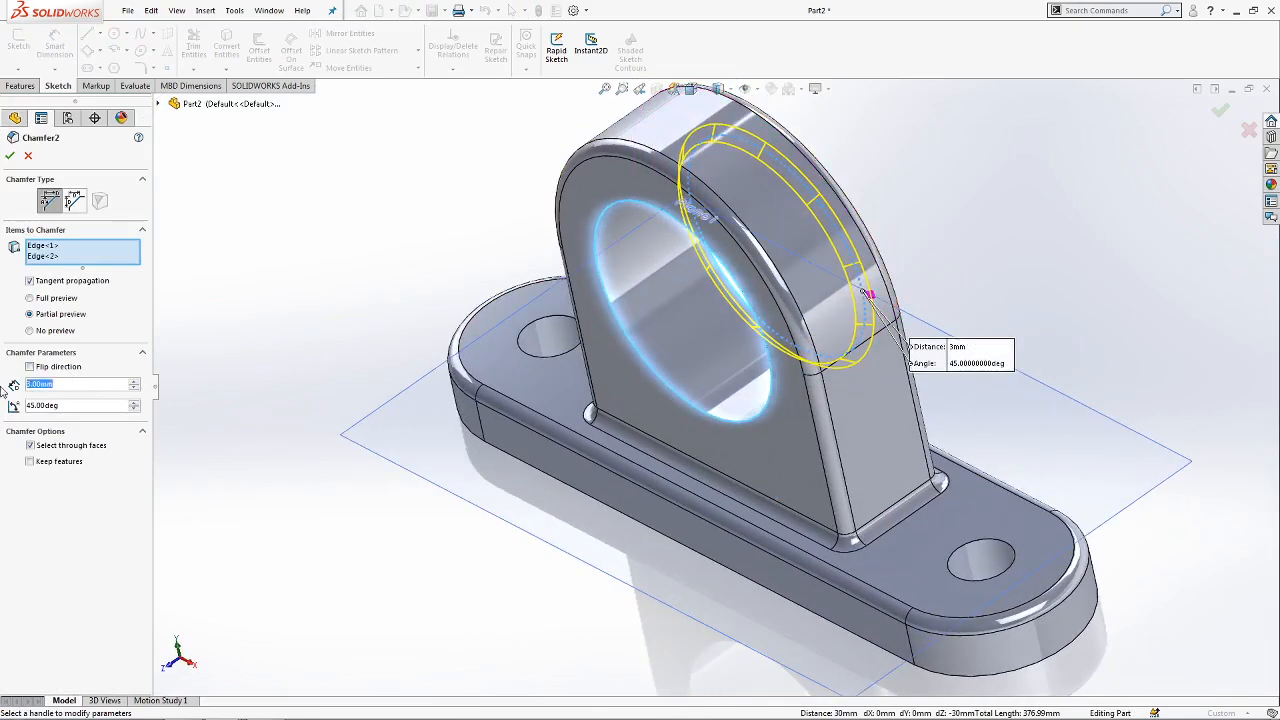
text(5)
key(Return)
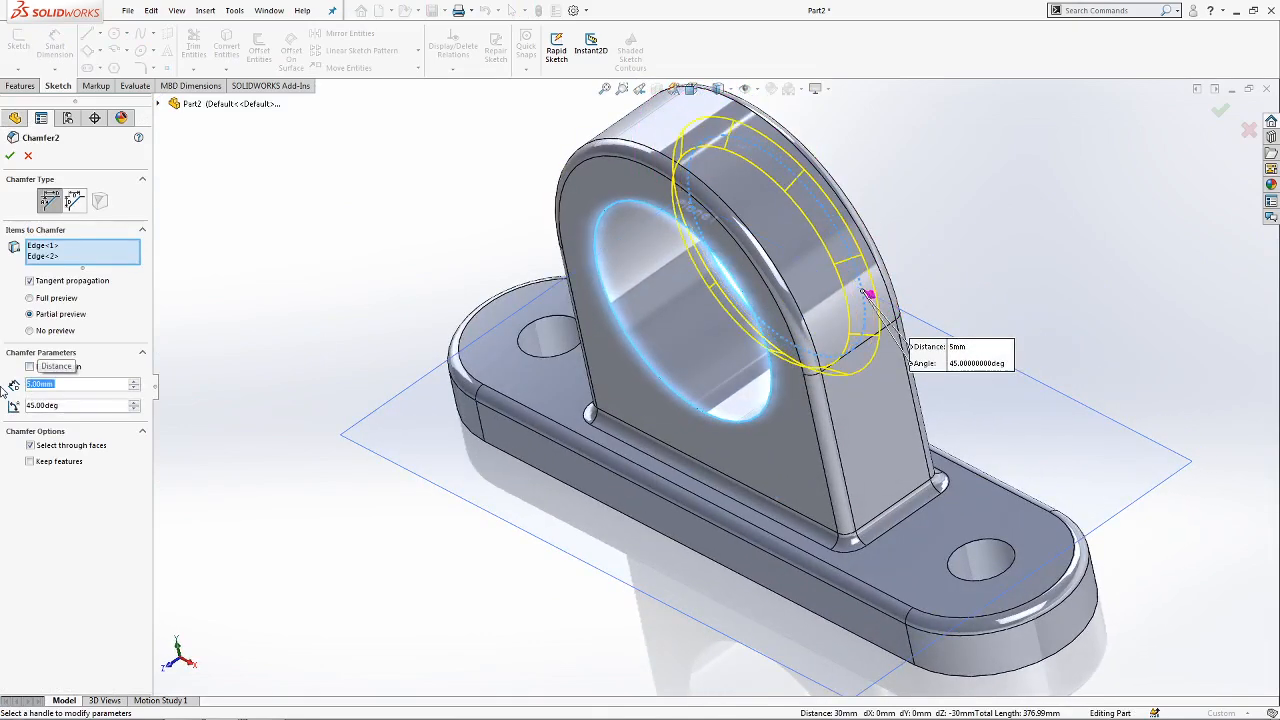
click(10, 156)
middle_drag(500, 210, 405, 240)
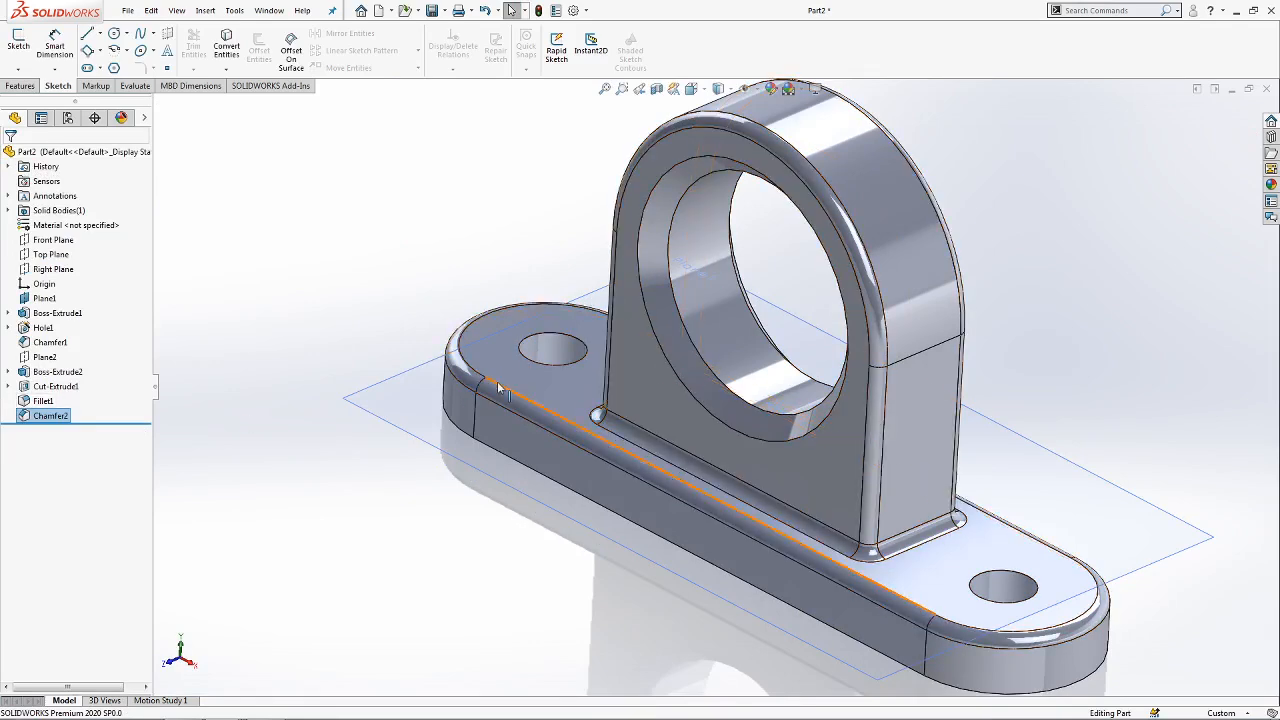
Inspect the hole feature on the base plate to see which holes it covers and which dimensions drive it.
click(561, 344)
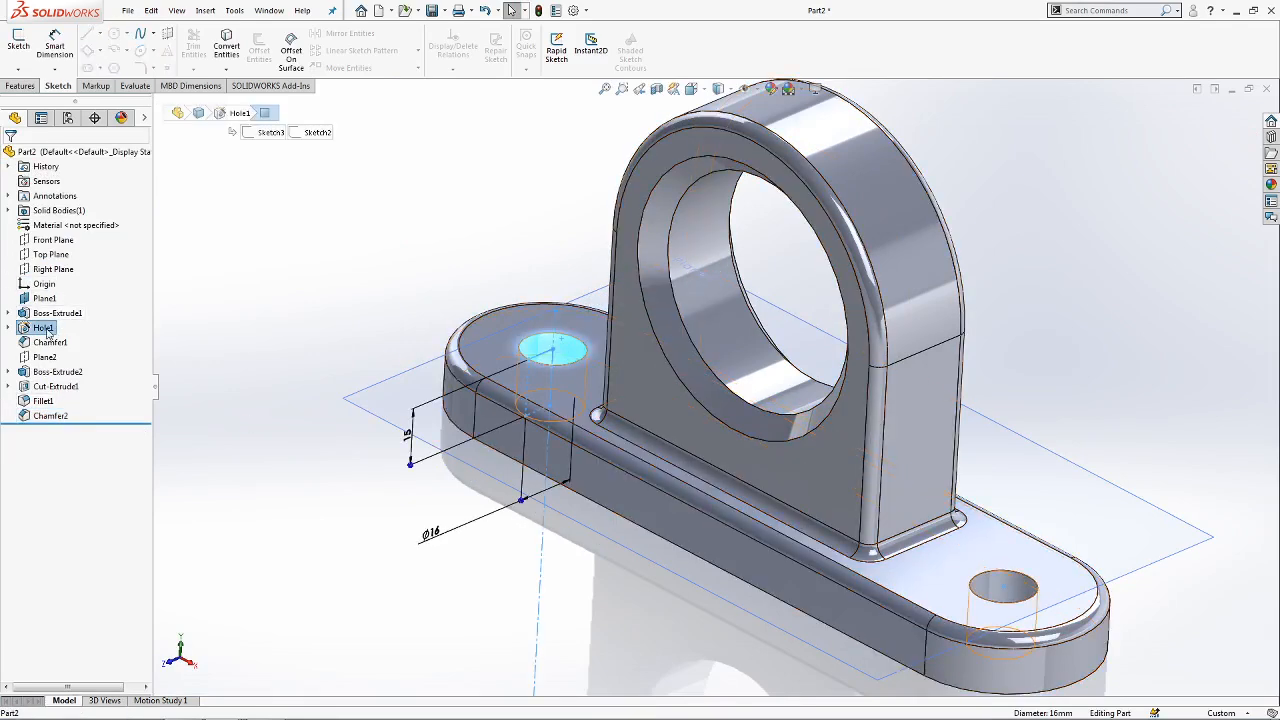
key(Escape)
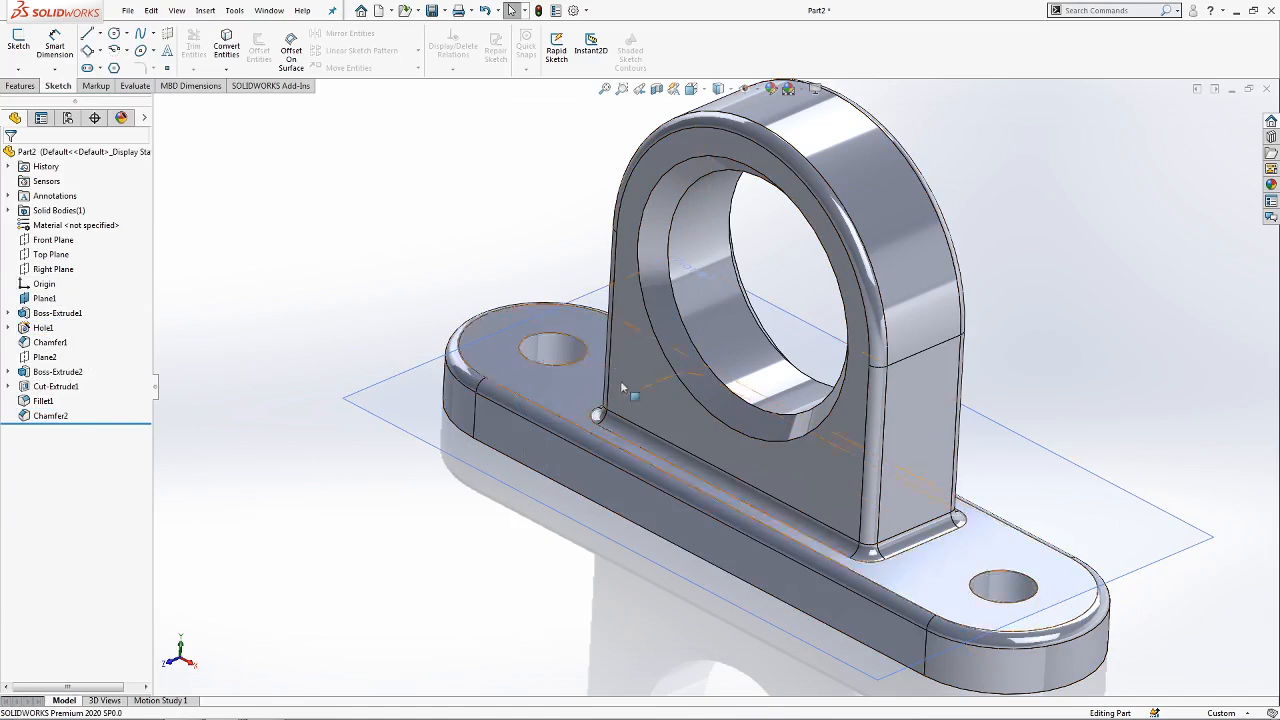
click(45, 329)
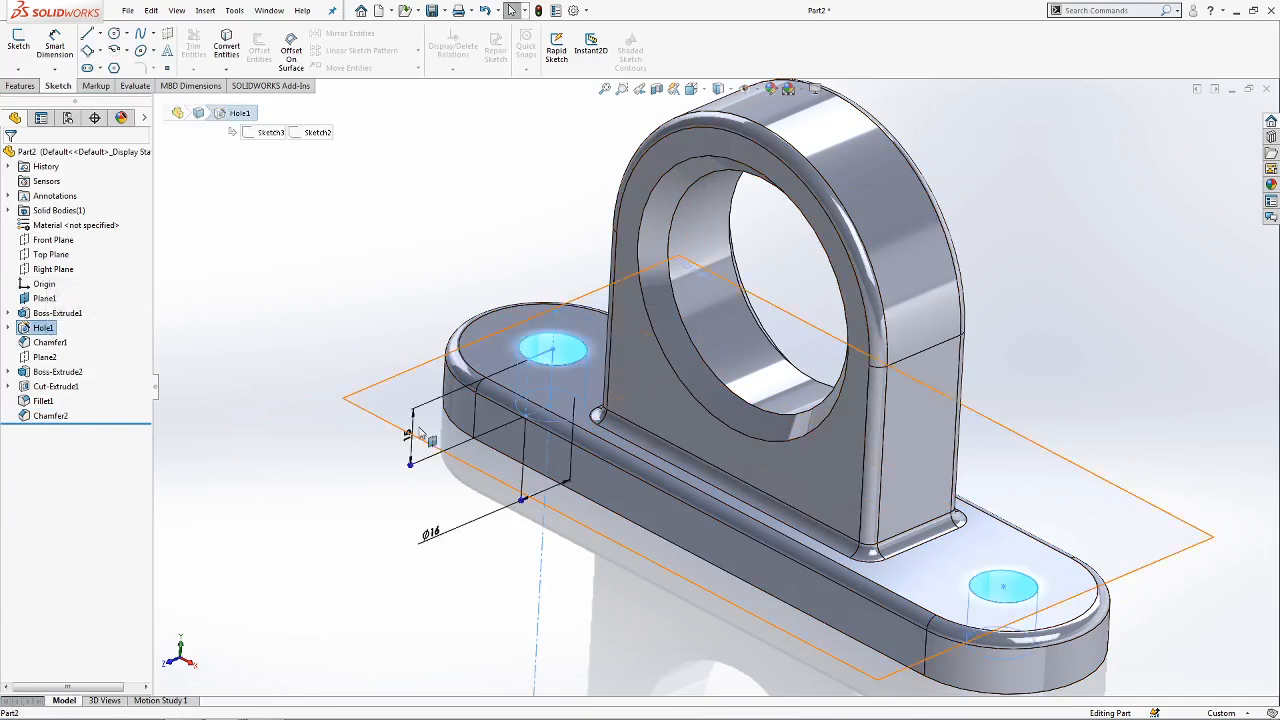
click(311, 374)
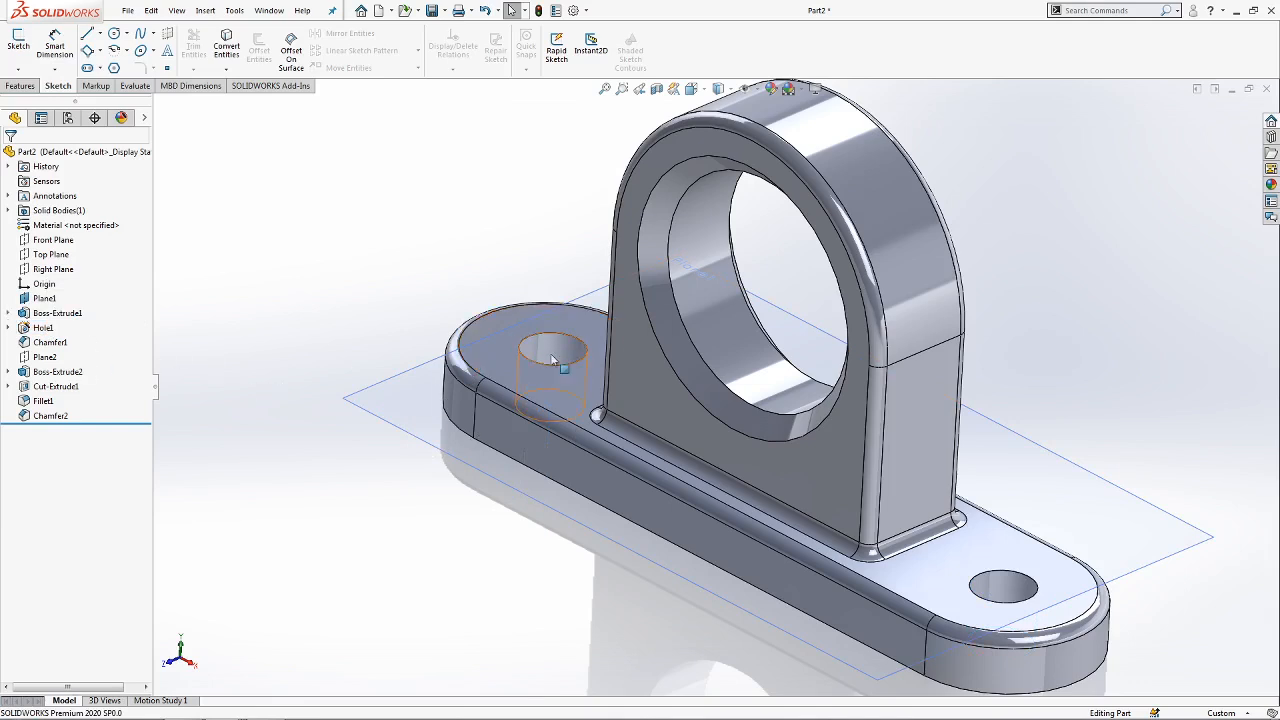
click(44, 328)
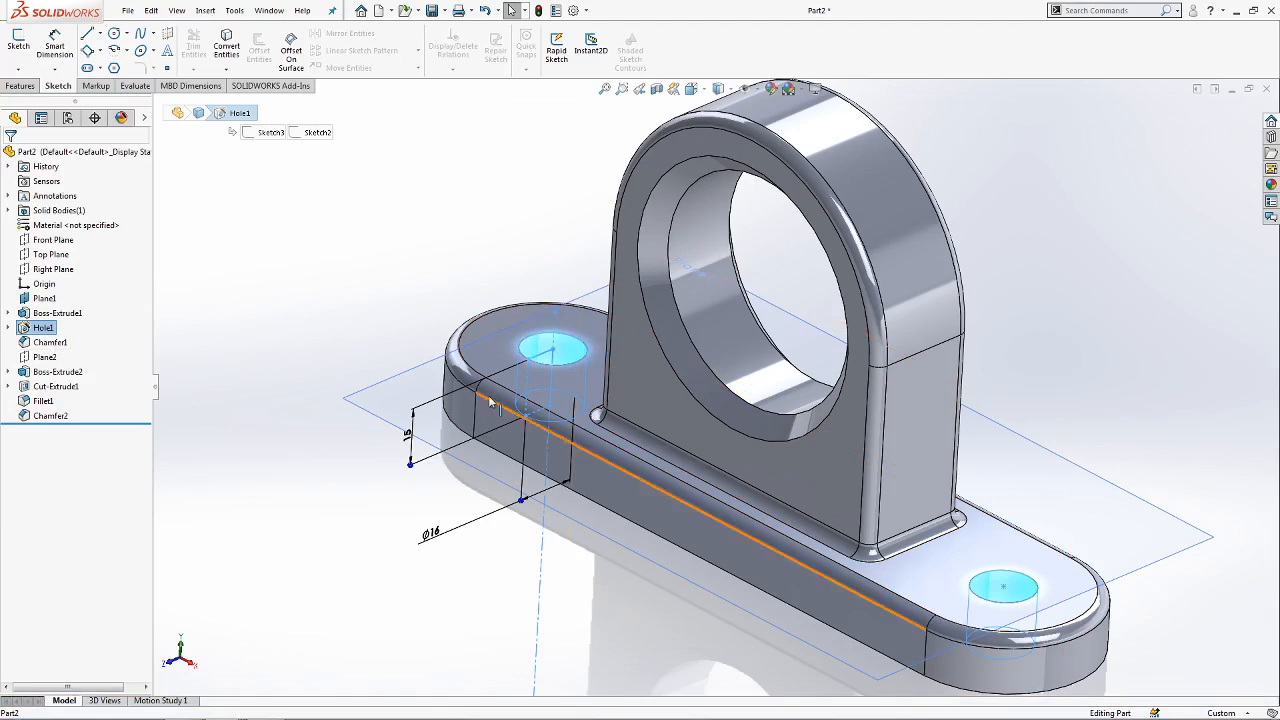
scroll(514, 378, down, 5)
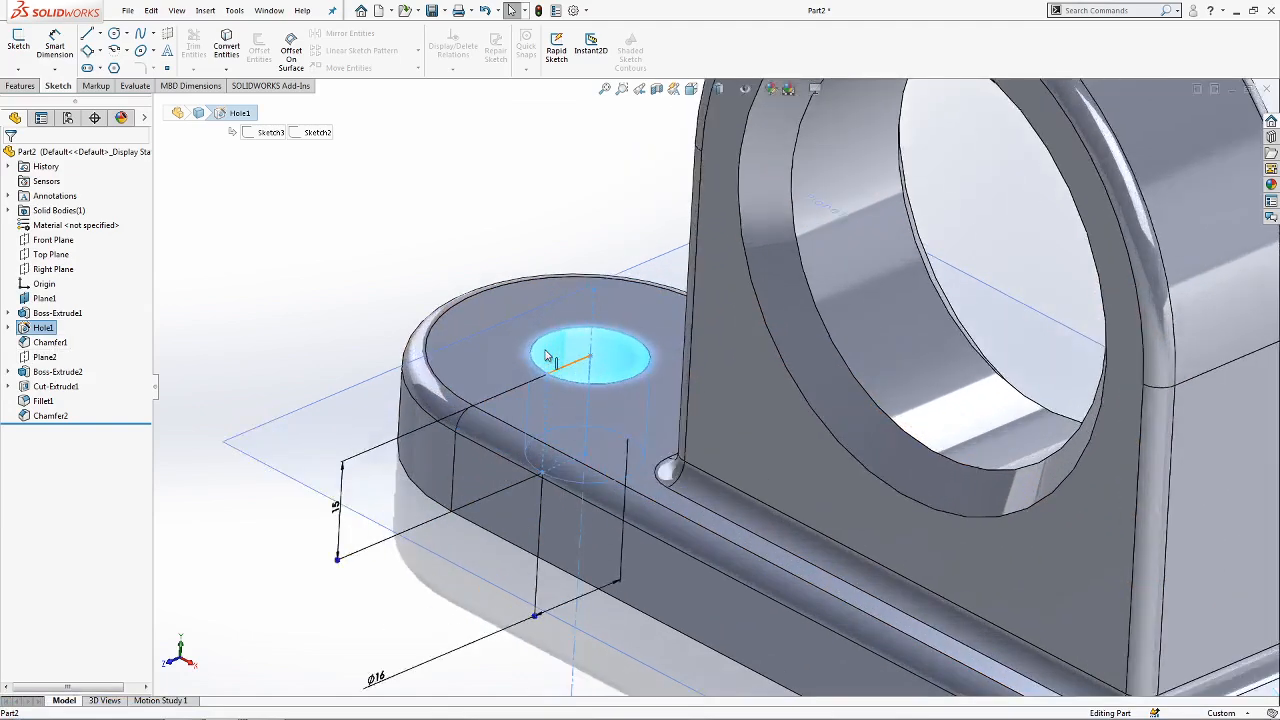
scroll(580, 440, up, 1)
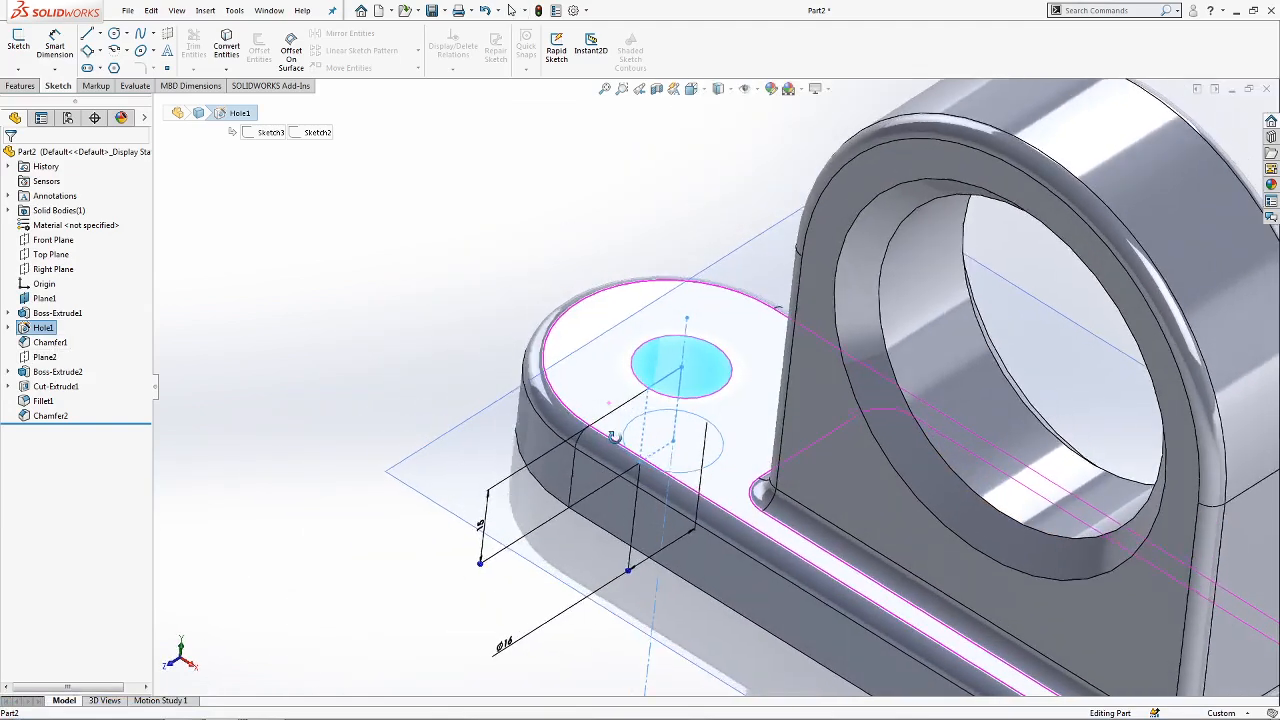
Examine which geometry belongs to Chamfer1, the base plate's extrusion and the upright's extrusion.
click(46, 343)
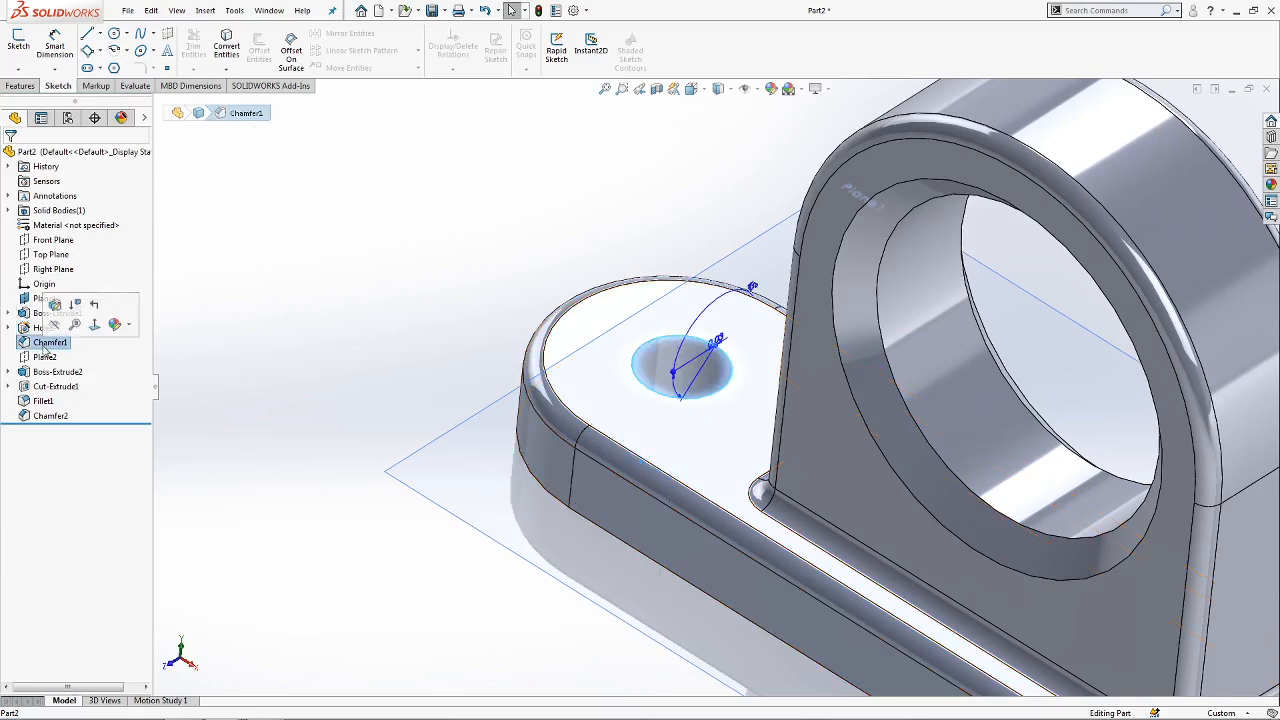
scroll(623, 434, up, 1)
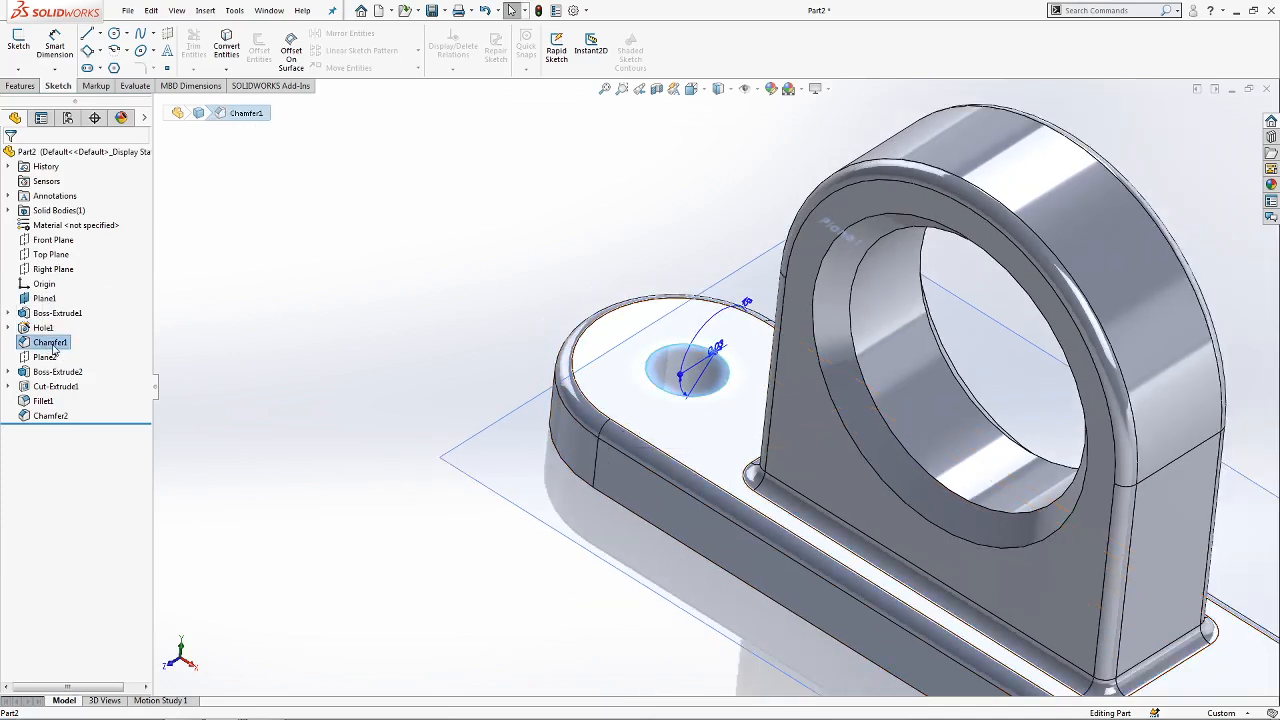
click(57, 313)
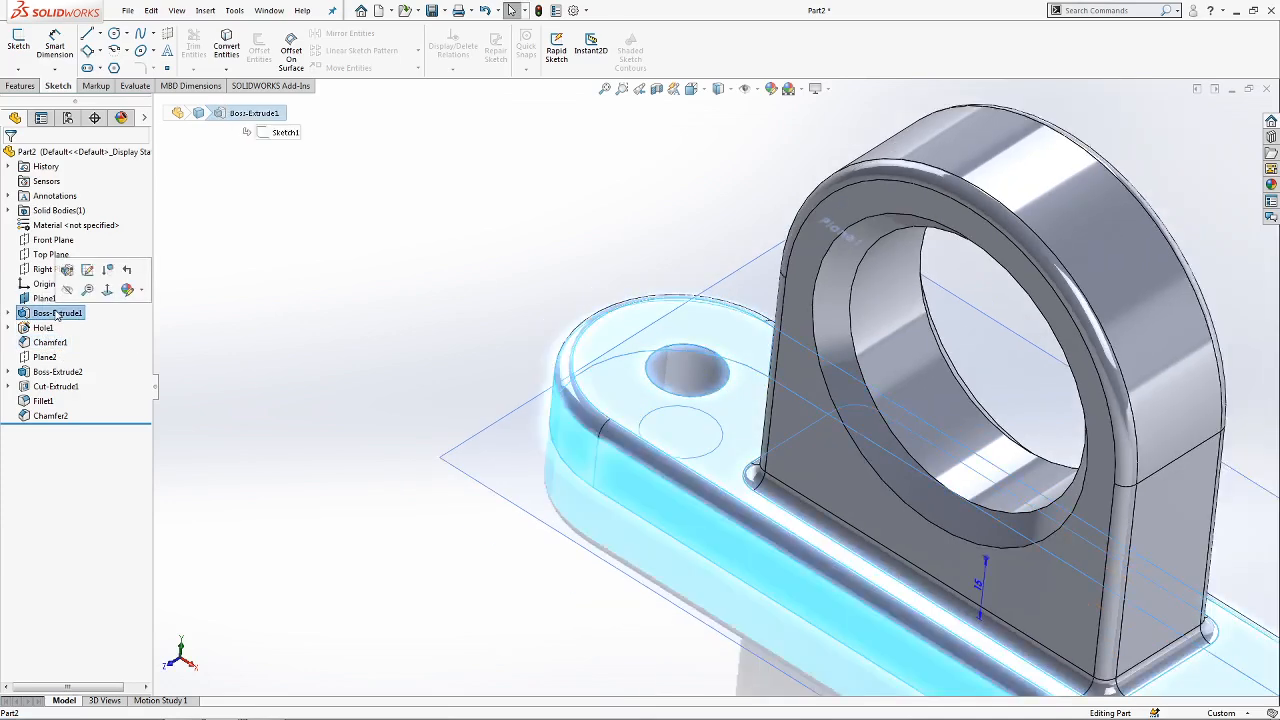
scroll(556, 467, up, 1)
scroll(556, 467, up, 1)
scroll(556, 467, down, 1)
click(42, 371)
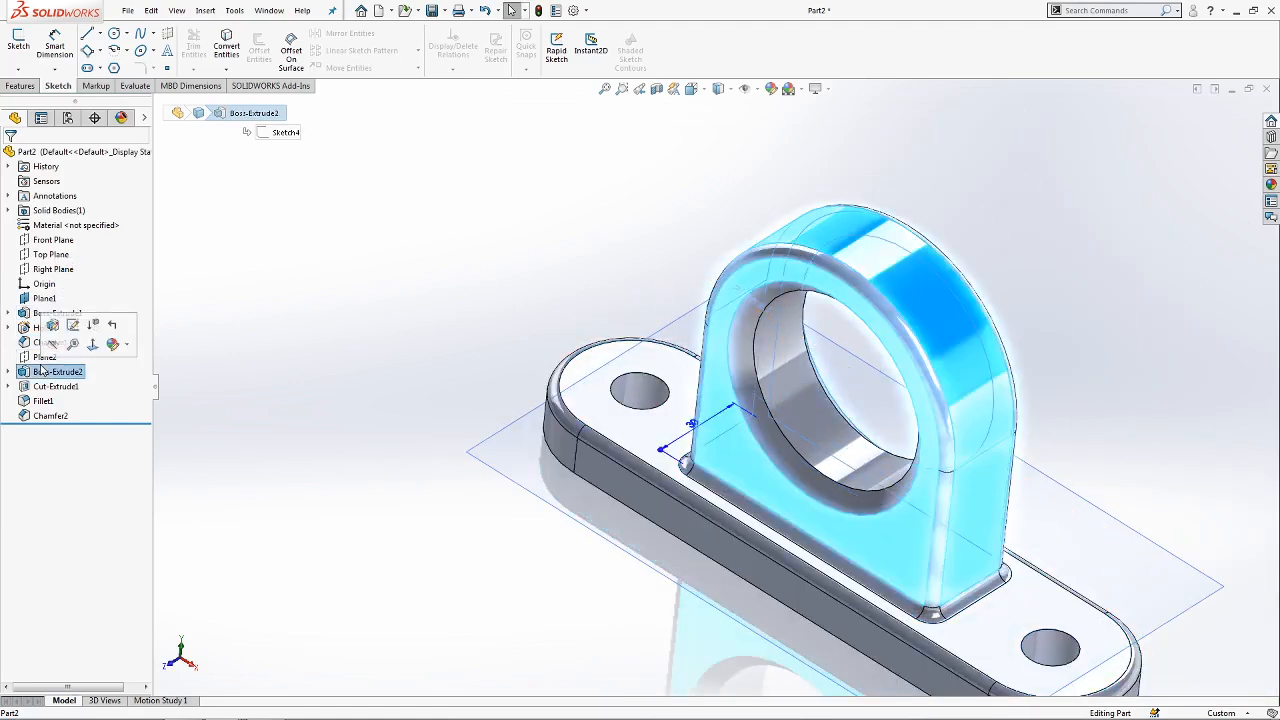
click(501, 514)
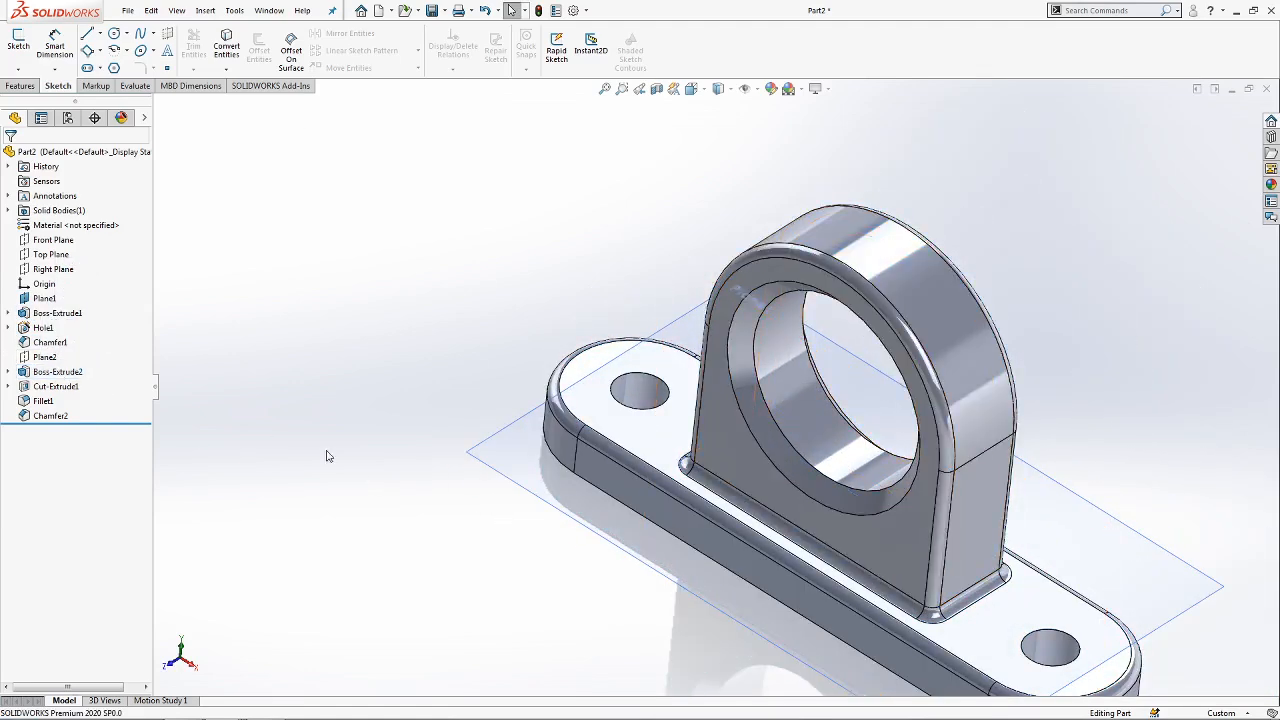
scroll(866, 601, up, 2)
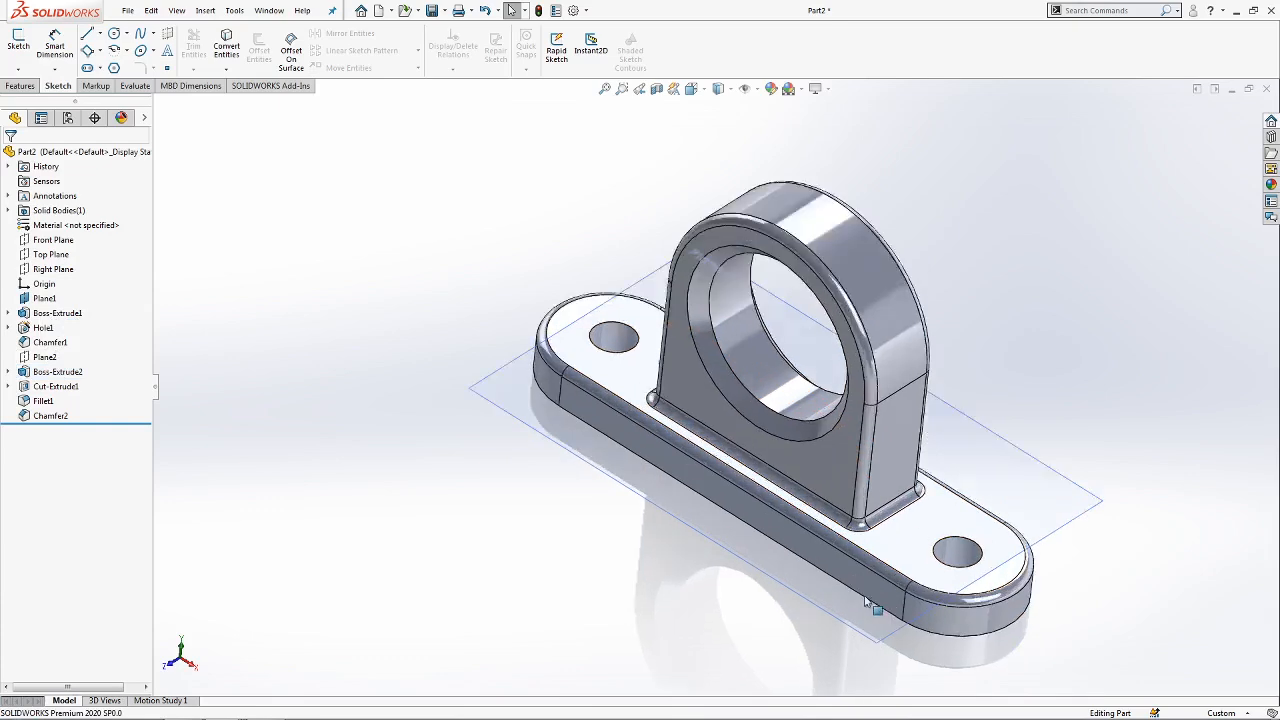
scroll(866, 601, down, 2)
scroll(911, 605, up, 1)
Set the diameter of the base plate's mounting holes to 20 mm and rebuild the part.
click(896, 403)
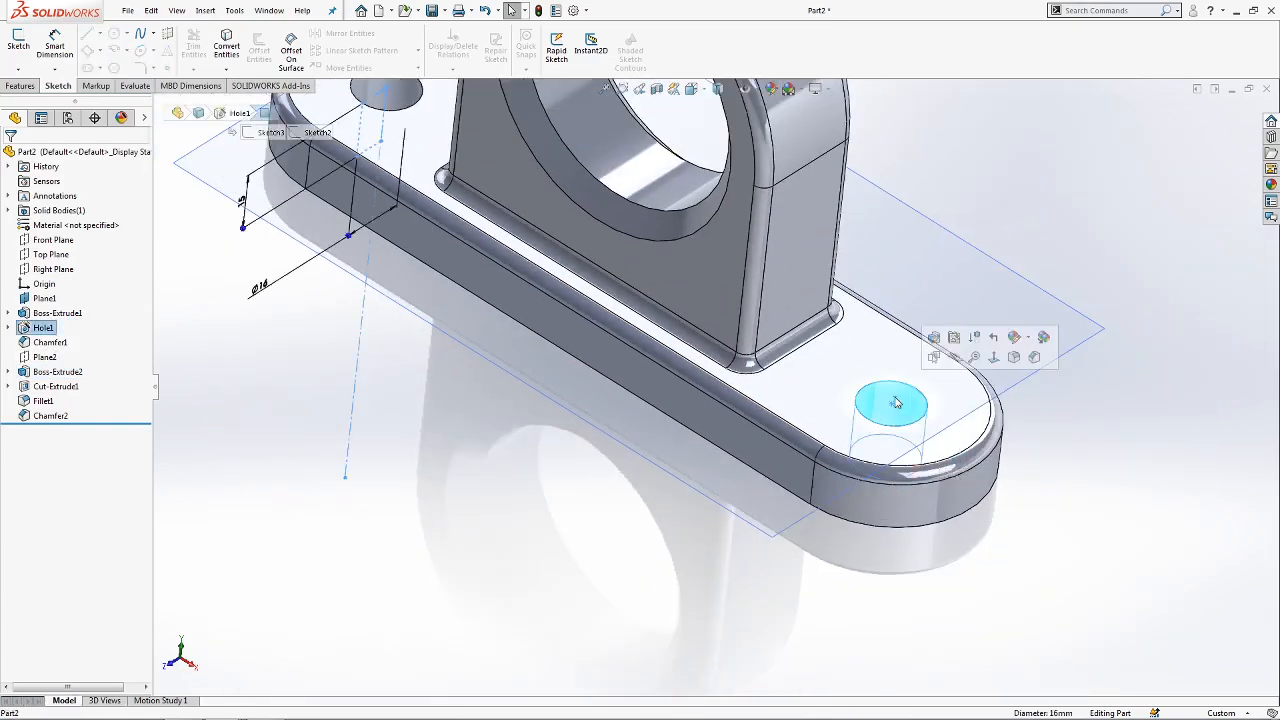
scroll(487, 287, up, 1)
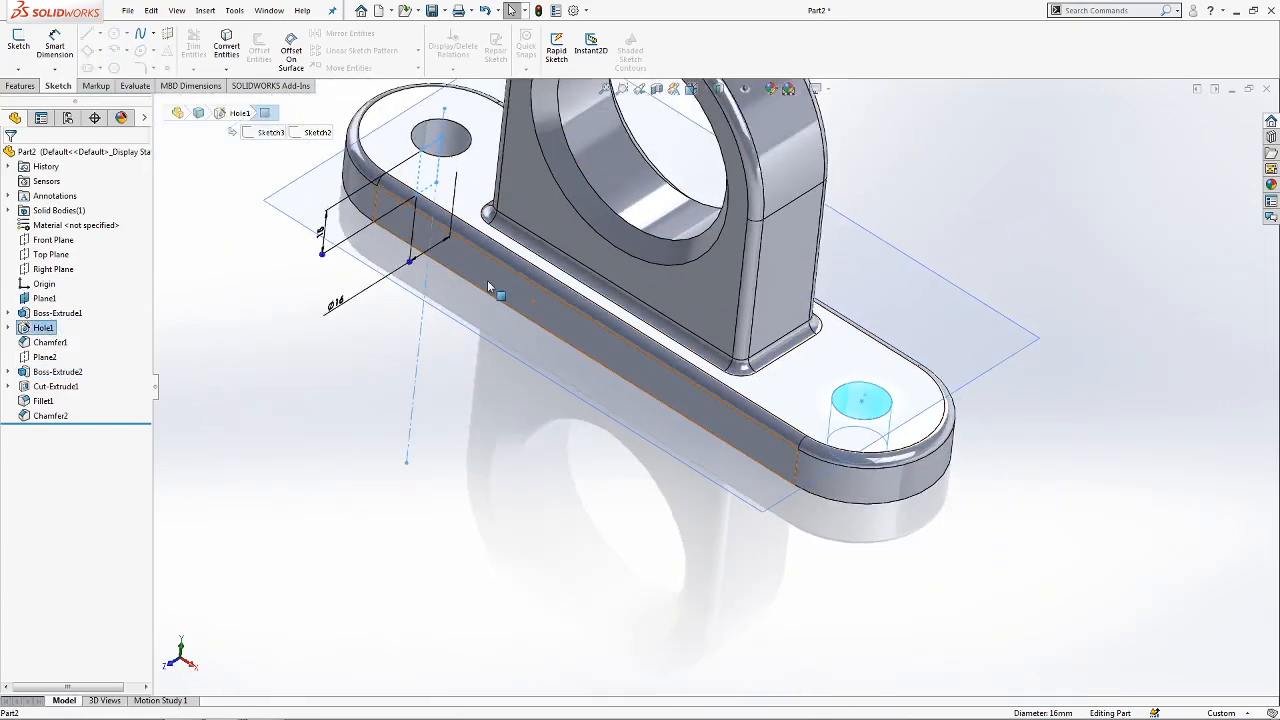
scroll(487, 287, up, 1)
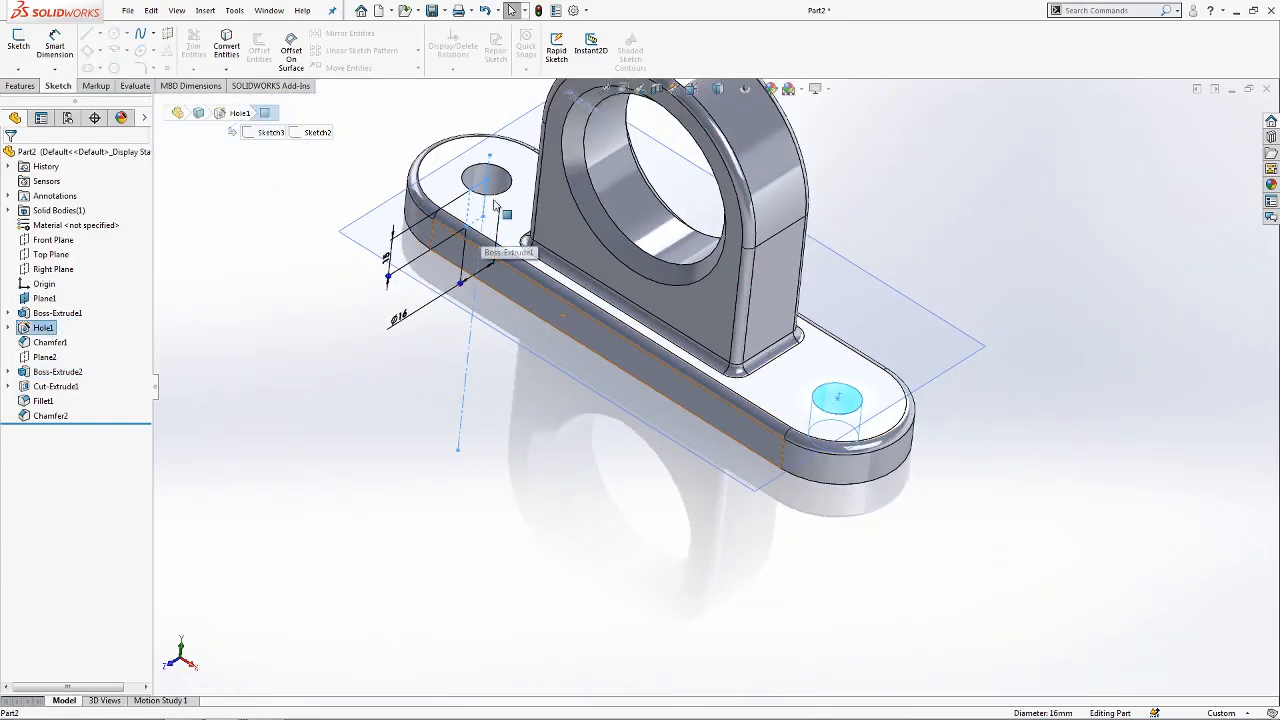
double_click(400, 318)
text(20)
key(Return)
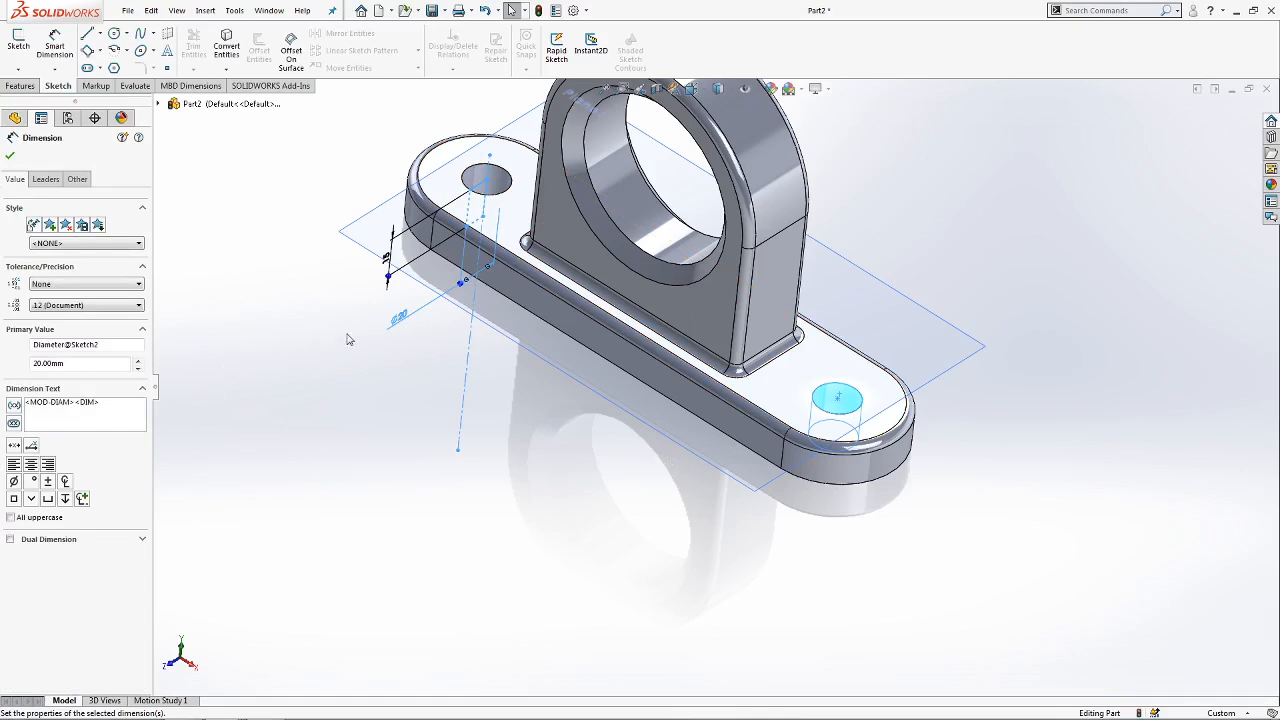
scroll(490, 224, down, 3)
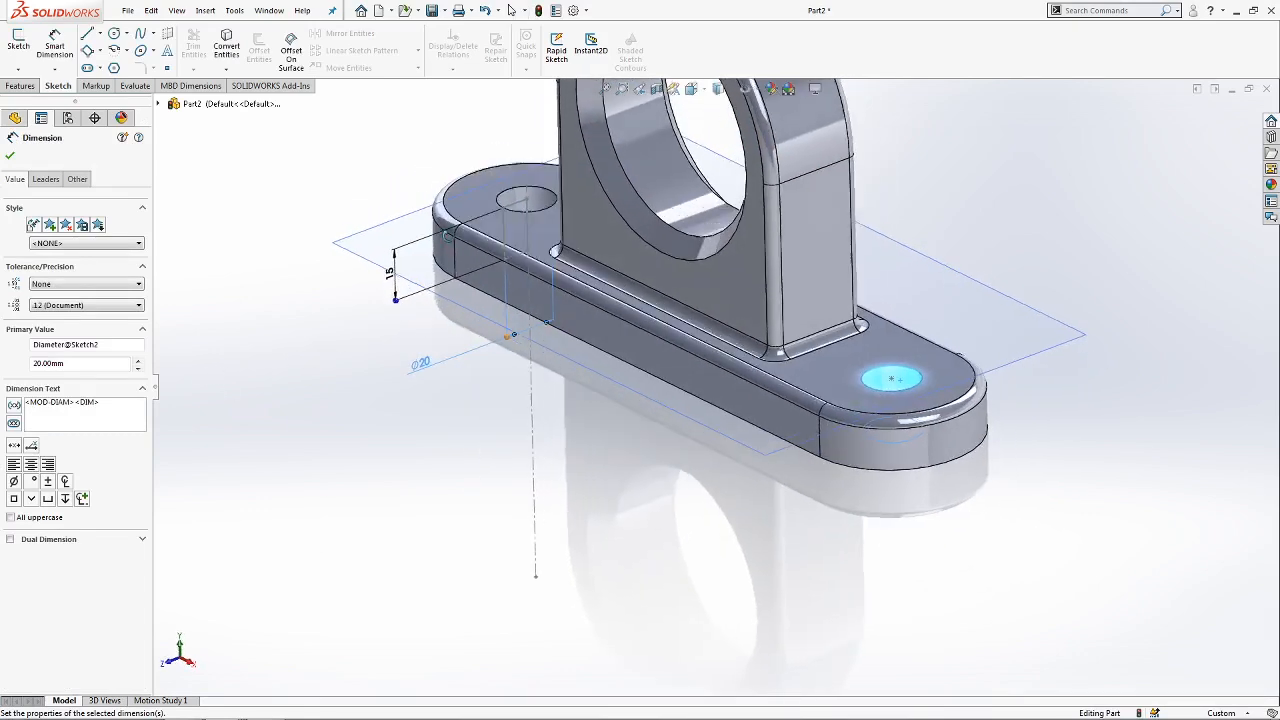
click(538, 12)
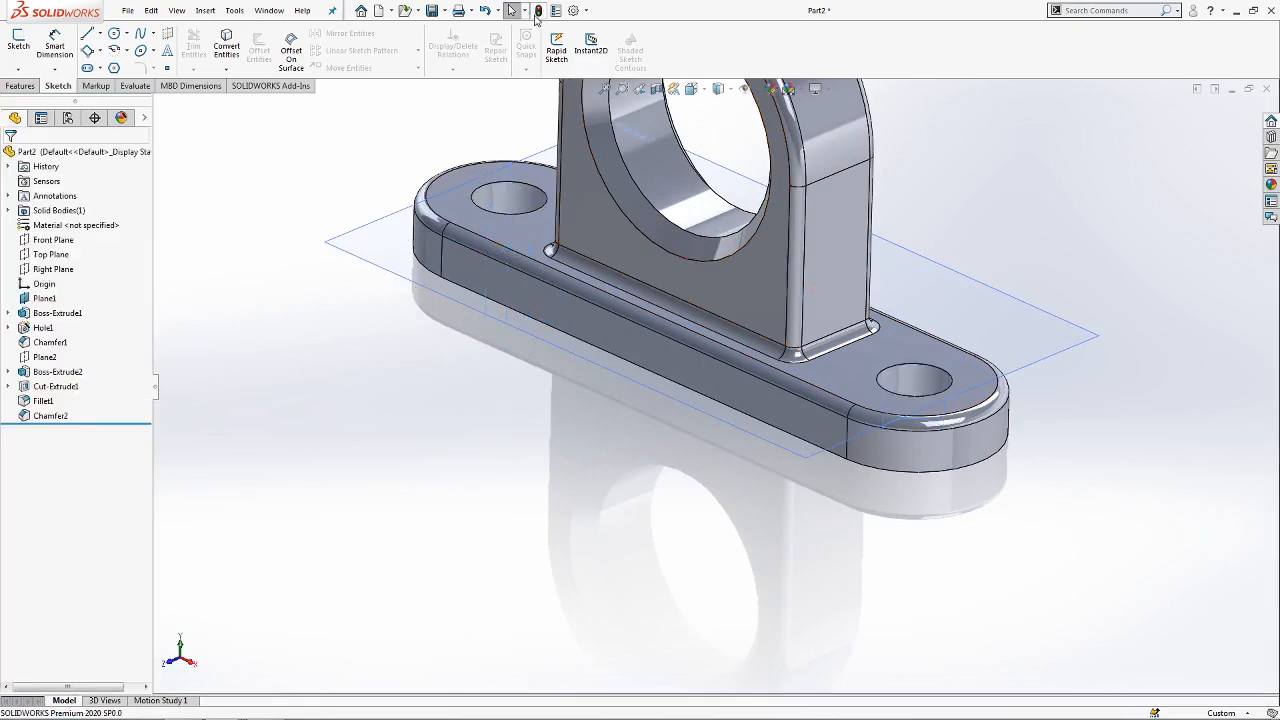
mouse_move(590, 330)
middle_down()
mouse_move(600, 426)
mouse_move(580, 449)
mouse_move(590, 392)
middle_up()
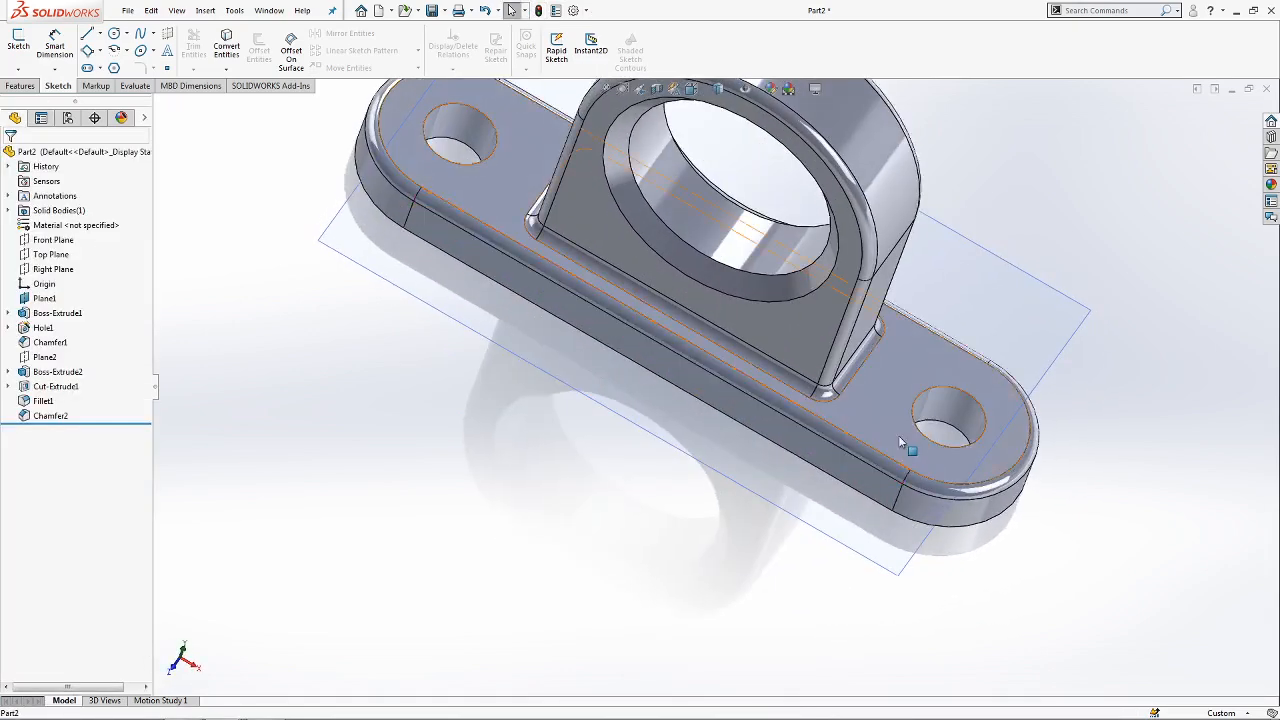
Measure the mounting hole's cylindrical face at the base plate's front end to check its diameter.
click(945, 412)
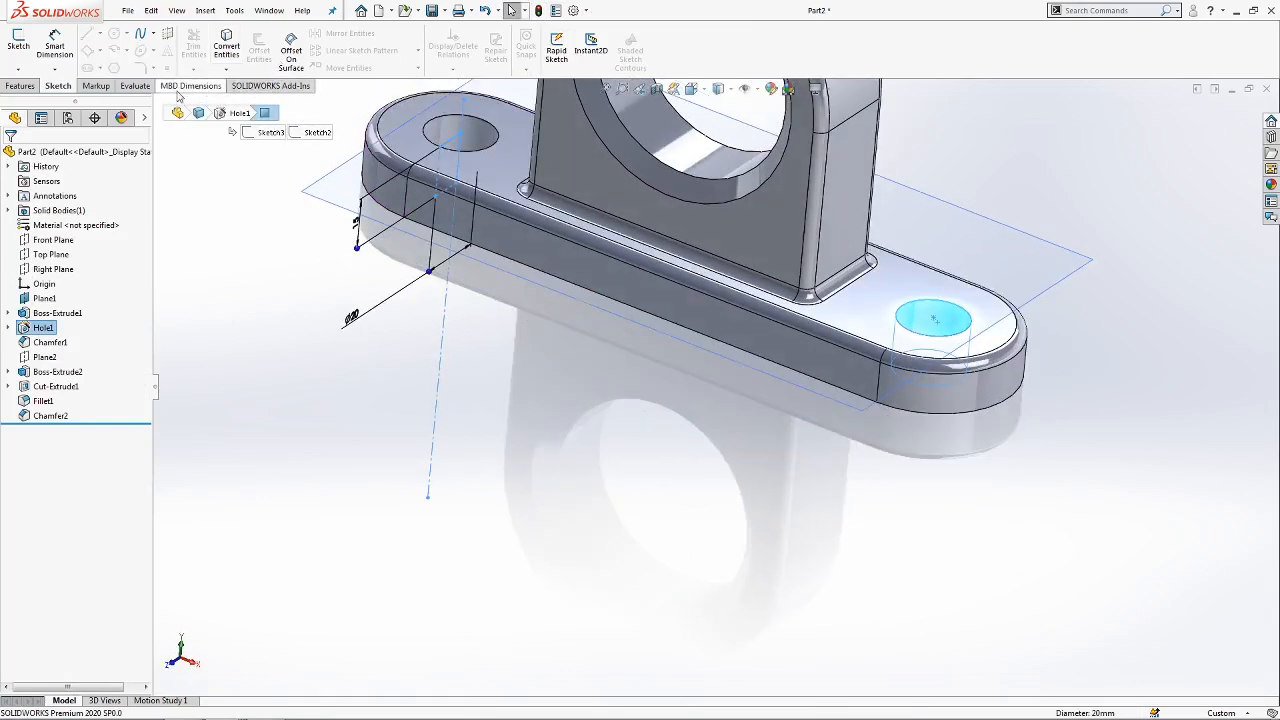
click(135, 86)
click(102, 47)
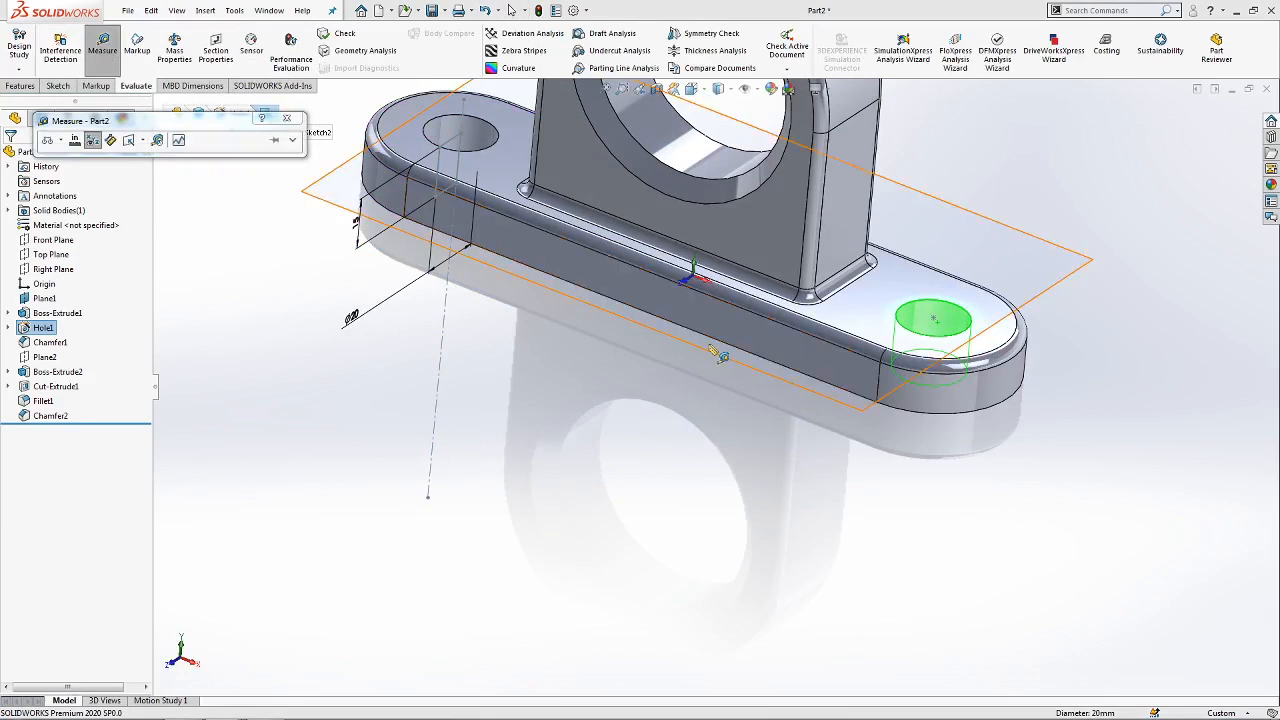
click(292, 141)
mouse_move(87, 279)
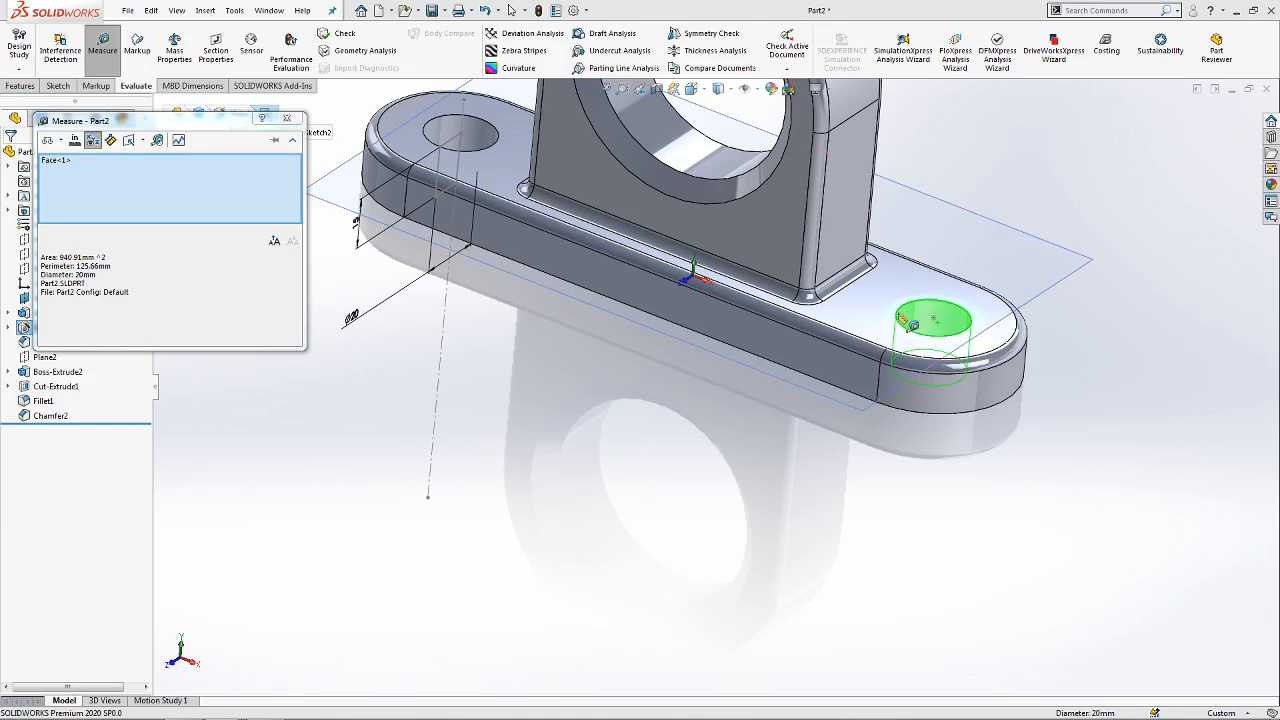
click(287, 118)
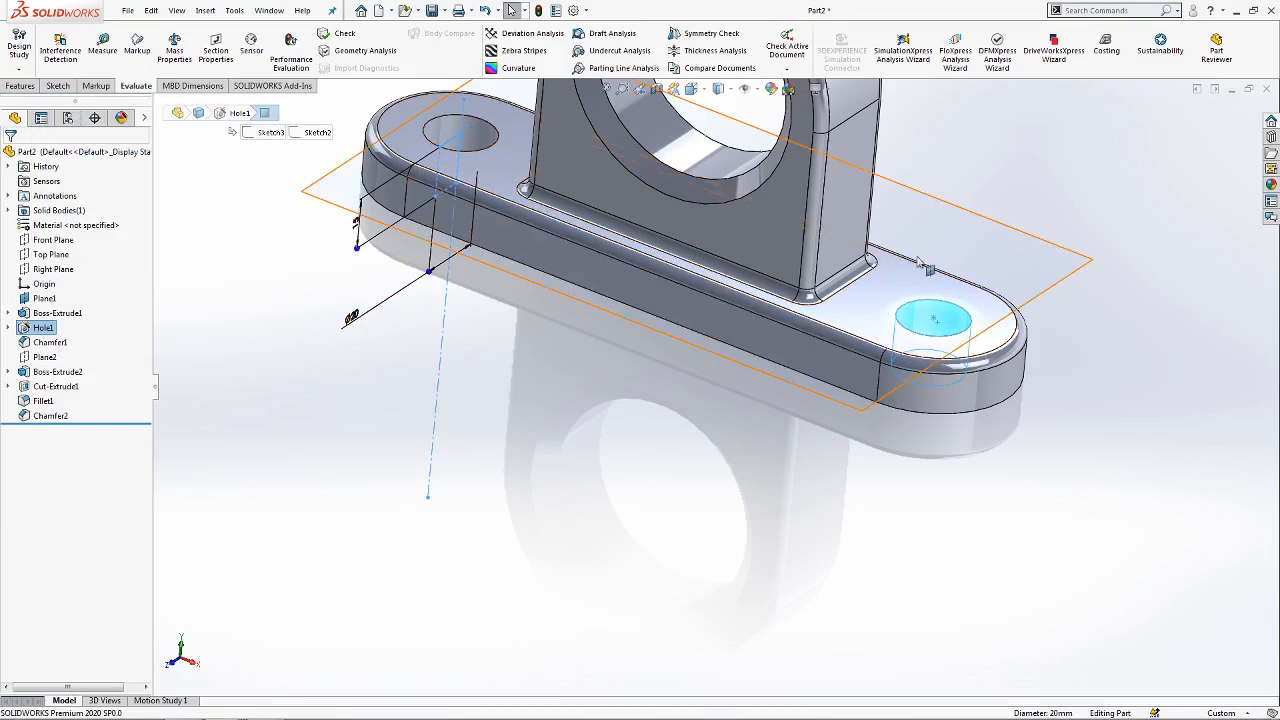
click(961, 496)
Save the part as "FeatureWorks - SEACAD Technologies - Interactive" in the FeatureWorks folder.
middle_drag(626, 495, 622, 331)
scroll(655, 290, up, 4)
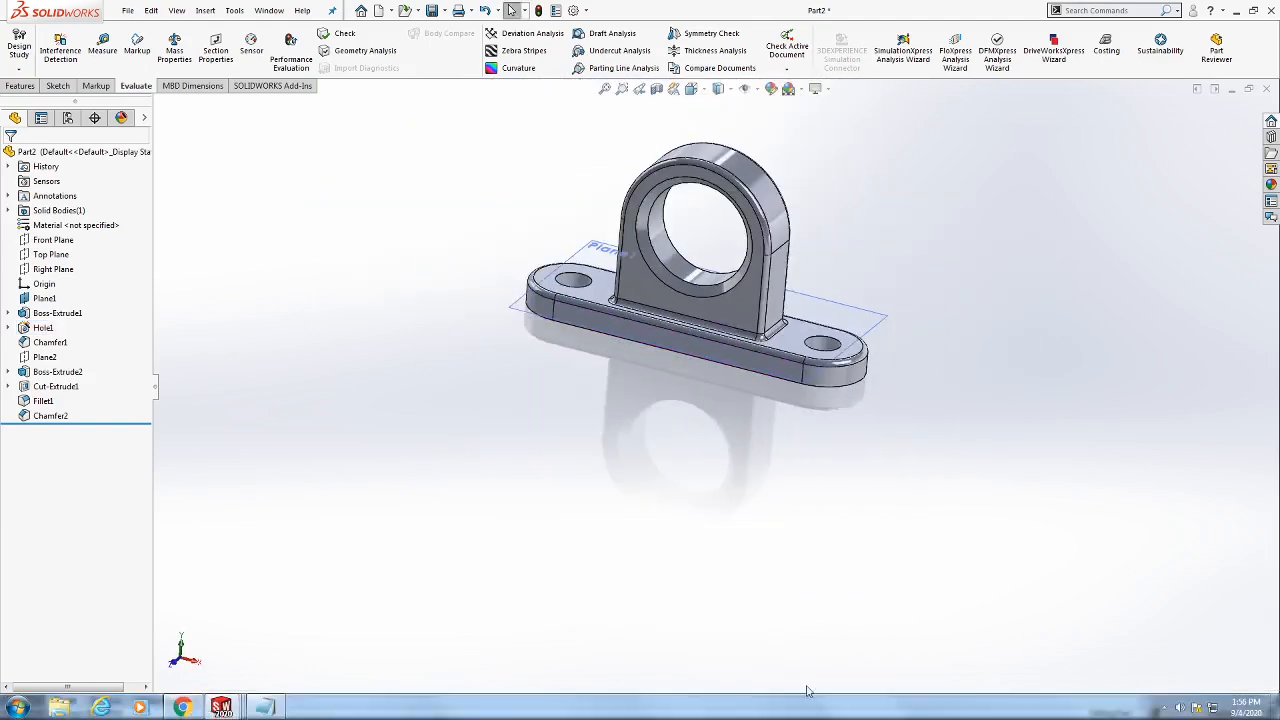
click(128, 10)
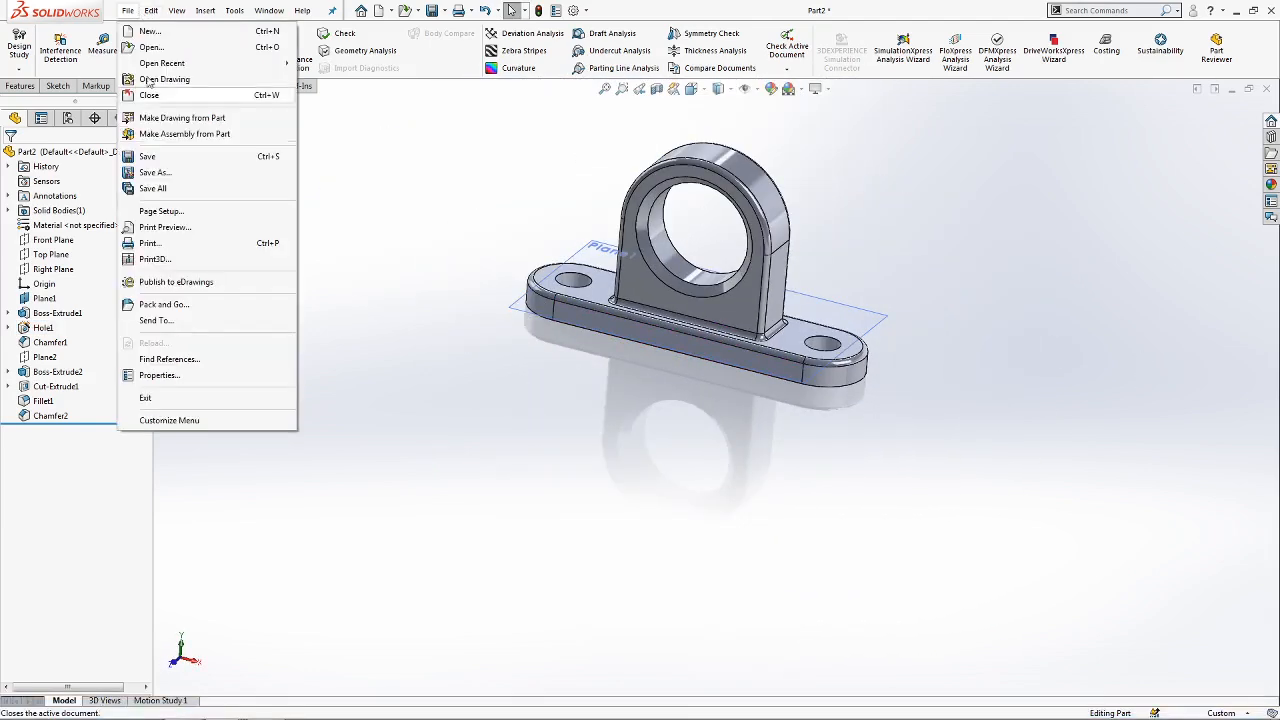
click(184, 160)
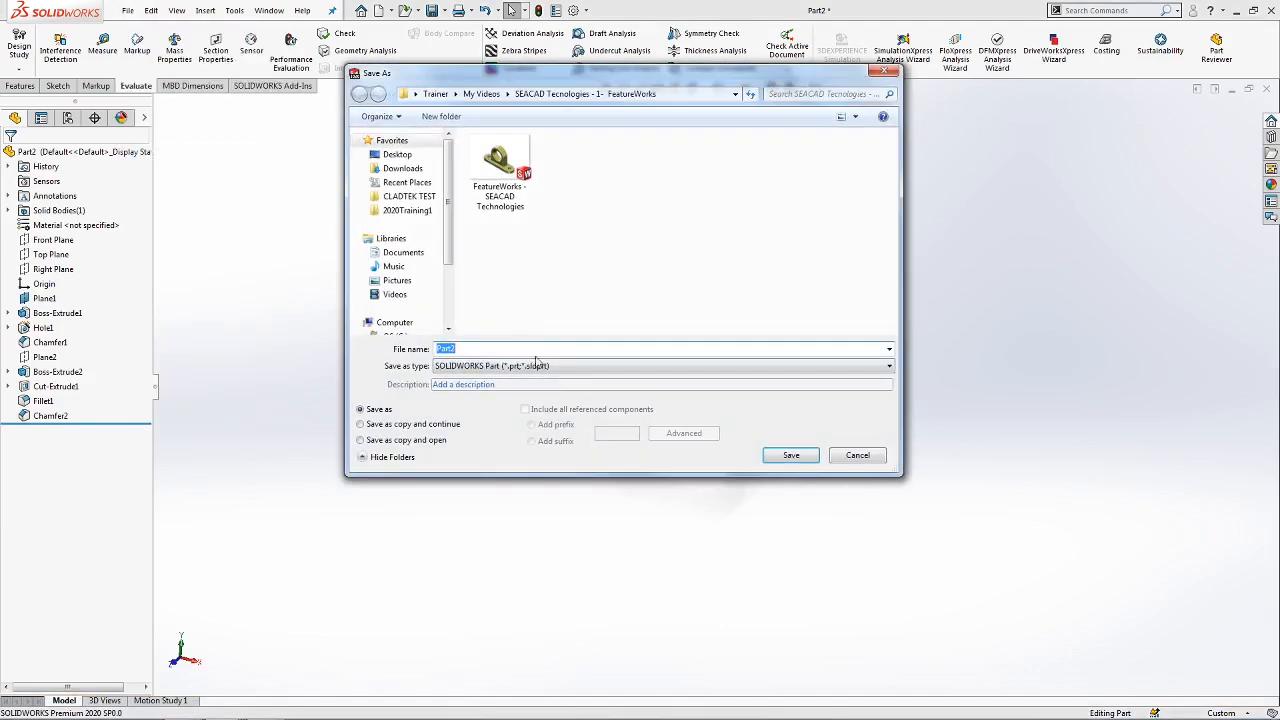
click(500, 172)
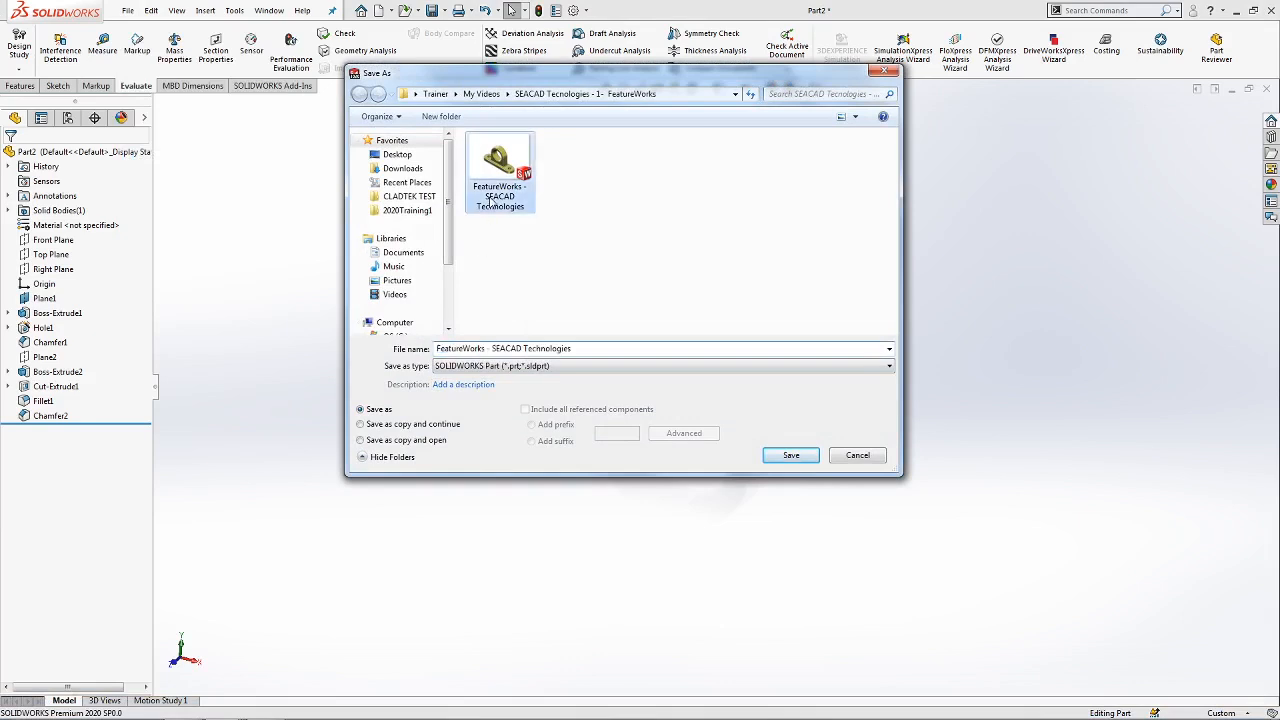
click(593, 348)
click(593, 348)
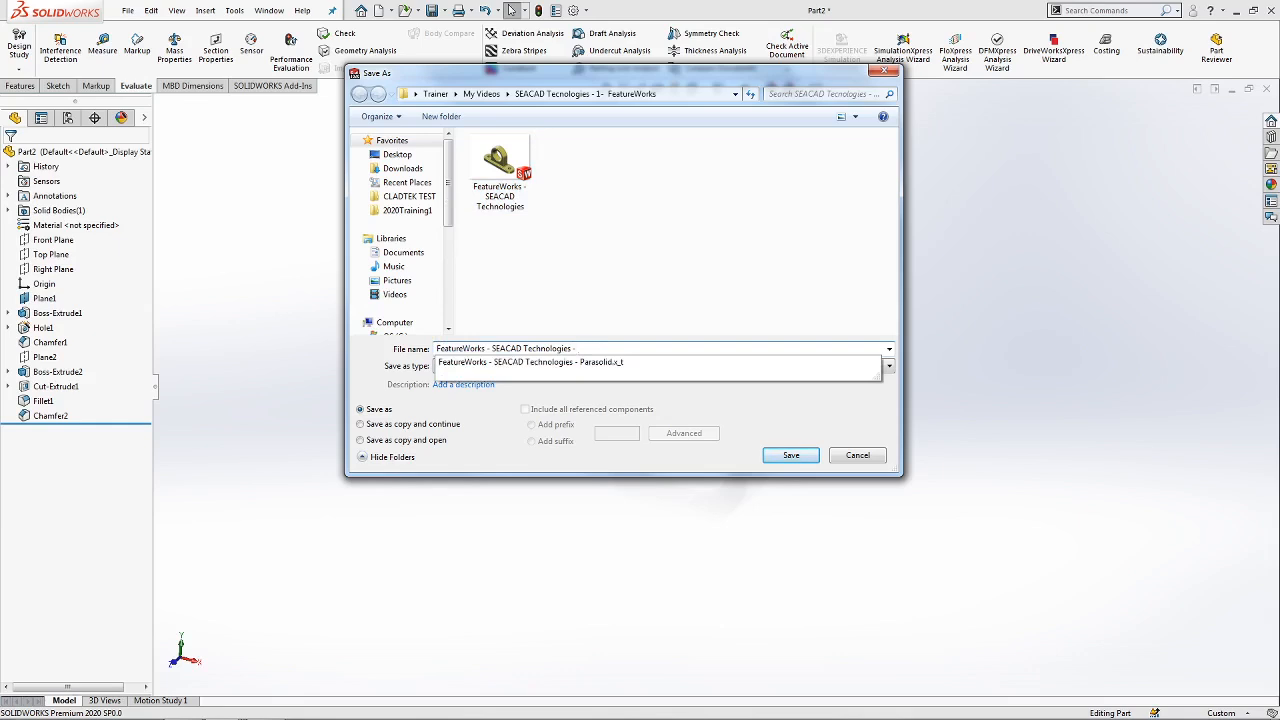
text(- 1)
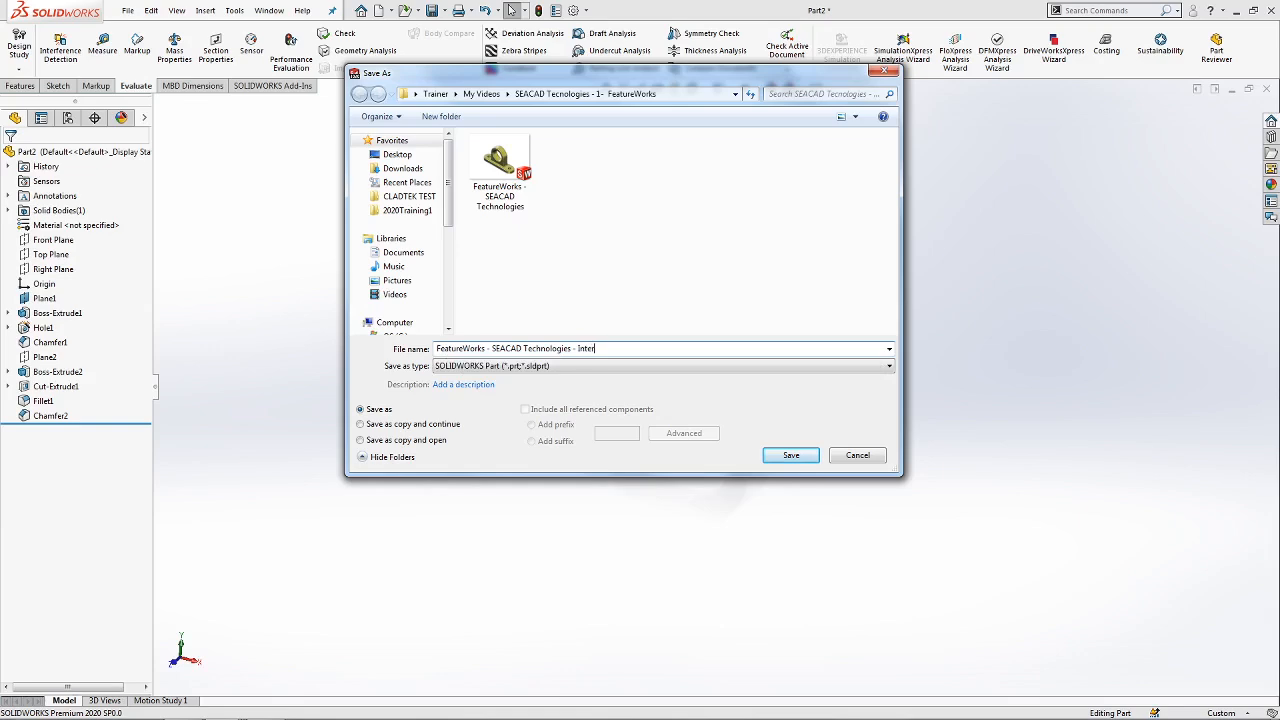
text(nteractive)
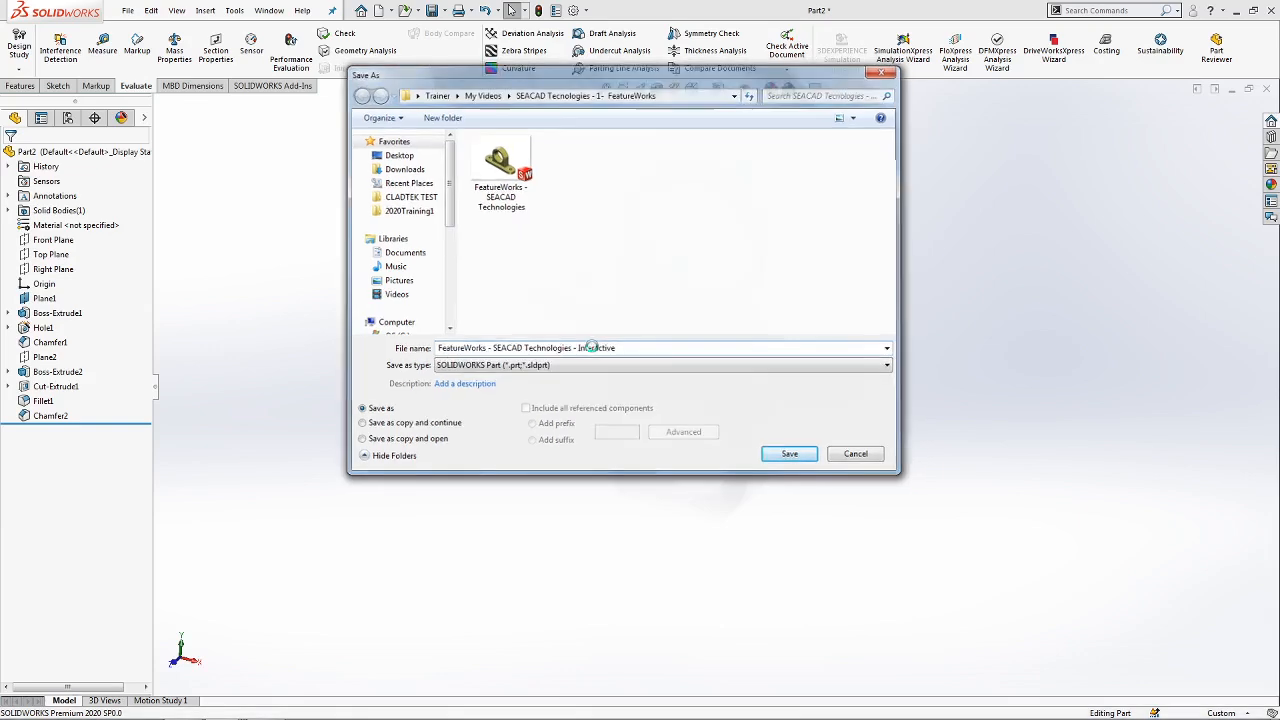
key(Return)
scroll(810, 247, down, 3)
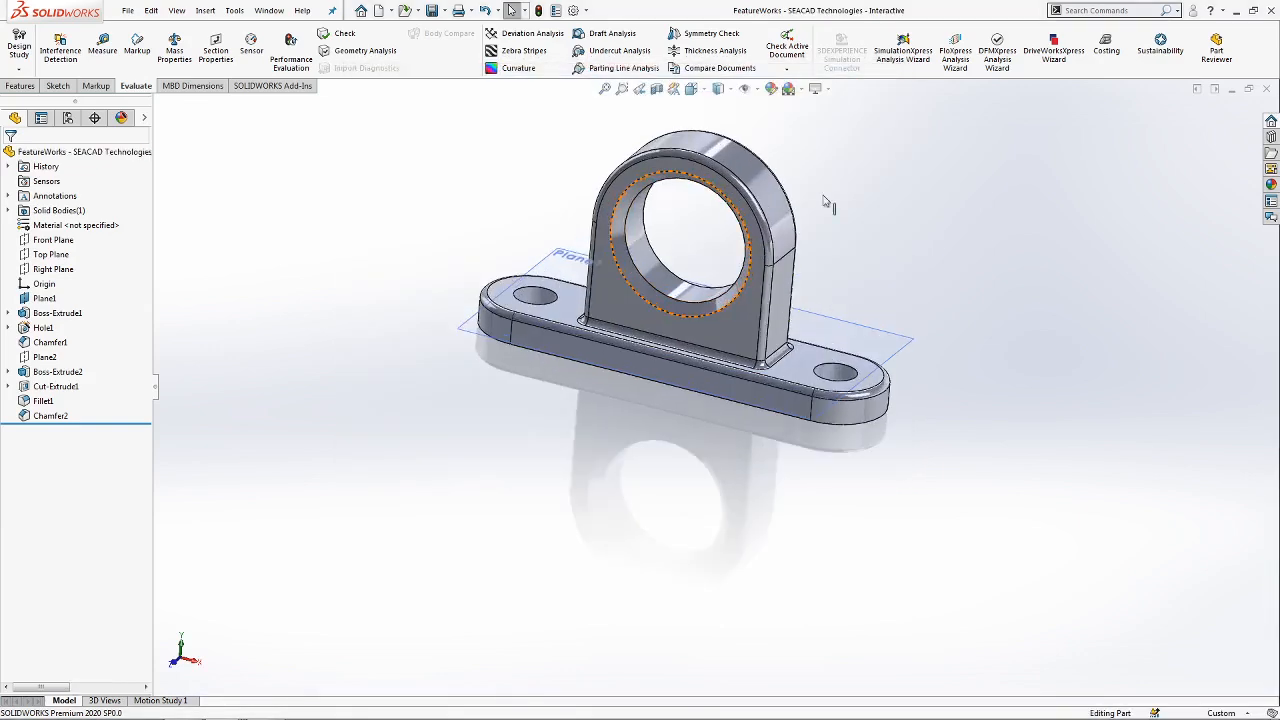
Return to the imported Parasolid part that still holds only the Imported1 body.
click(1246, 93)
middle_drag(643, 209, 612, 370)
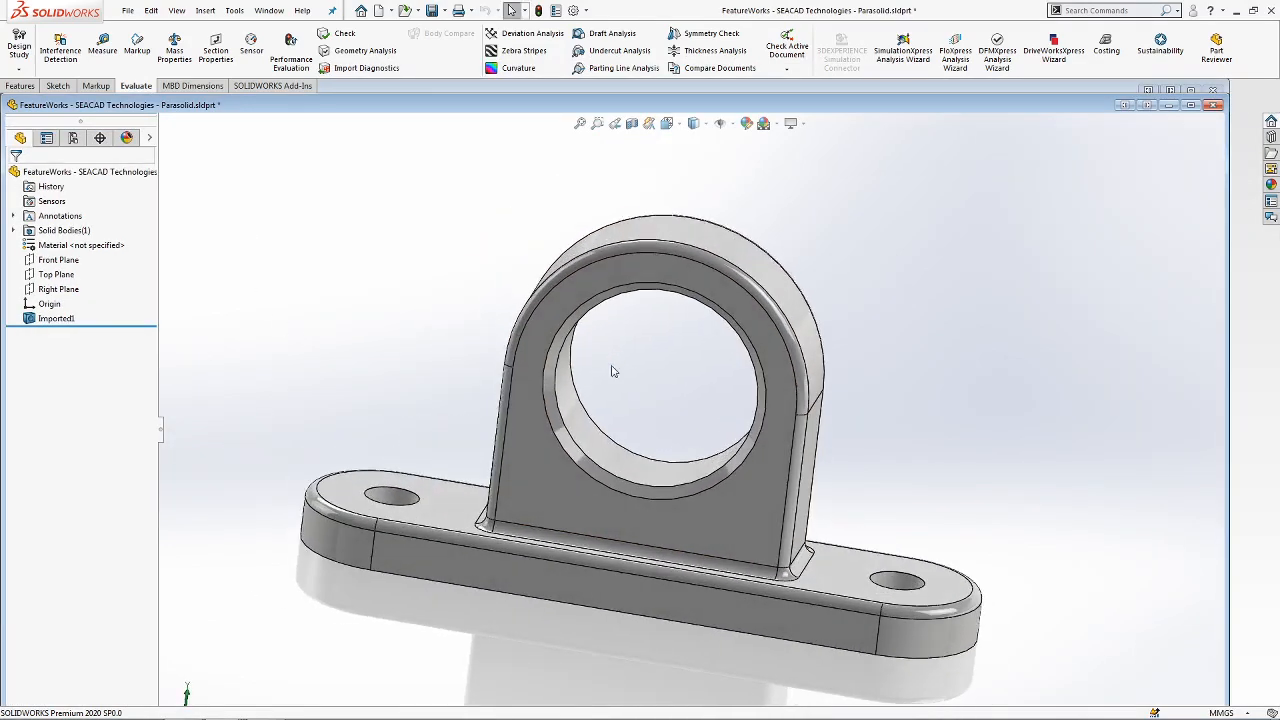
middle_drag(659, 507, 619, 552)
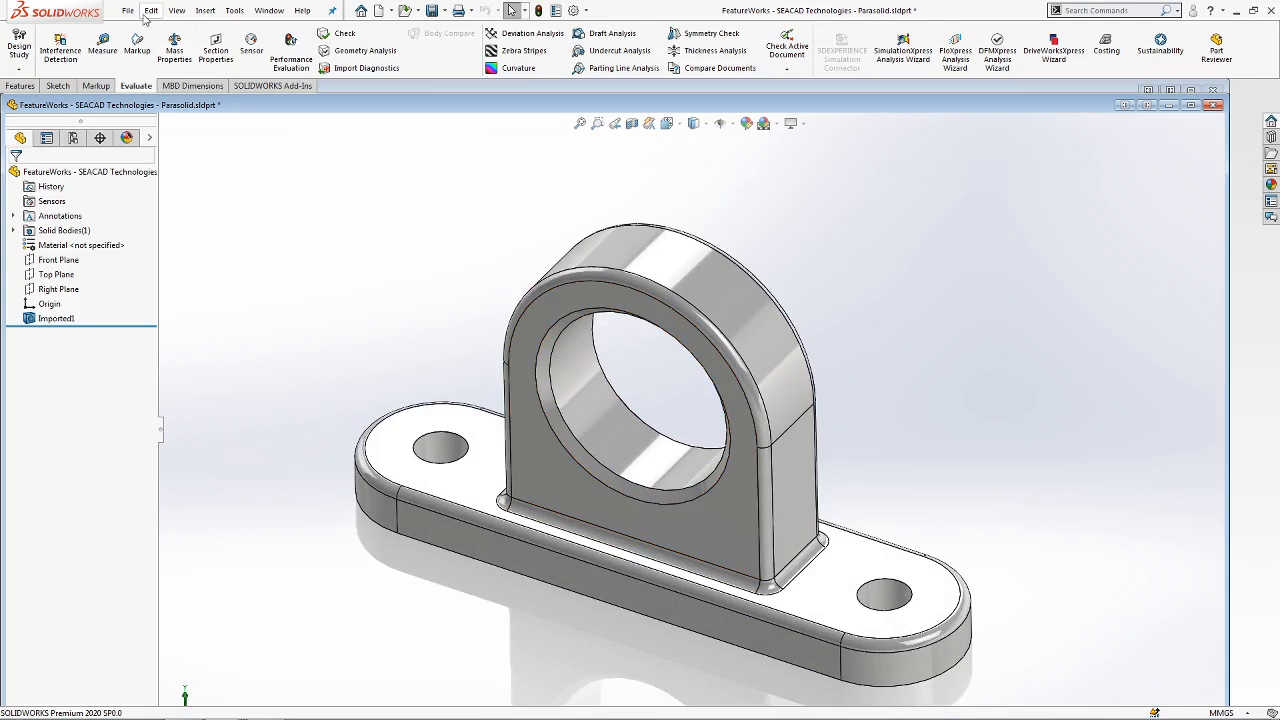
Run FeatureWorks recognition on the imported body in Automatic mode, with standard features and all automatic feature types included.
click(177, 11)
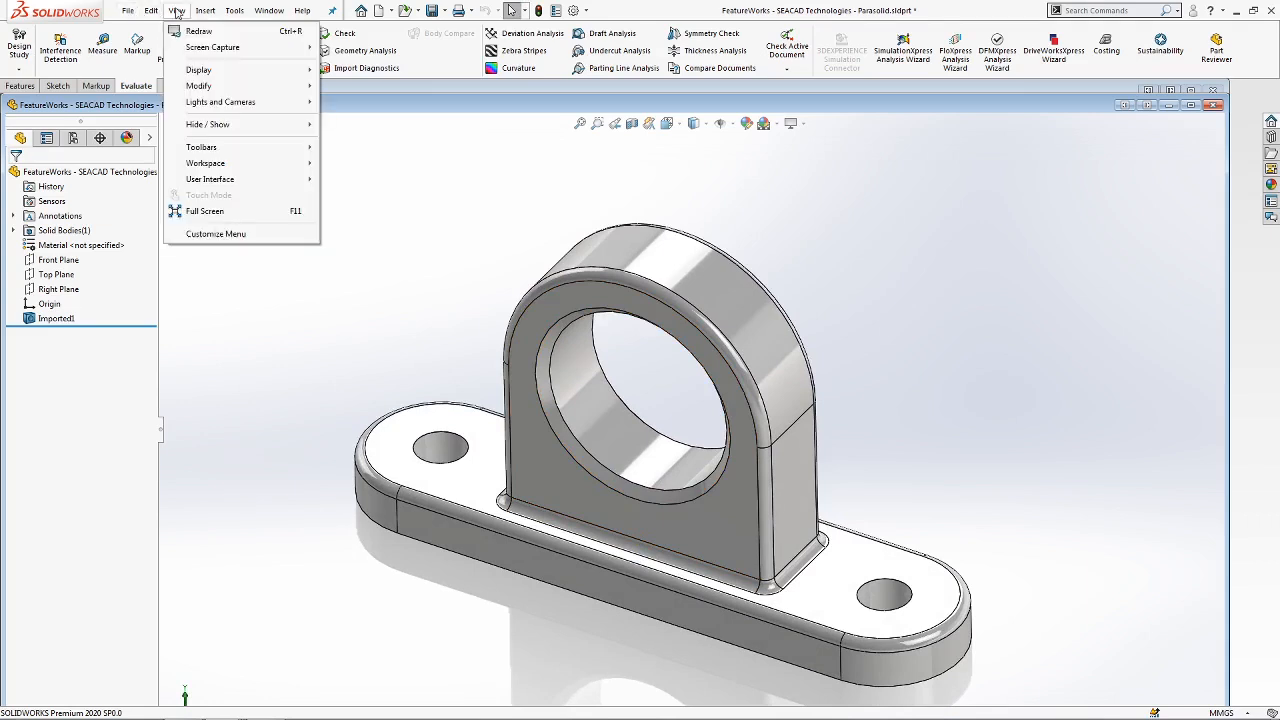
mouse_move(203, 11)
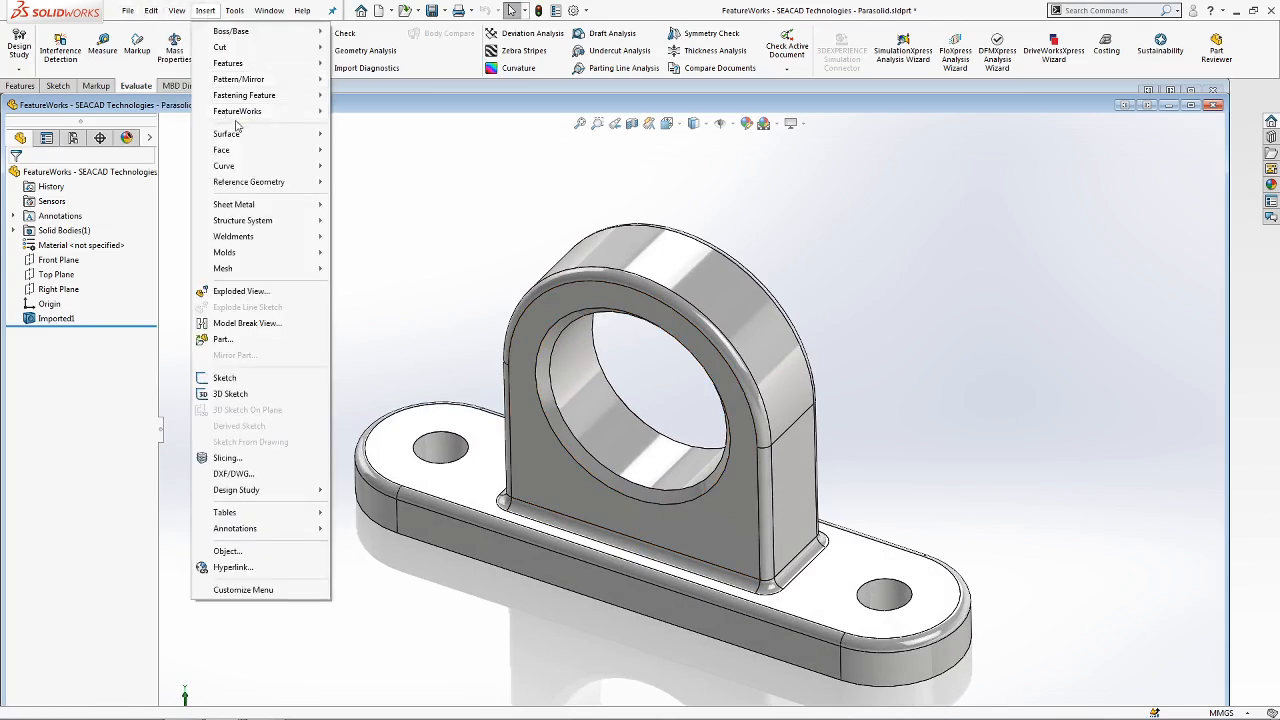
click(205, 10)
mouse_move(290, 111)
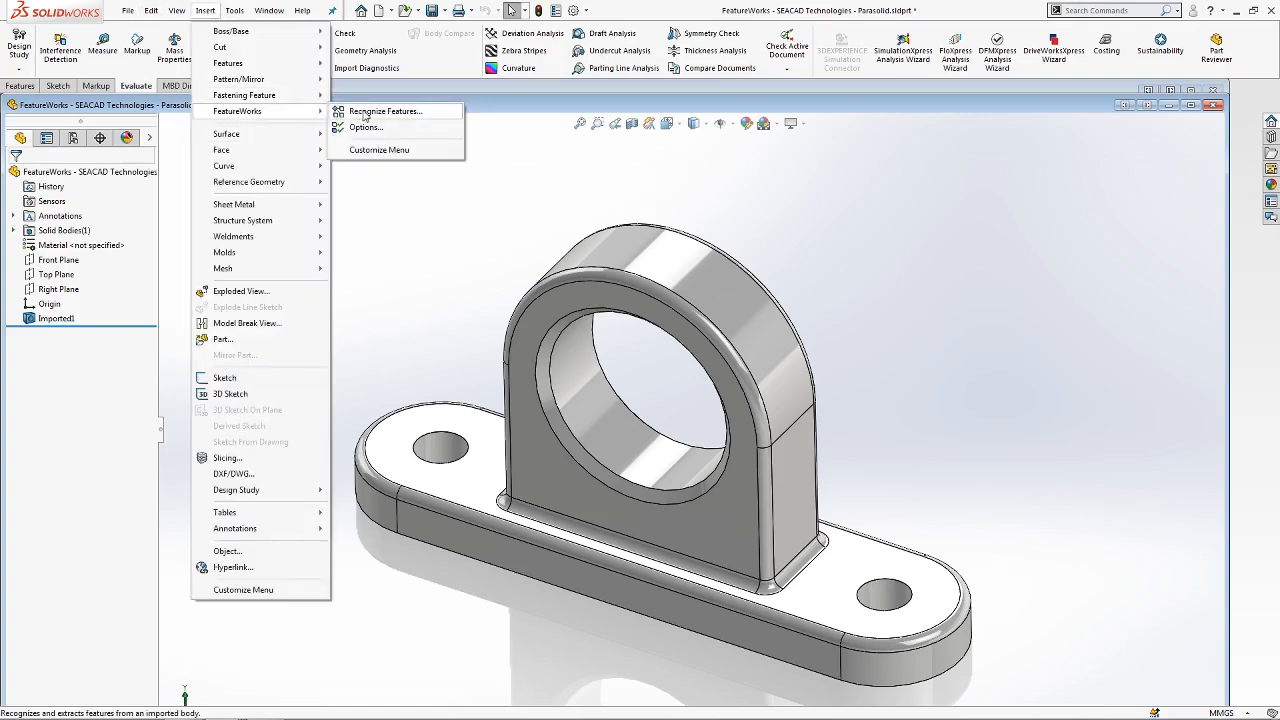
click(363, 115)
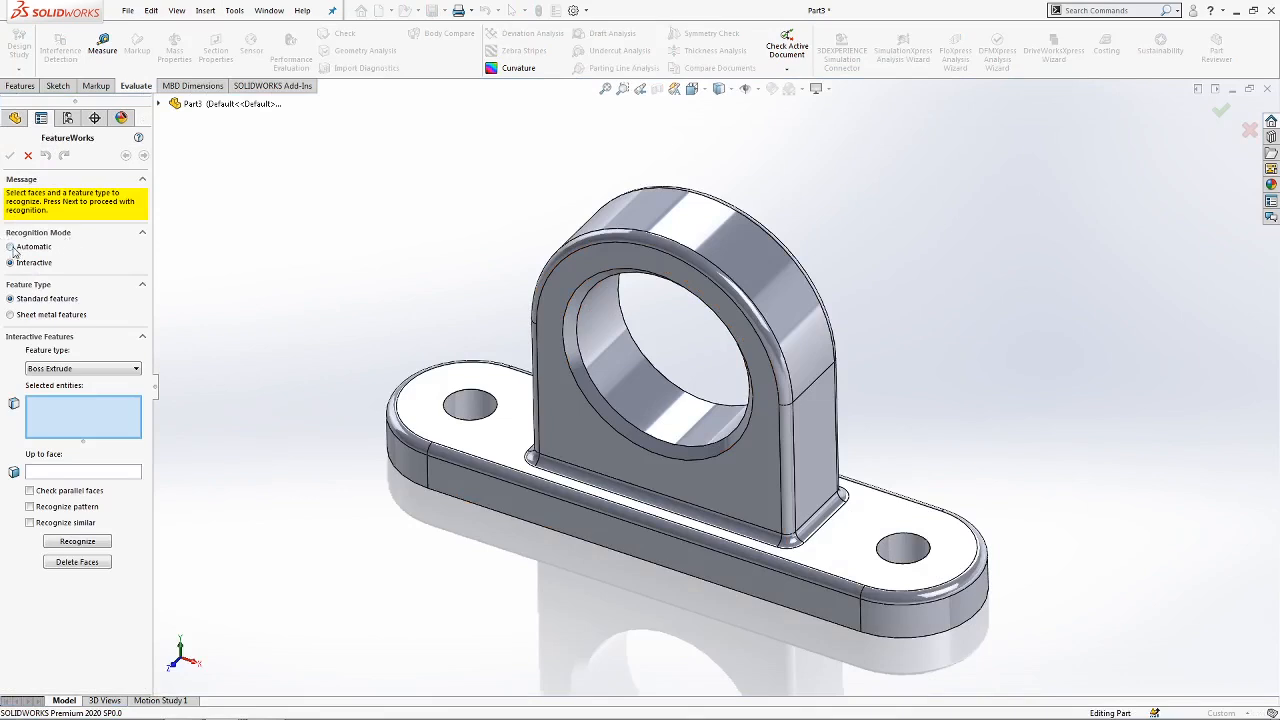
click(11, 247)
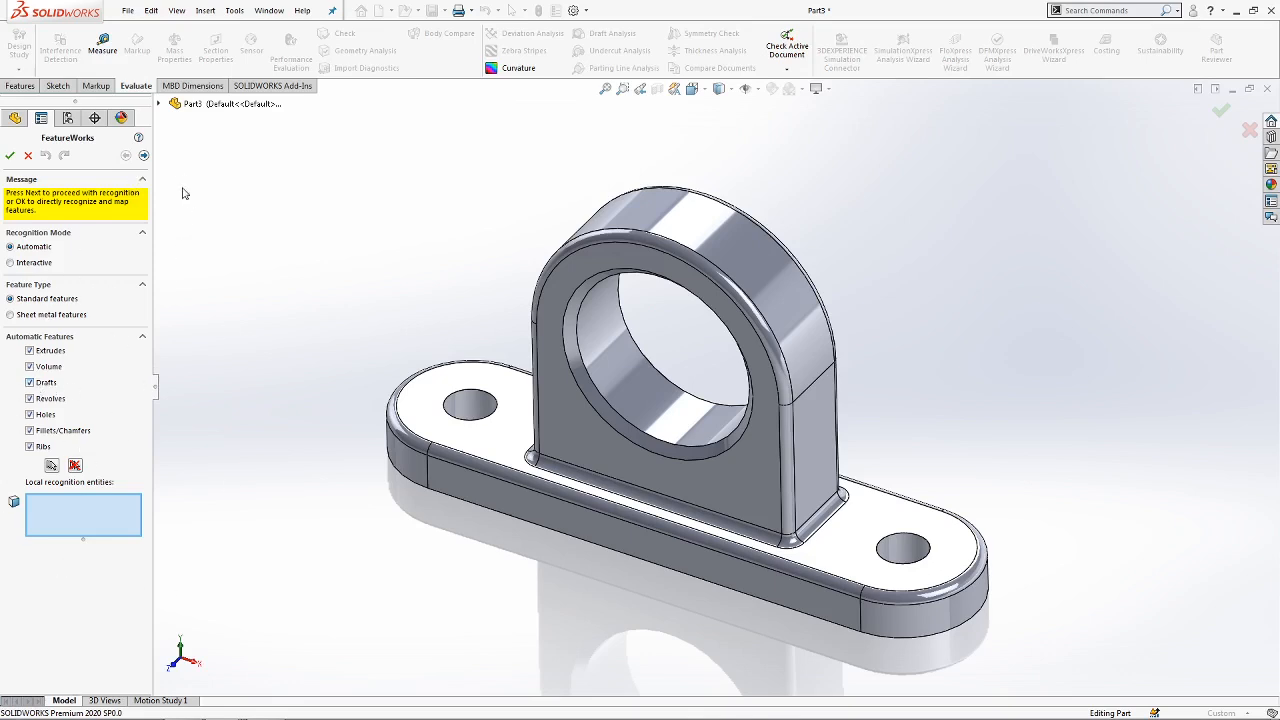
click(143, 157)
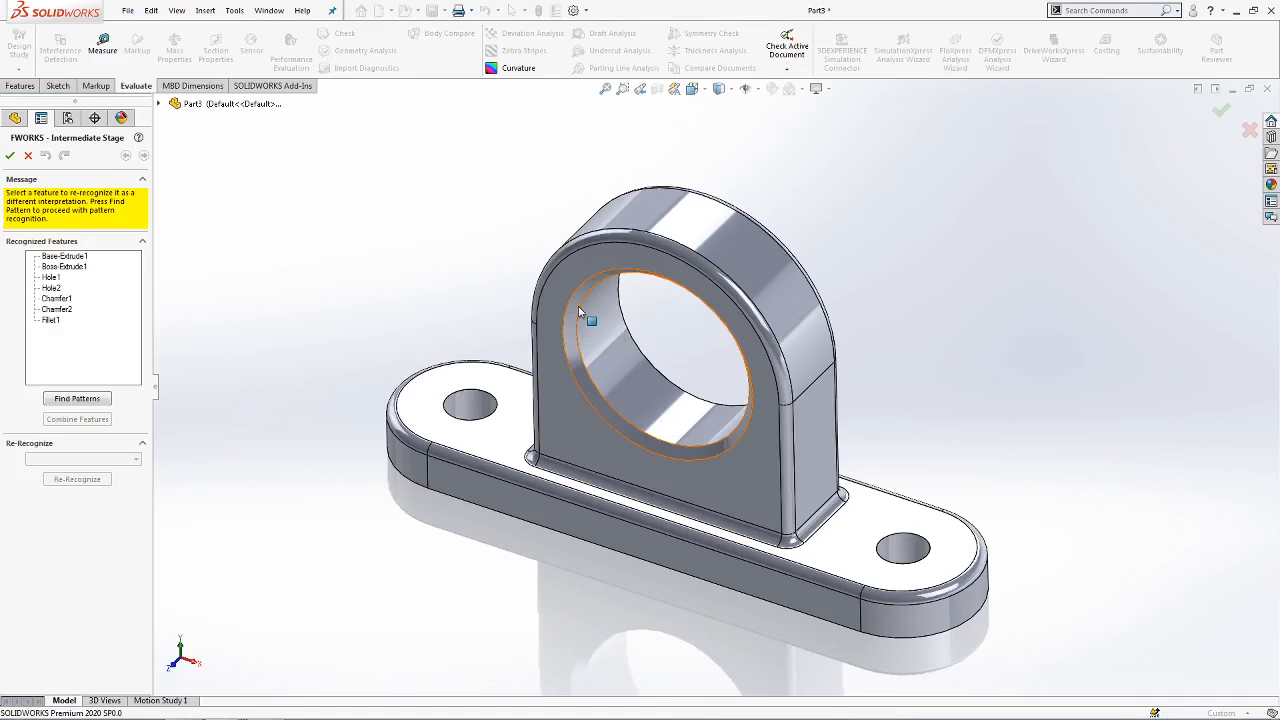
Examine which geometry each recognized feature covers, from the base and boss extrusions through the holes and chamfers to the fillet.
middle_drag(552, 268, 533, 289)
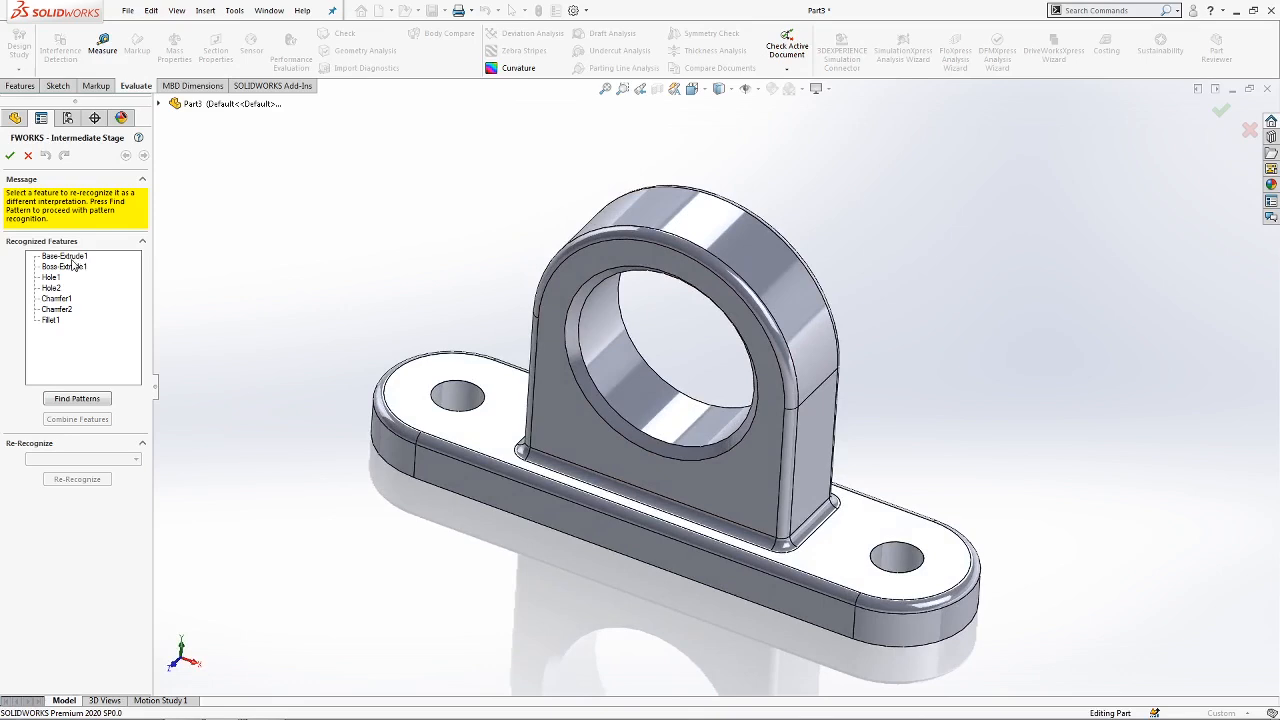
click(64, 256)
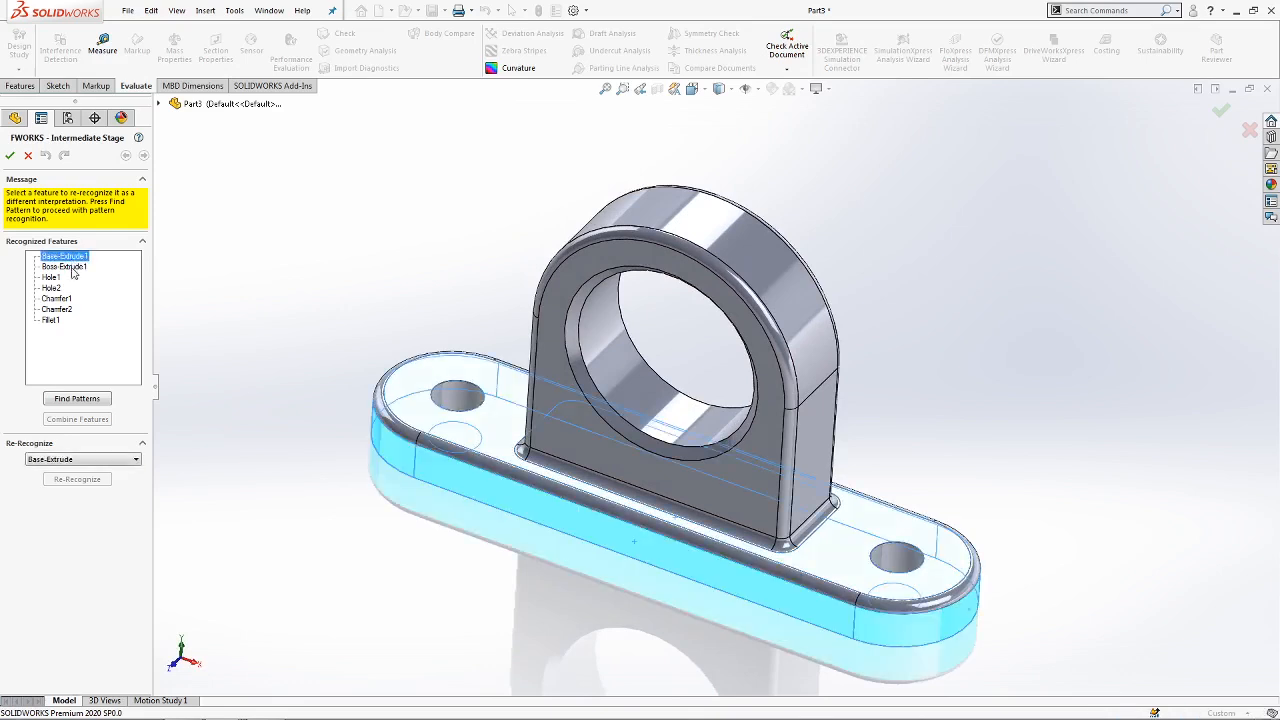
click(64, 267)
click(50, 277)
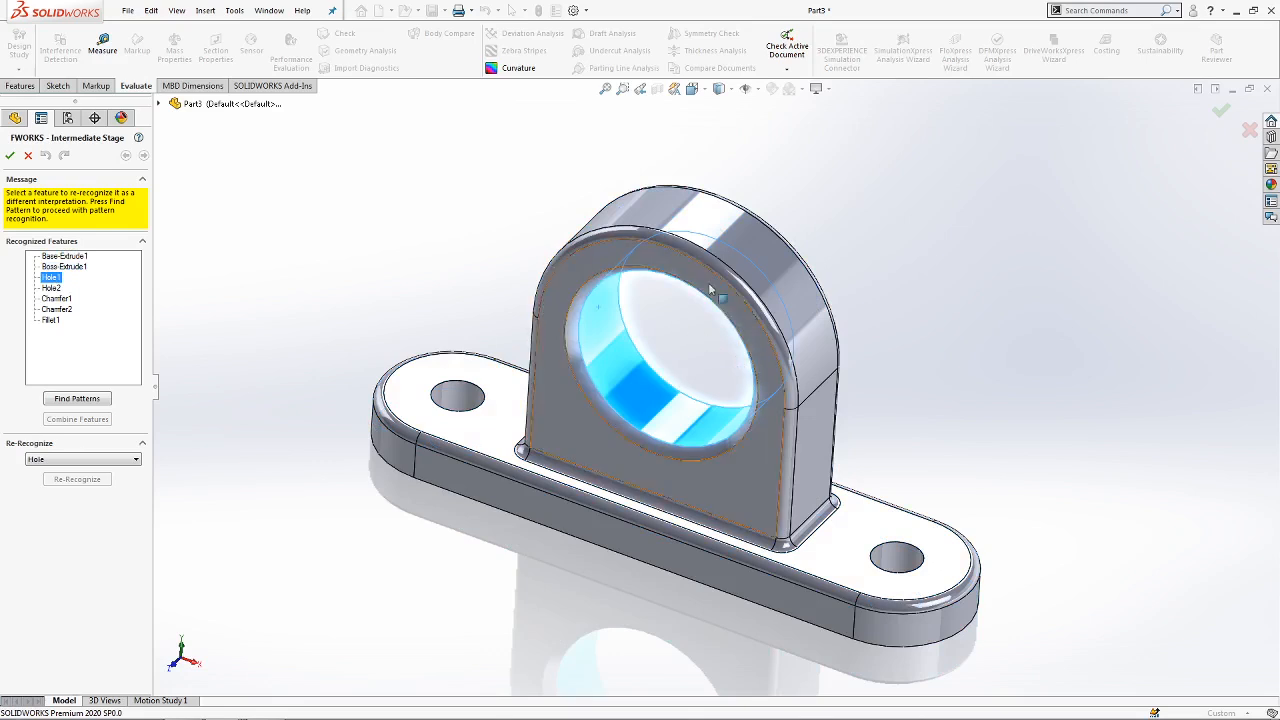
click(51, 288)
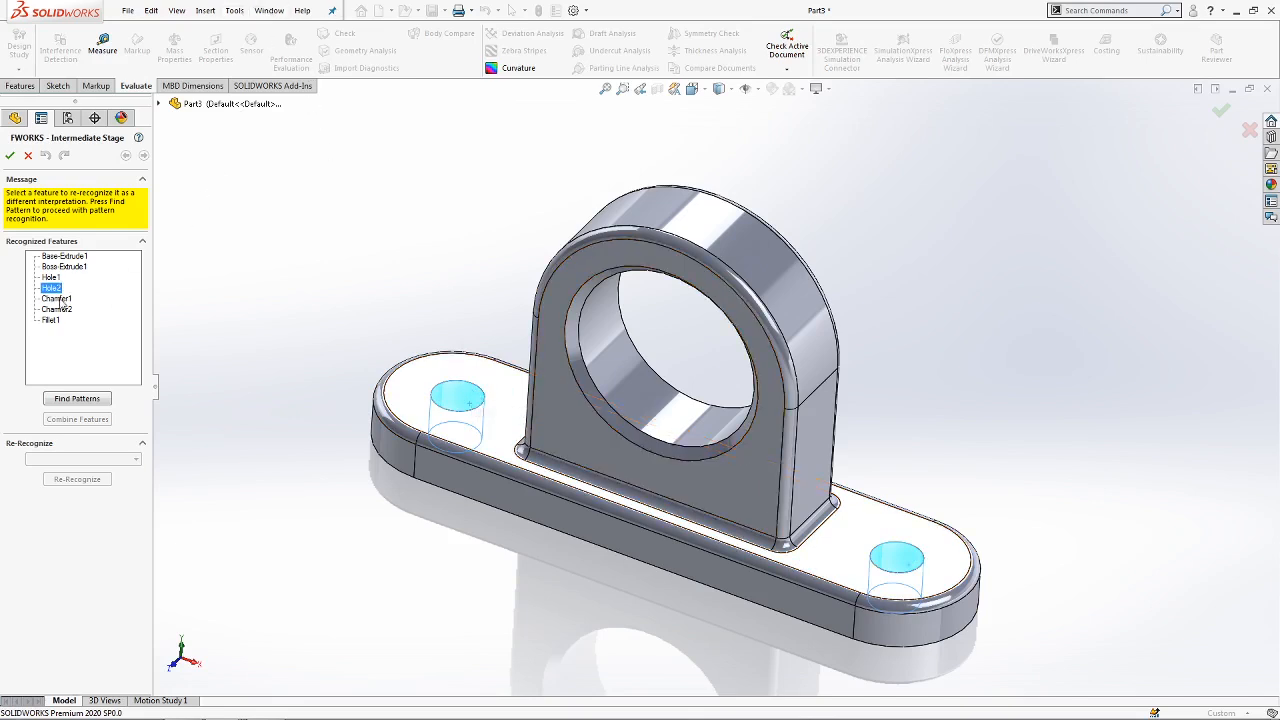
click(57, 299)
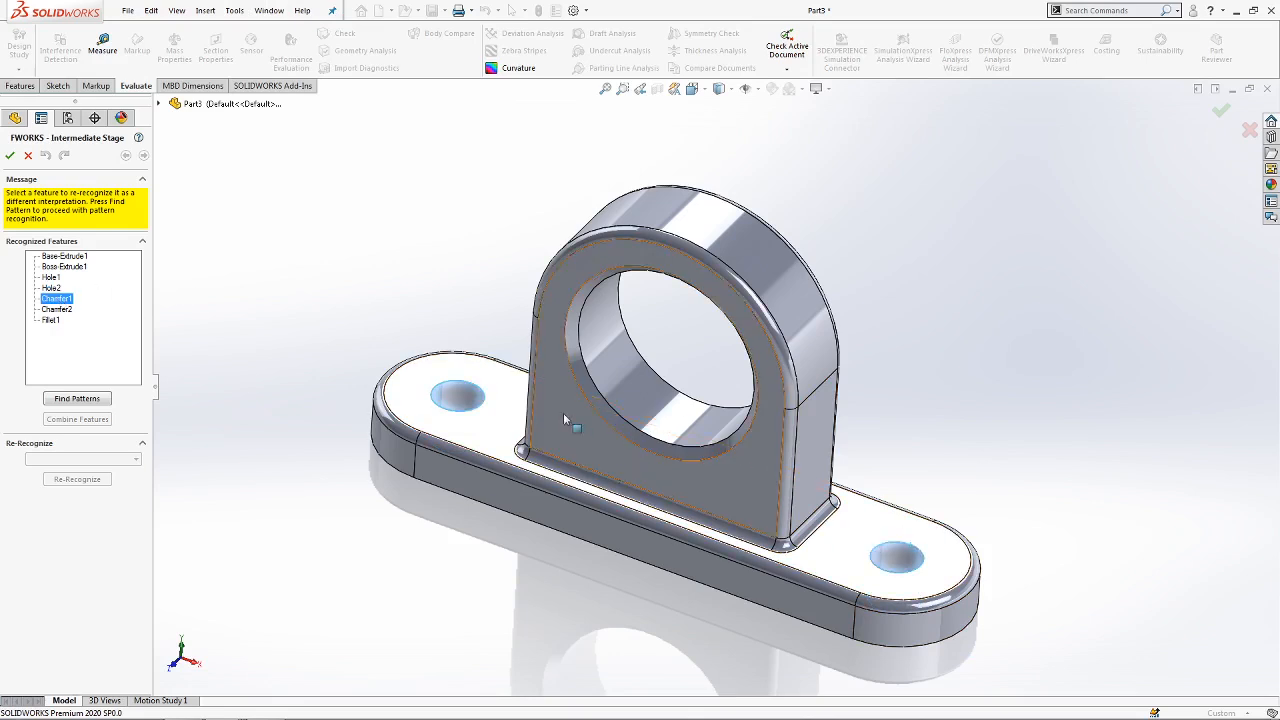
click(56, 309)
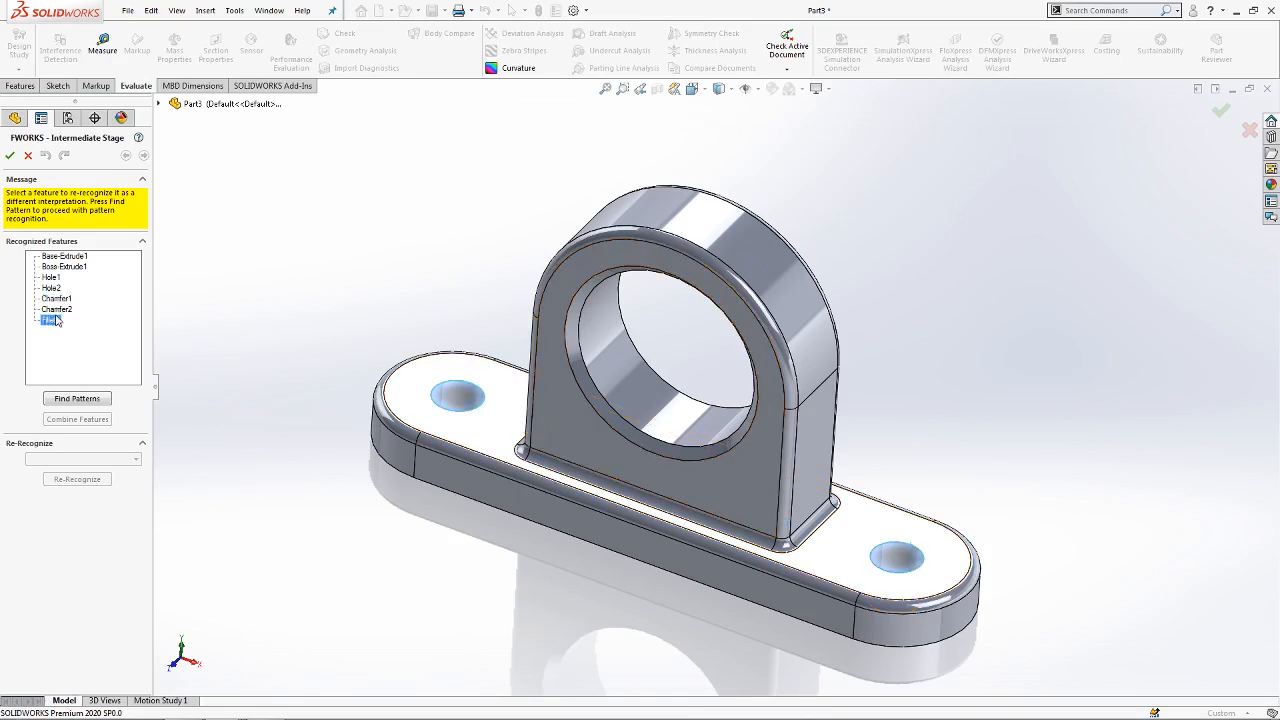
middle_drag(366, 351, 366, 323)
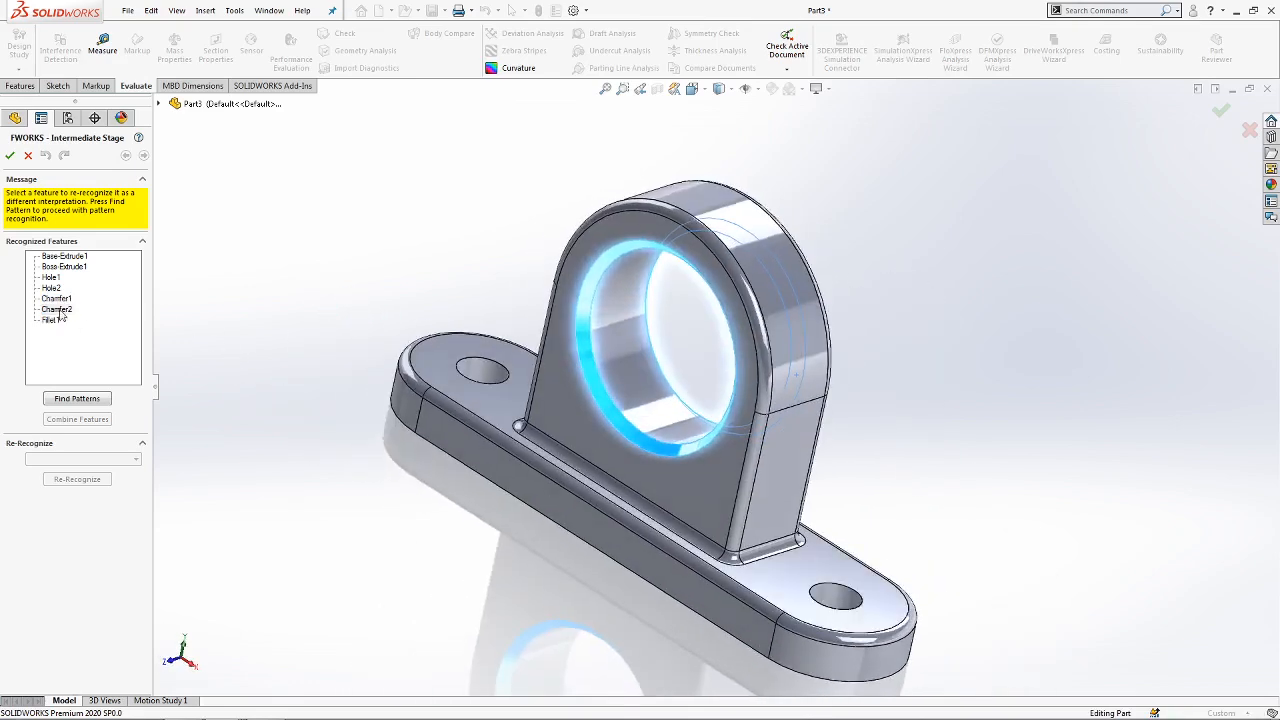
click(50, 320)
middle_drag(892, 461, 920, 434)
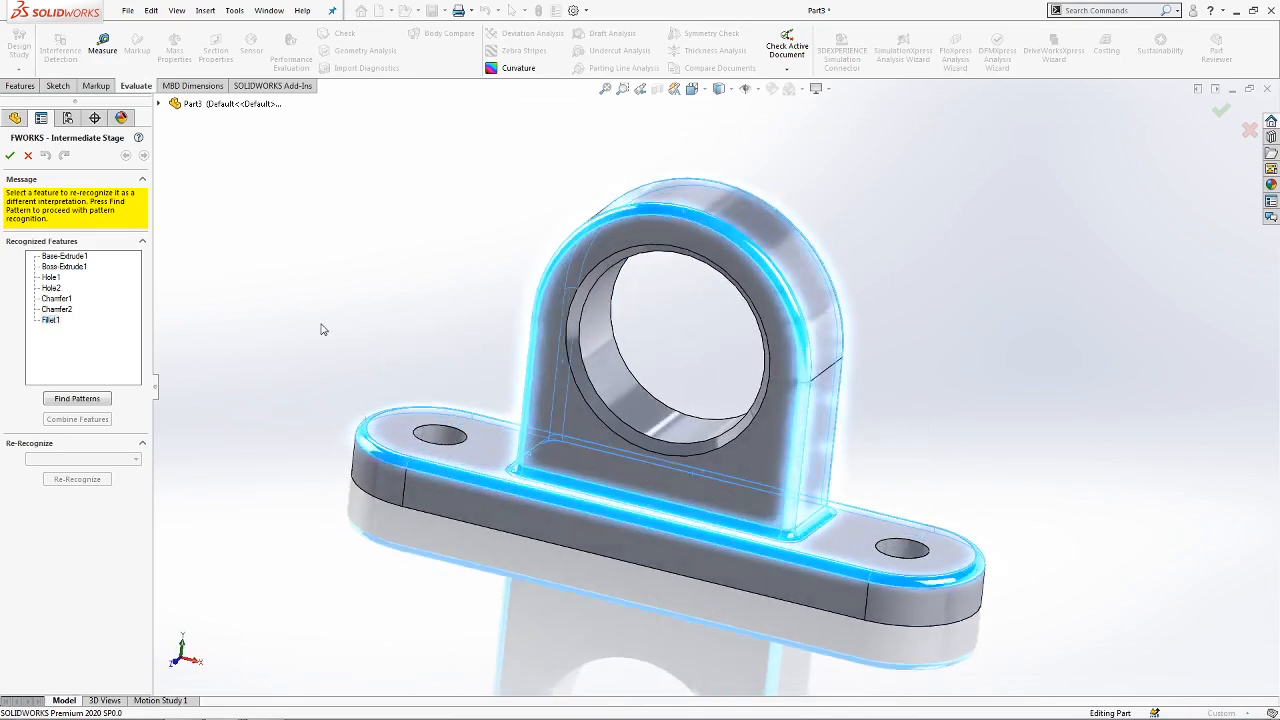
Try re-recognizing the upright's large bore as a Cut-Extrude instead of a Hole.
click(66, 267)
click(55, 279)
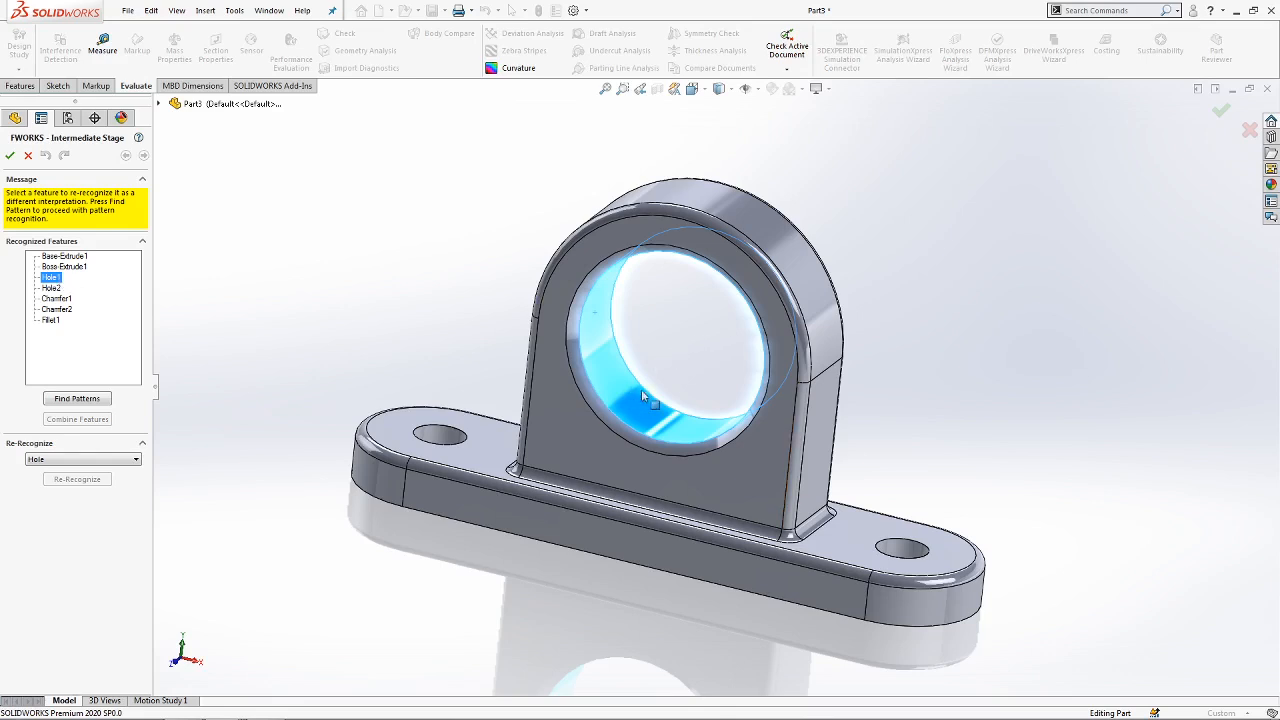
click(106, 461)
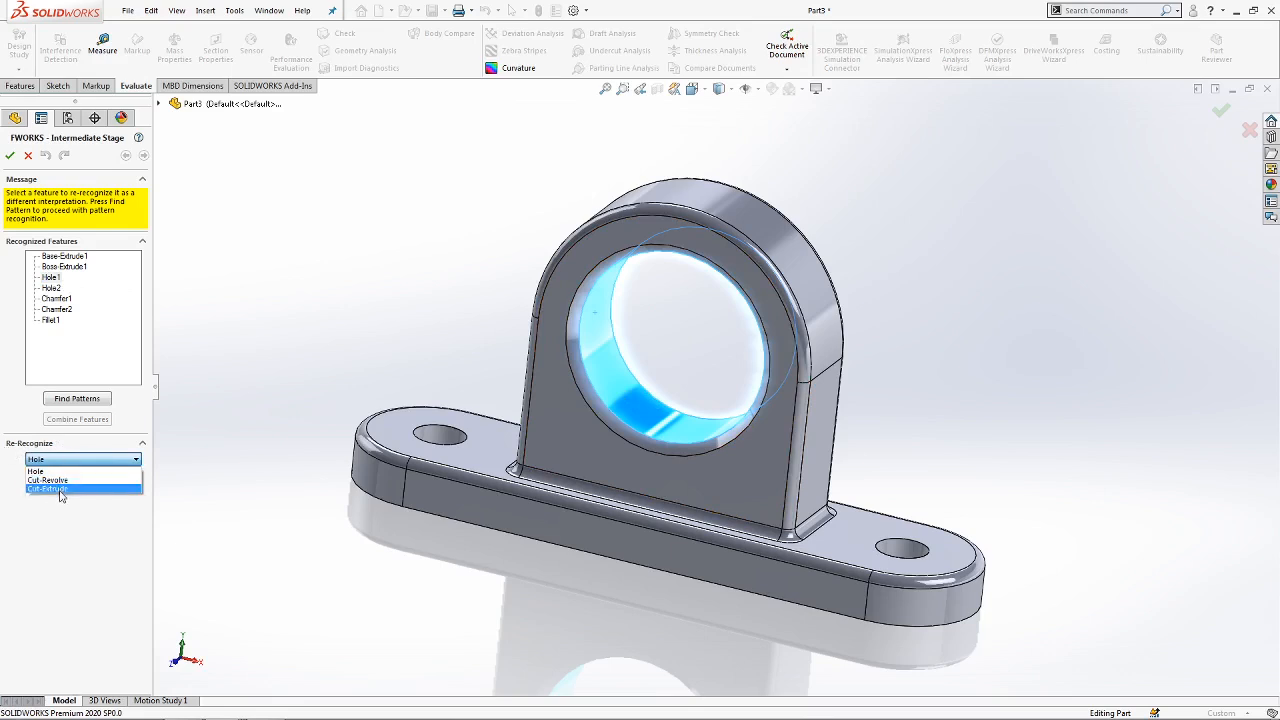
click(60, 489)
click(81, 480)
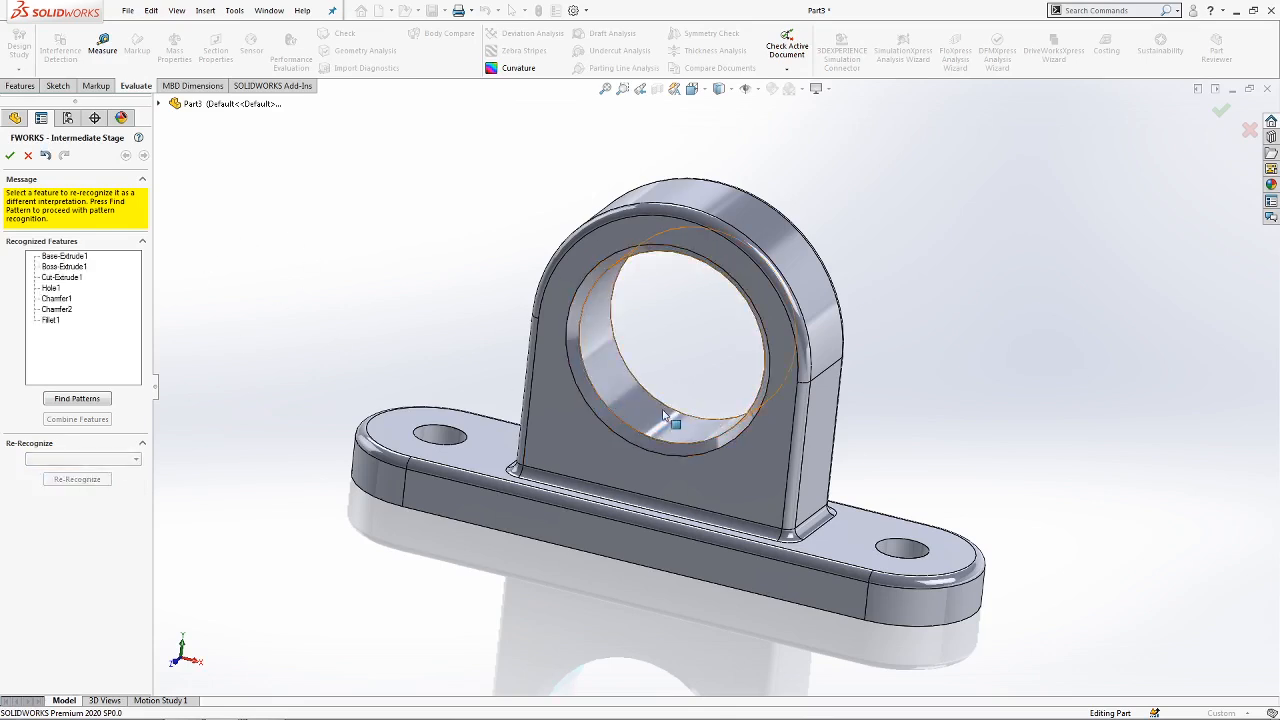
click(76, 281)
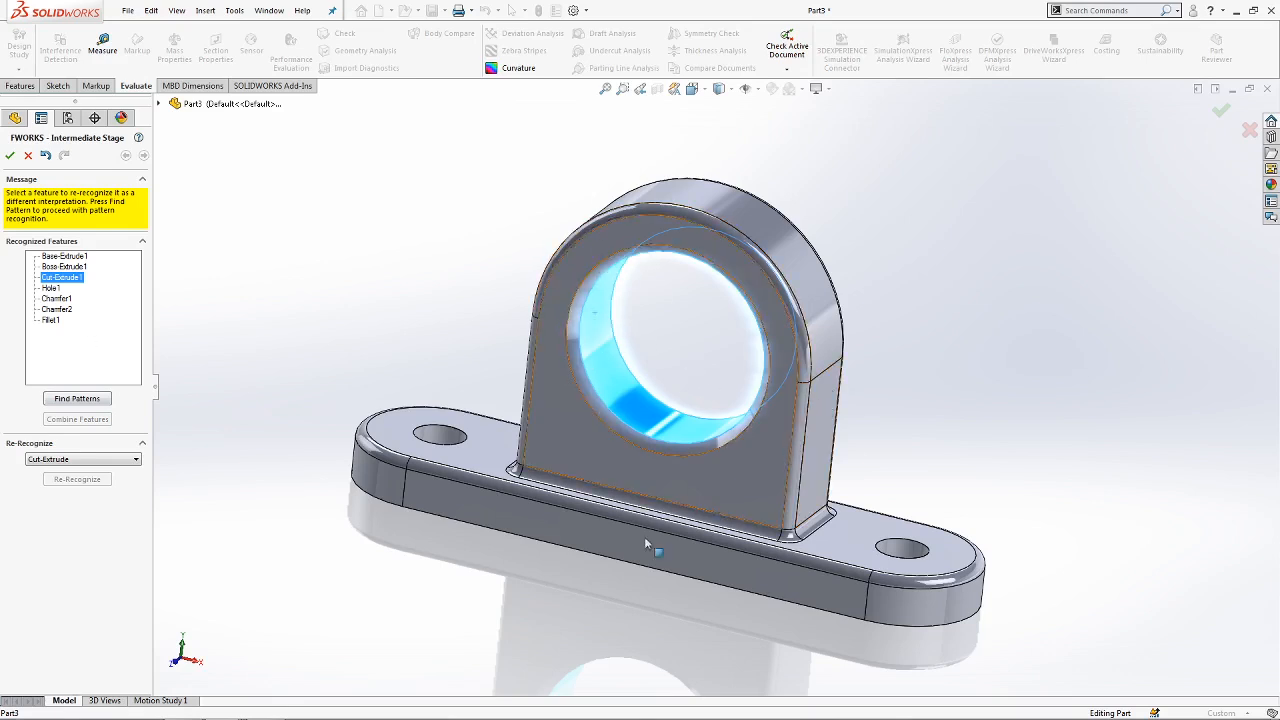
click(105, 553)
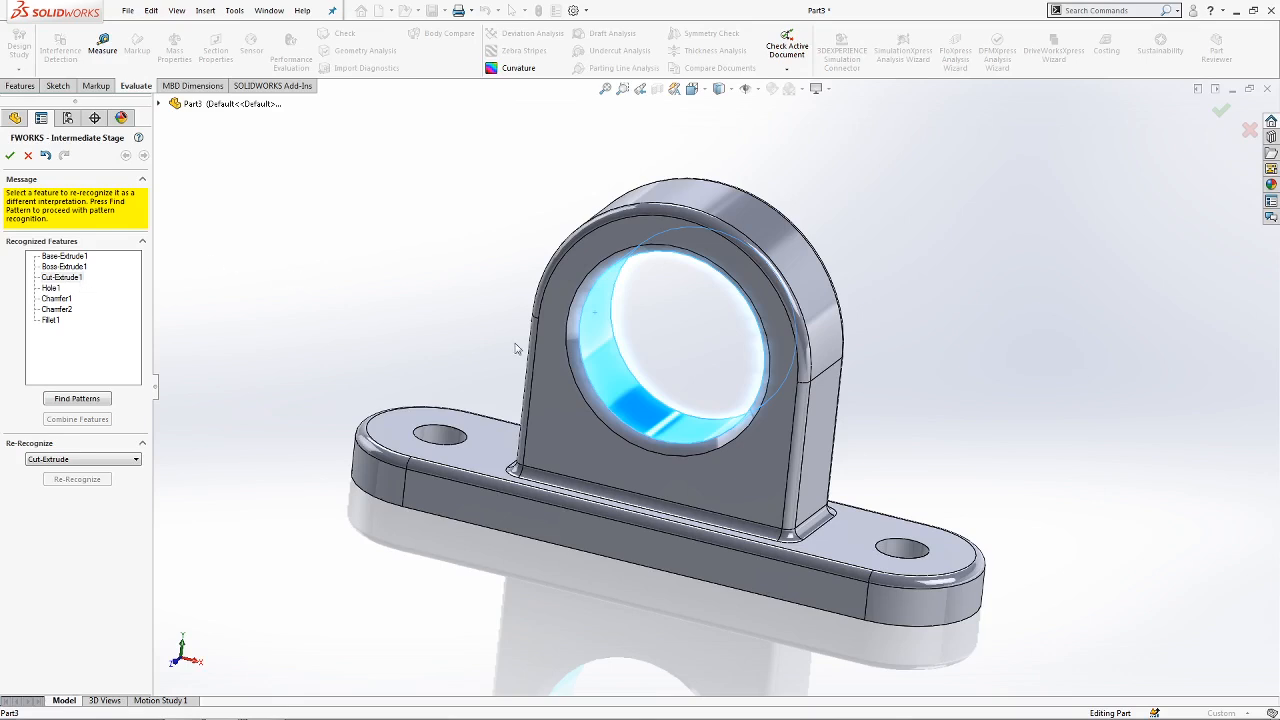
Accept the recognition to map the features into the part, and check which holes Hole2 covers.
click(10, 155)
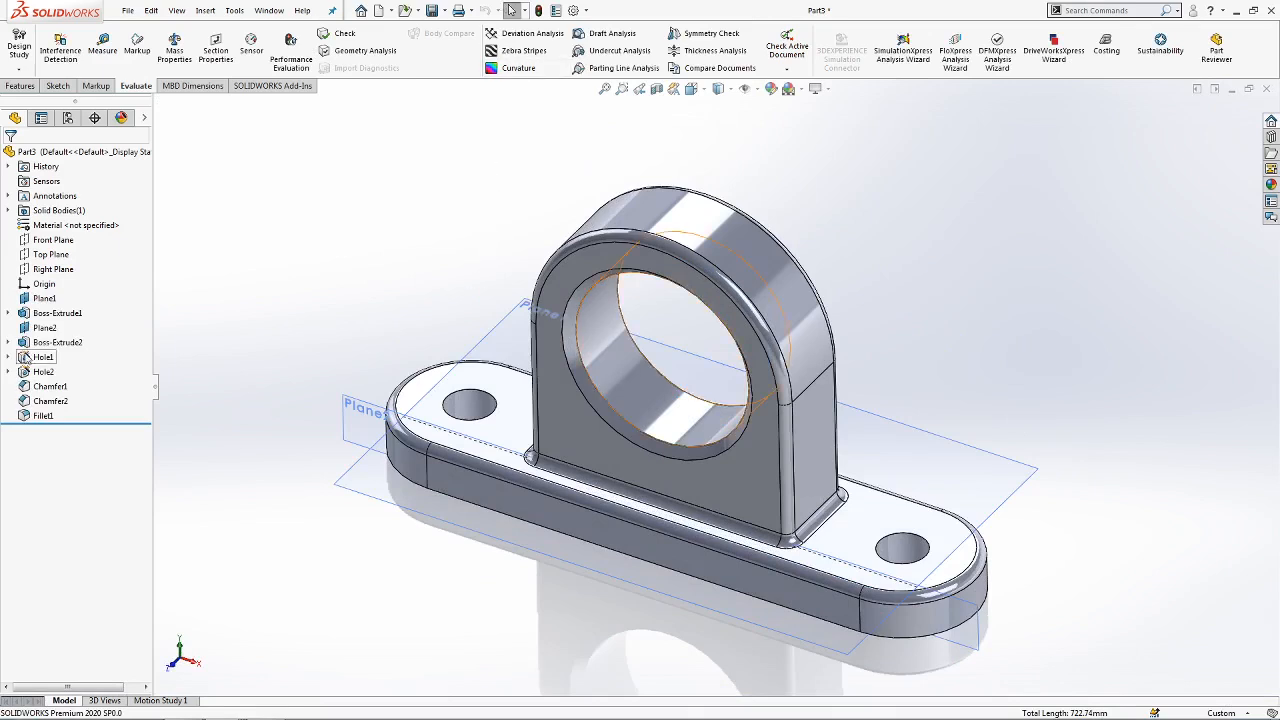
click(40, 370)
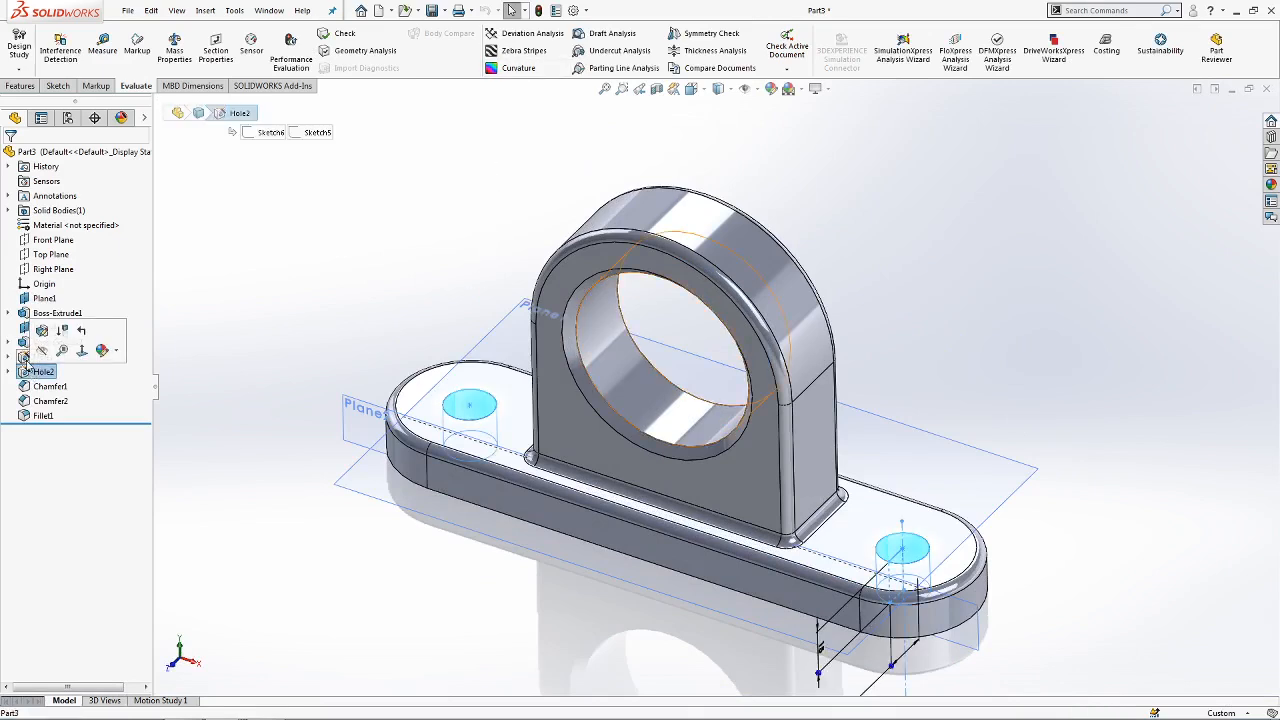
click(390, 268)
mouse_move(427, 269)
middle_down()
mouse_move(454, 277)
mouse_move(408, 258)
mouse_move(421, 267)
middle_up()
Save the automatically recognized part as a new file named "FeatureWorks - SEACAD Technologies - Automatic".
click(128, 10)
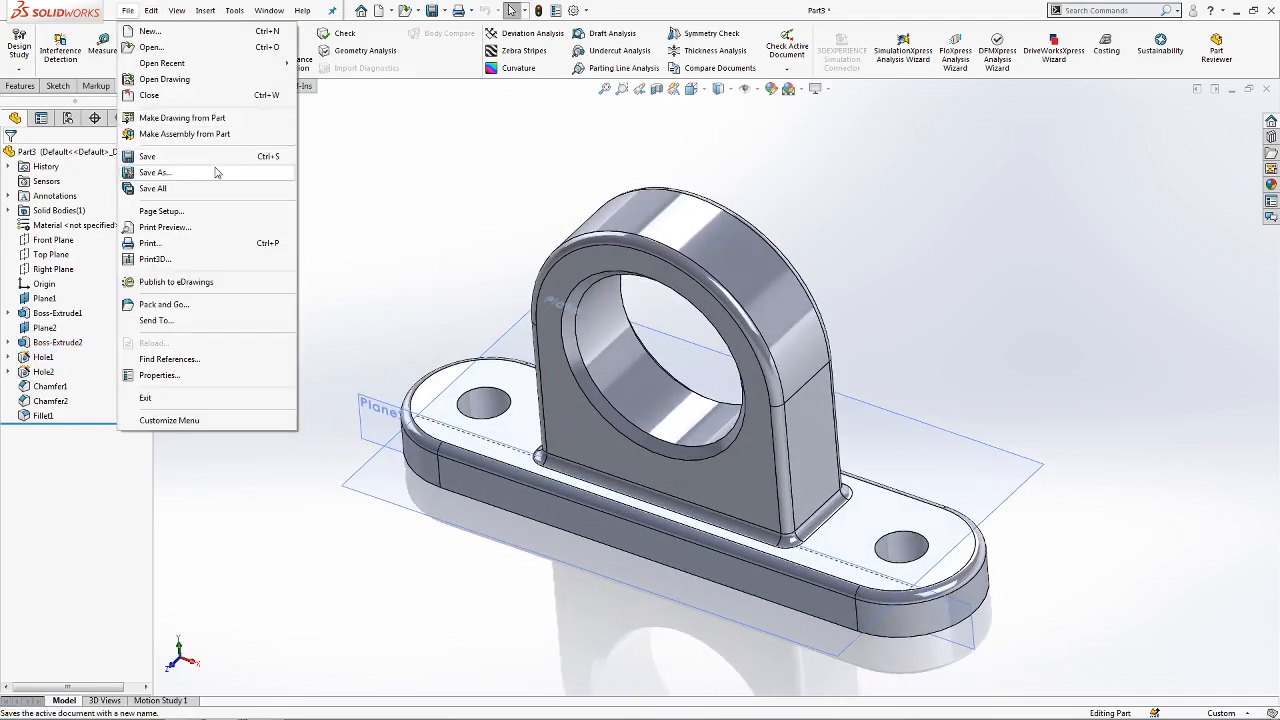
click(197, 174)
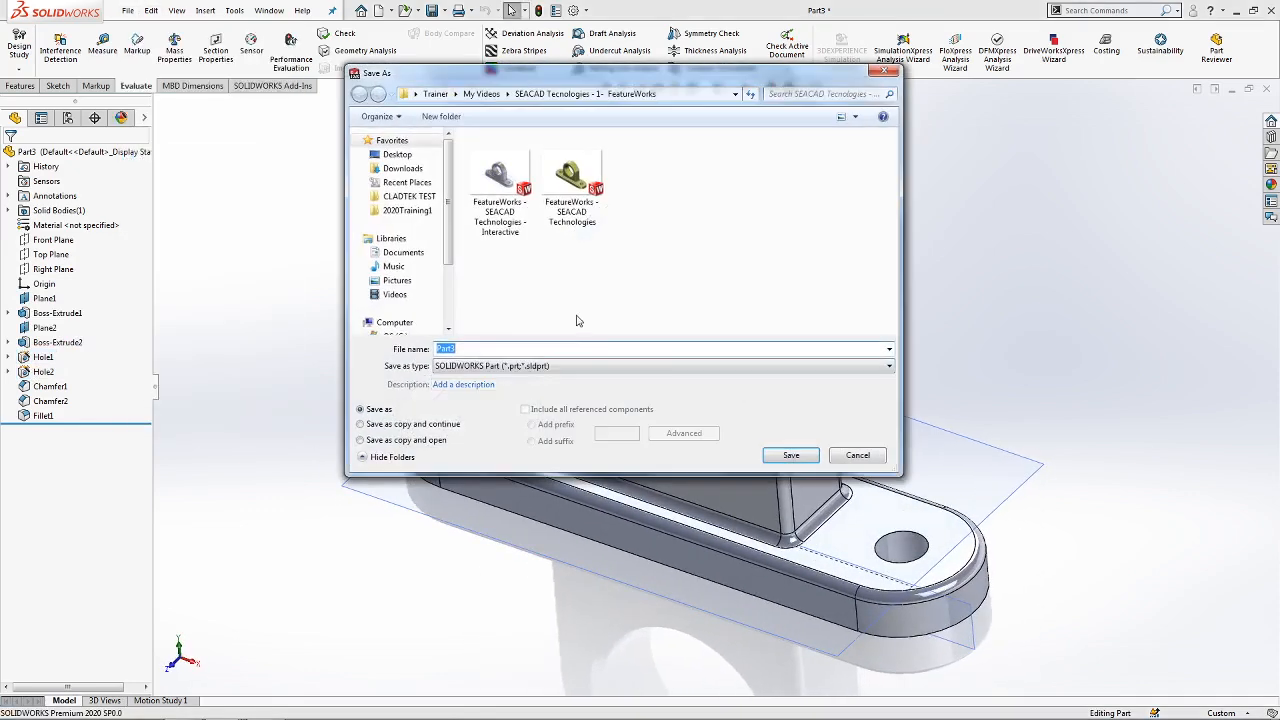
click(499, 190)
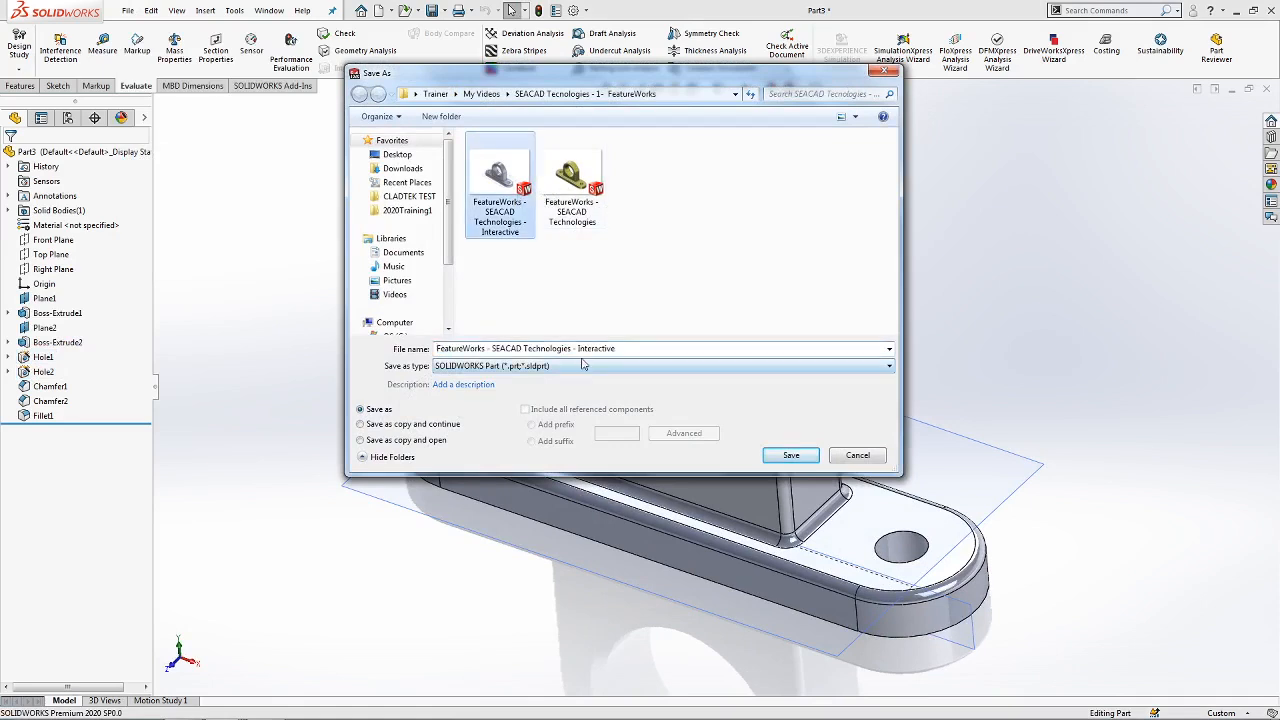
double_click(632, 348)
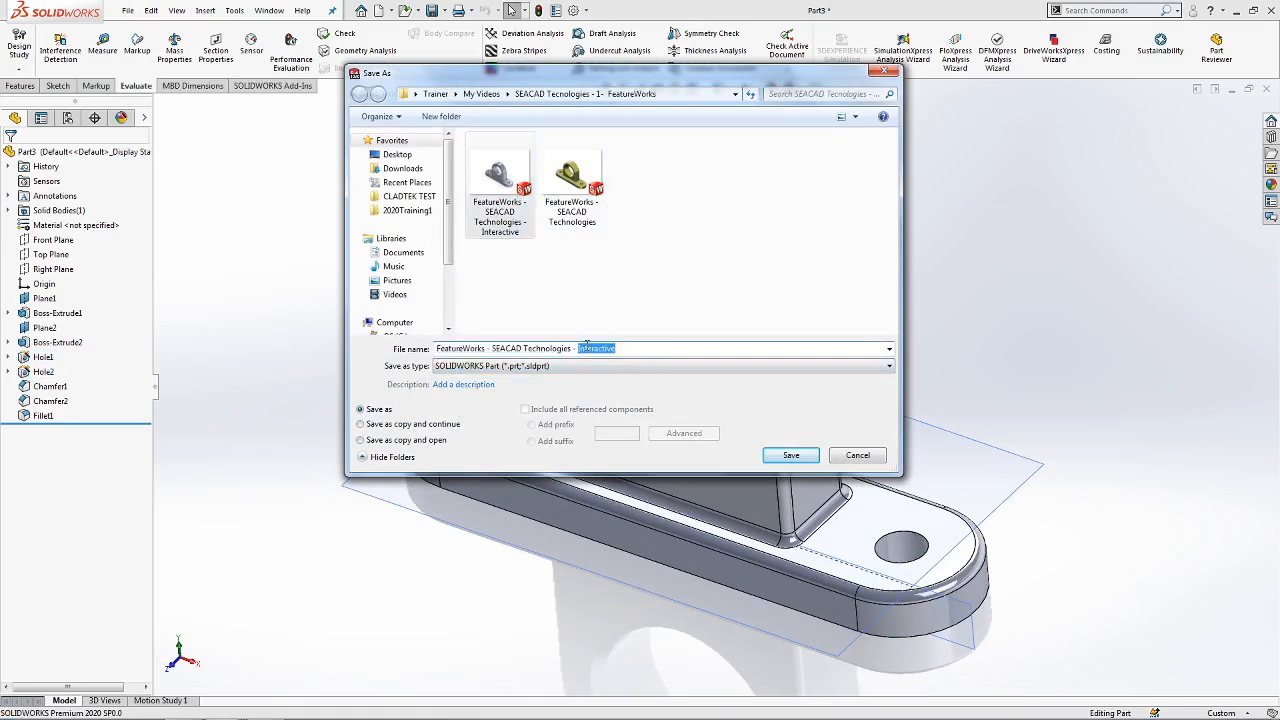
text(Automa)
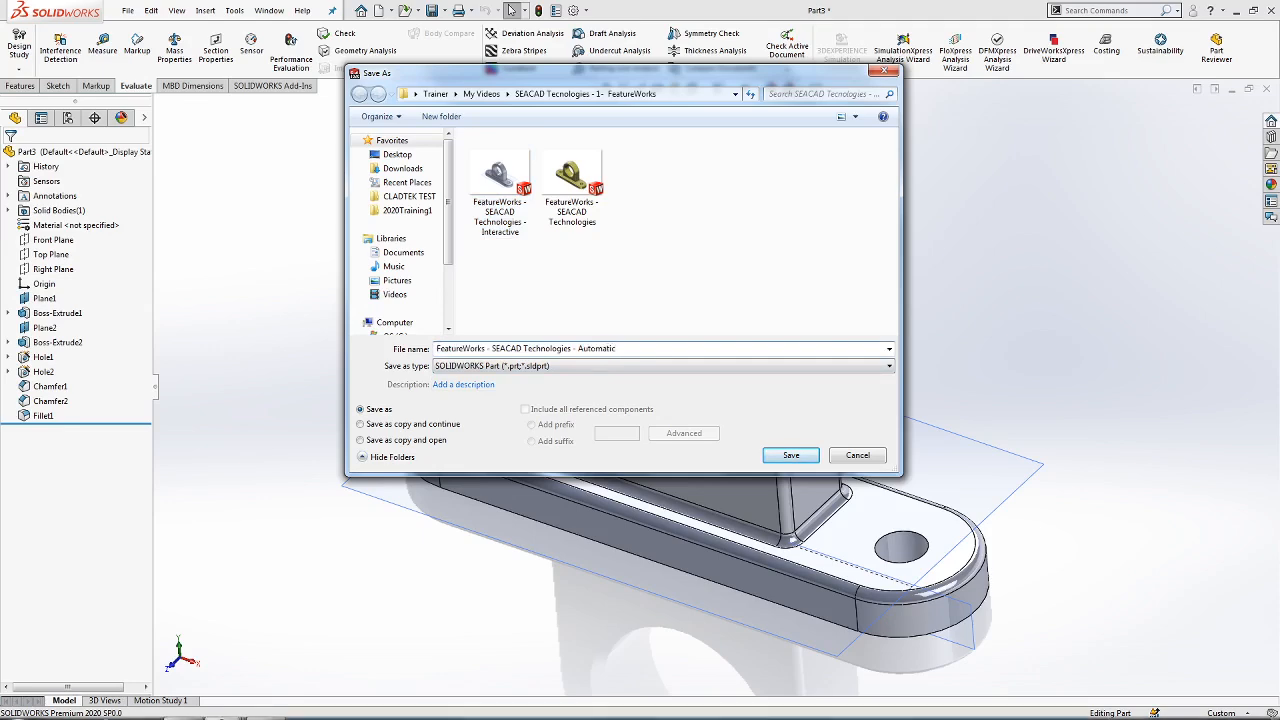
key(Return)
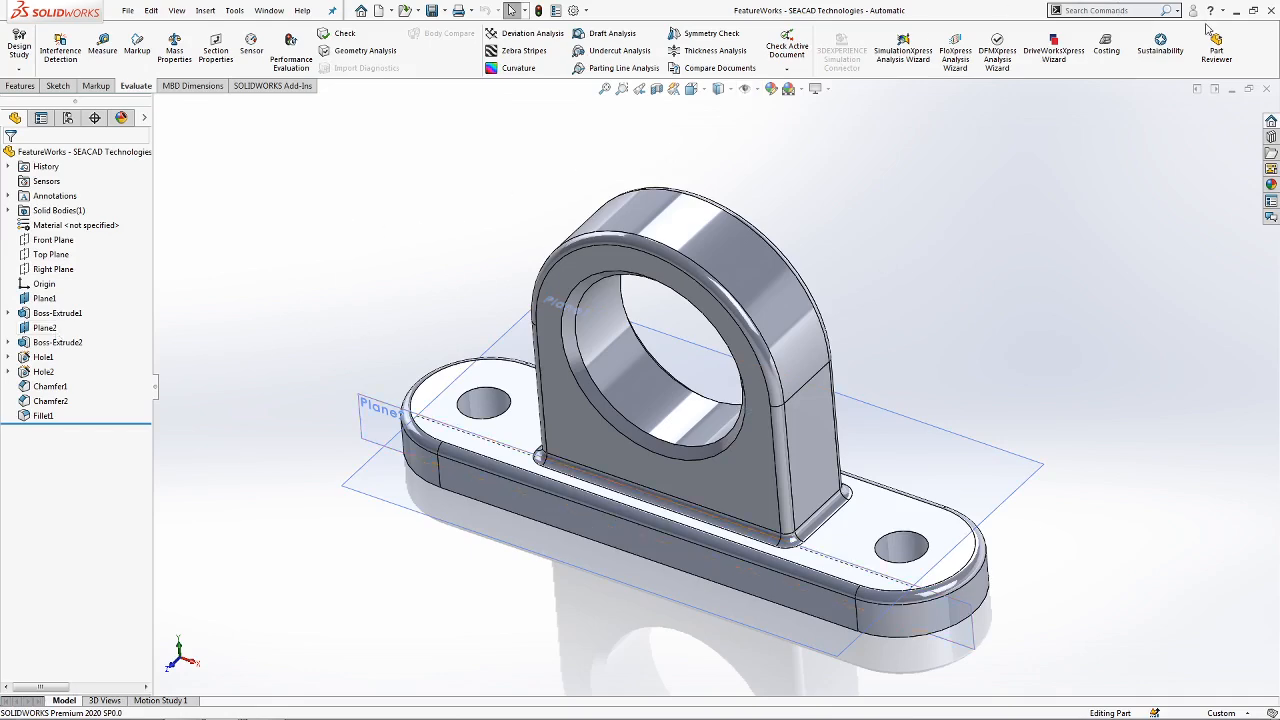
Show the Automatic and Parasolid parts in separate document windows and narrow both so the original yellow part can be seen between them.
click(1214, 89)
click(502, 200)
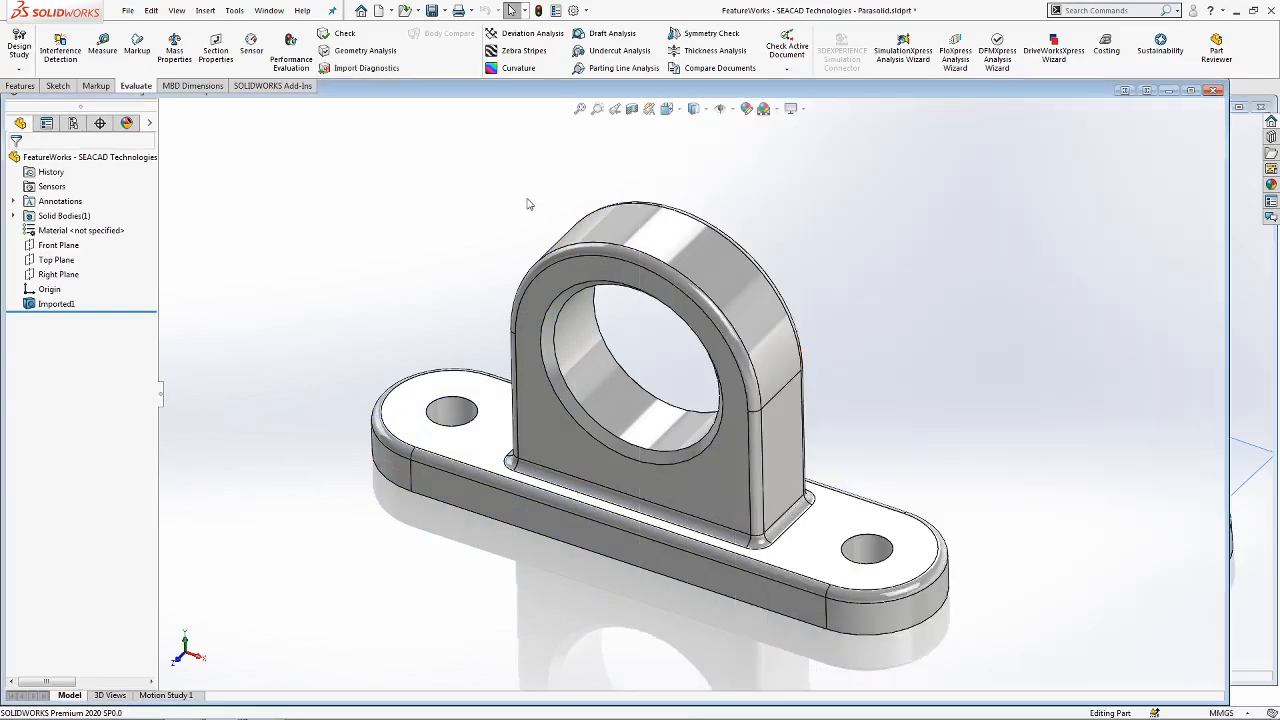
click(1126, 93)
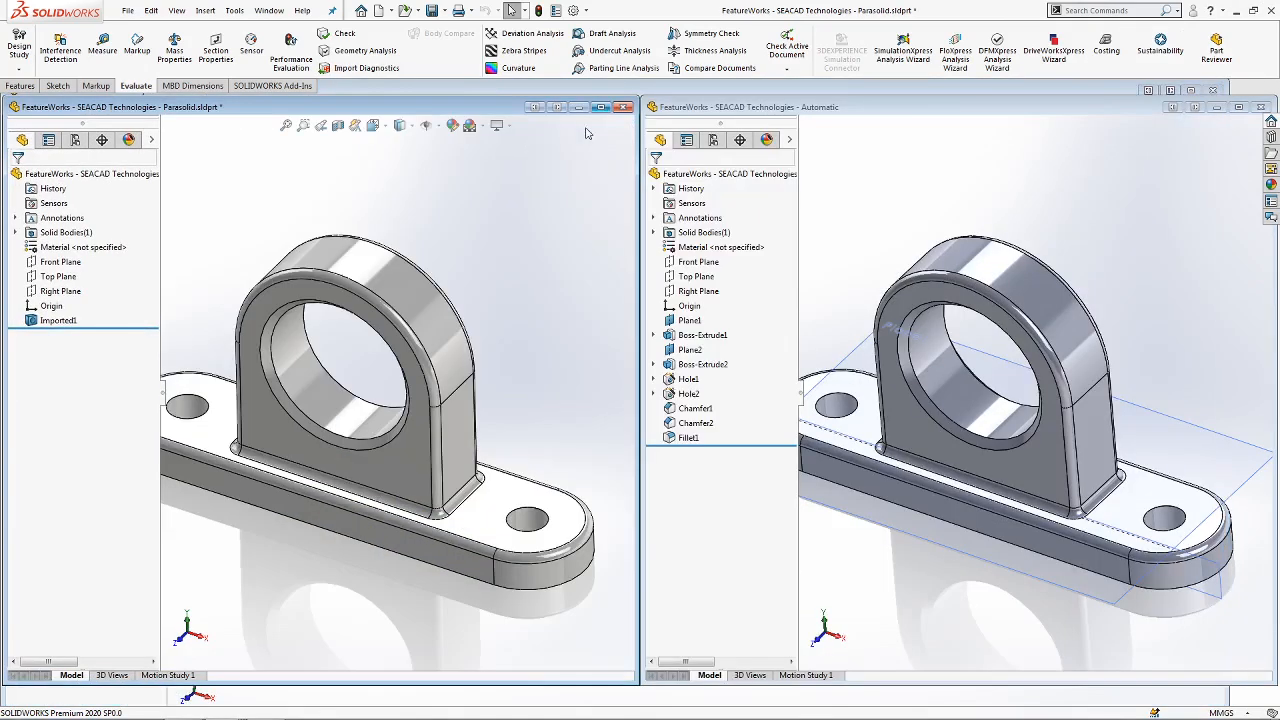
drag(642, 144, 1007, 215)
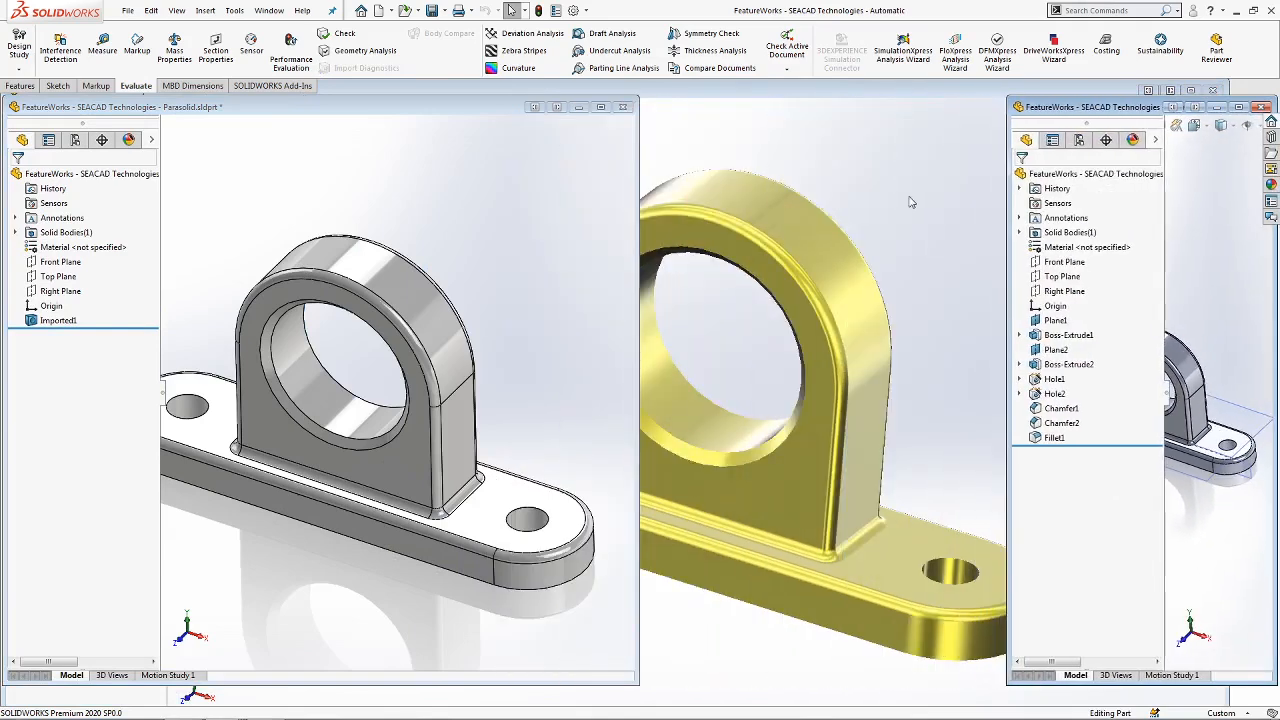
drag(637, 196, 245, 185)
drag(98, 107, 674, 106)
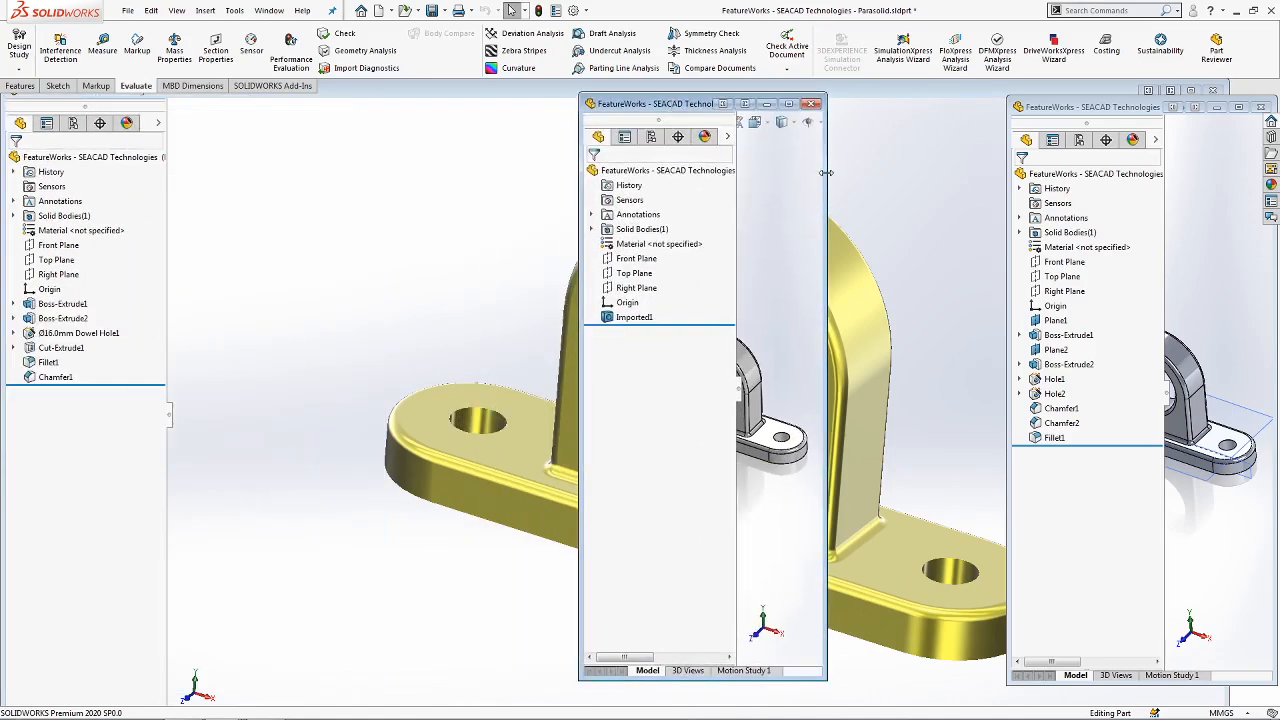
drag(826, 173, 850, 173)
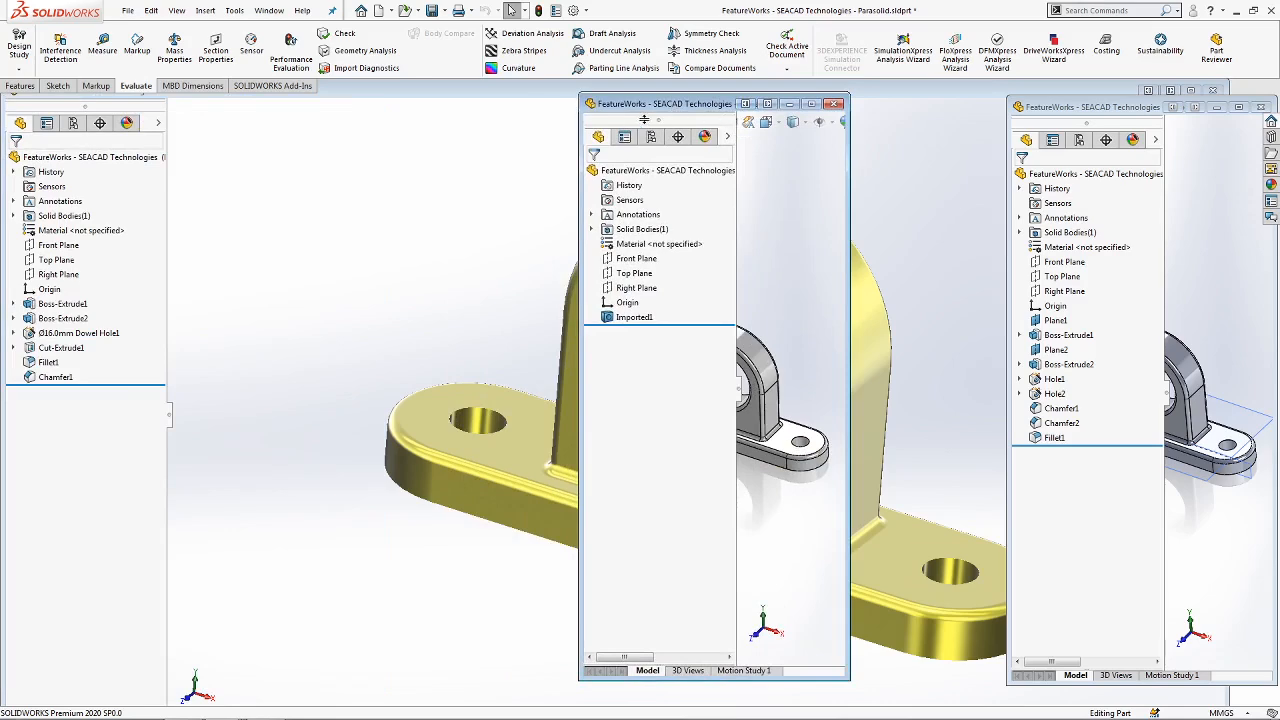
drag(656, 111, 449, 89)
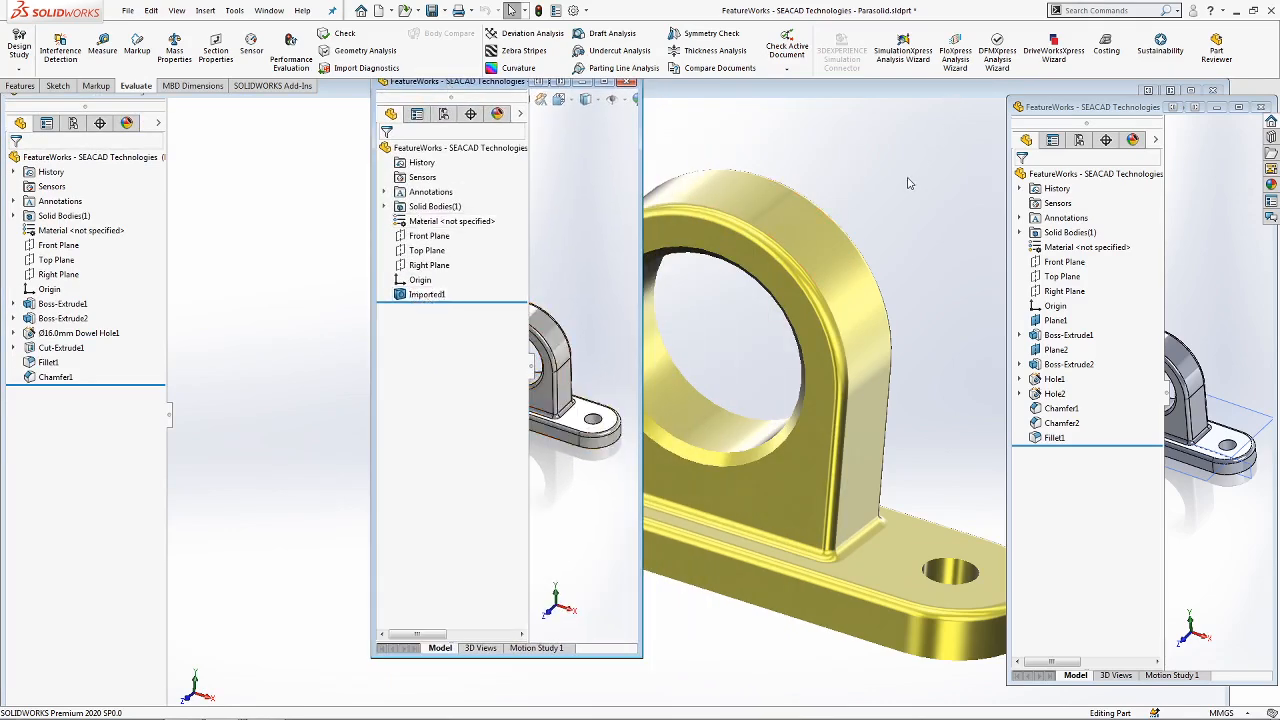
Turn the original yellow part's window into a narrow one beside the imported Parasolid part.
click(875, 172)
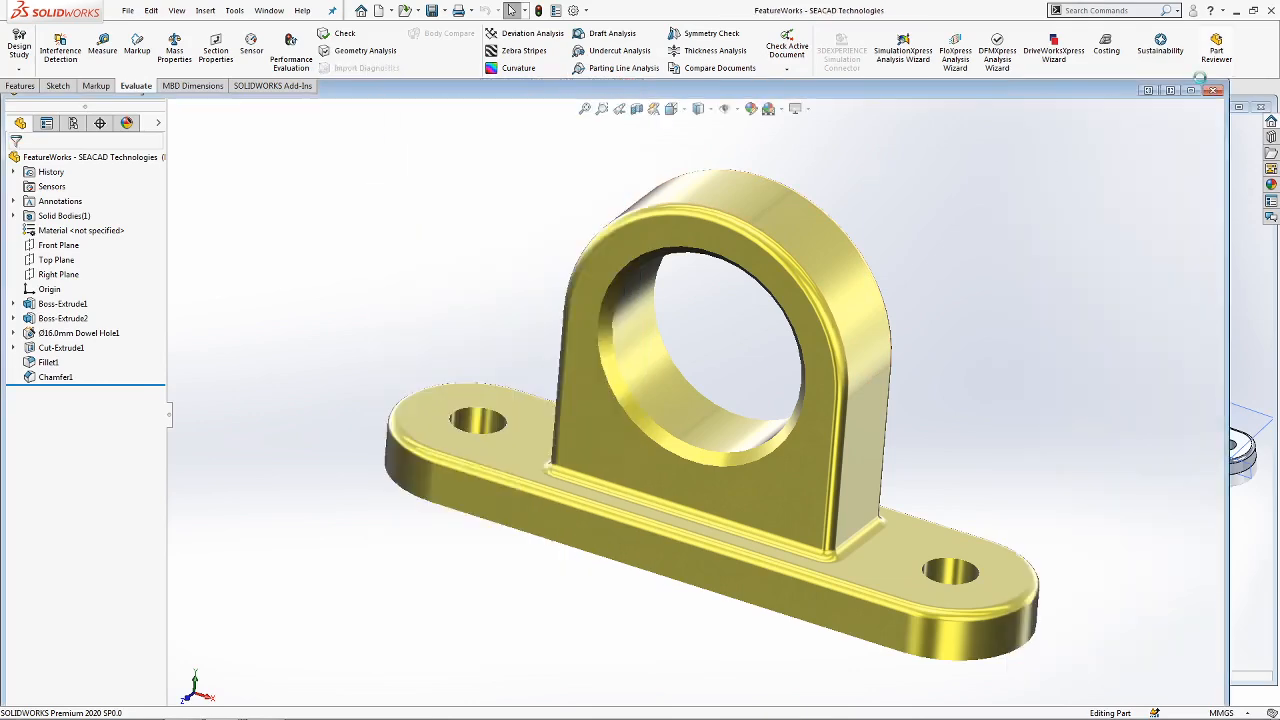
click(1148, 91)
drag(638, 178, 303, 158)
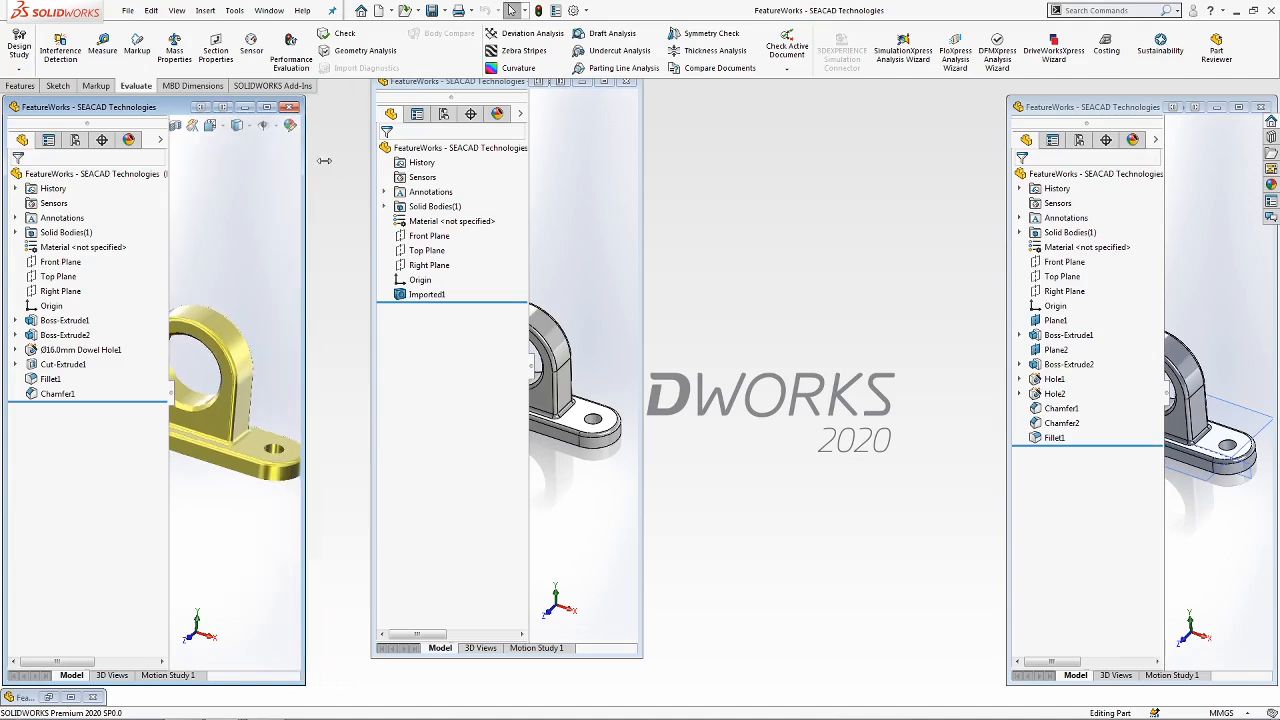
Reopen the minimized Interactive part and restore it from full size to a floating document window.
click(48, 697)
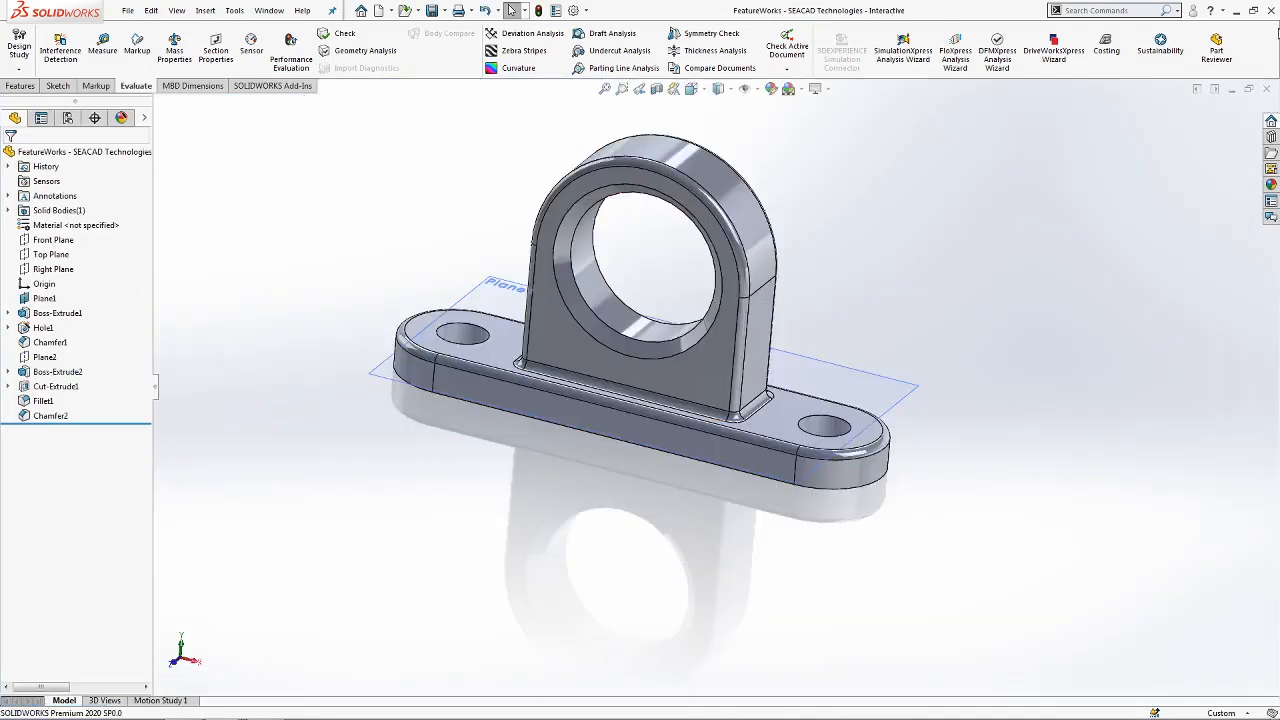
click(1253, 10)
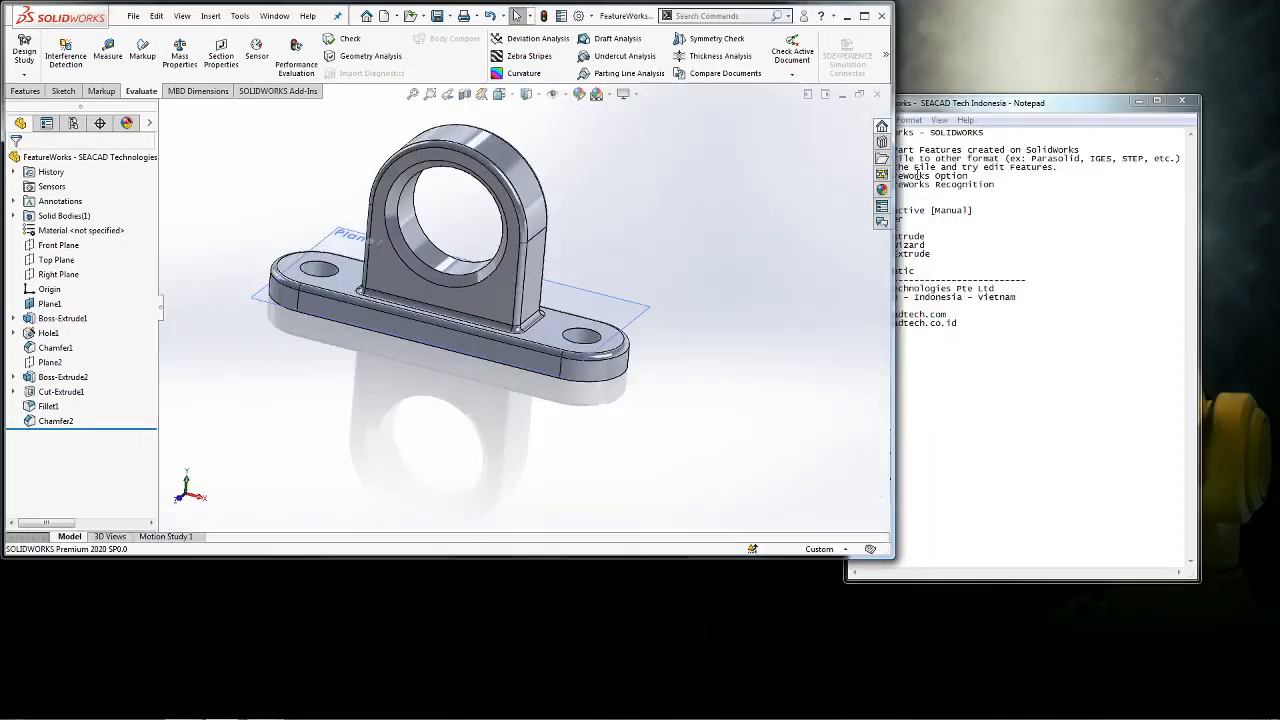
click(864, 16)
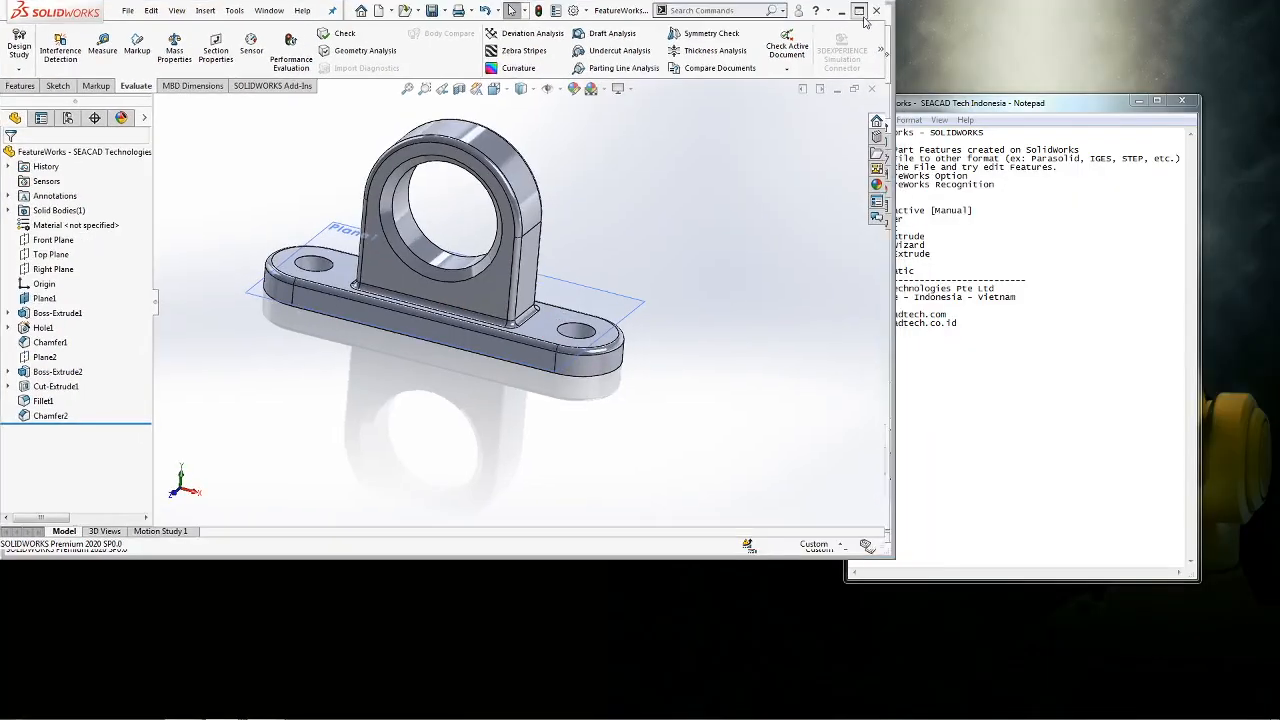
click(1214, 90)
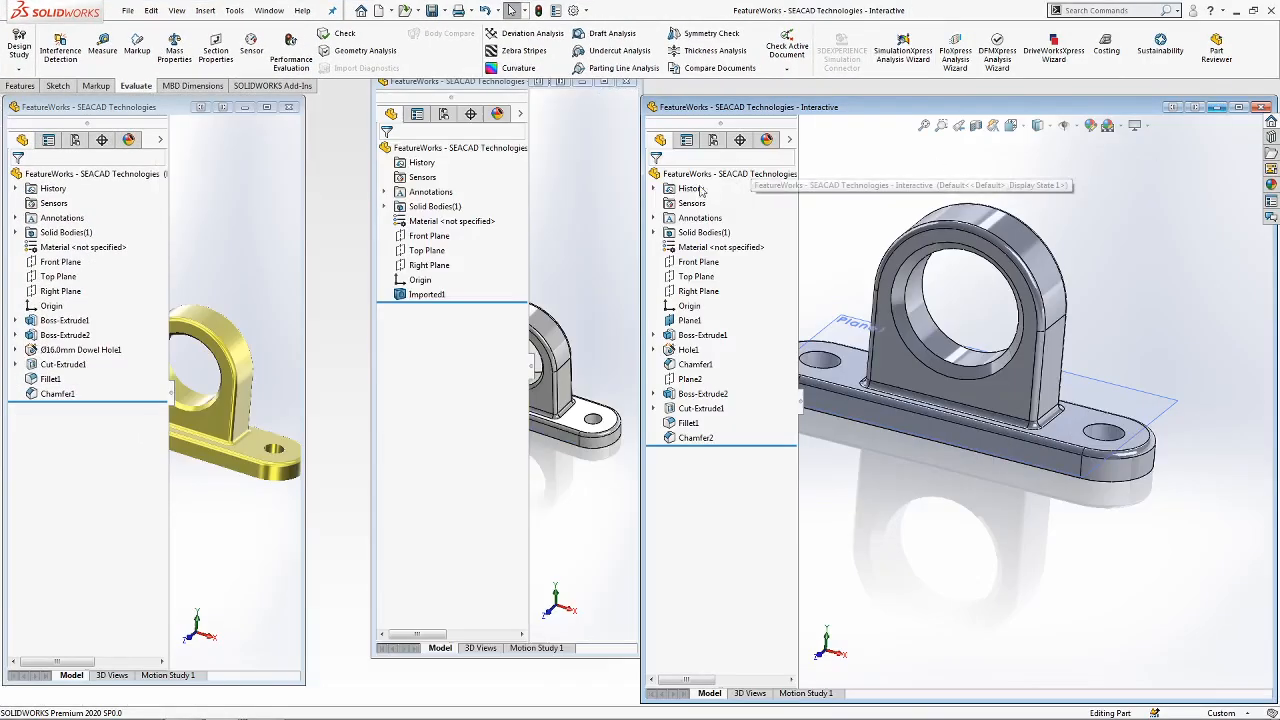
Line up the original, Parasolid, Interactive and Automatic part windows side by side, narrowing the Interactive window to fit between its neighbours.
mouse_move(637, 183)
mouse_down()
mouse_move(843, 183)
mouse_move(658, 183)
mouse_up()
drag(494, 86, 449, 113)
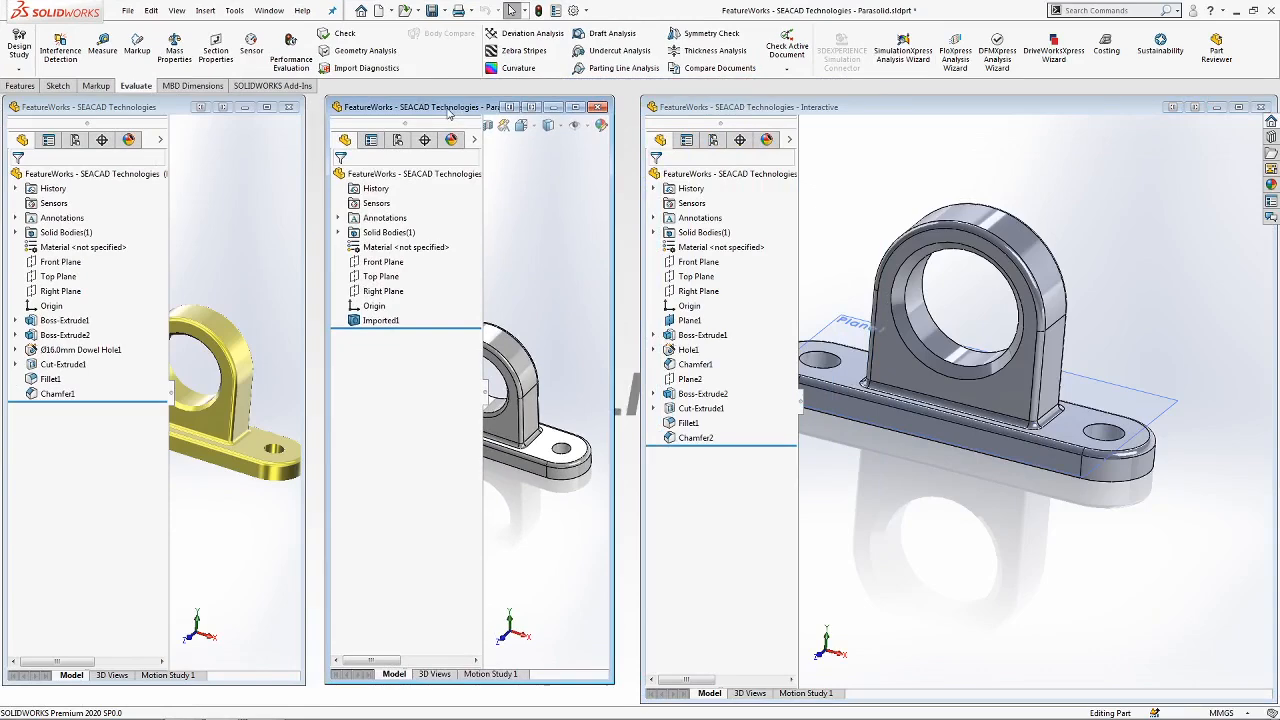
drag(1091, 110, 1034, 103)
drag(1216, 229, 902, 220)
drag(1009, 212, 982, 213)
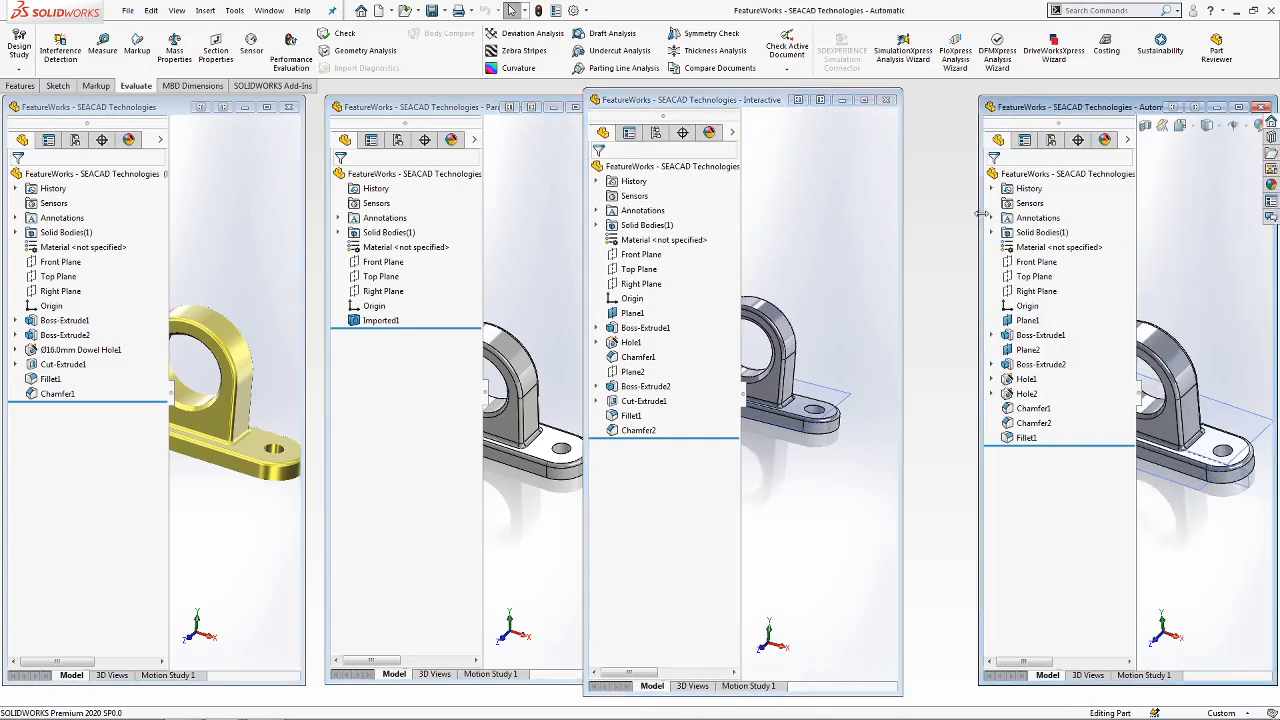
drag(646, 104, 697, 113)
mouse_move(475, 110)
mouse_down()
mouse_move(483, 95)
mouse_move(479, 107)
mouse_up()
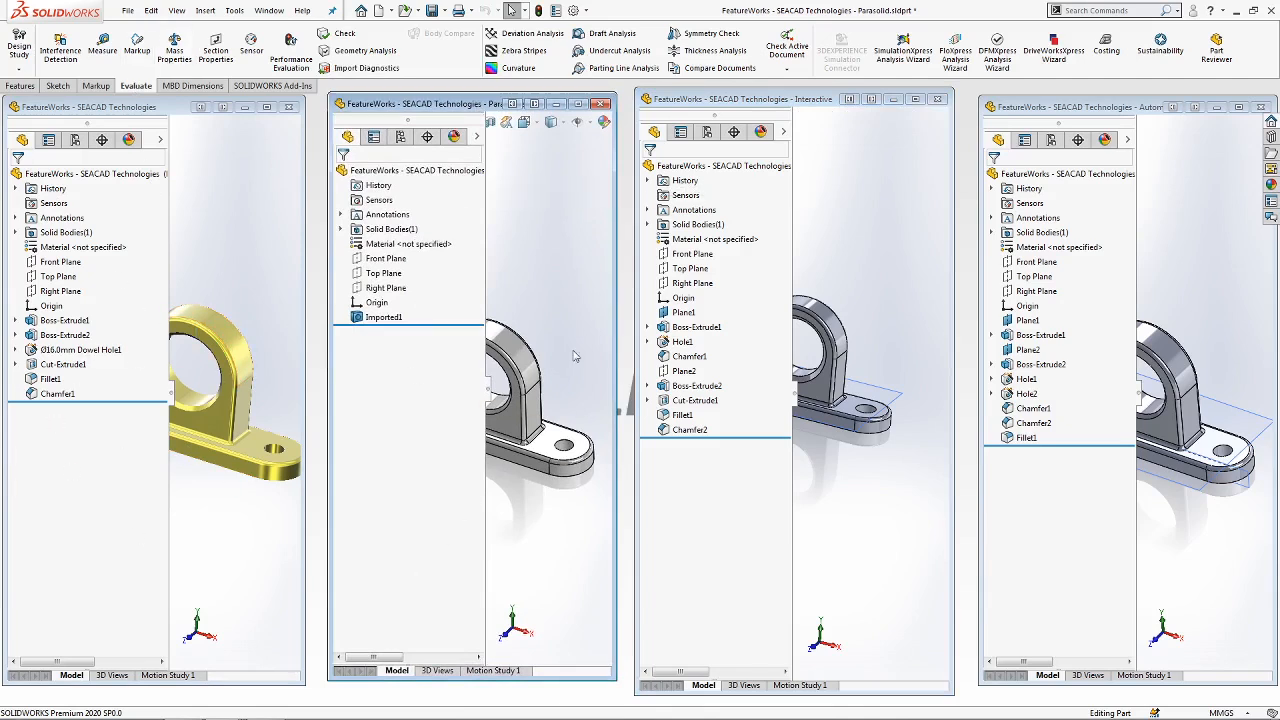
Compare the feature trees of the original, imported, Interactive and Automatic parts by highlighting the imported body and matching extrudes, cut and fillet.
click(376, 317)
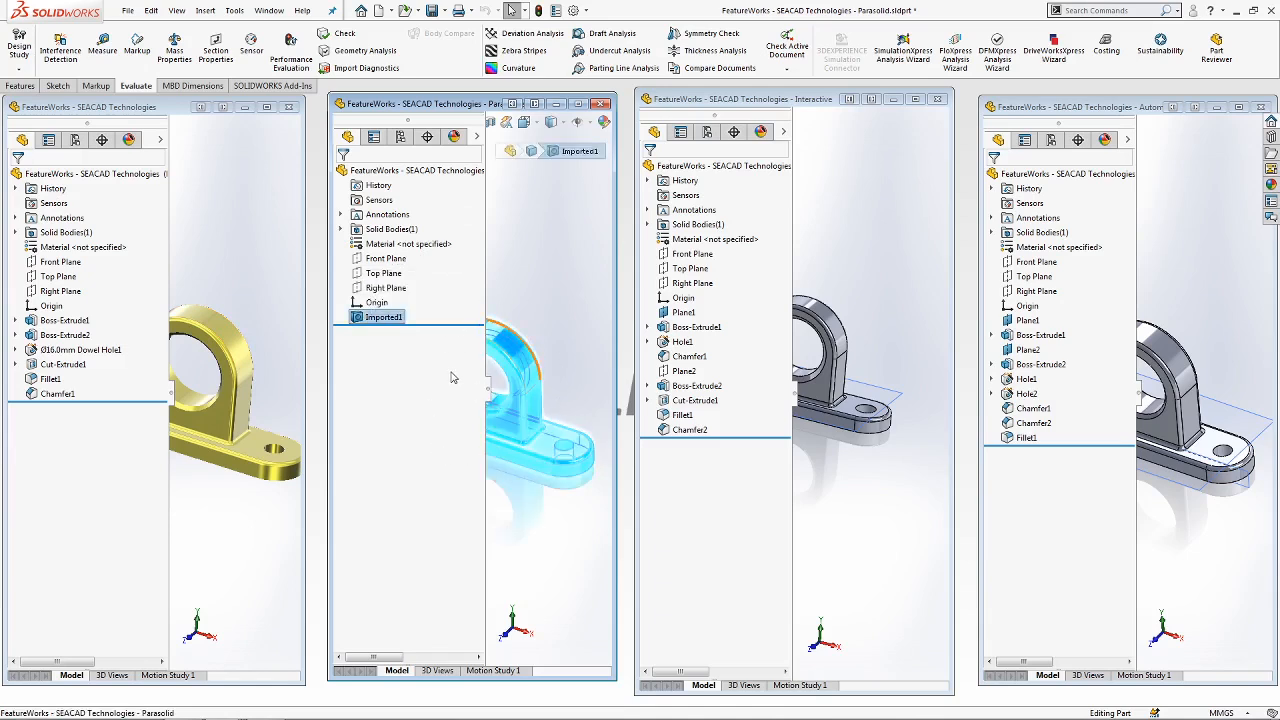
click(560, 307)
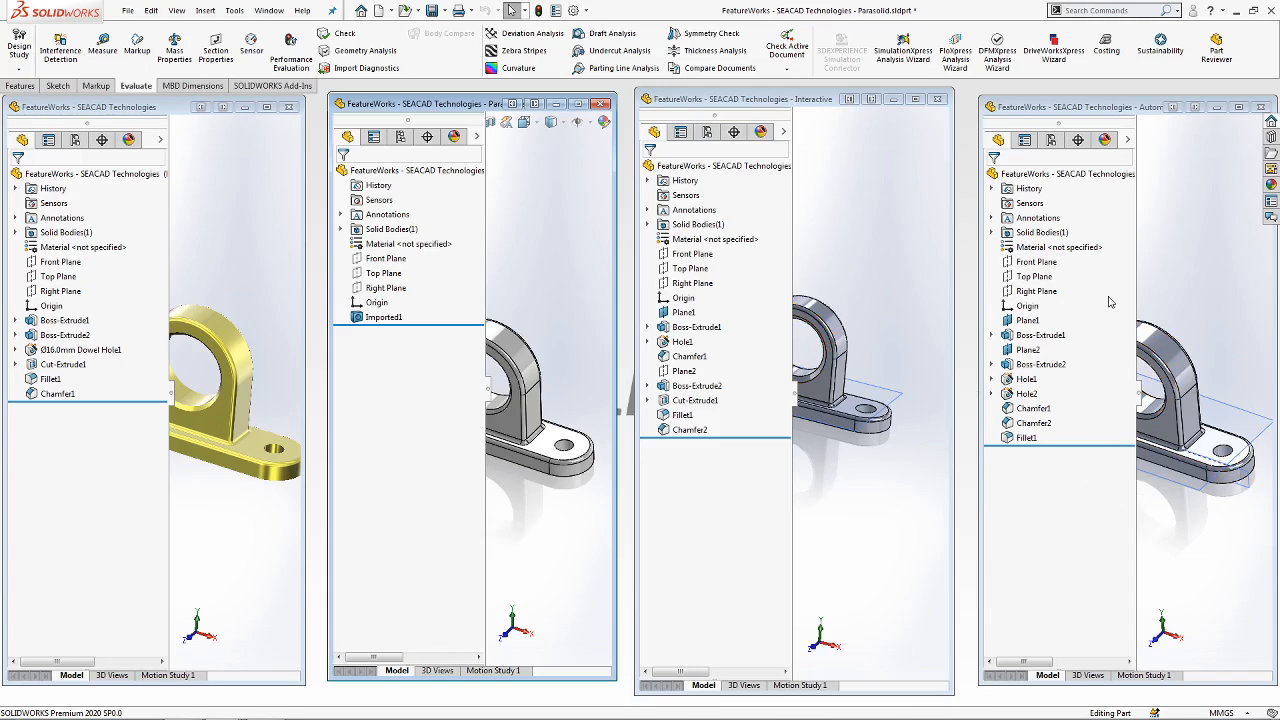
click(696, 386)
click(686, 401)
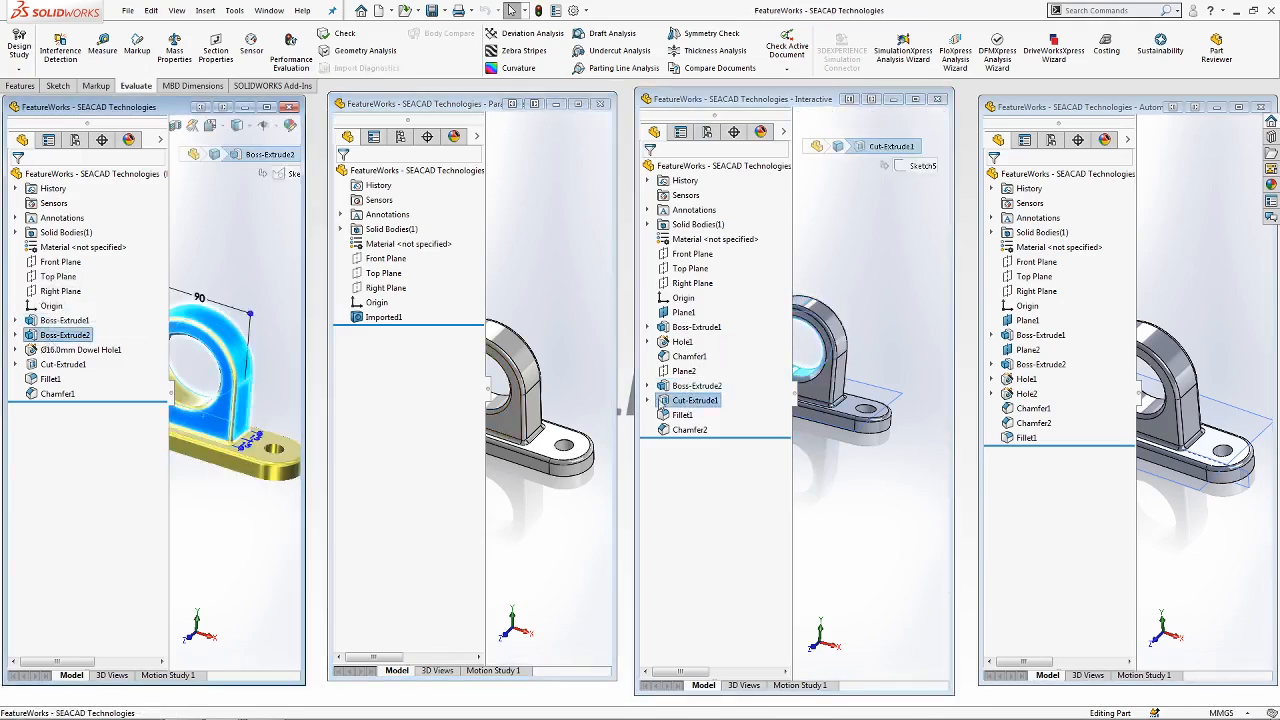
click(680, 414)
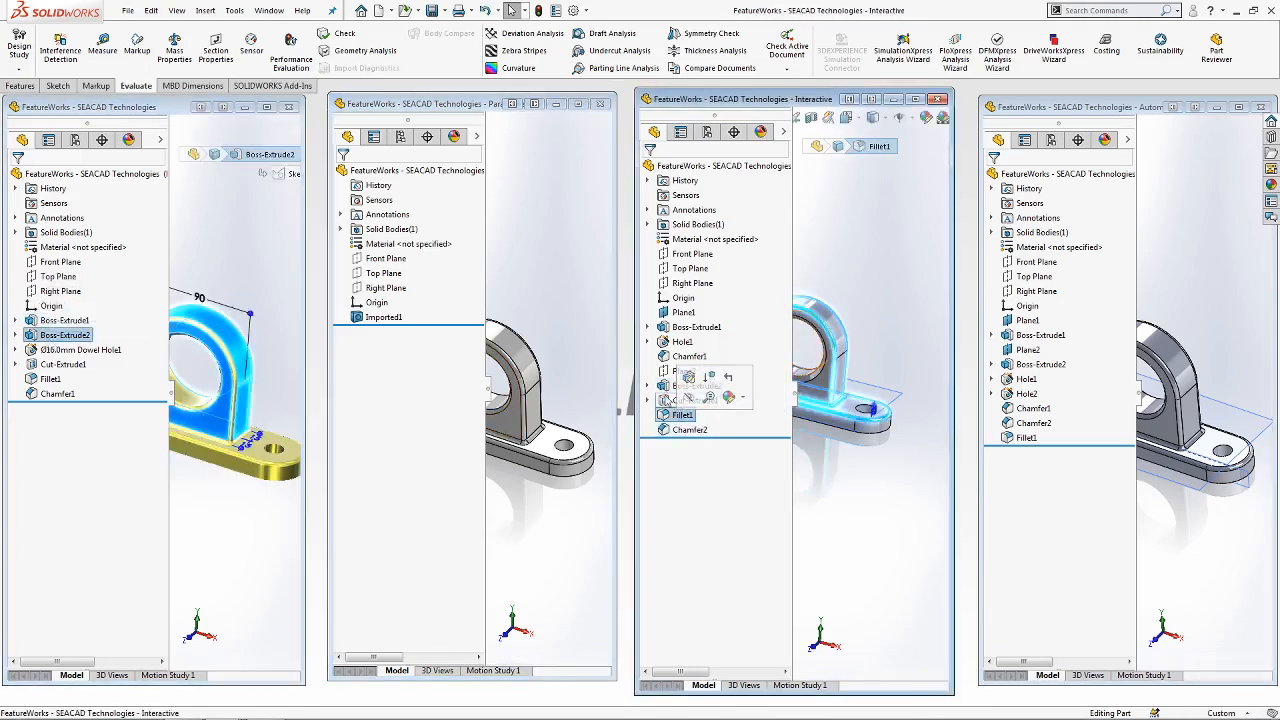
click(696, 385)
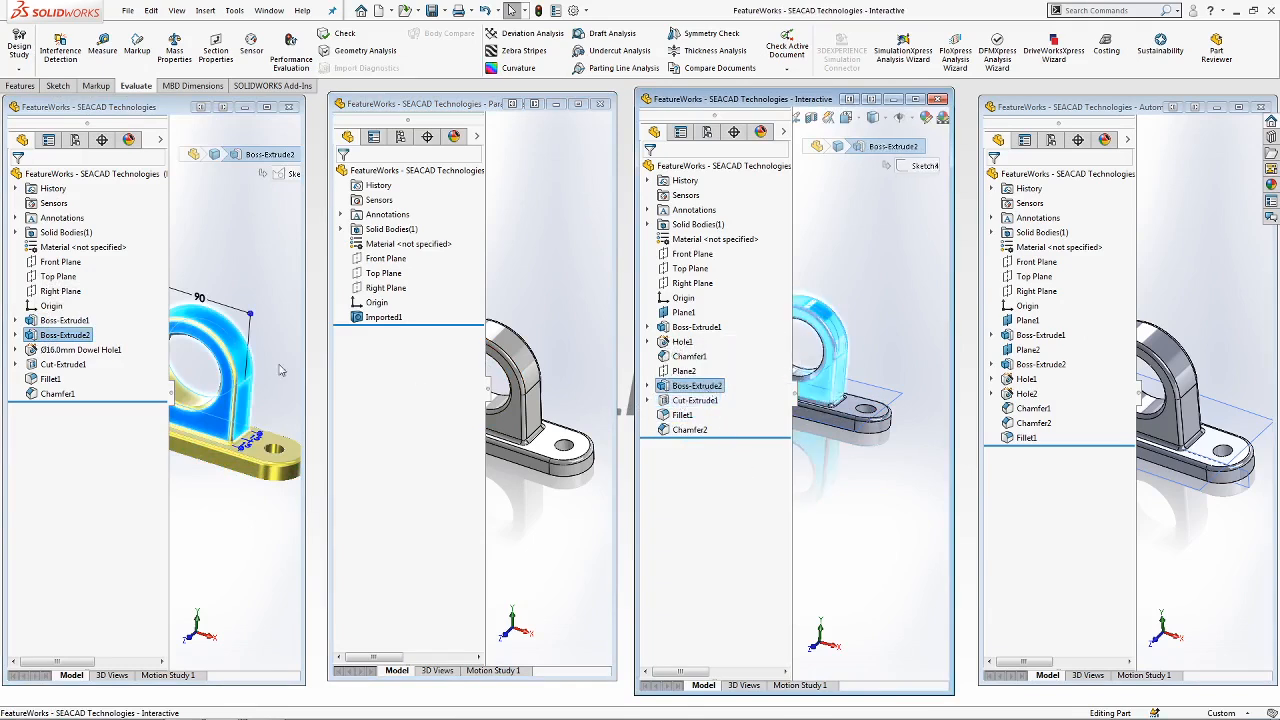
click(1034, 423)
click(1040, 335)
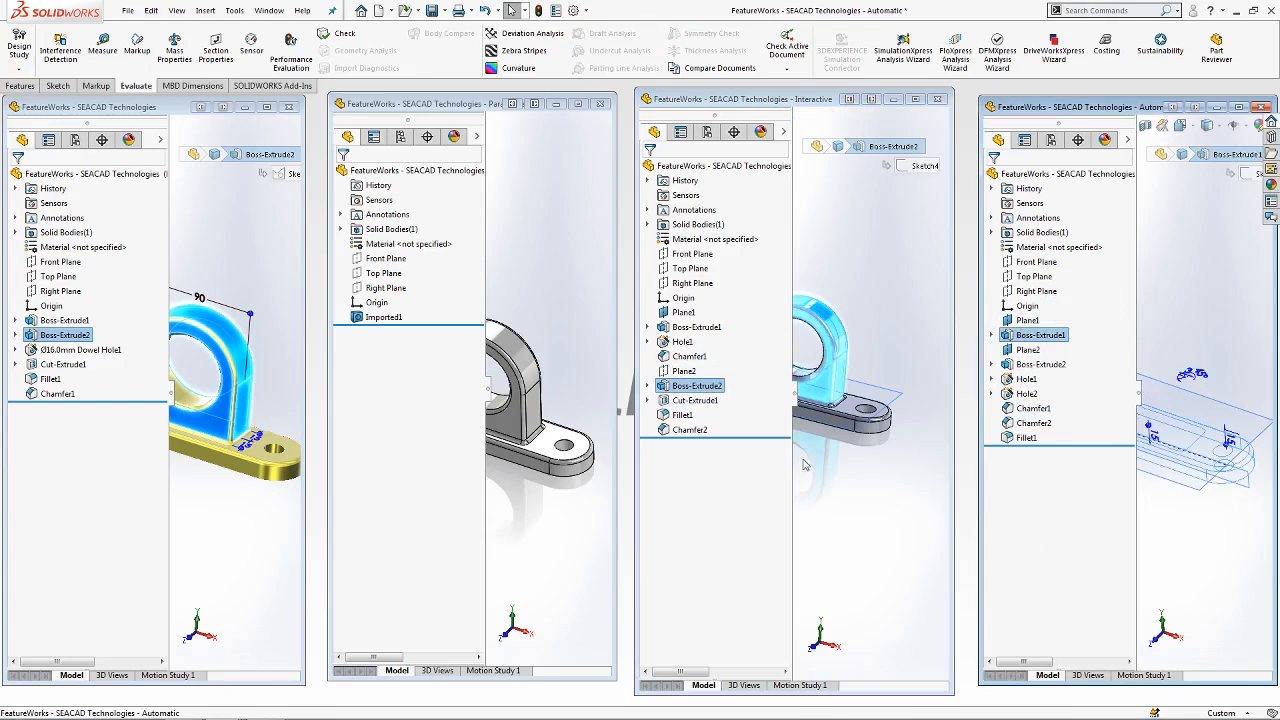
click(786, 494)
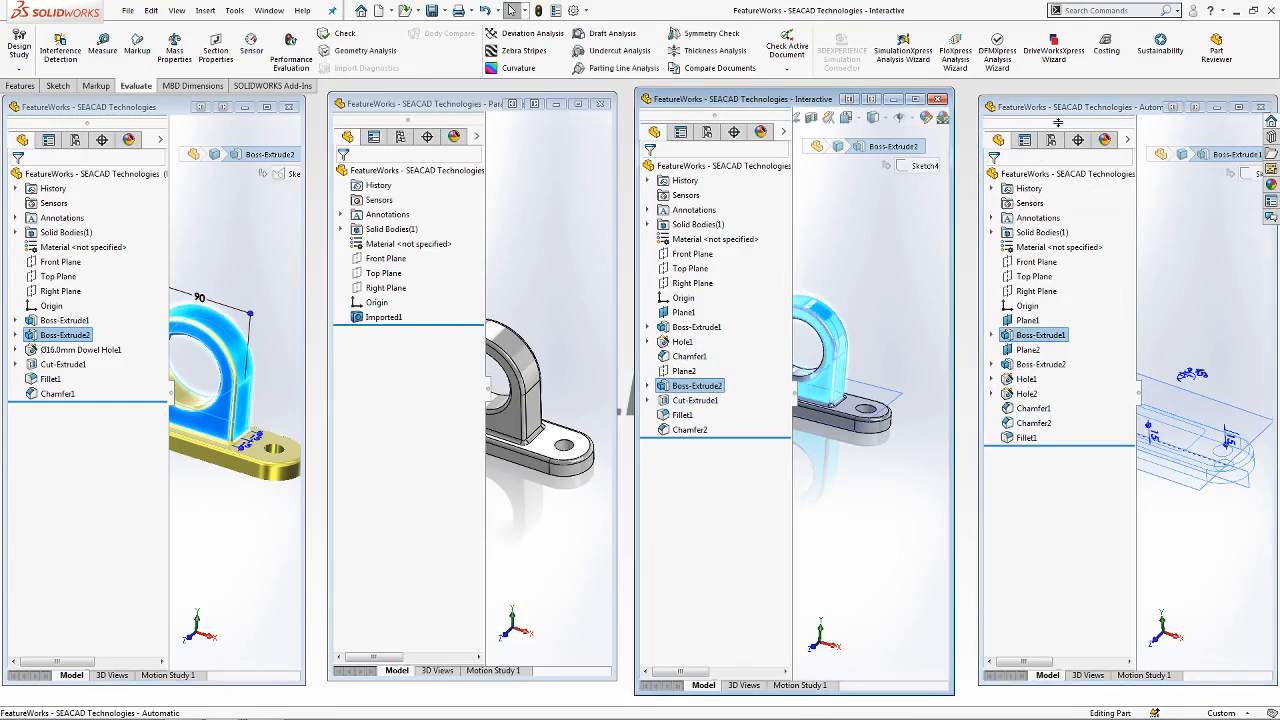
click(1056, 108)
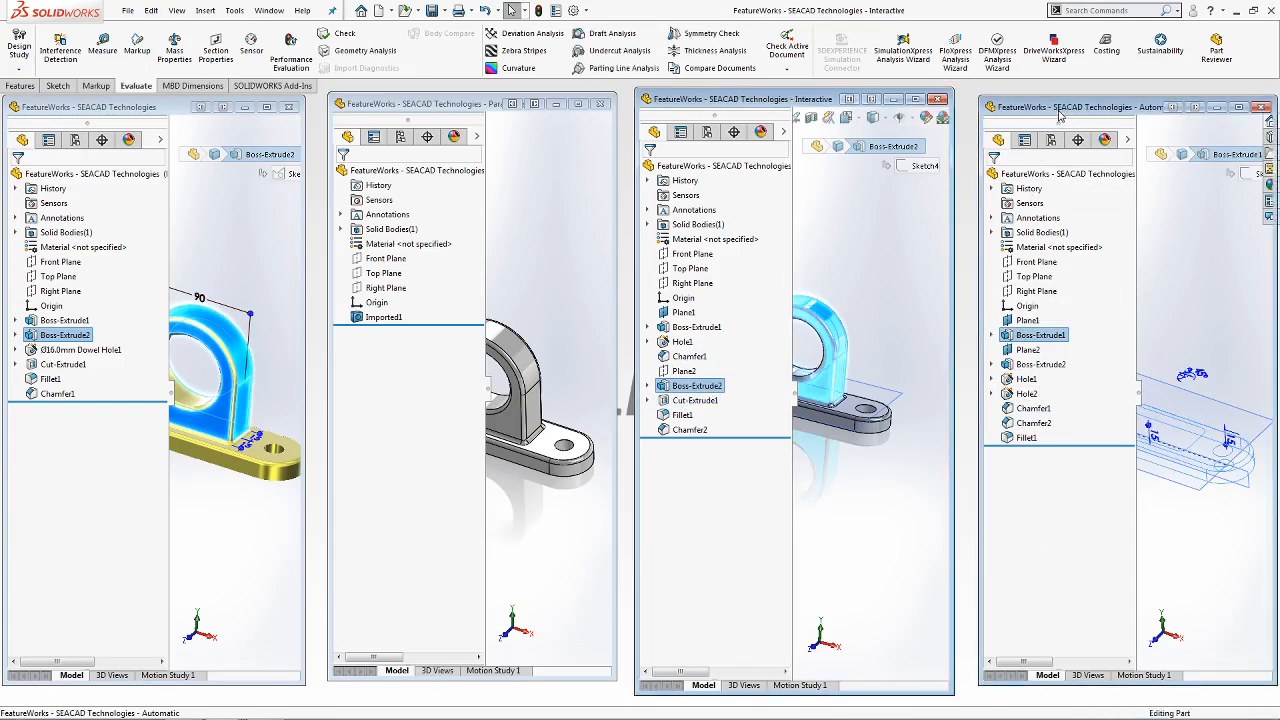
click(729, 512)
click(1066, 522)
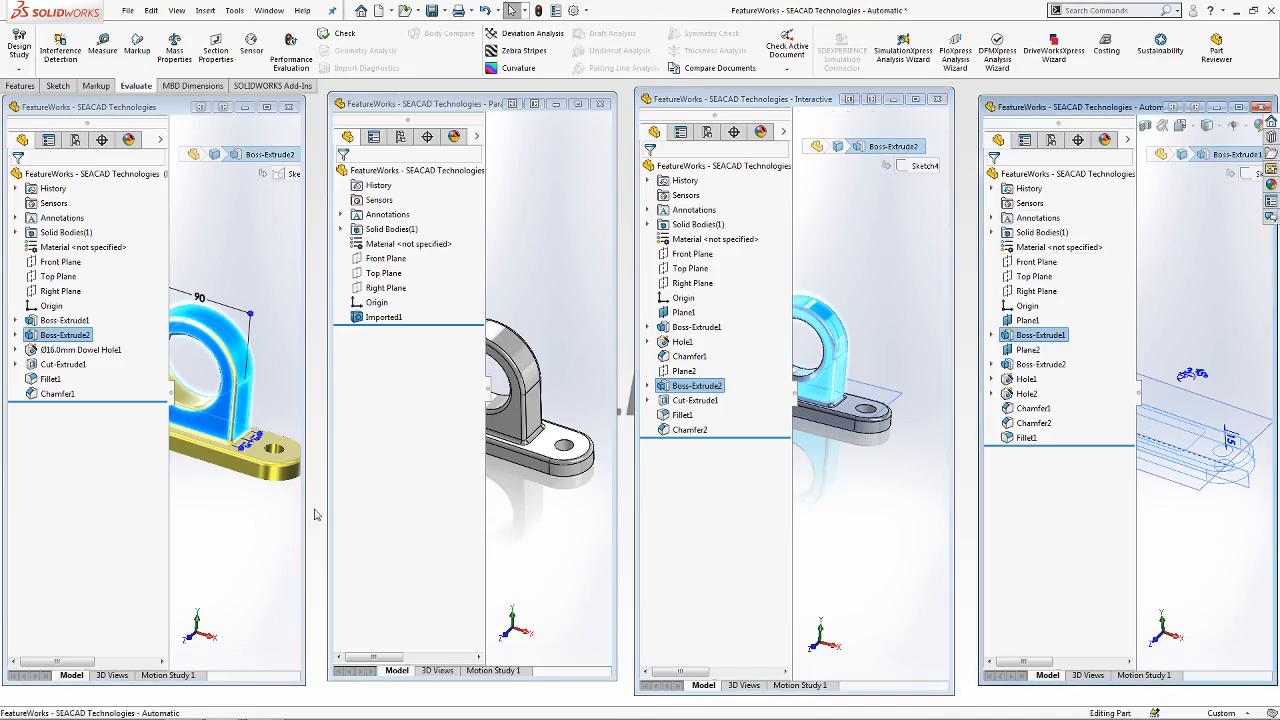
Switch to the FeatureWorks outline in Notepad and highlight the closing lines with the company name, countries and websites.
mouse_move(318, 712)
click(265, 707)
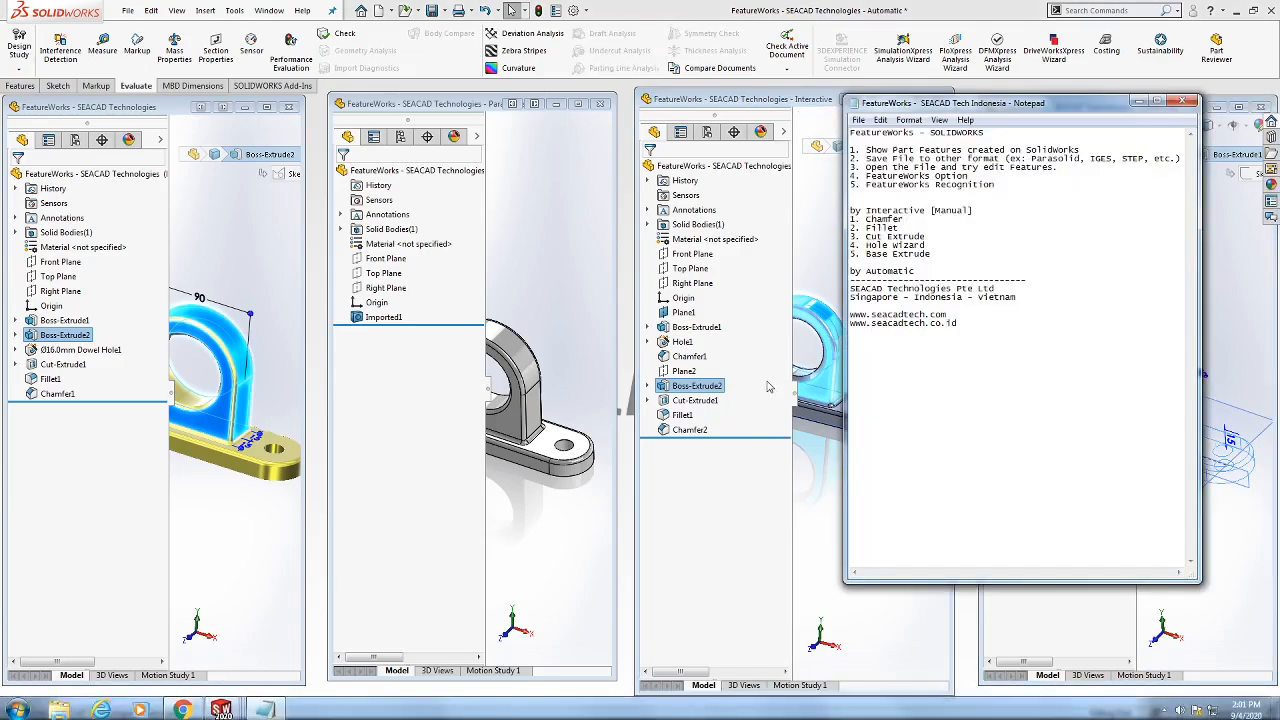
drag(1022, 325, 836, 288)
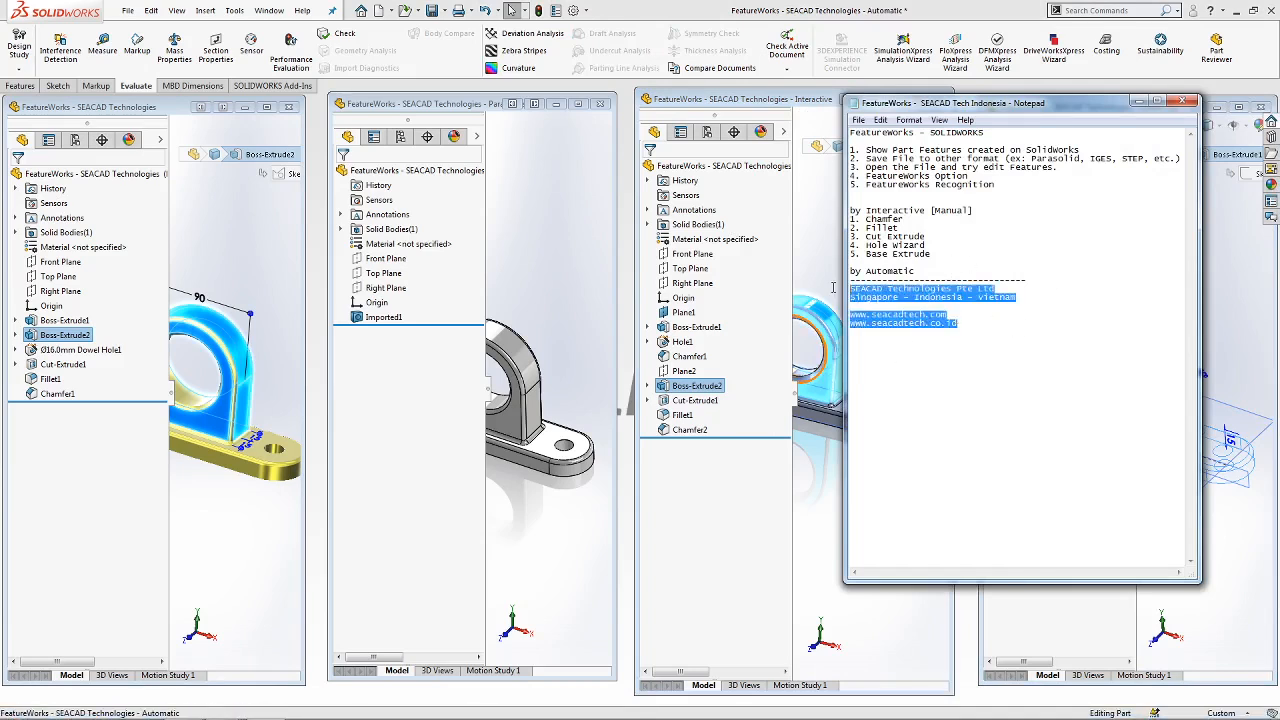
click(990, 337)
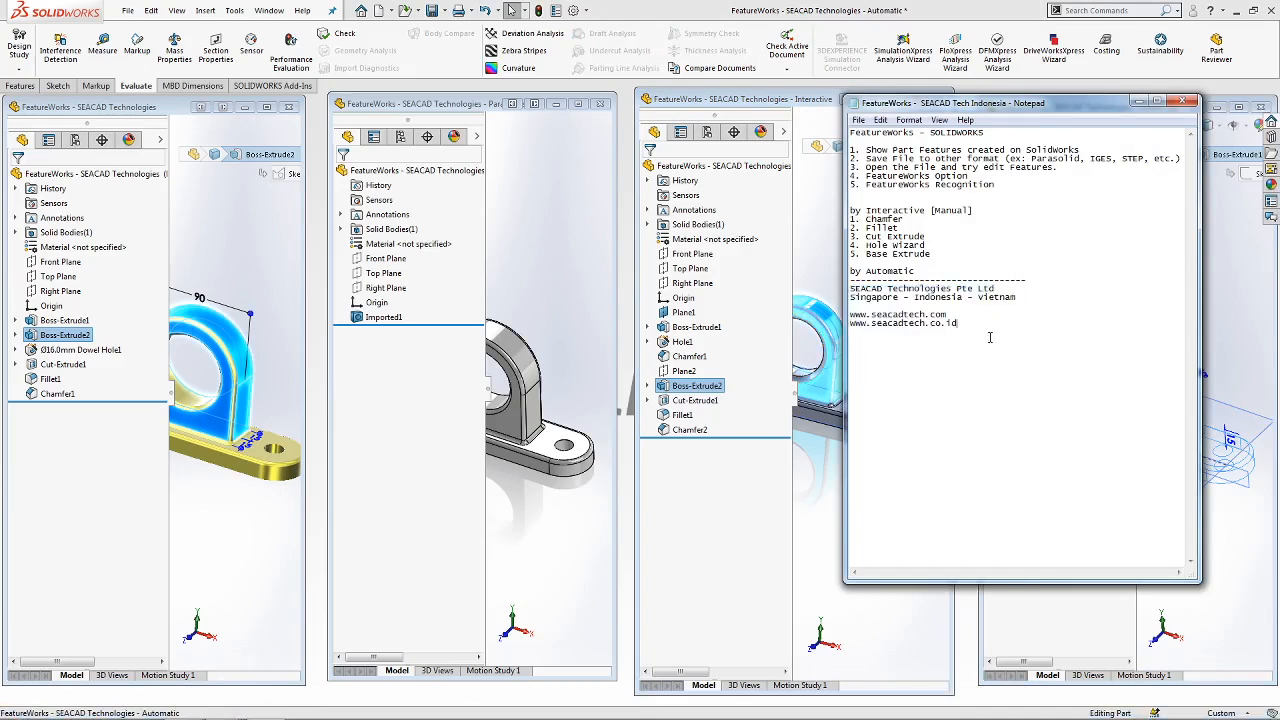
Minimize SOLIDWORKS and shift the Notepad window slightly so the SEACAD desktop background and the outline stay in view.
click(1225, 11)
click(1237, 12)
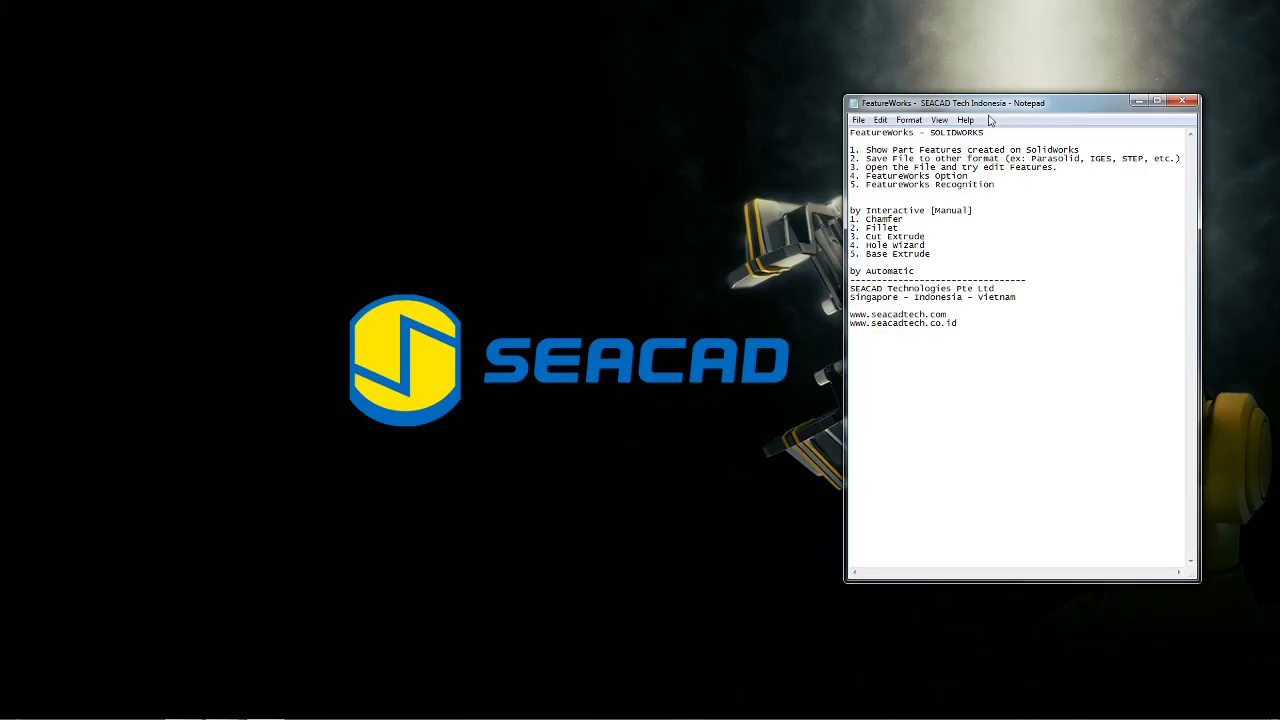
drag(996, 111, 1054, 125)
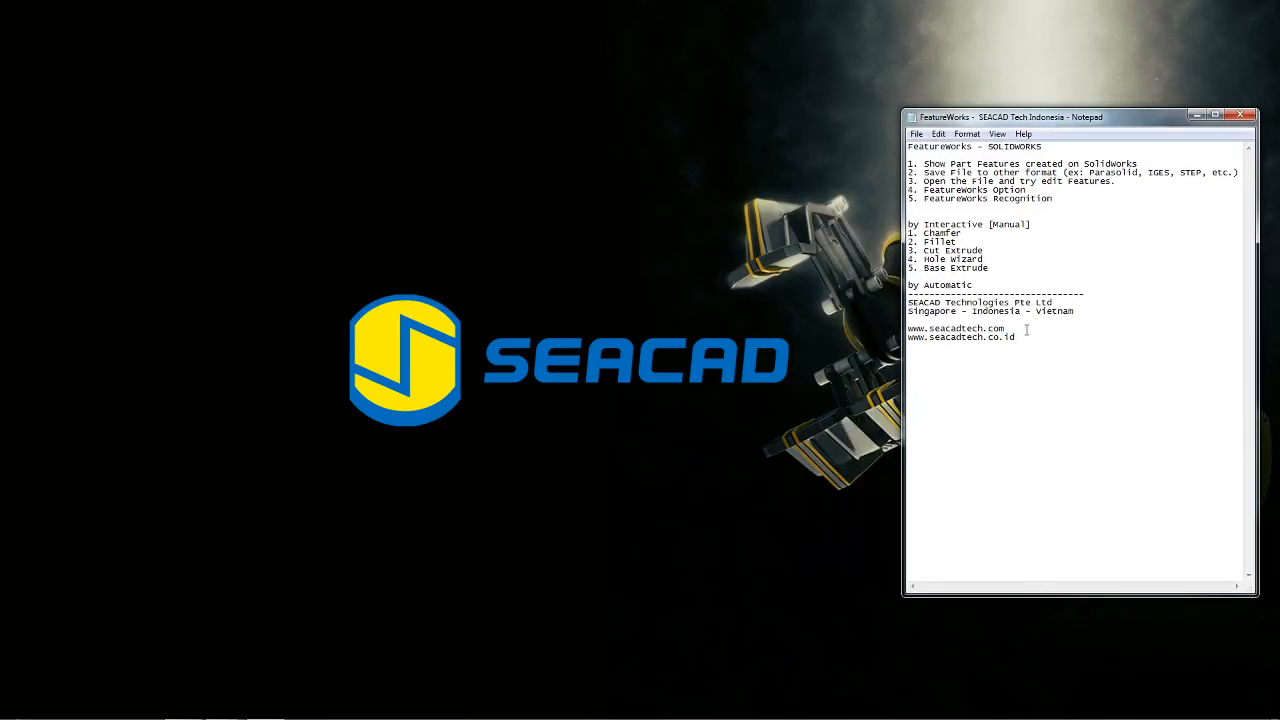
drag(1028, 338, 905, 302)
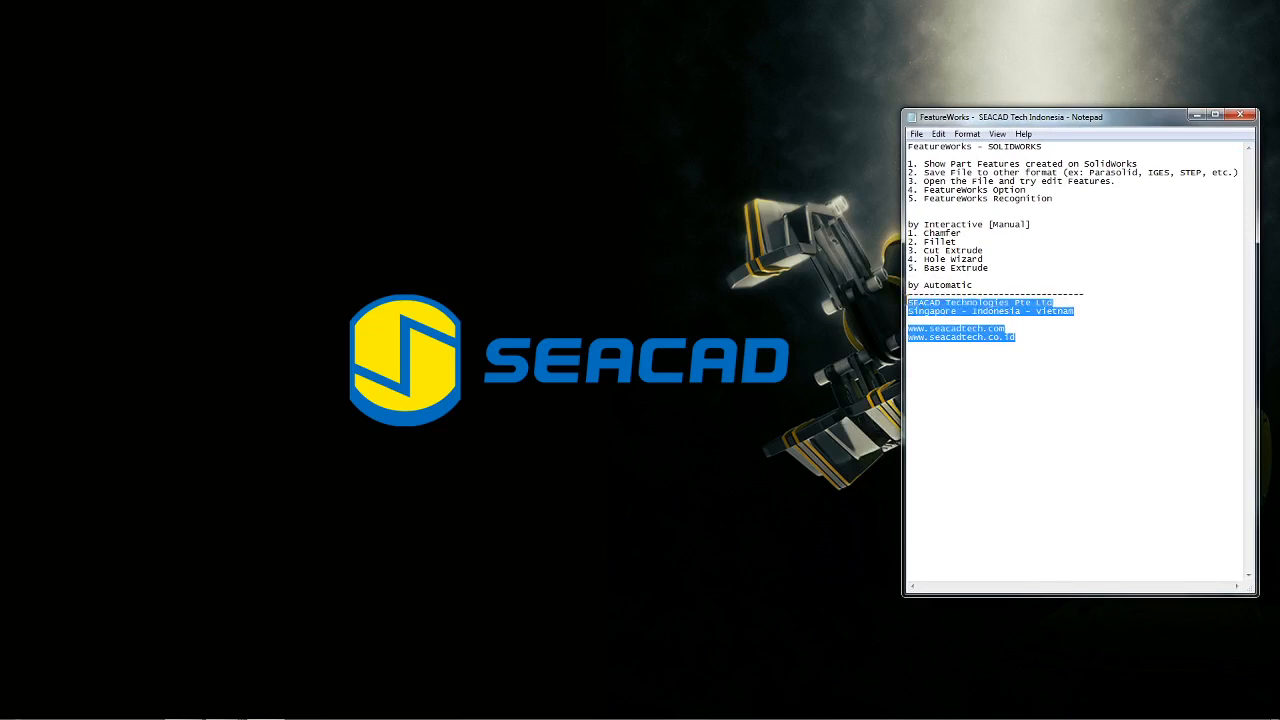
click(1053, 348)
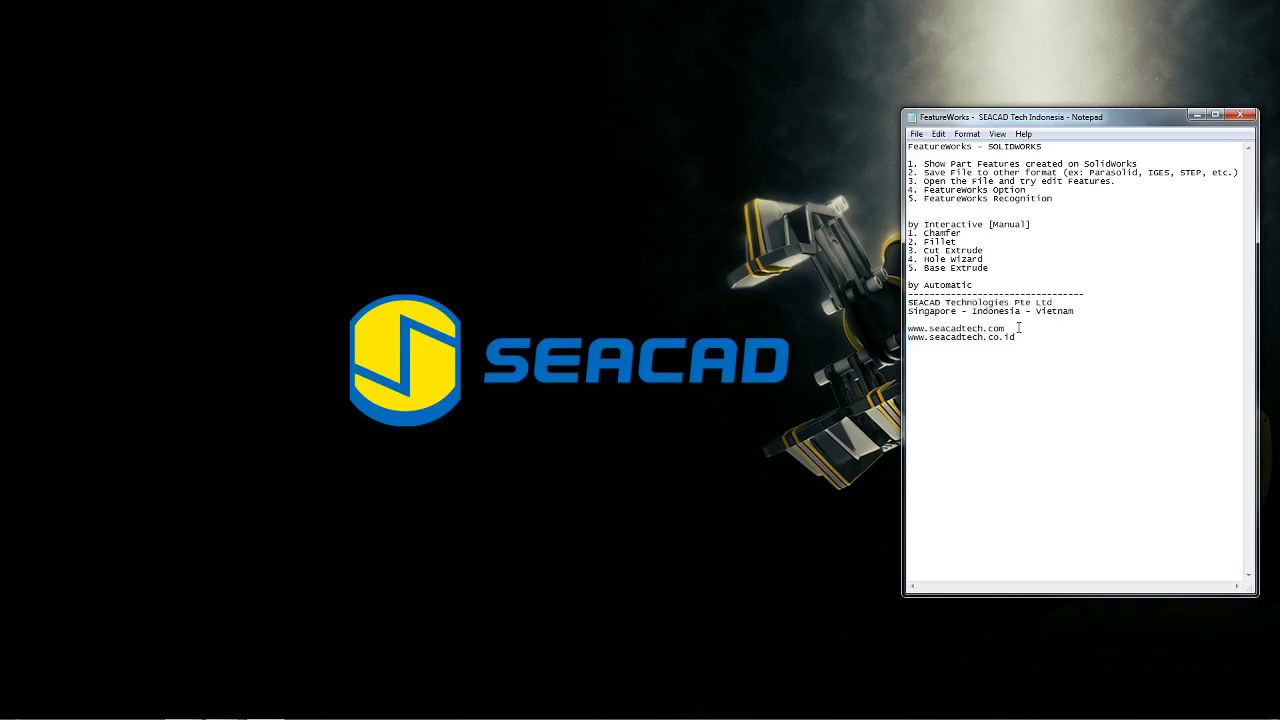
drag(1023, 338, 913, 344)
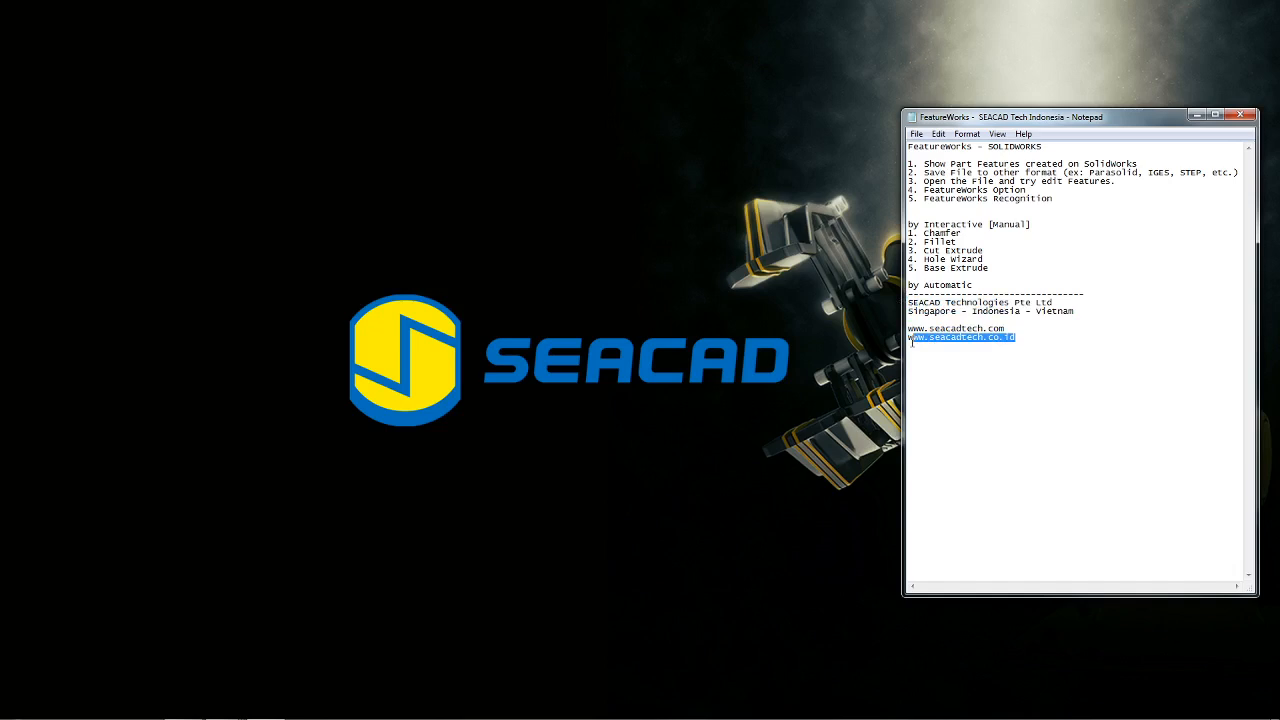
double_click(959, 326)
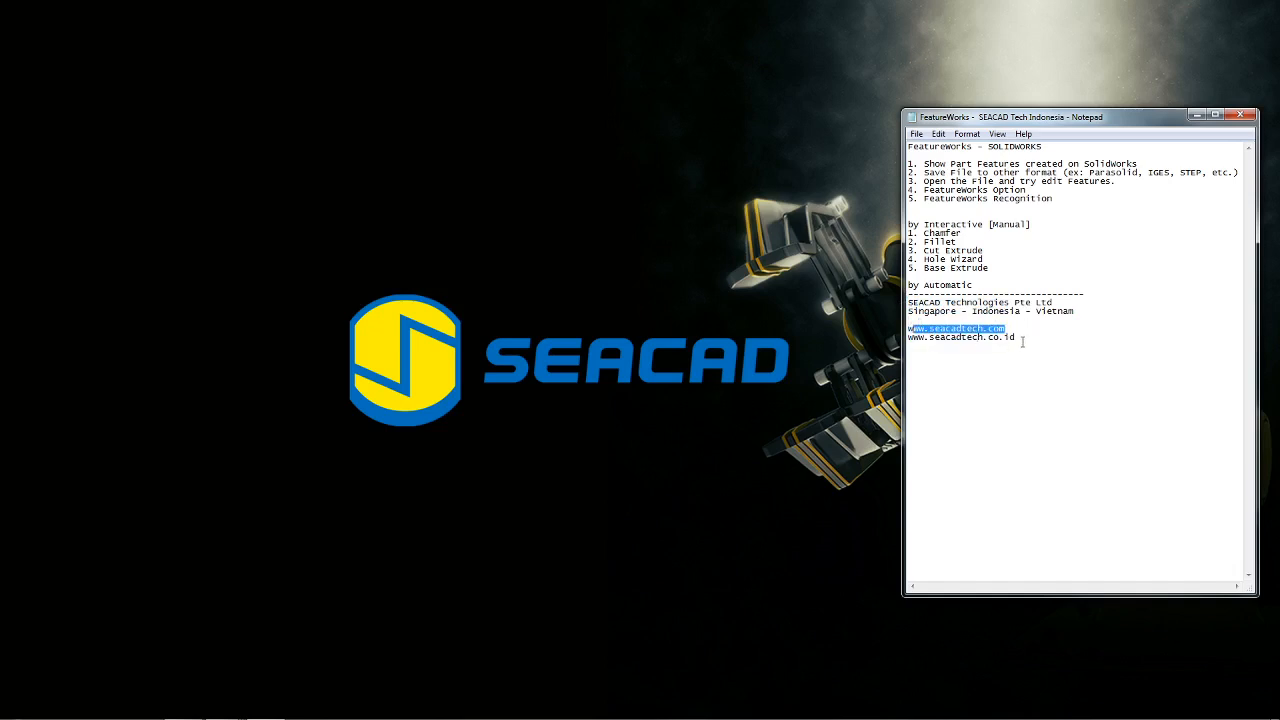
drag(1019, 337, 907, 338)
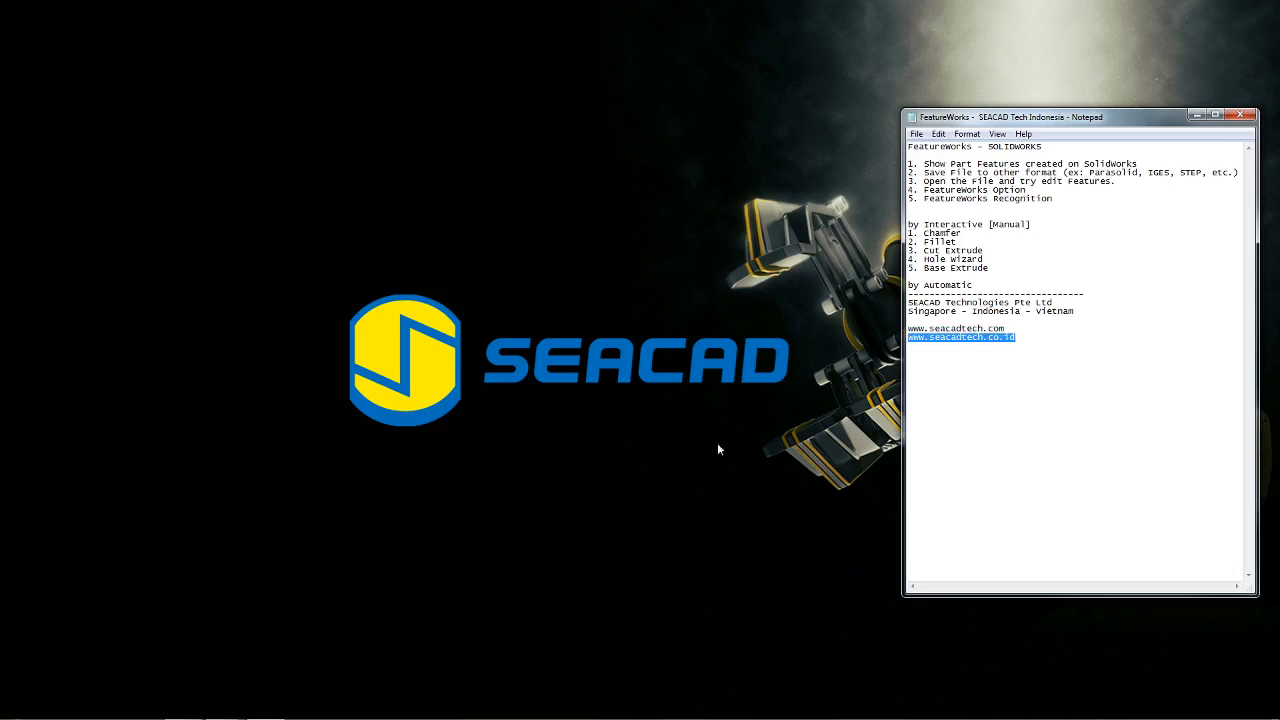
Switch to the Chrome browser and show the seacadtech.com home page.
click(182, 707)
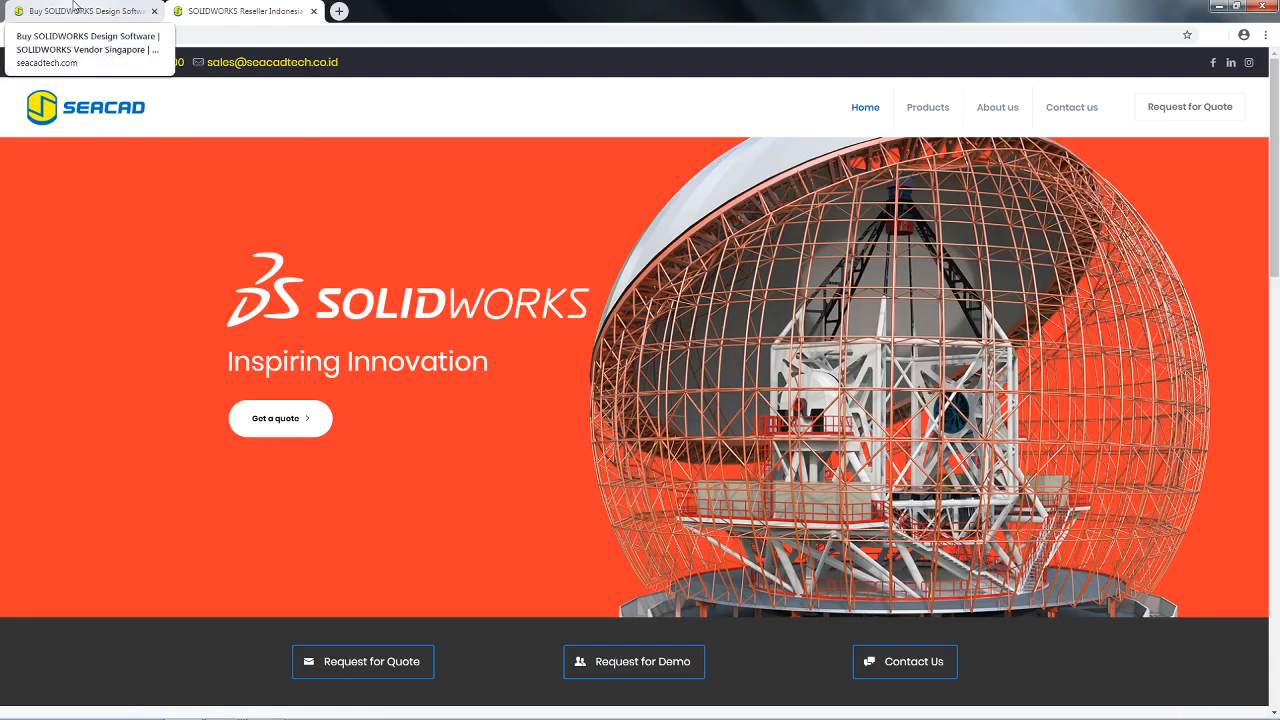
click(73, 6)
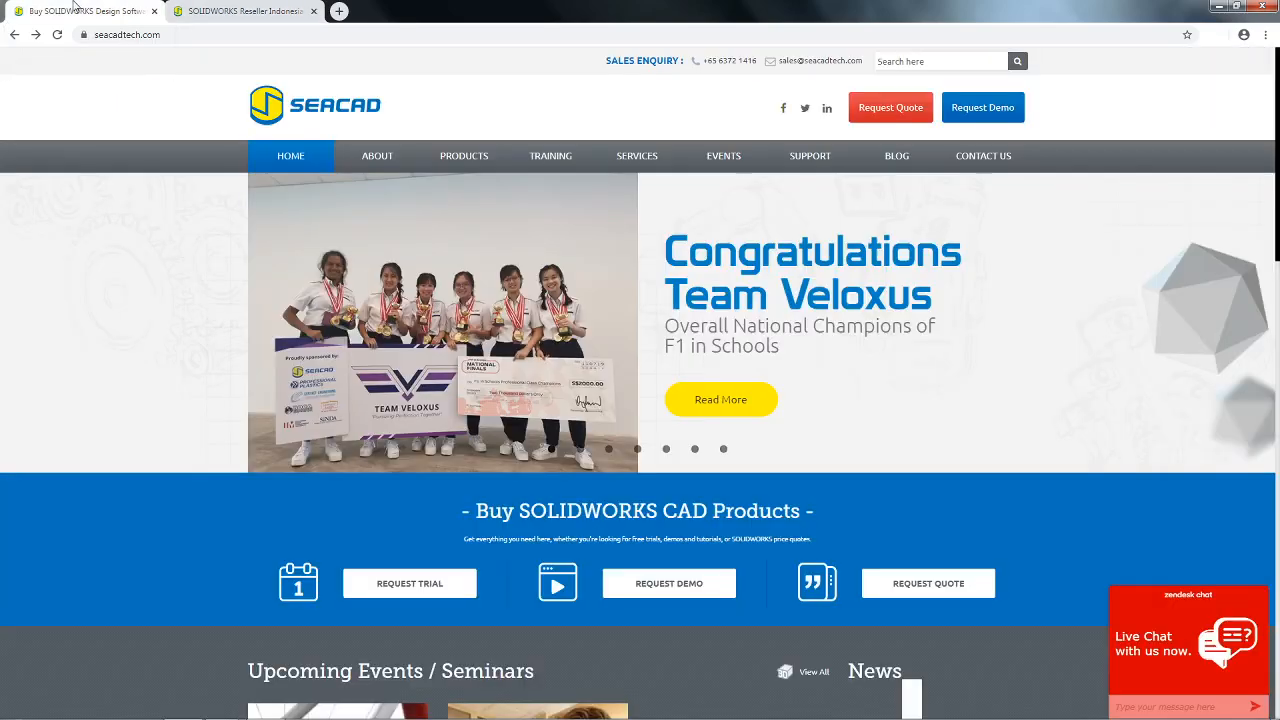